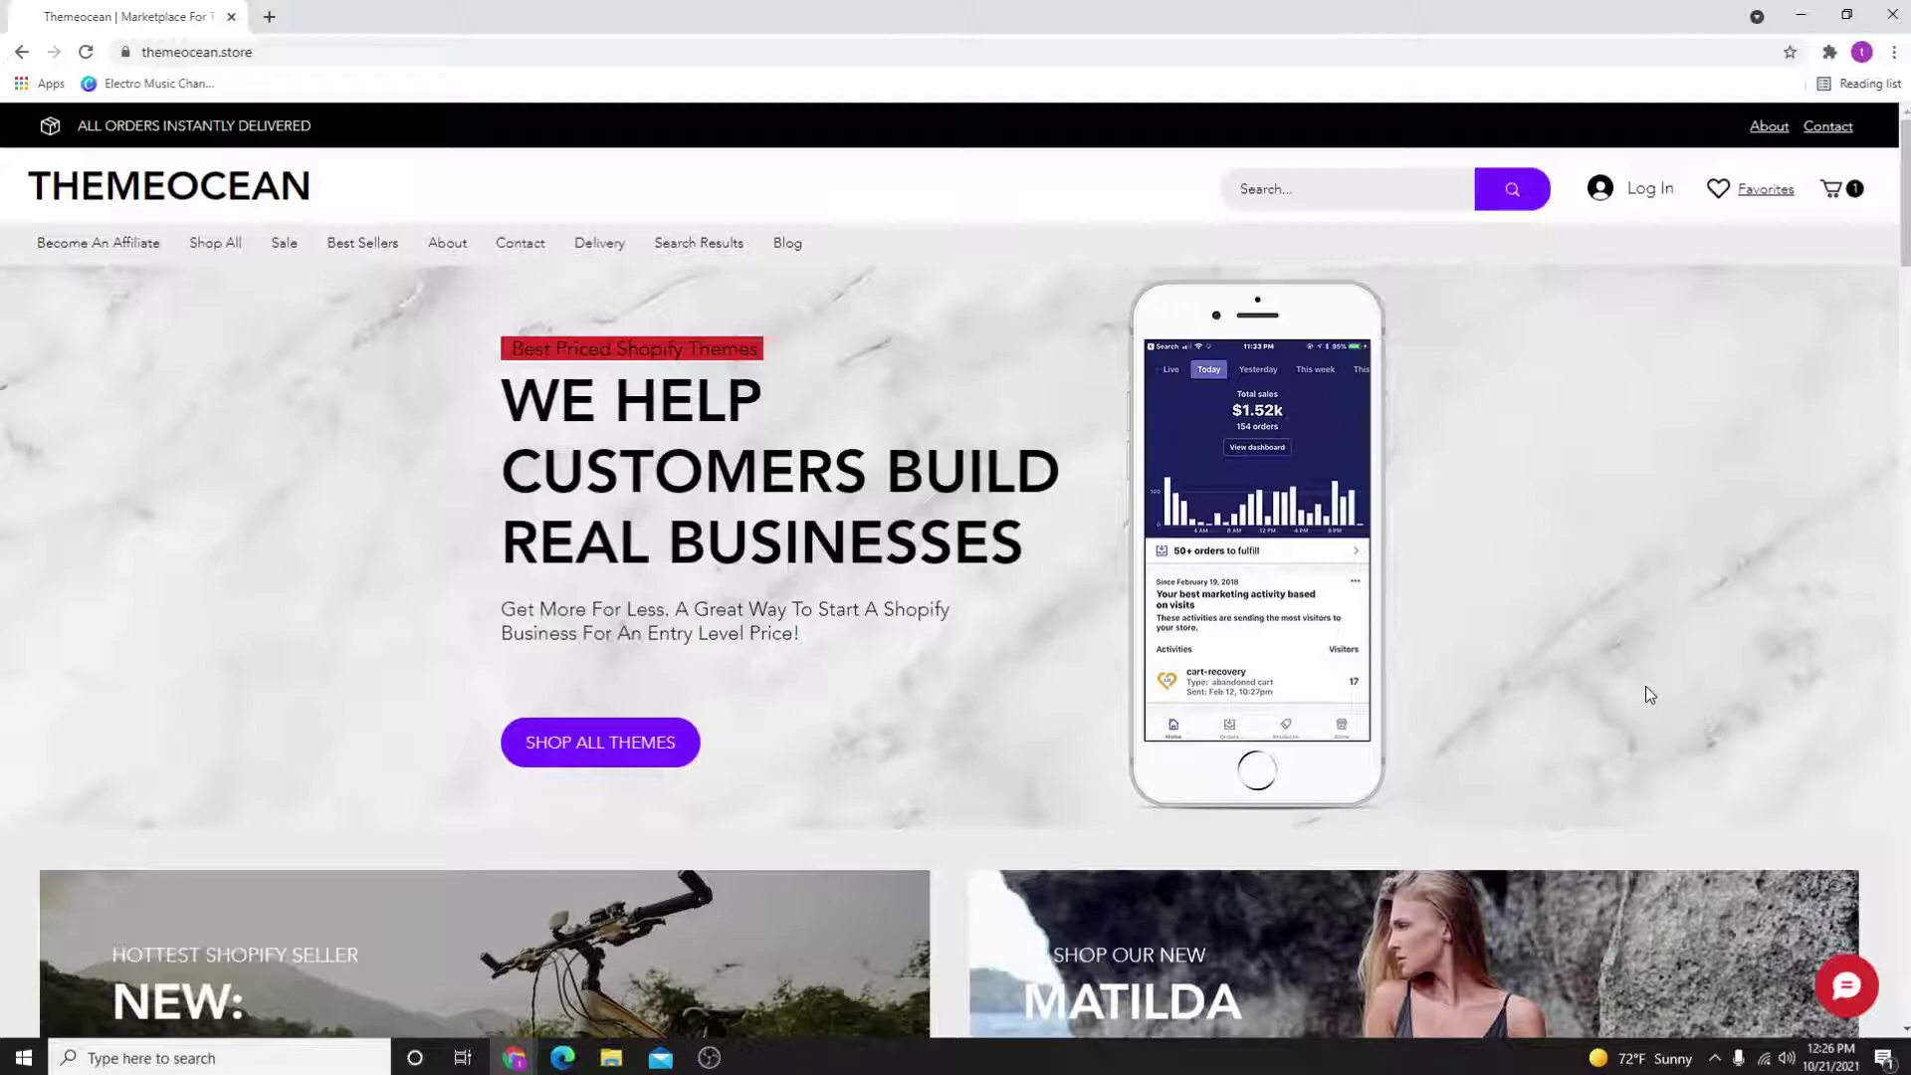
pyautogui.scroll(-3, 927, 746)
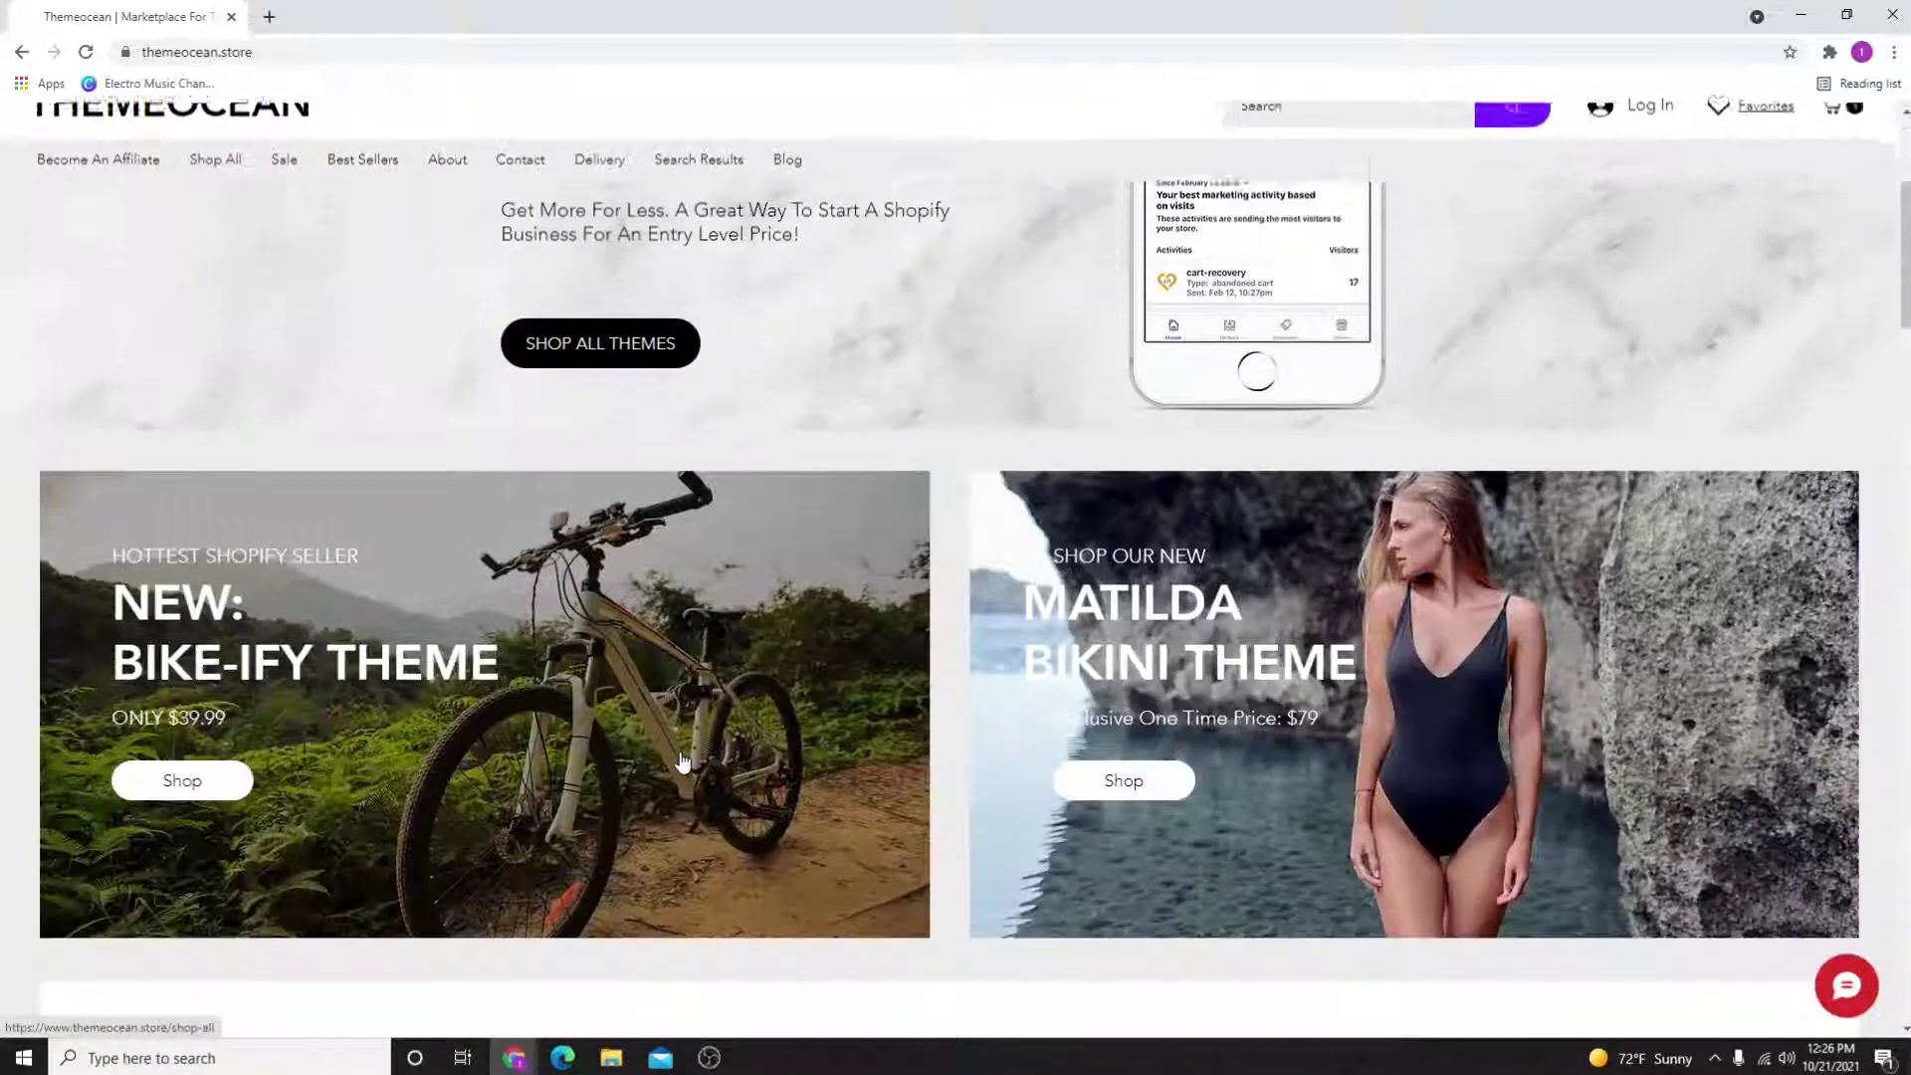
pyautogui.scroll(-3, 658, 747)
pyautogui.scroll(-3, 650, 746)
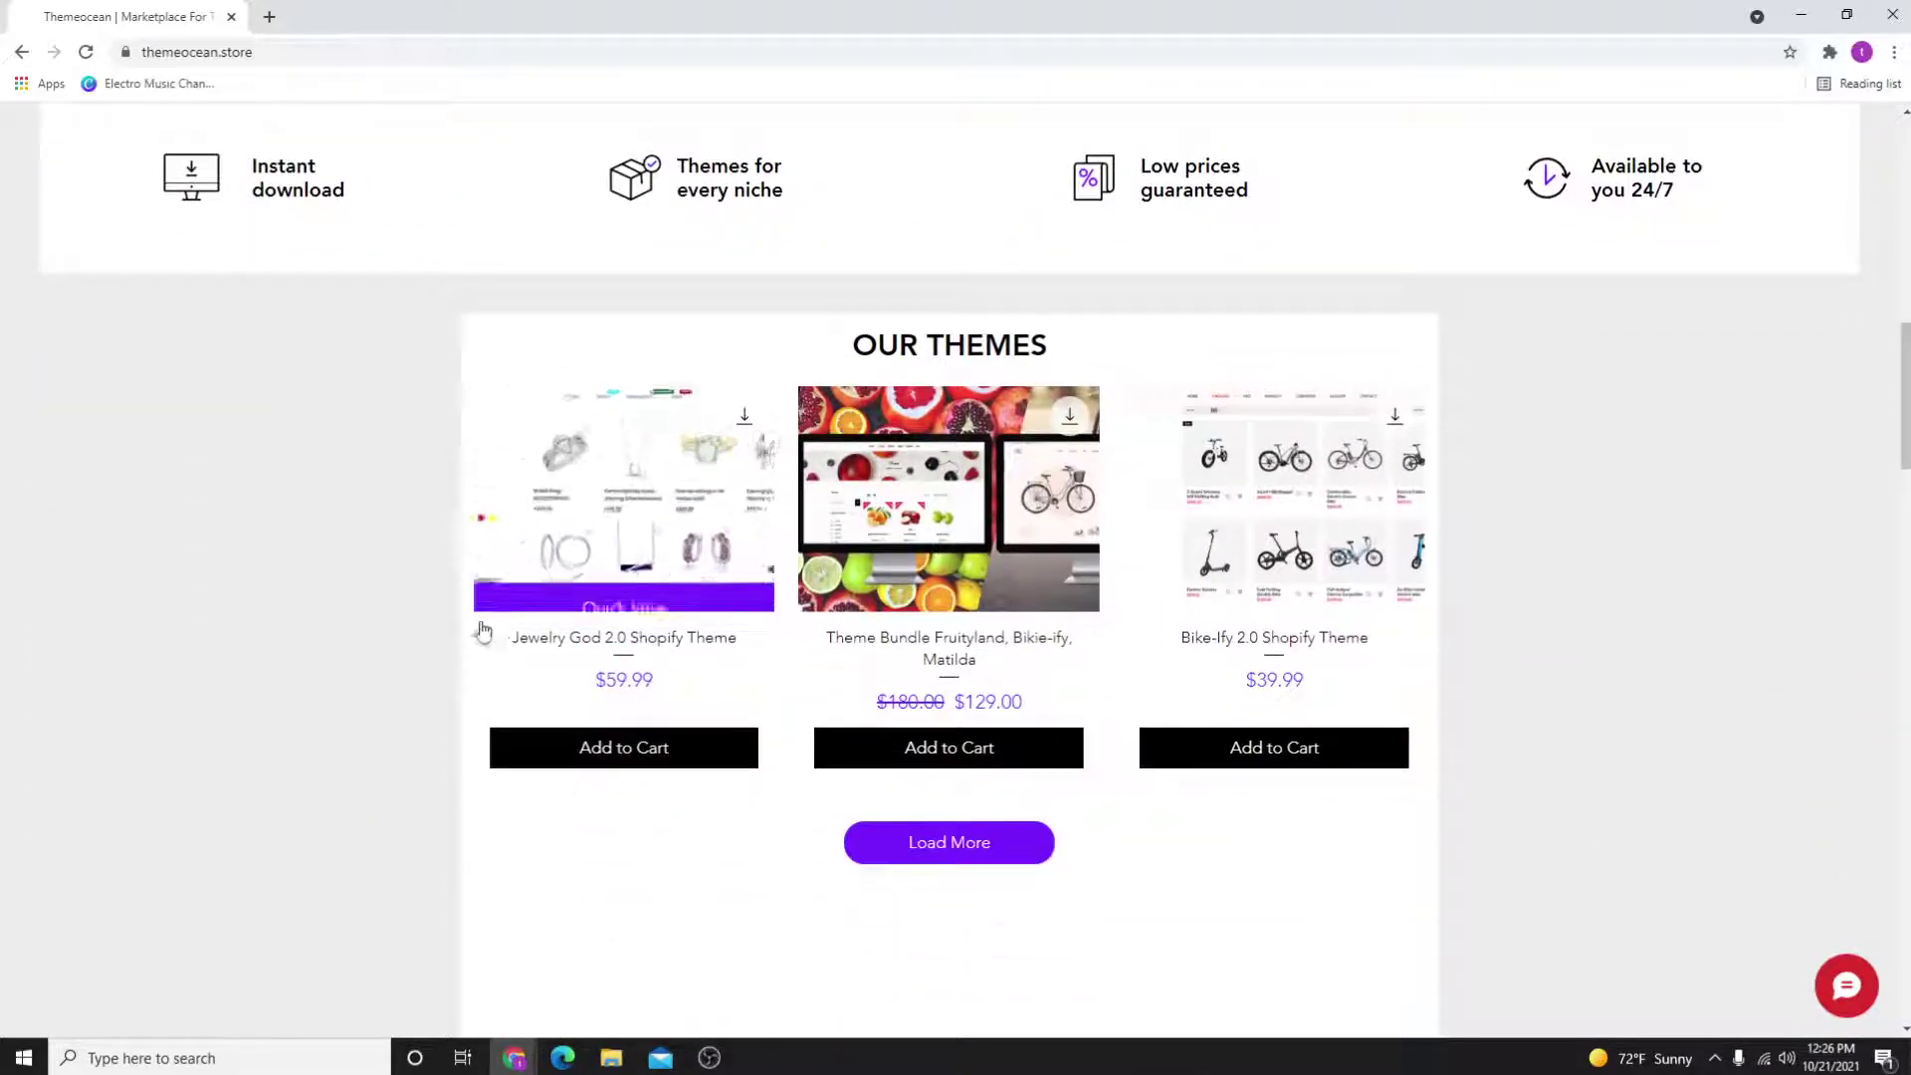
pyautogui.scroll(5, 650, 747)
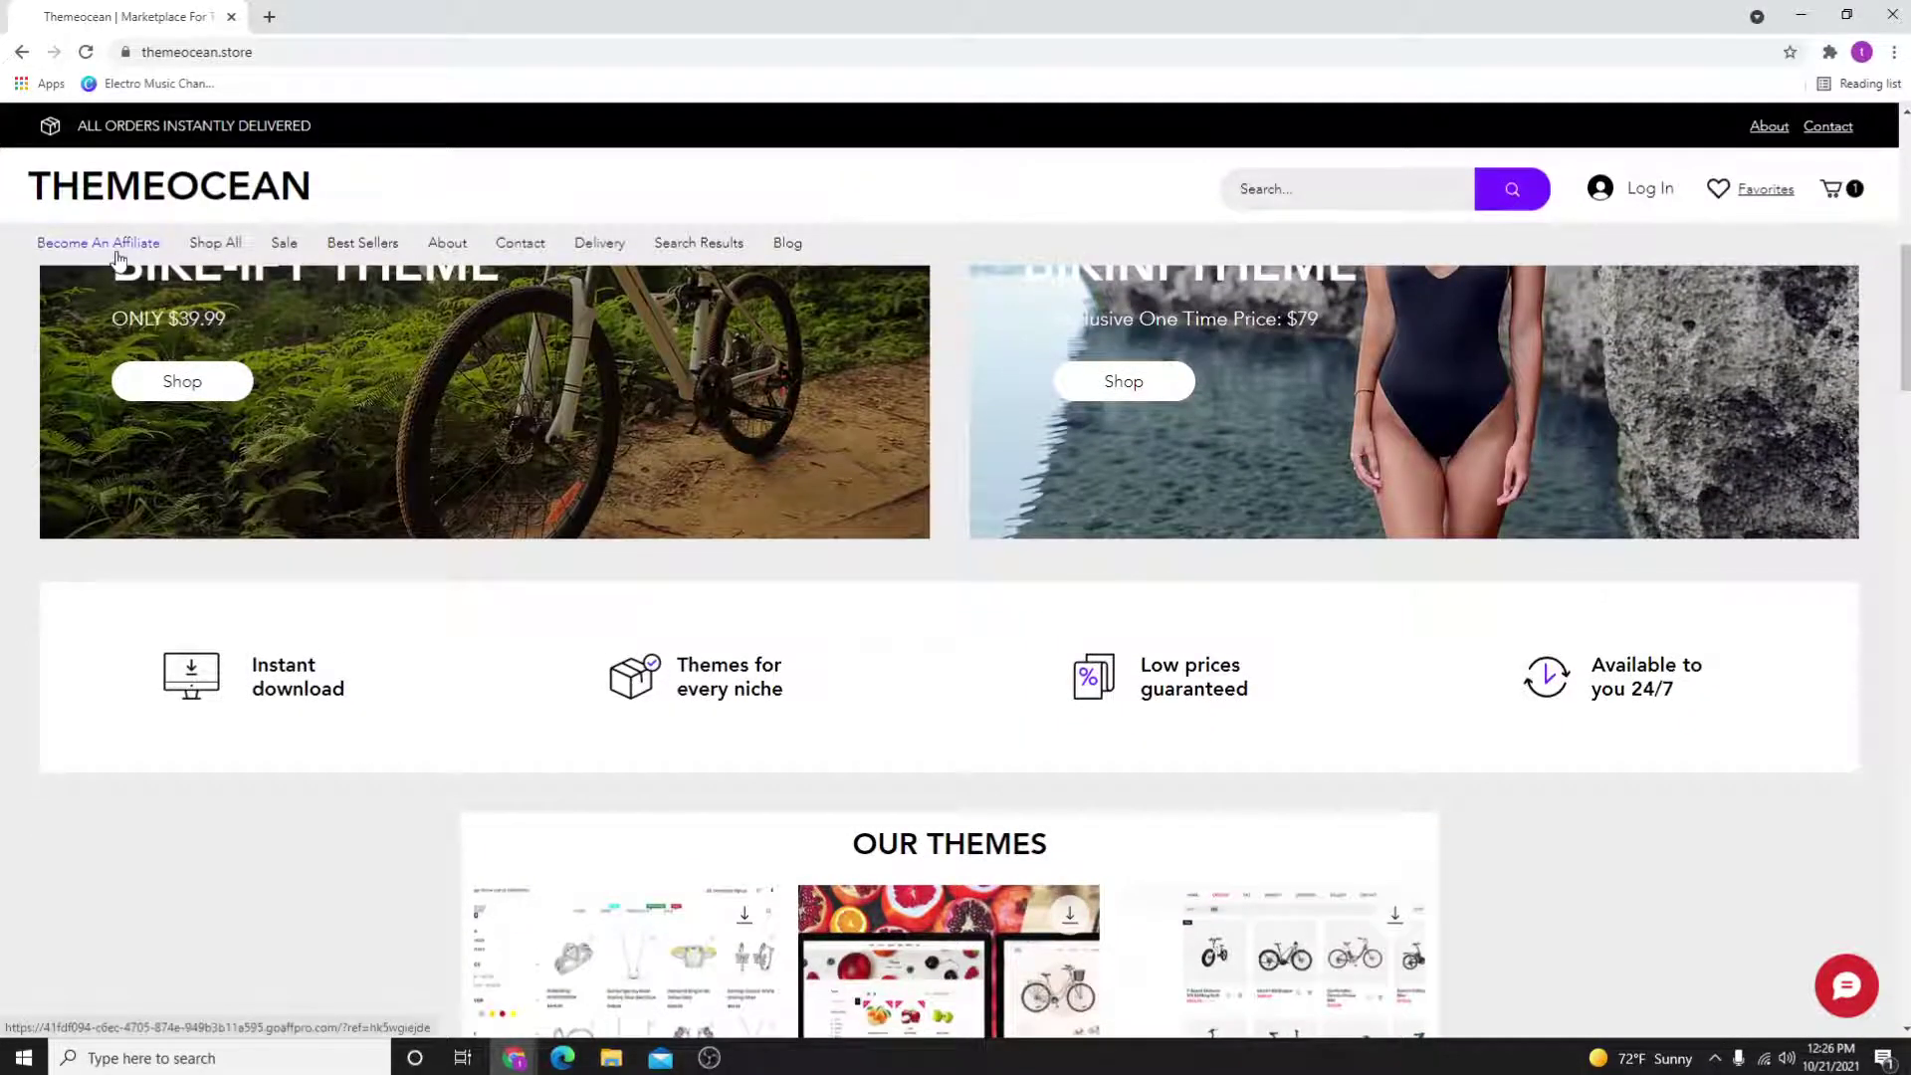
pyautogui.scroll(2, 366, 334)
pyautogui.scroll(-1, 367, 344)
pyautogui.scroll(4, 398, 332)
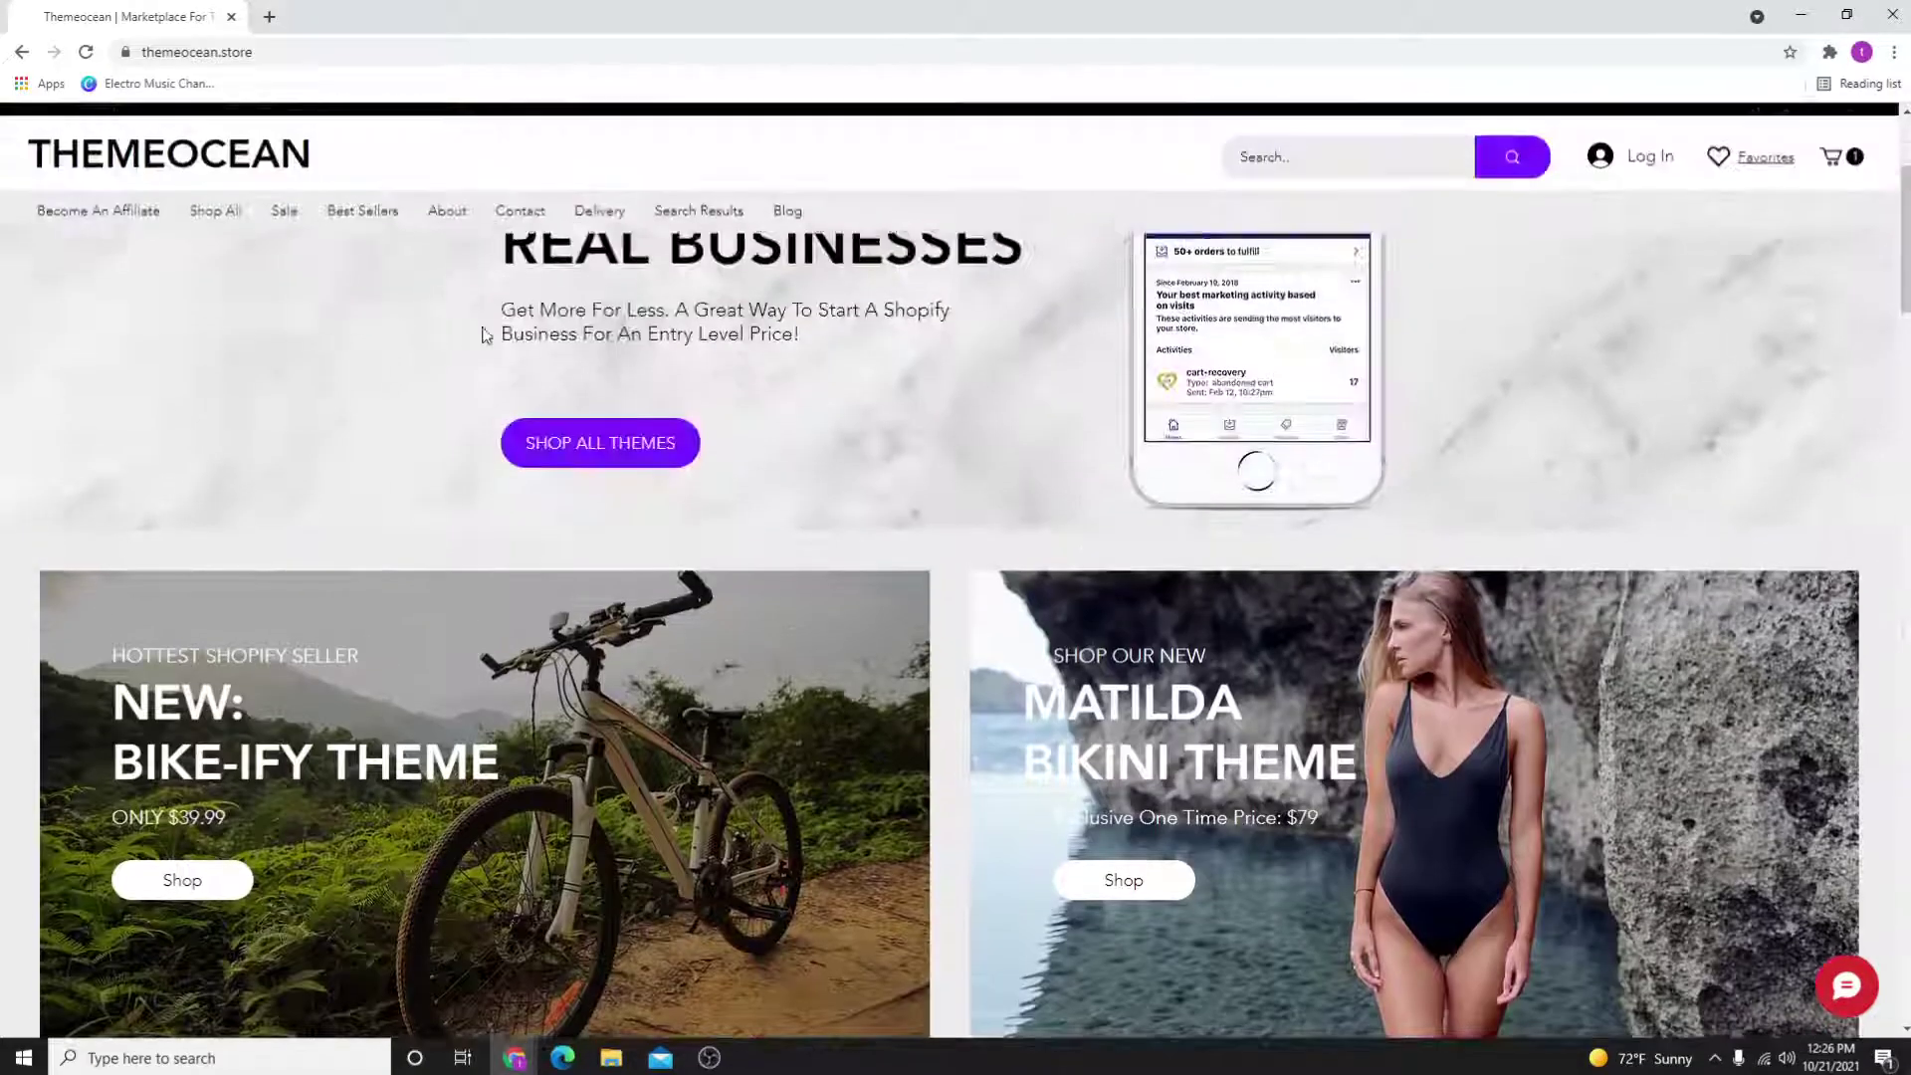
pyautogui.scroll(3, 503, 335)
pyautogui.scroll(-8, 598, 522)
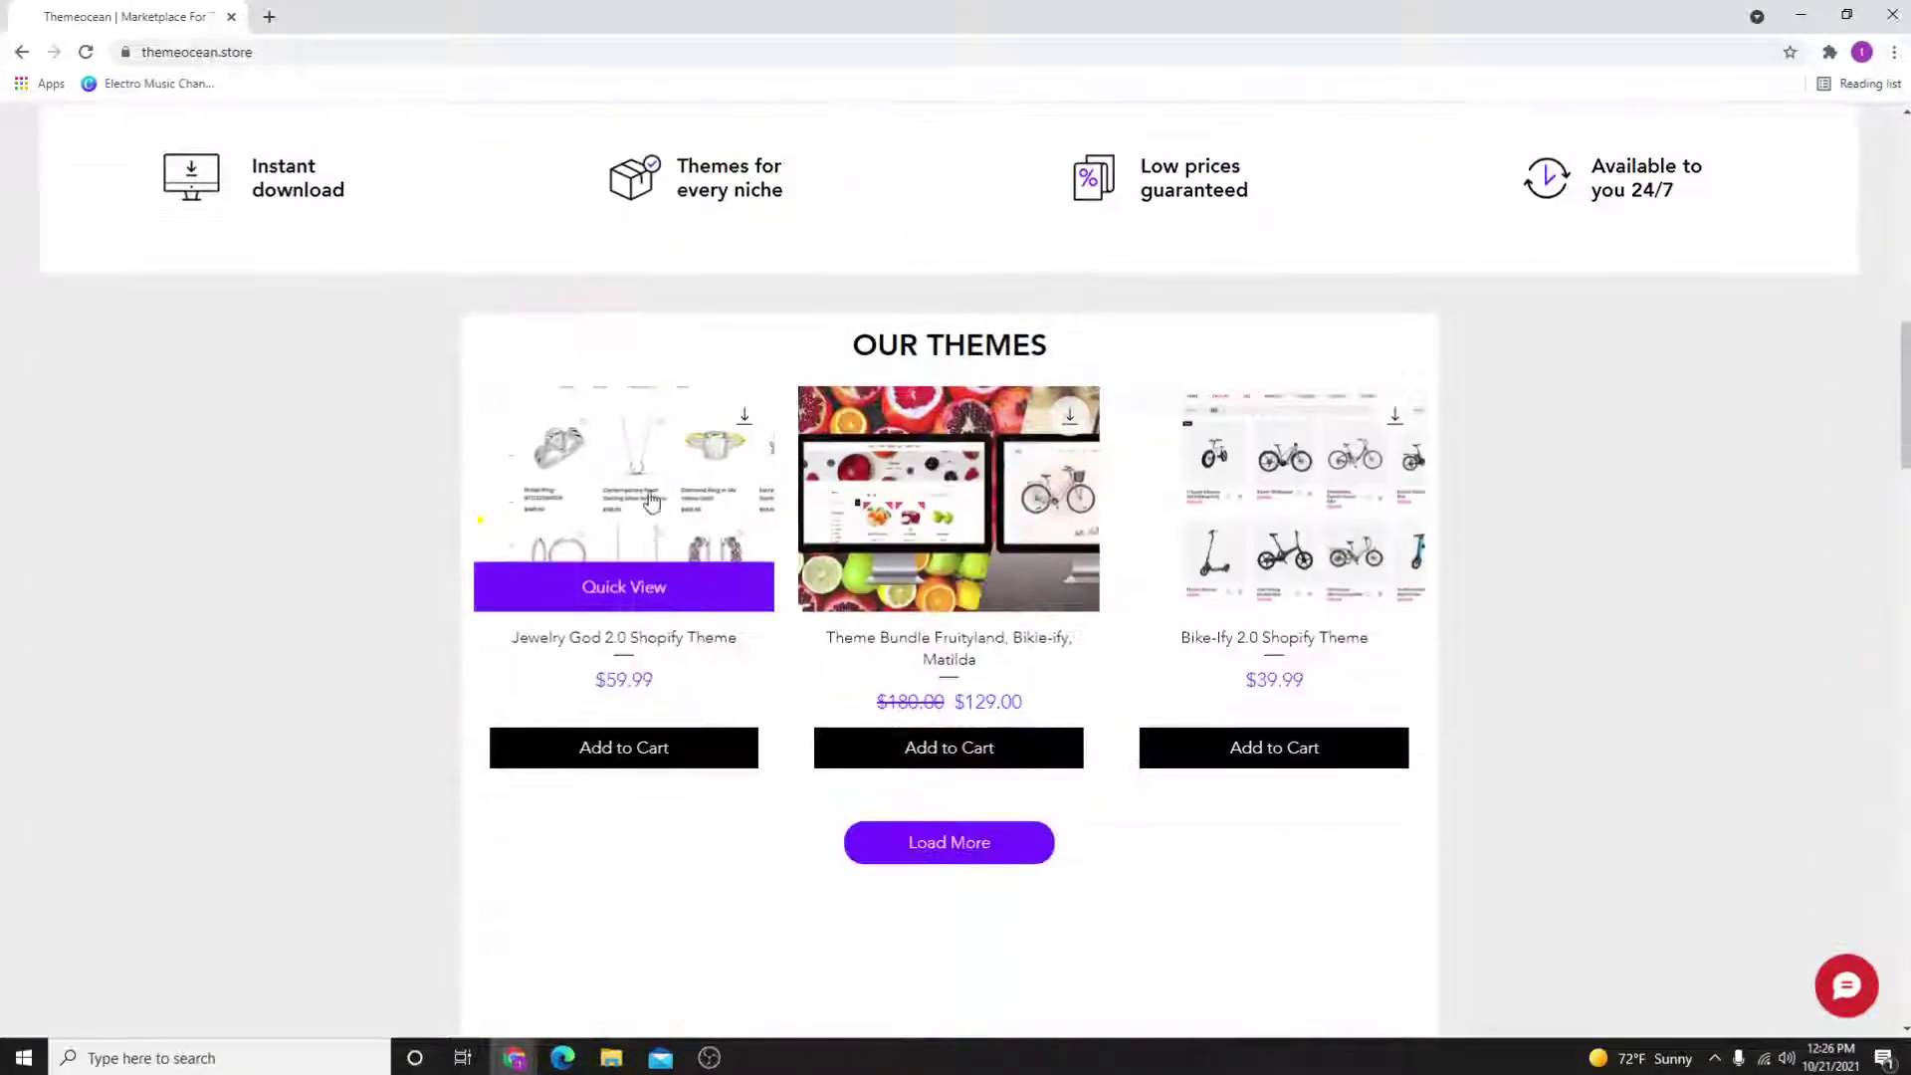
# - Open the Jewelry God 2.0 theme page and expand its full feature list
pyautogui.click(650, 474)
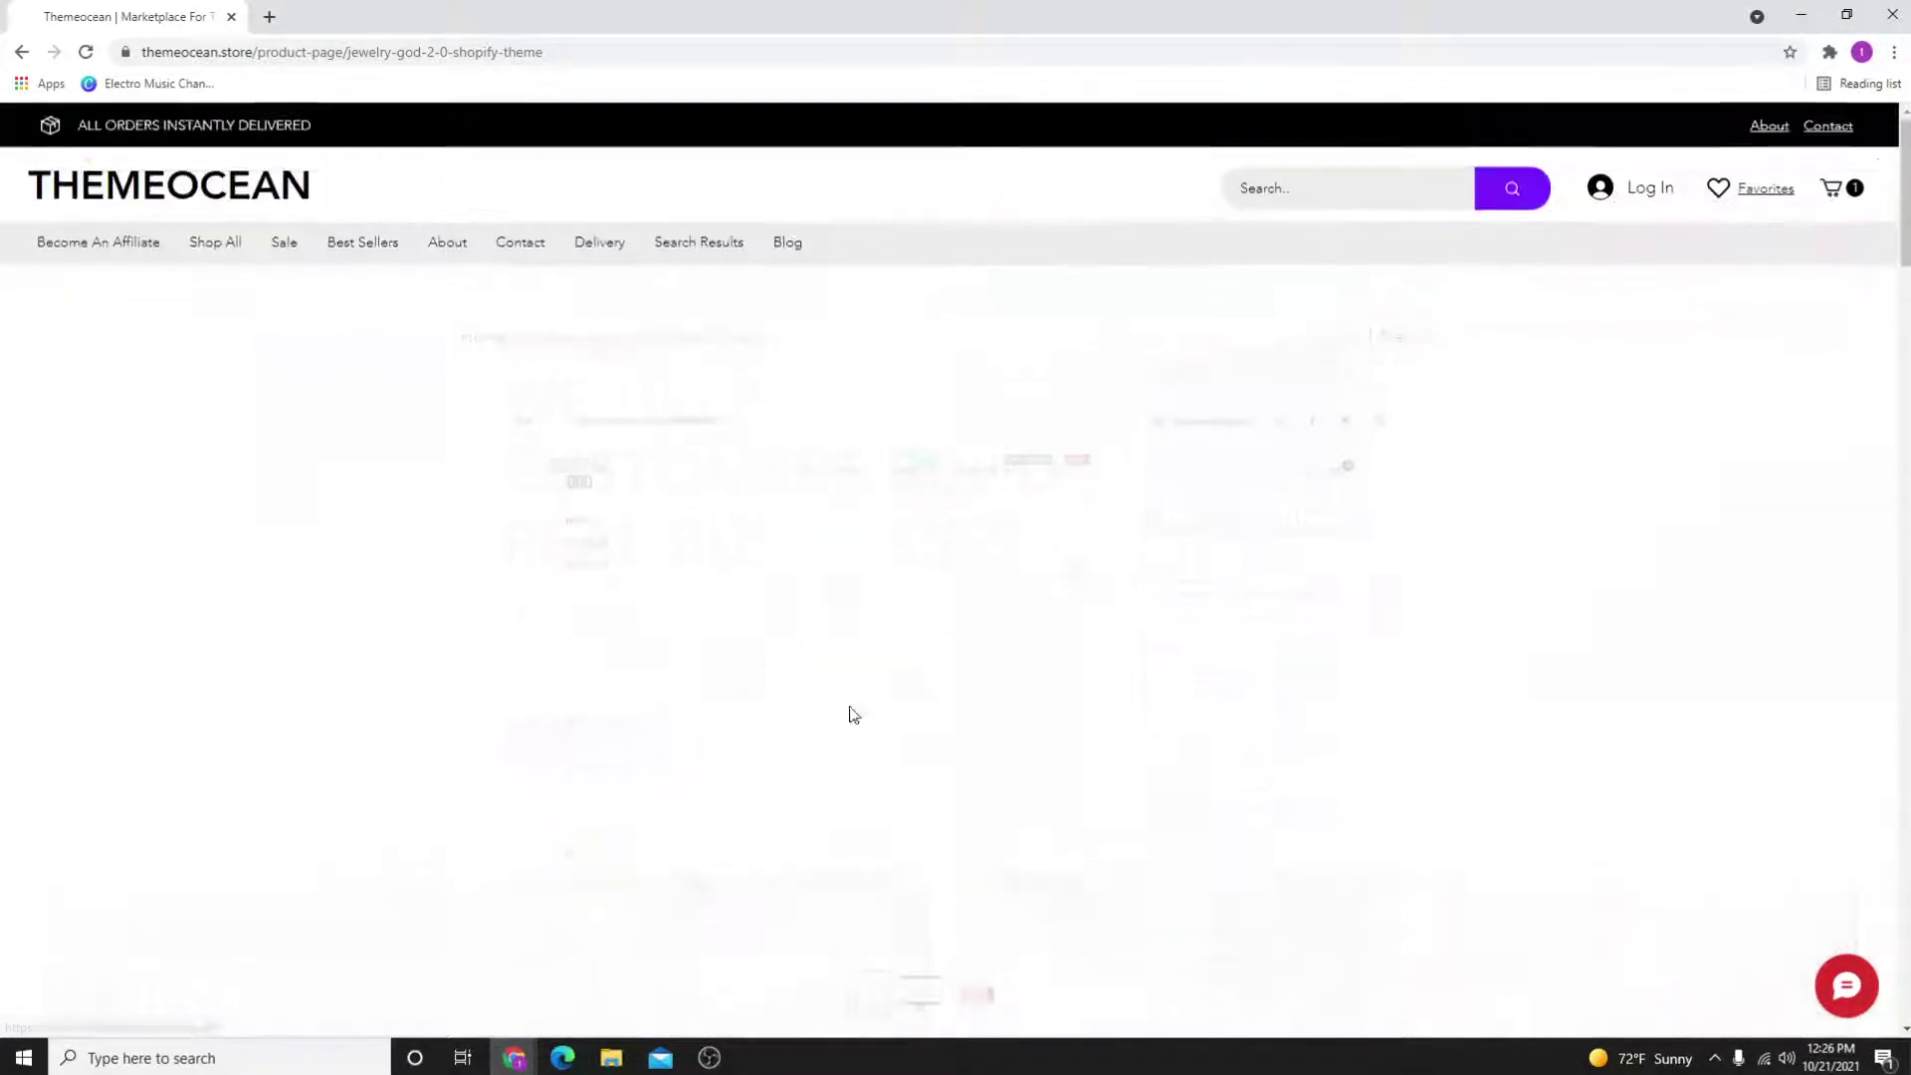
pyautogui.scroll(-4, 1031, 571)
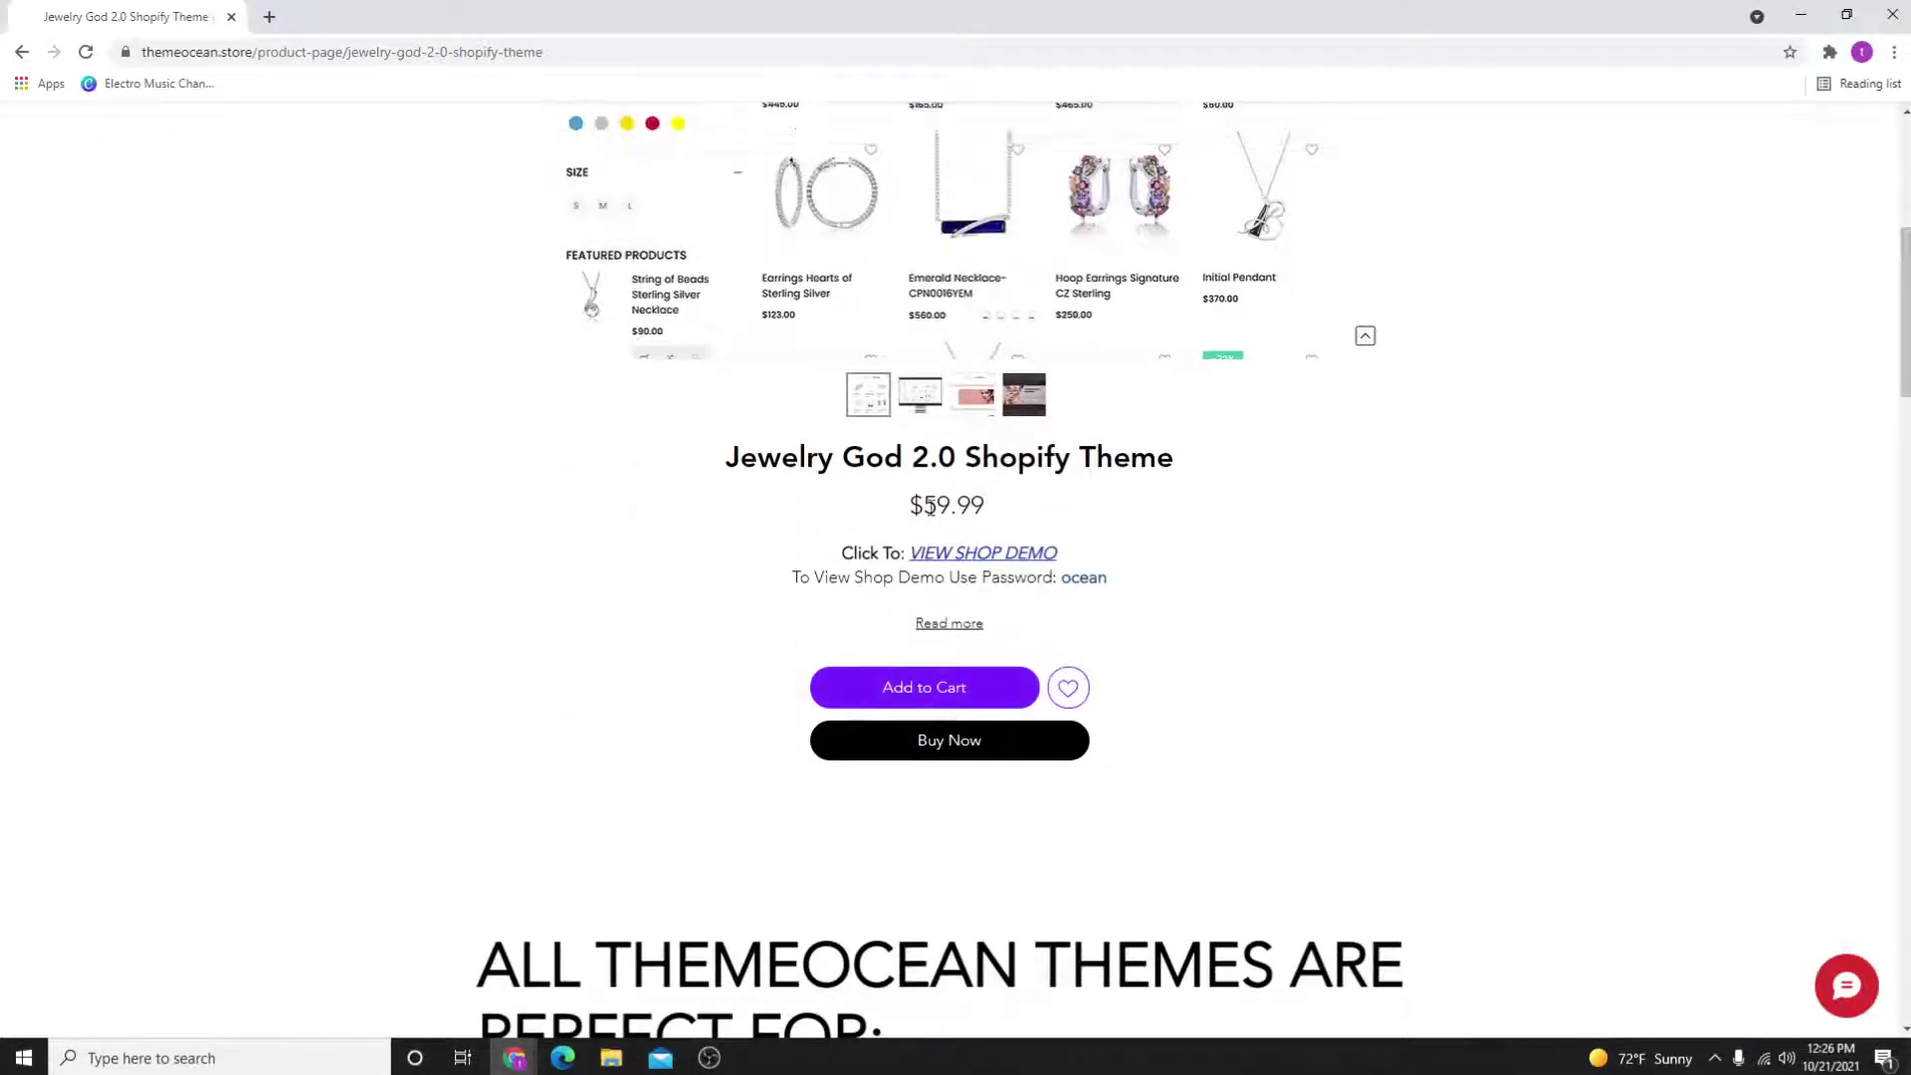
pyautogui.moveTo(929, 507); pyautogui.dragTo(993, 516)
pyautogui.click(1011, 518)
pyautogui.scroll(3, 900, 577)
pyautogui.scroll(3, 901, 577)
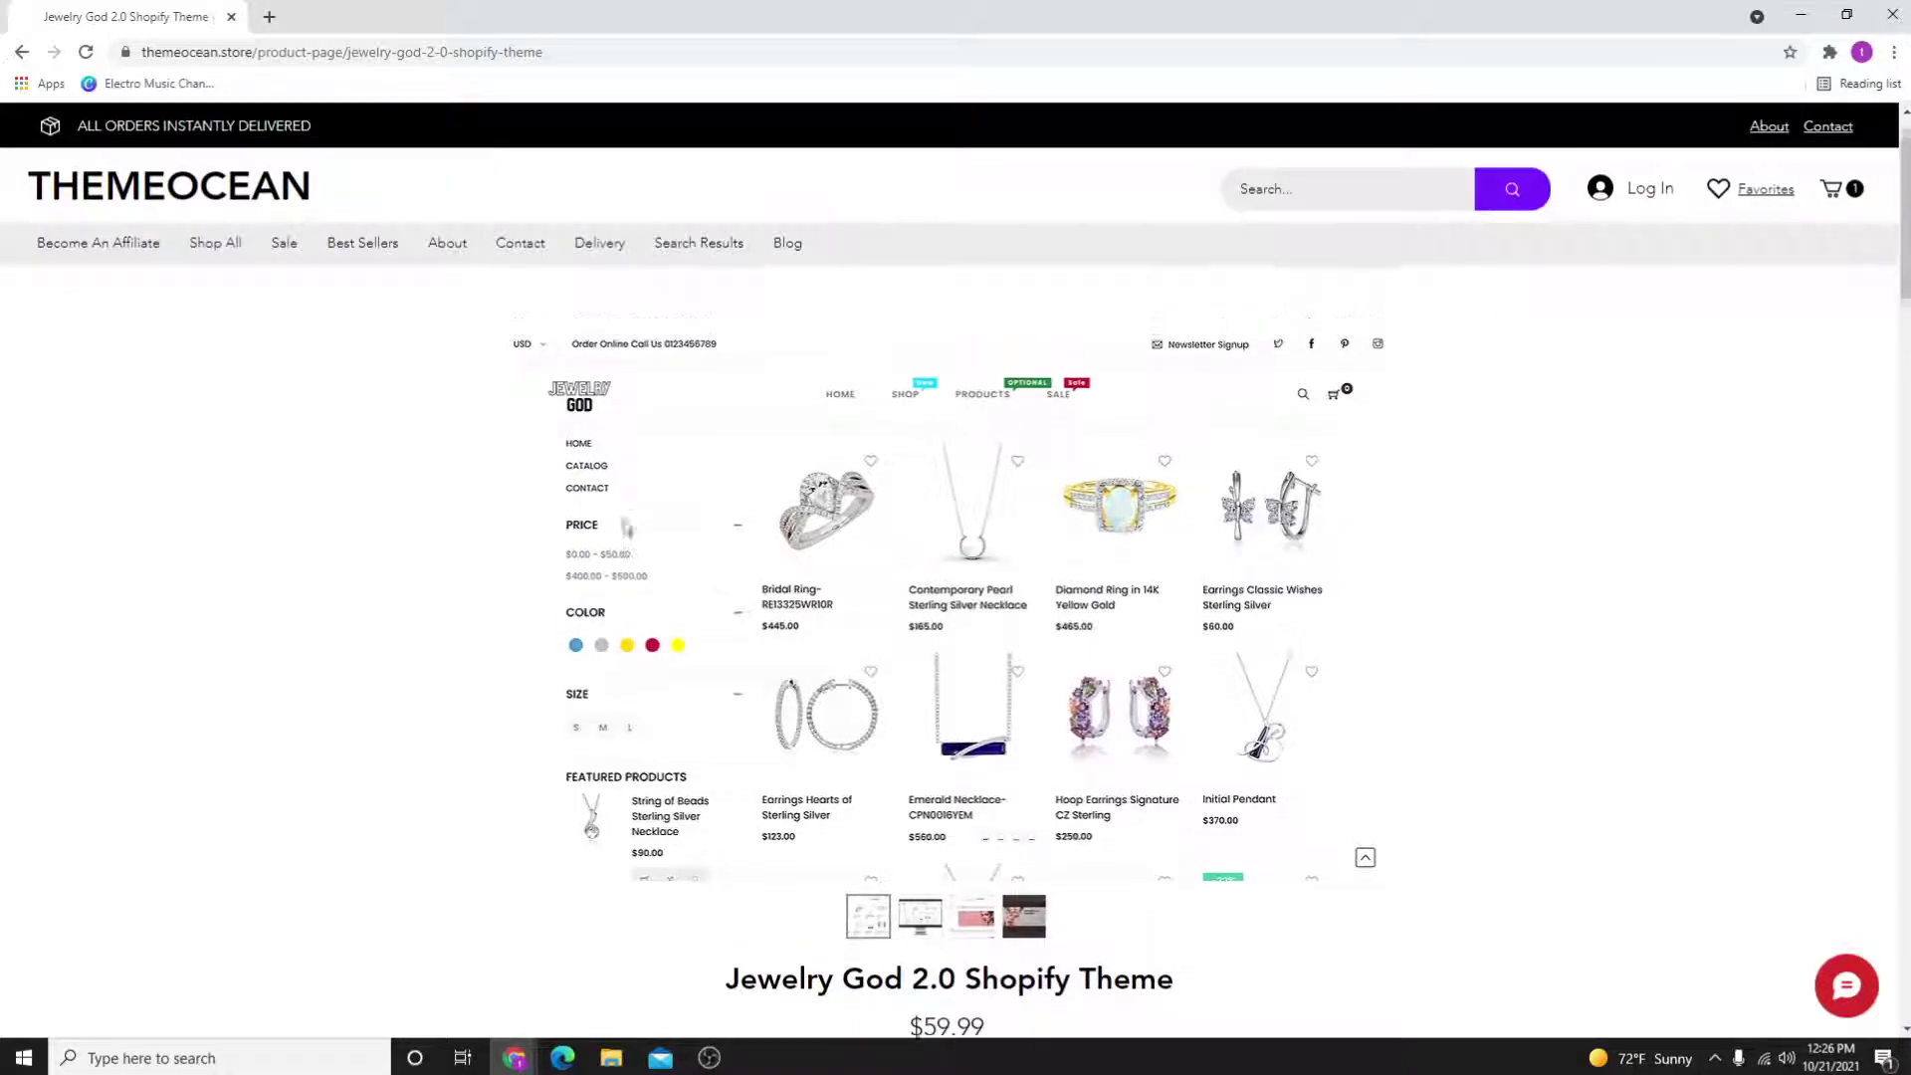
pyautogui.scroll(-4, 626, 524)
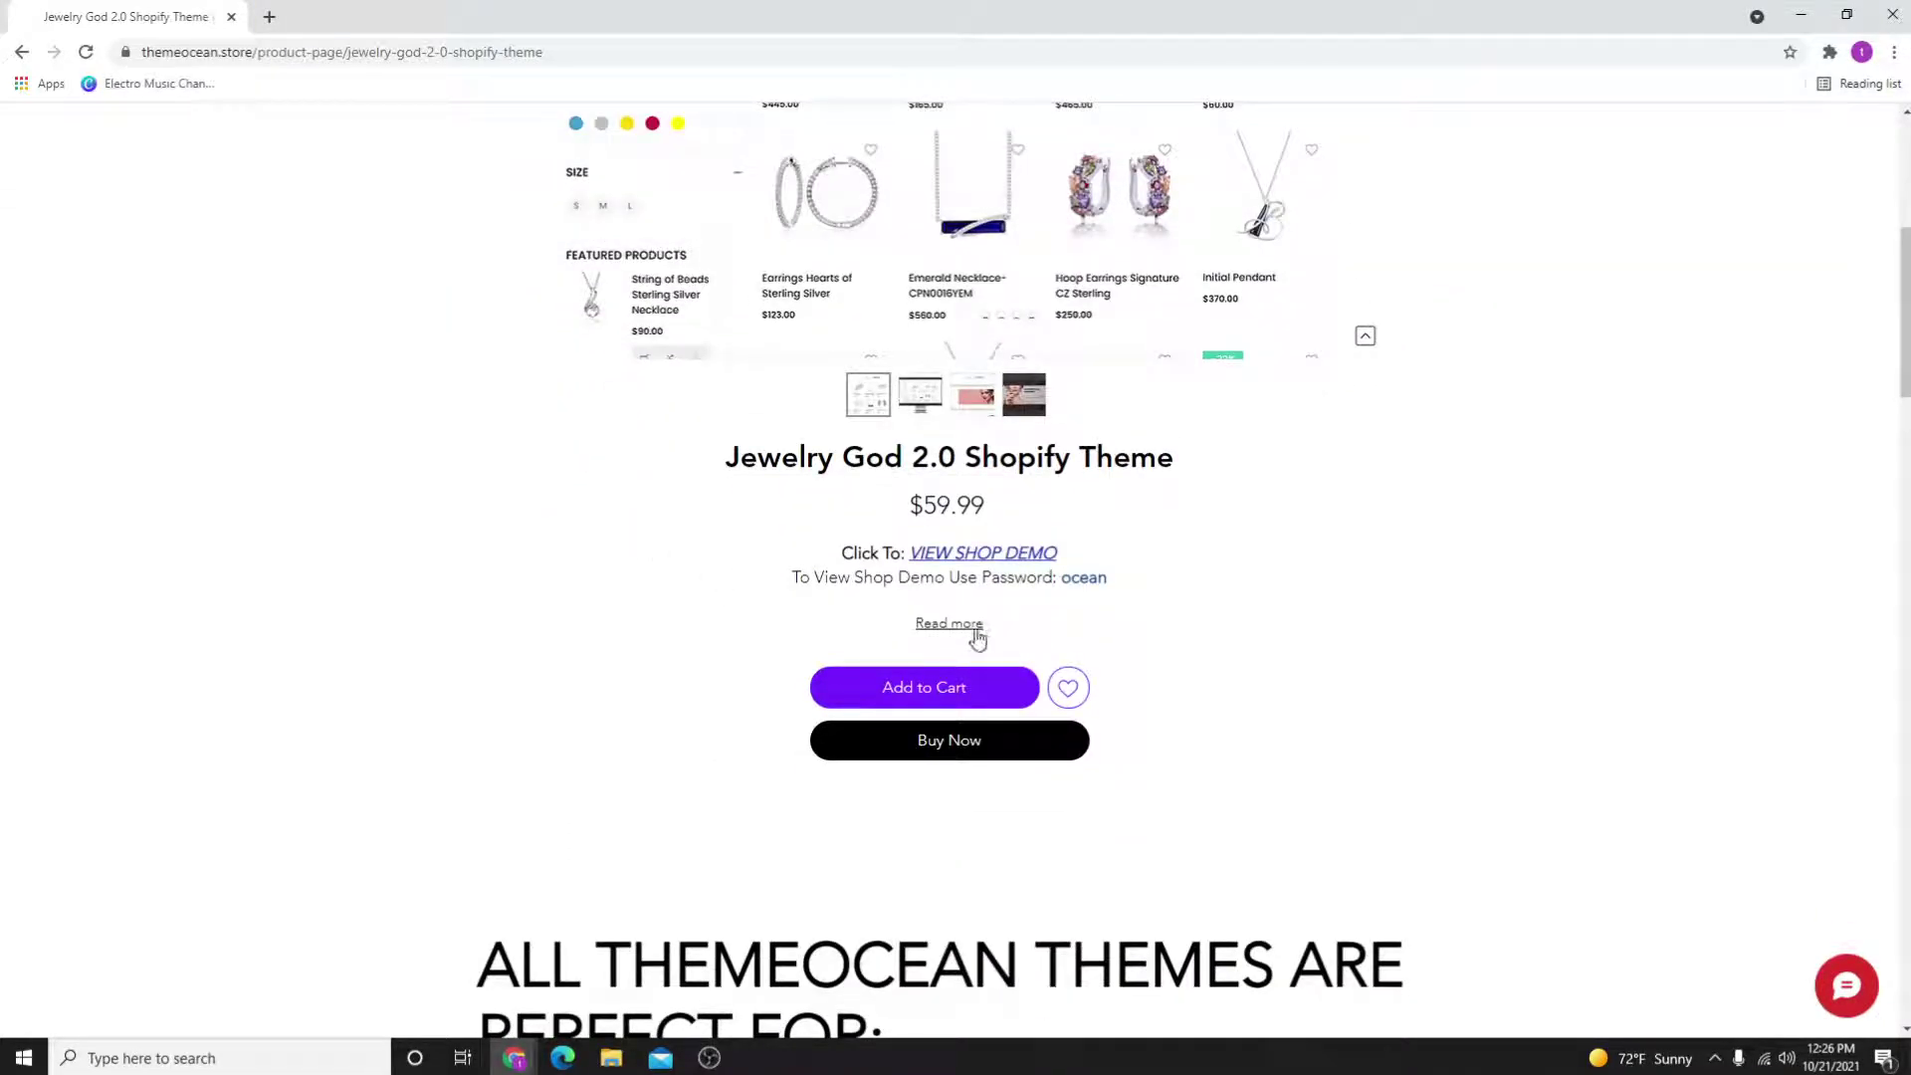
pyautogui.click(949, 624)
pyautogui.scroll(-1, 1216, 622)
pyautogui.scroll(-3, 1218, 621)
pyautogui.scroll(3, 1217, 621)
# - Highlight several feature lines, including header options and Mega Menu
pyautogui.moveTo(888, 544); pyautogui.dragTo(1176, 772)
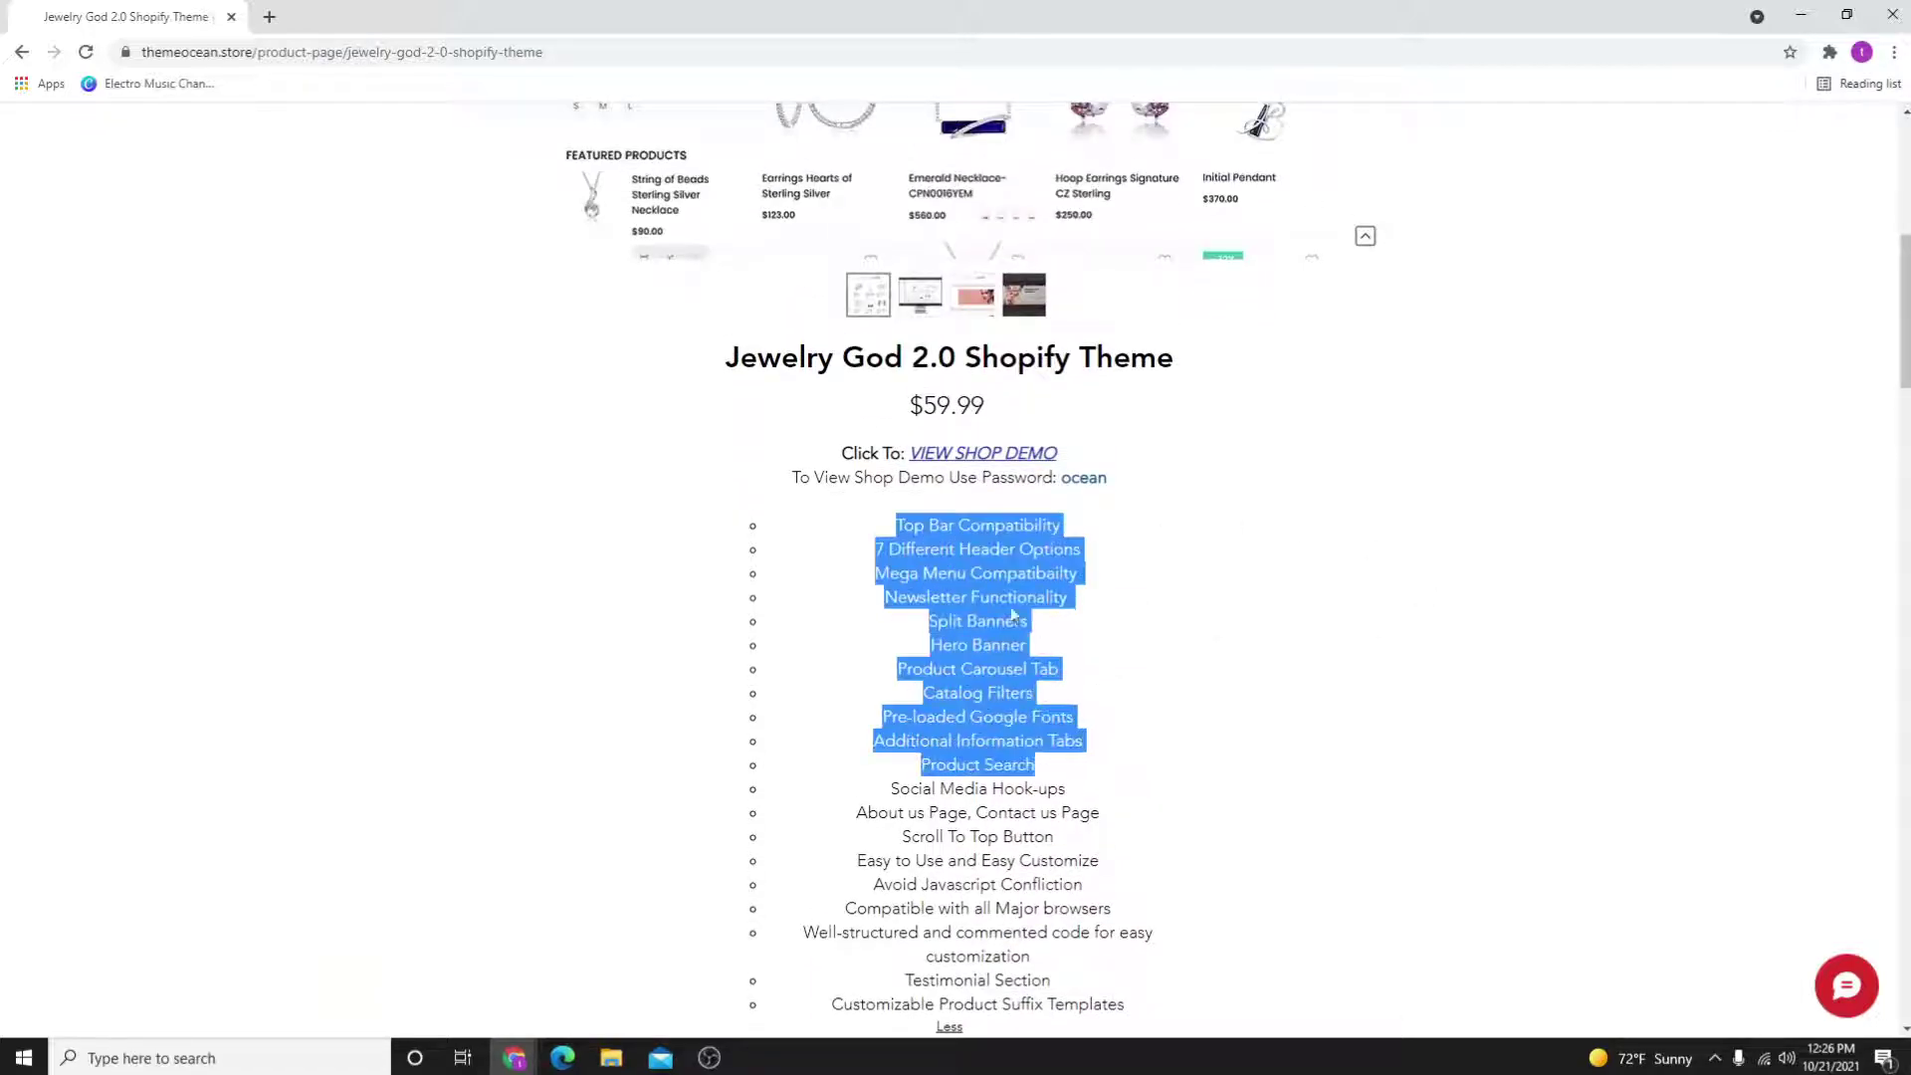
pyautogui.click(918, 548)
pyautogui.moveTo(889, 526); pyautogui.dragTo(1045, 549)
pyautogui.click(916, 553)
pyautogui.moveTo(902, 551); pyautogui.dragTo(1070, 568)
pyautogui.moveTo(884, 573); pyautogui.dragTo(986, 578)
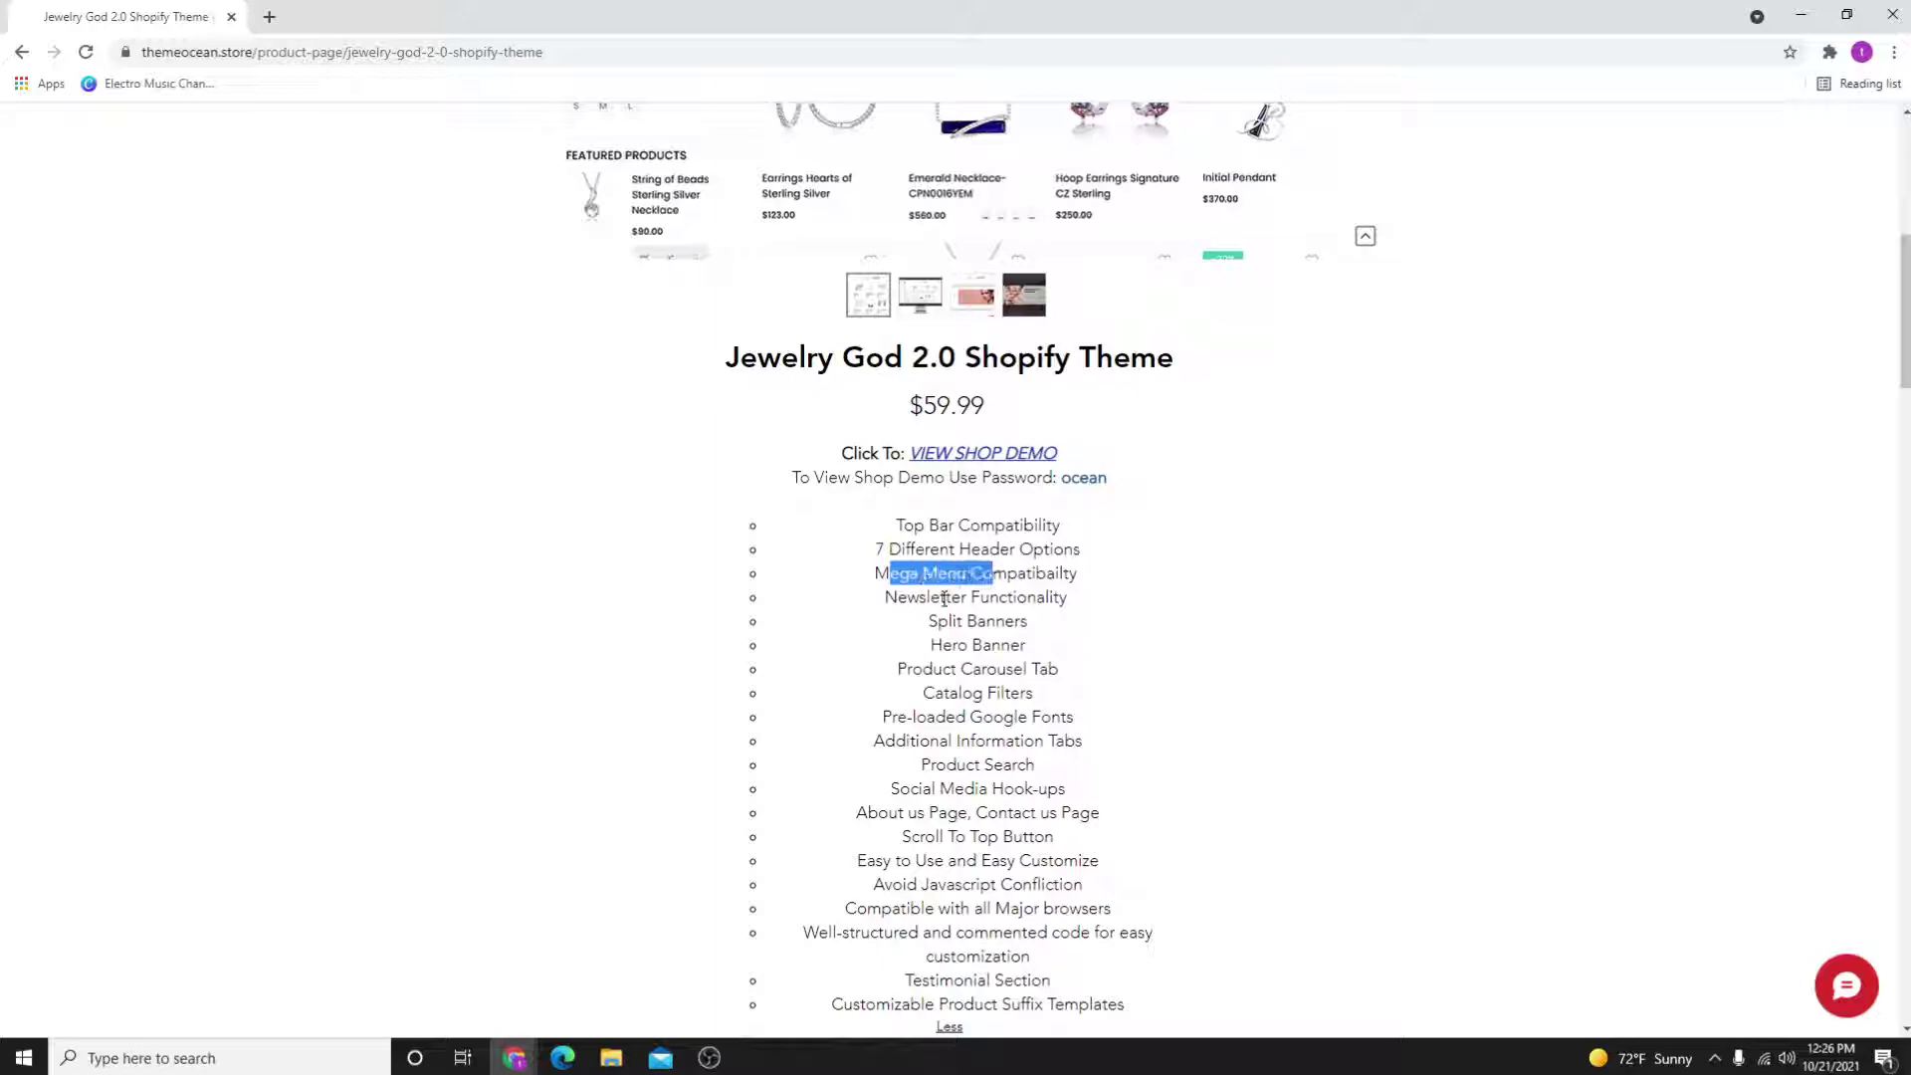
pyautogui.scroll(-1, 1053, 627)
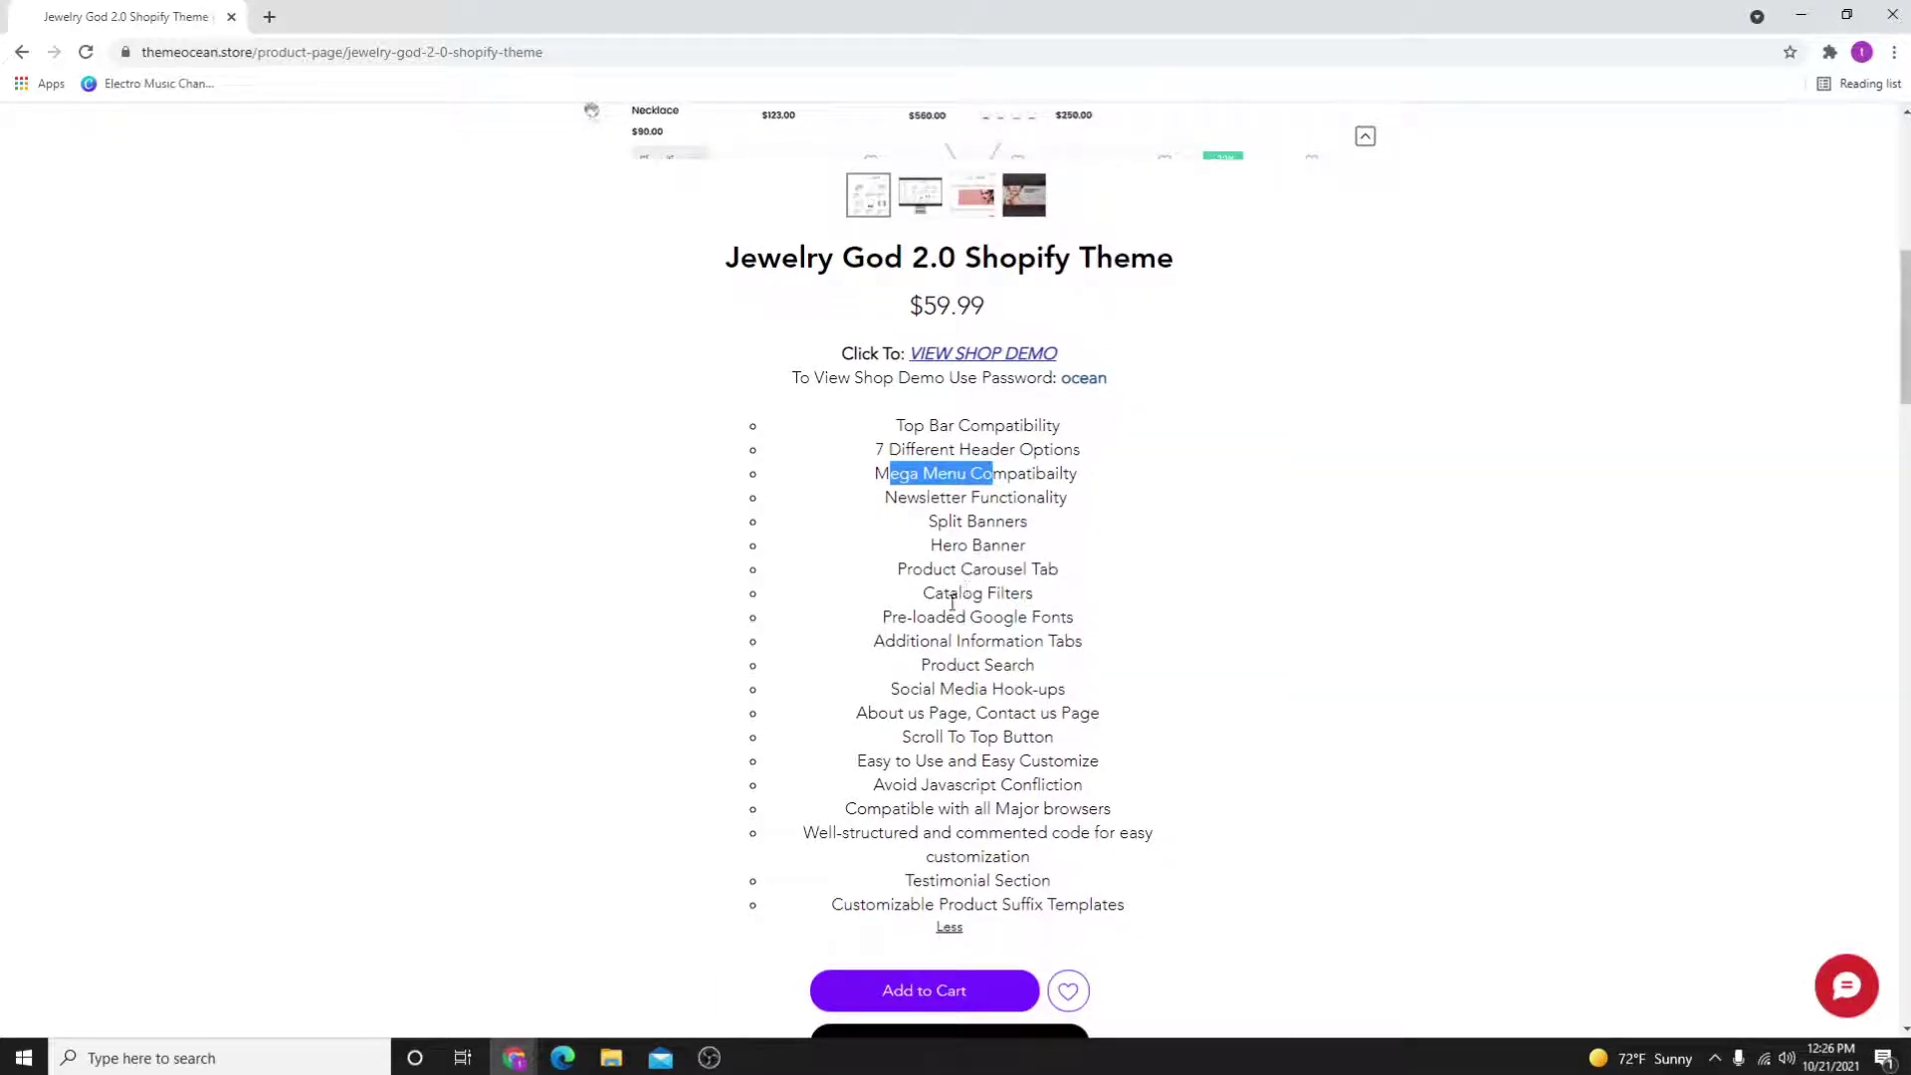
pyautogui.scroll(-1, 986, 614)
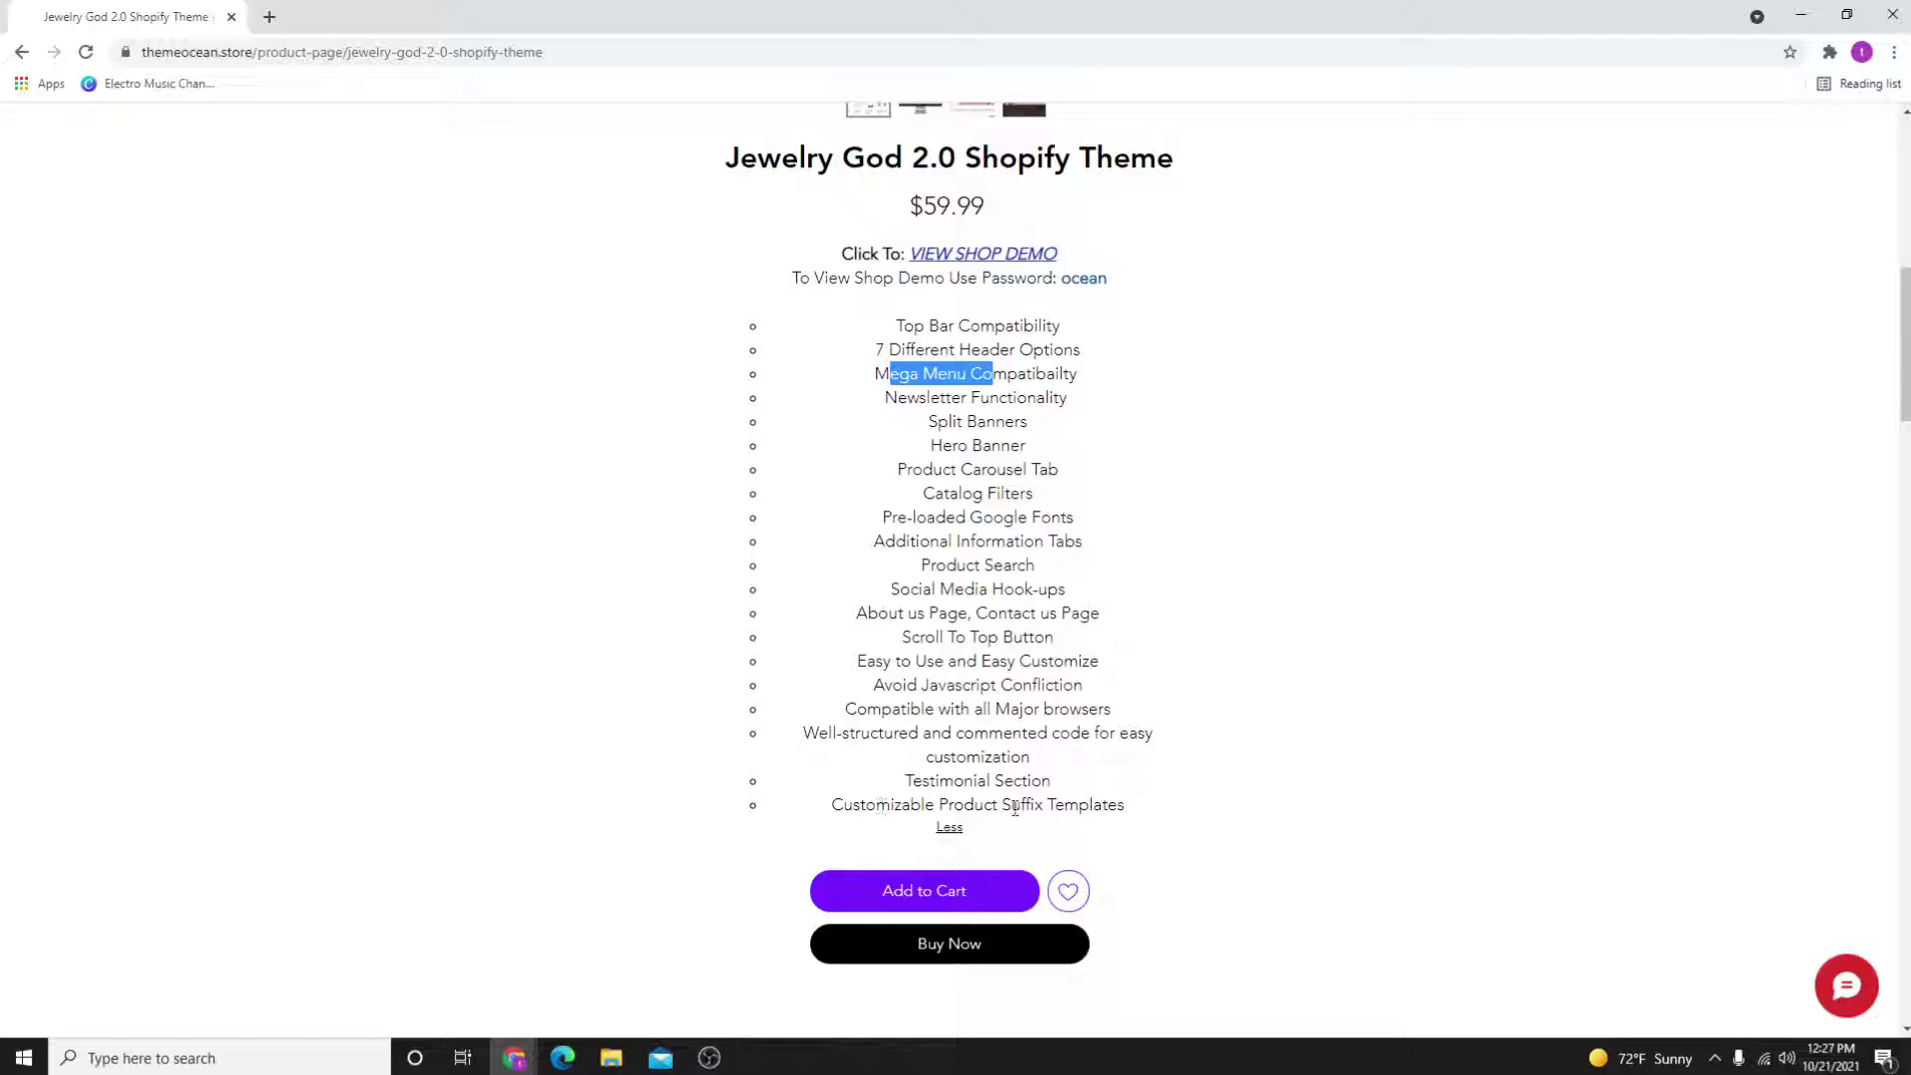
pyautogui.scroll(-2, 1067, 808)
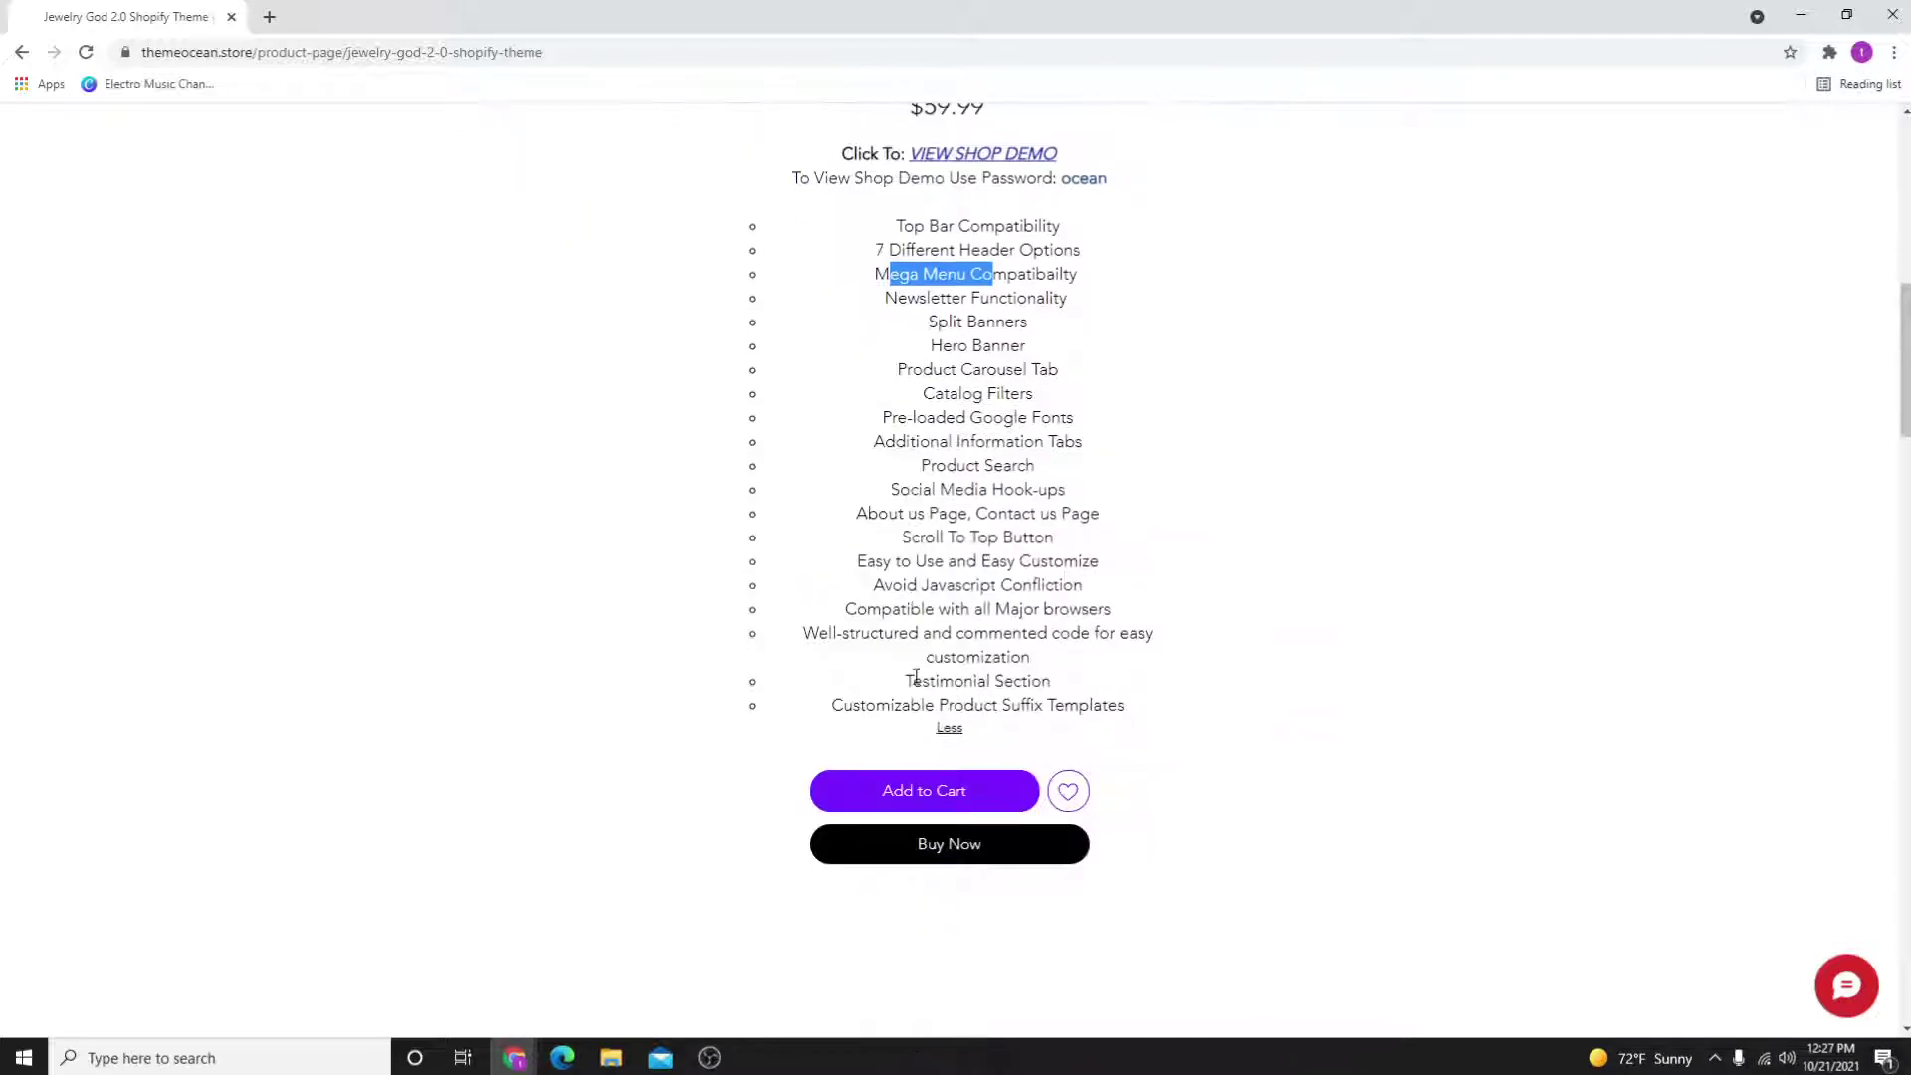
pyautogui.scroll(-5, 972, 747)
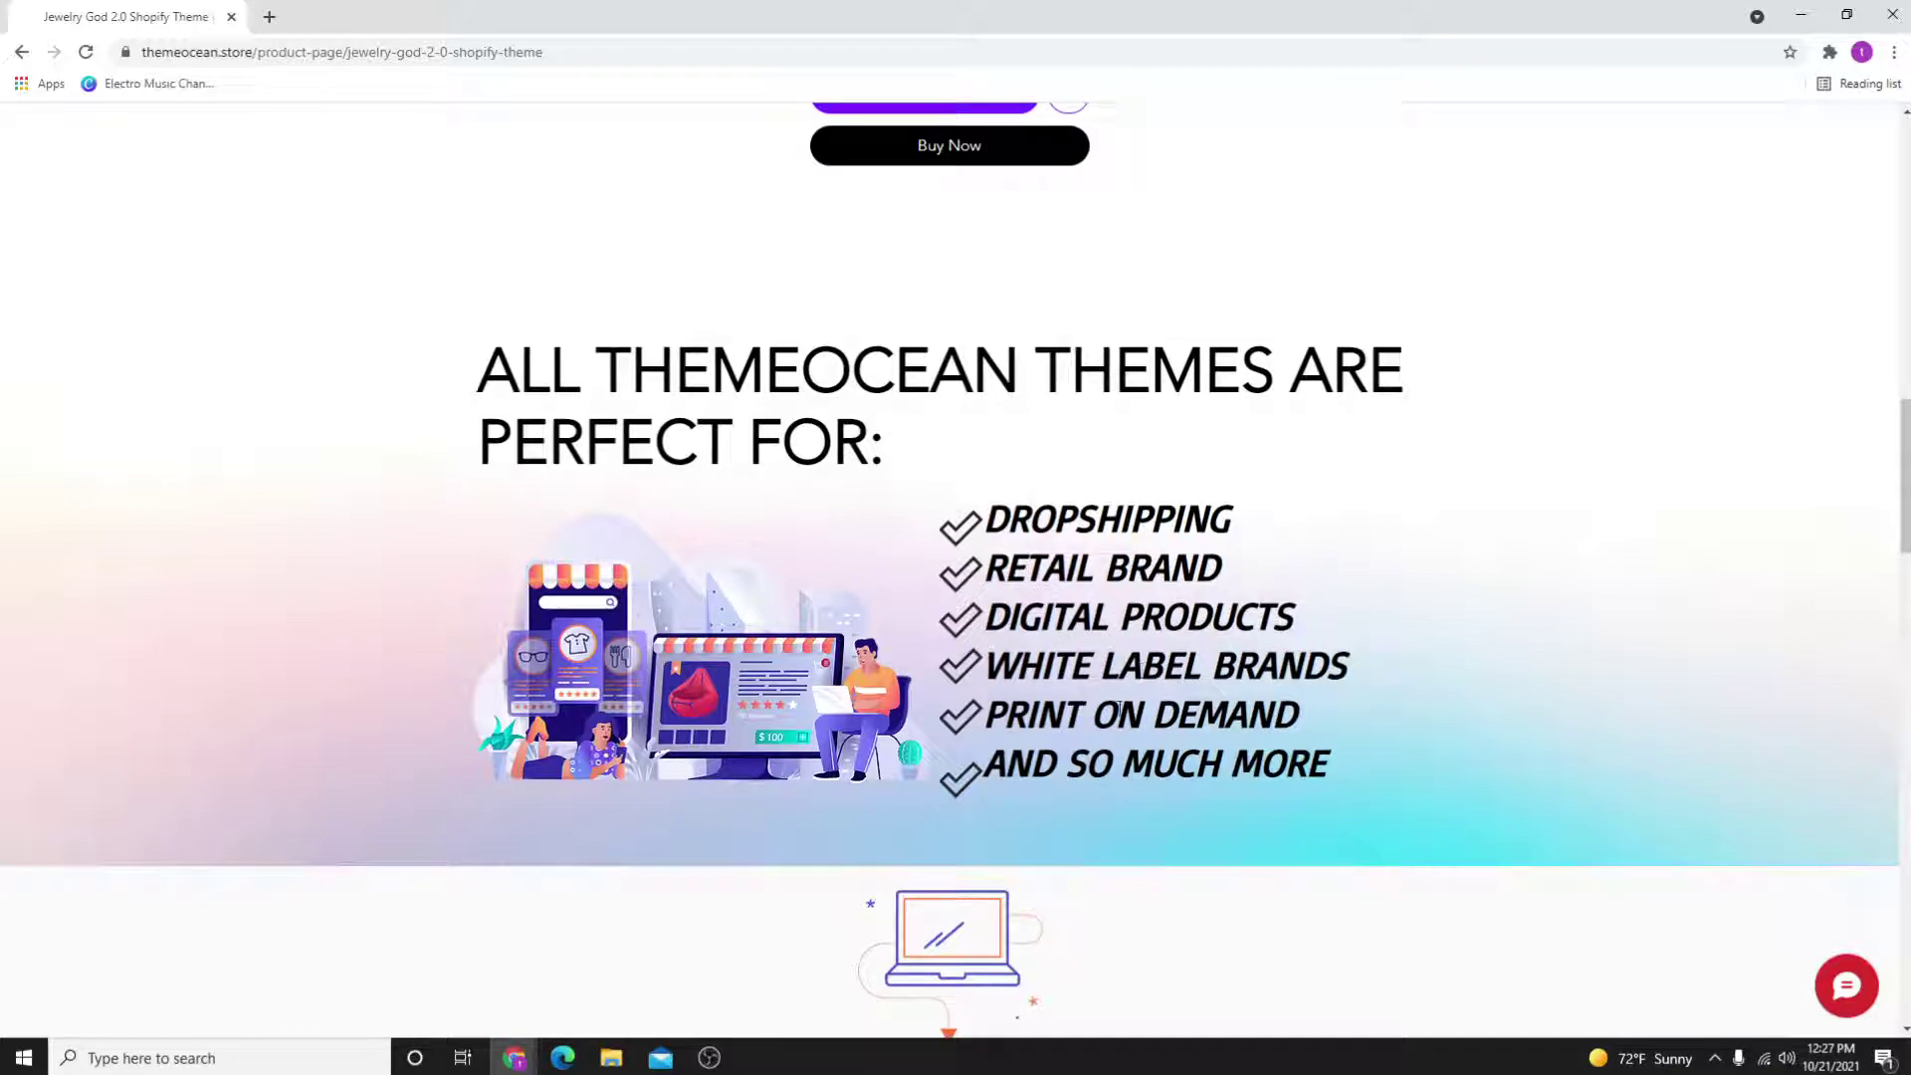
pyautogui.scroll(1, 956, 597)
pyautogui.scroll(-5, 956, 597)
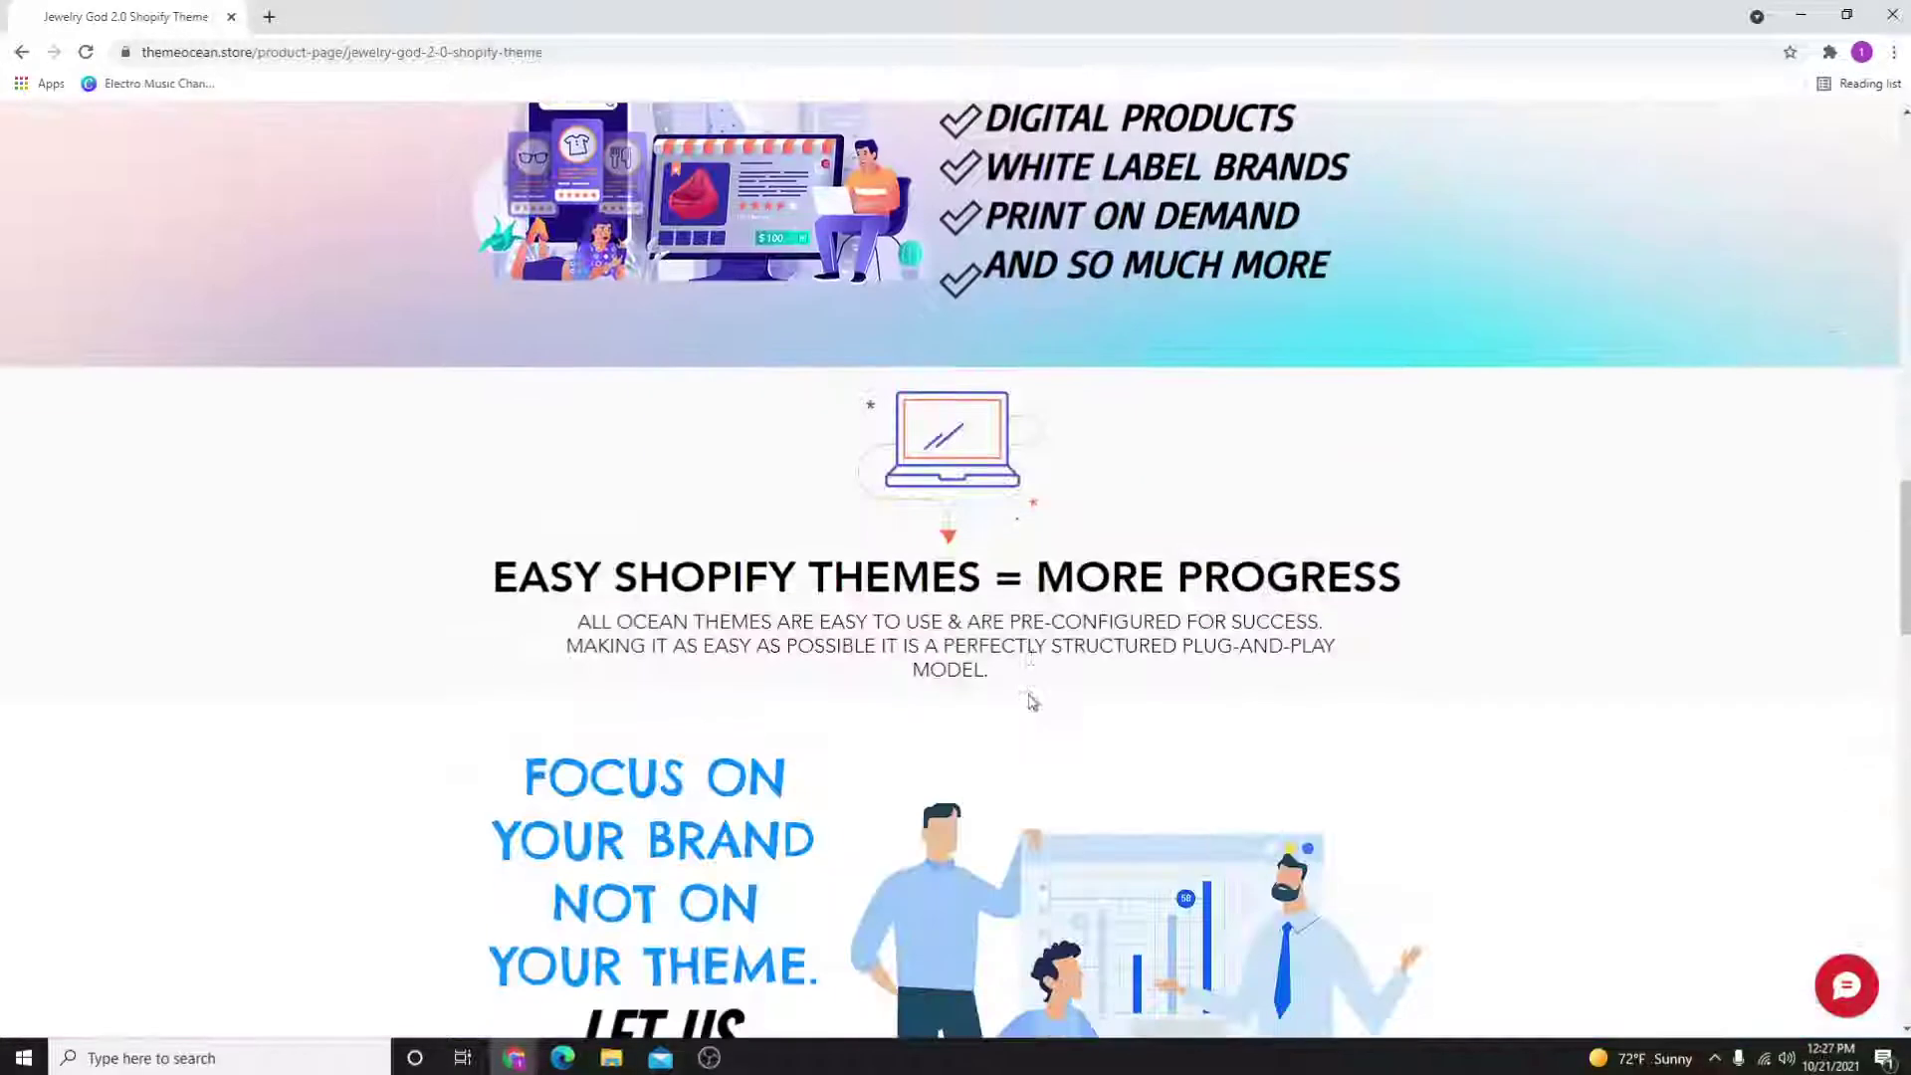
pyautogui.scroll(-2, 549, 602)
pyautogui.scroll(5, 549, 602)
pyautogui.scroll(5, 955, 597)
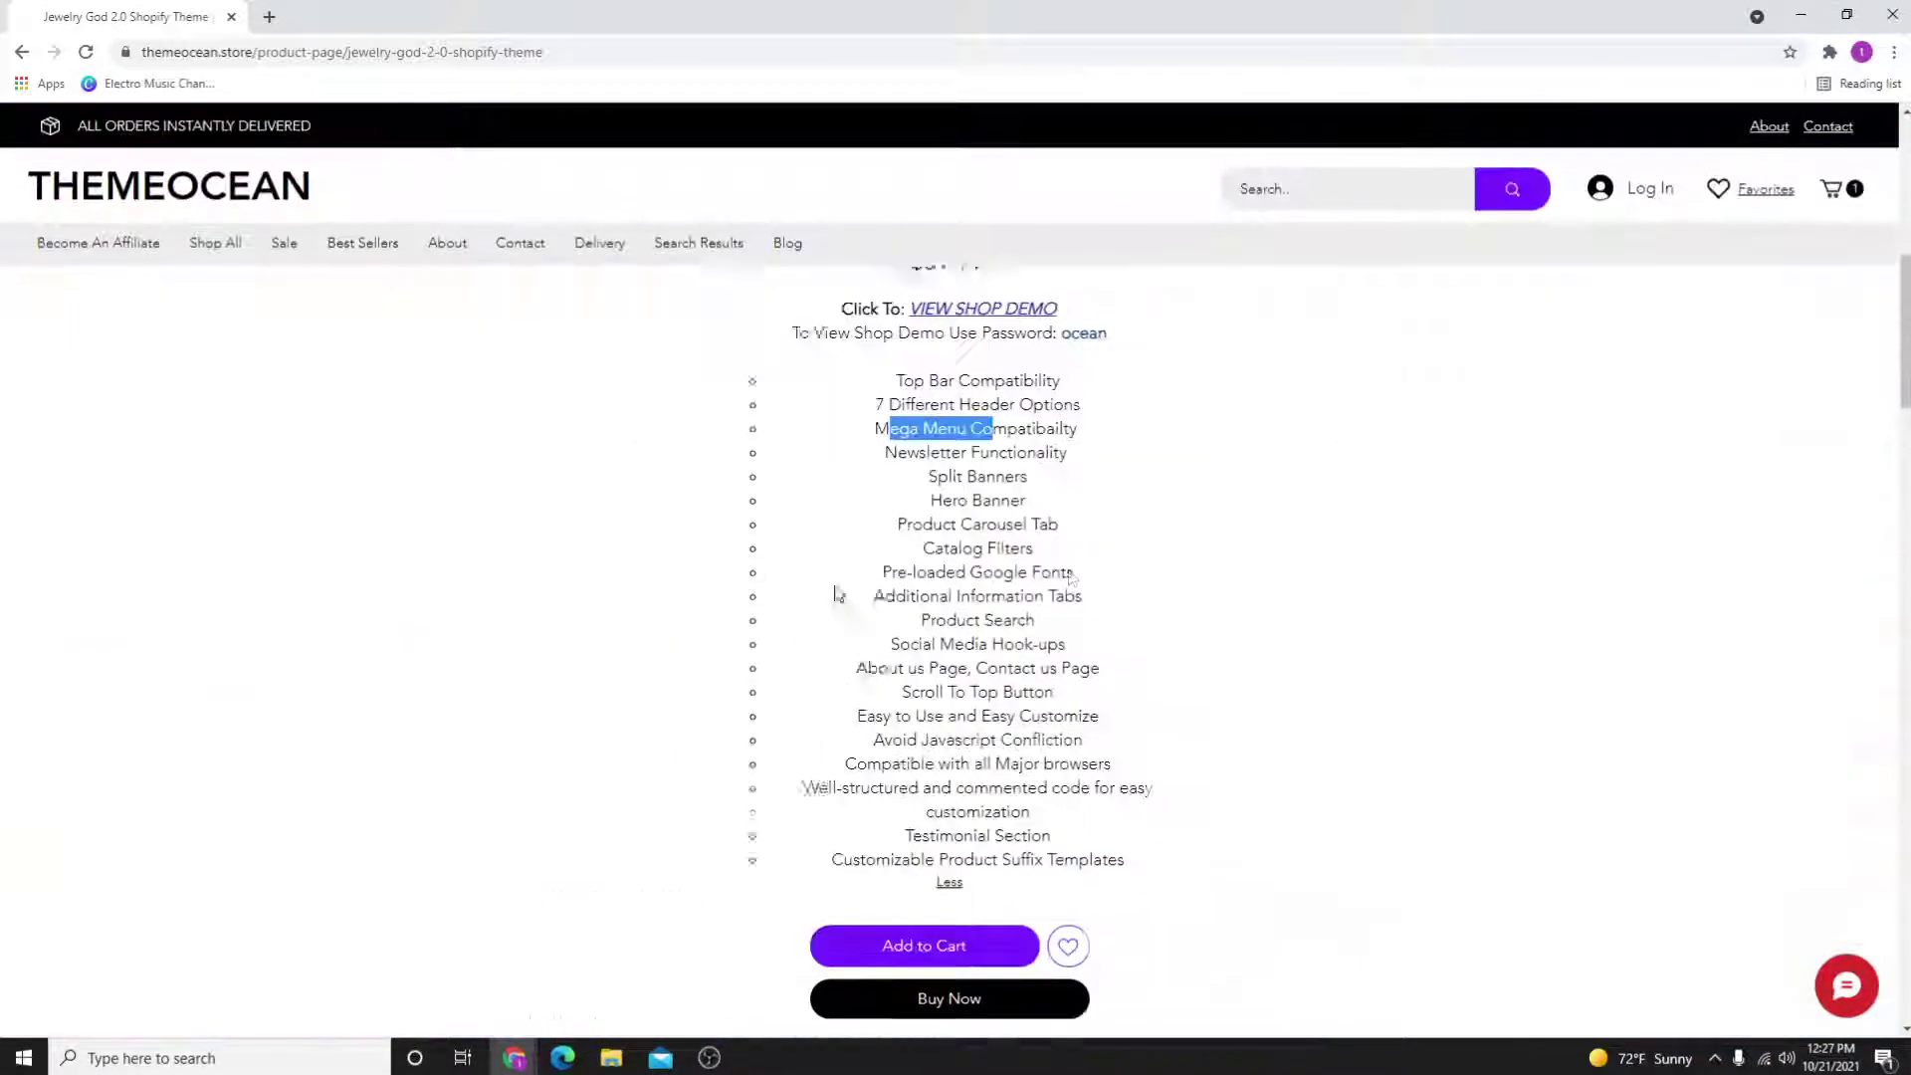
pyautogui.scroll(3, 956, 598)
pyautogui.scroll(3, 1309, 538)
pyautogui.scroll(1, 1309, 537)
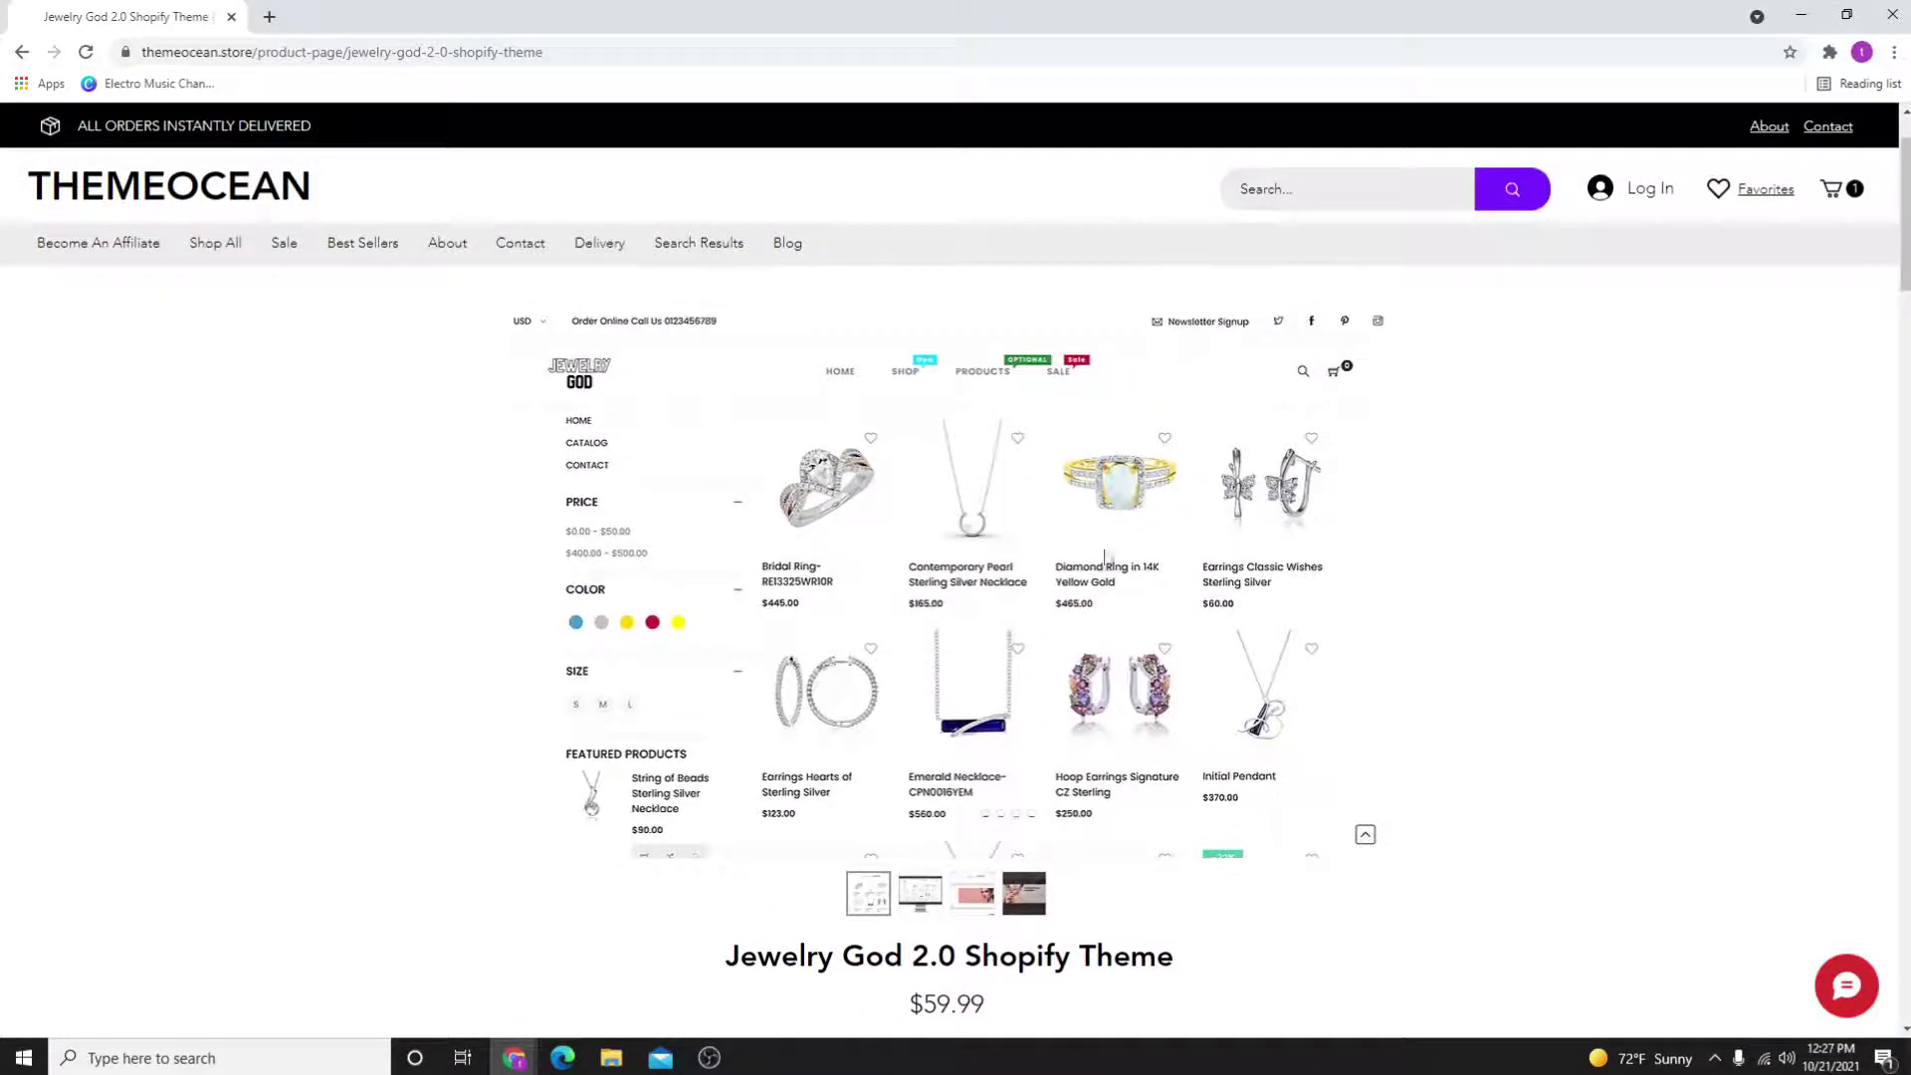
pyautogui.click(921, 893)
pyautogui.click(974, 893)
pyautogui.click(1025, 894)
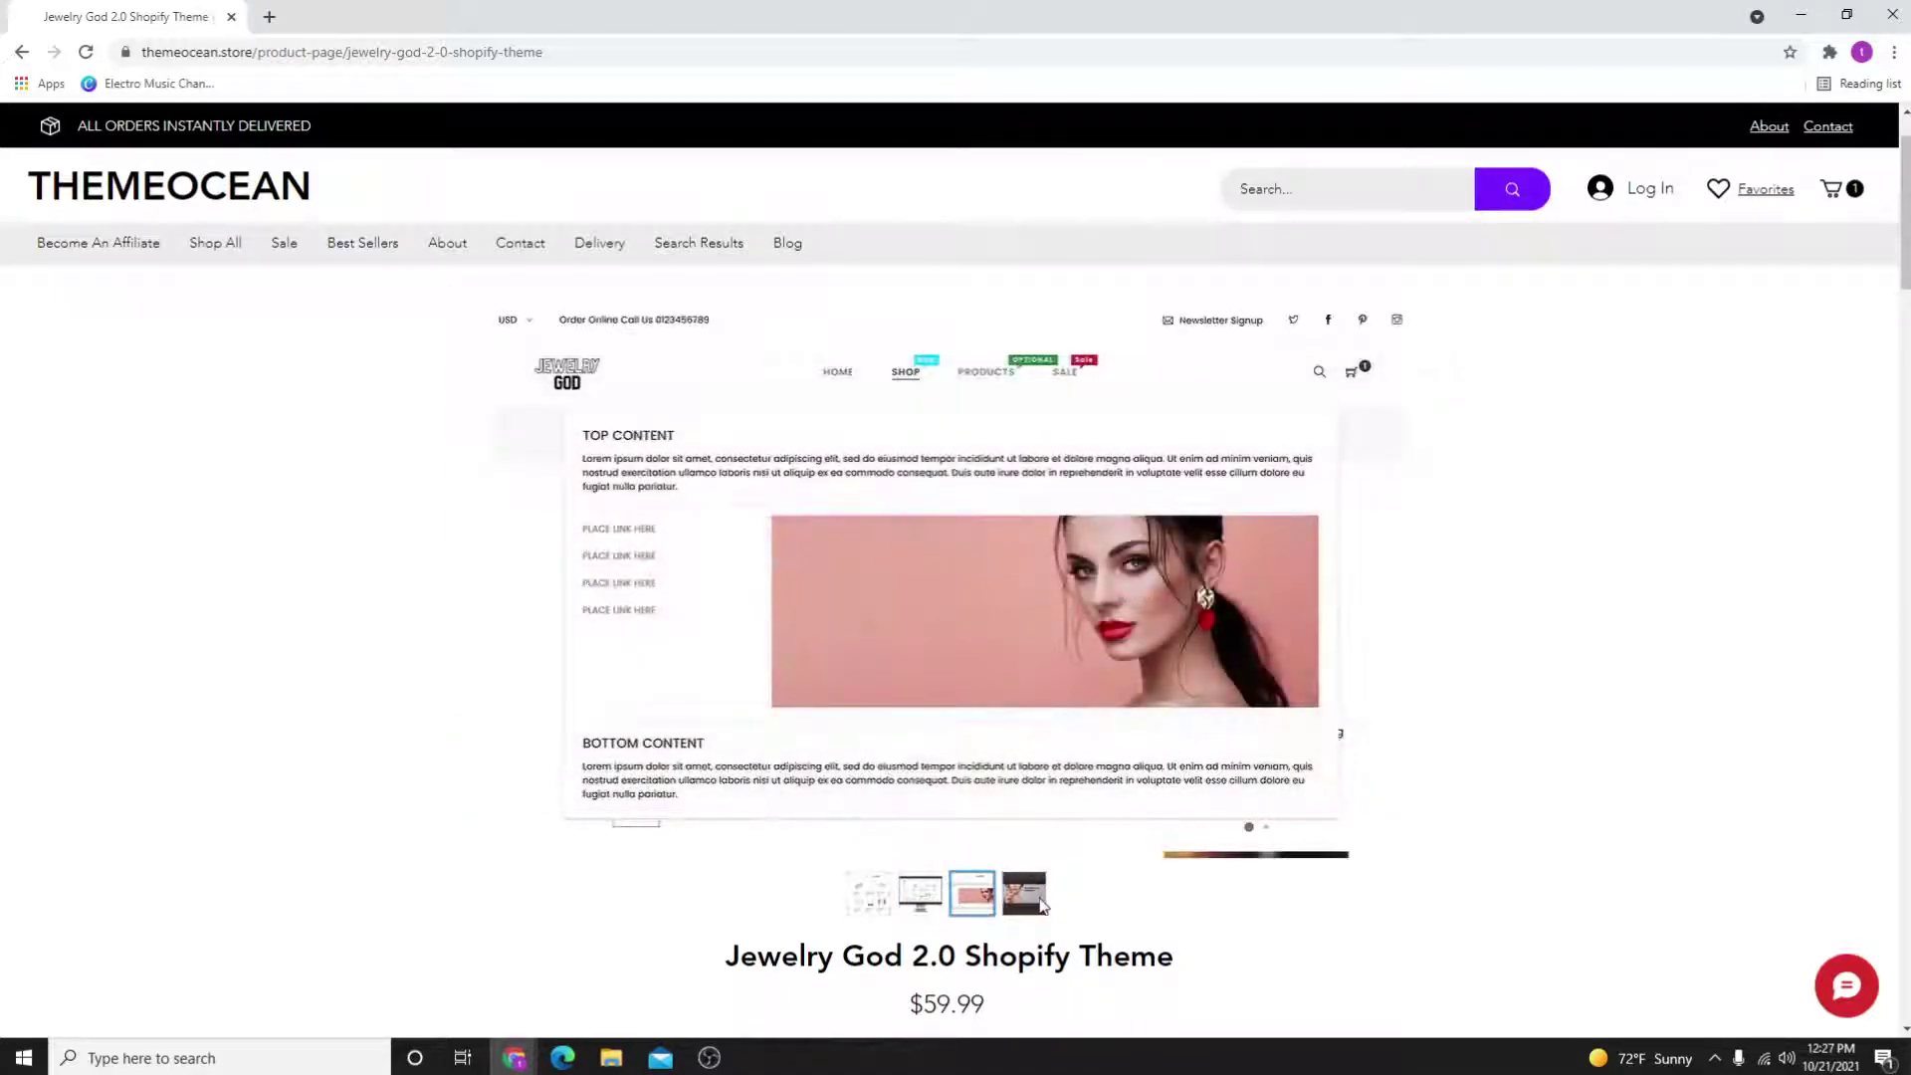
pyautogui.click(987, 904)
pyautogui.click(920, 897)
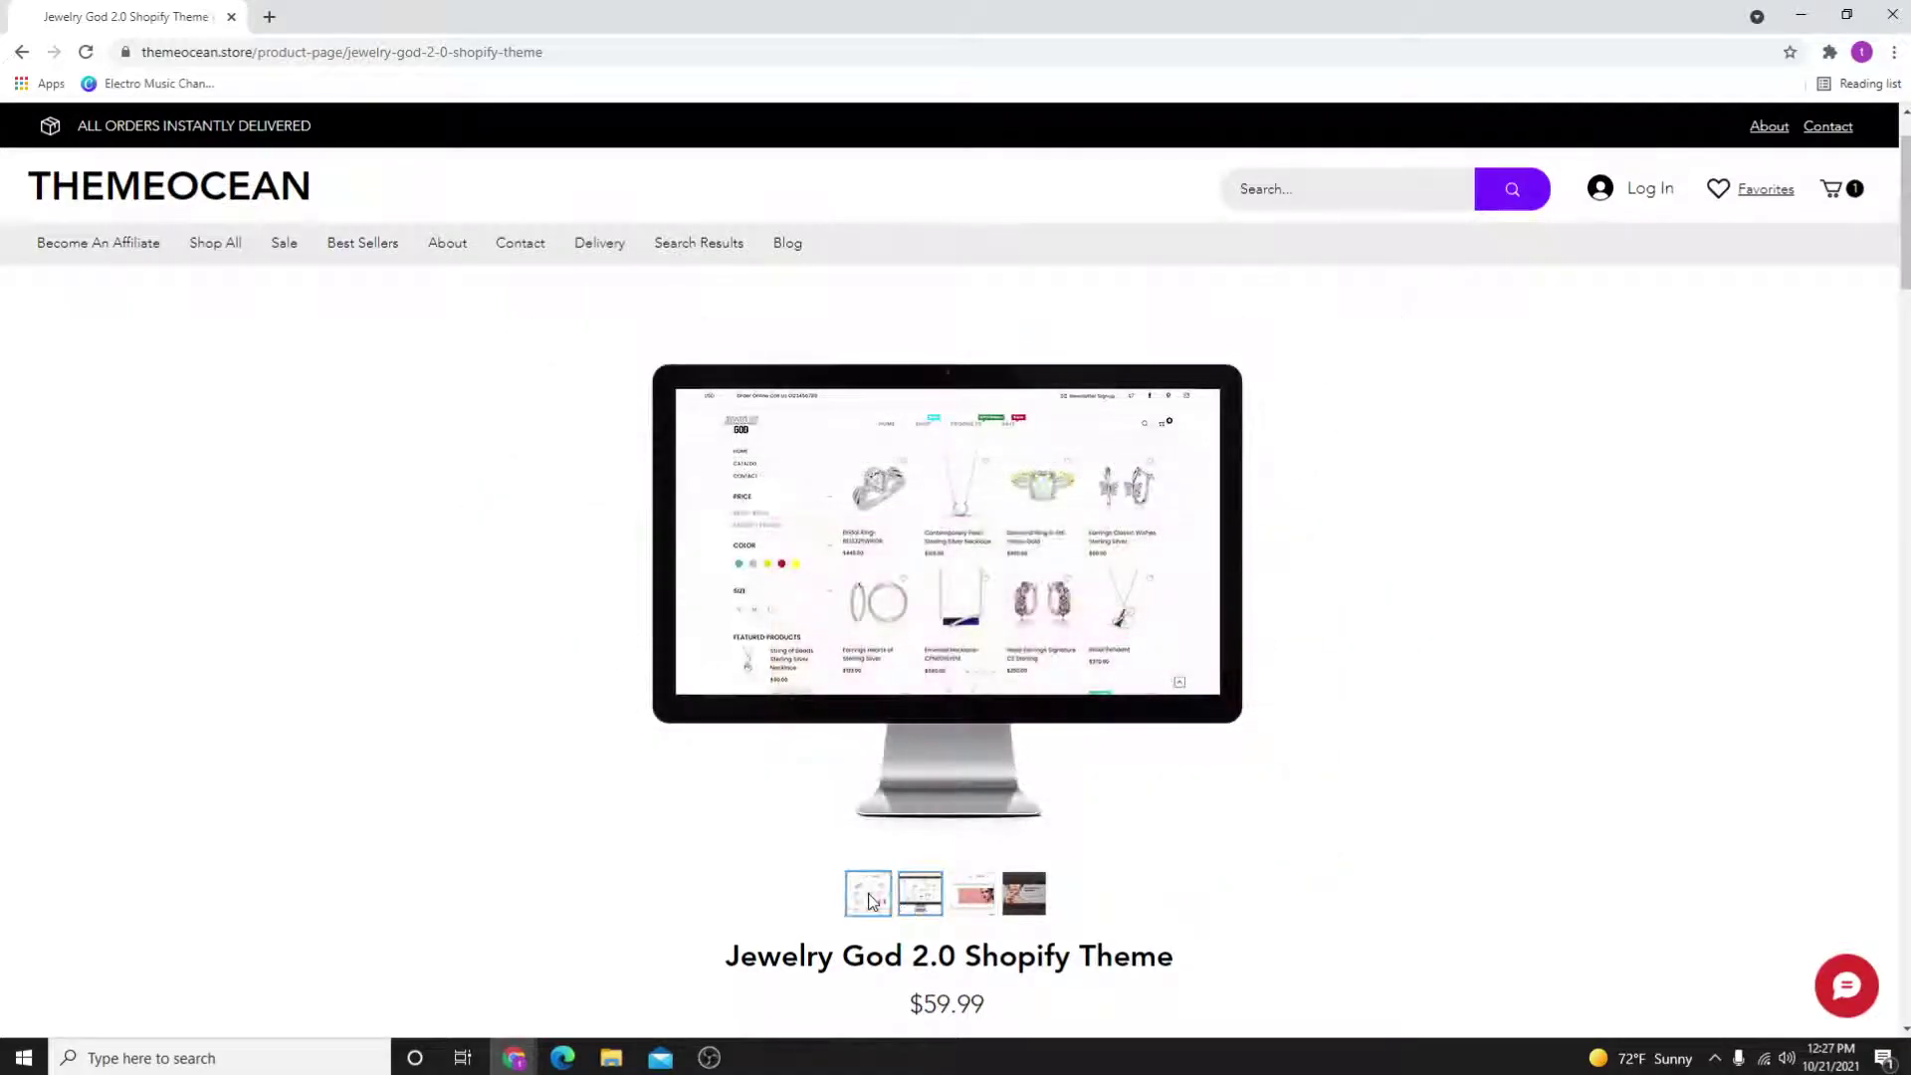
pyautogui.scroll(-5, 855, 805)
pyautogui.scroll(-4, 956, 598)
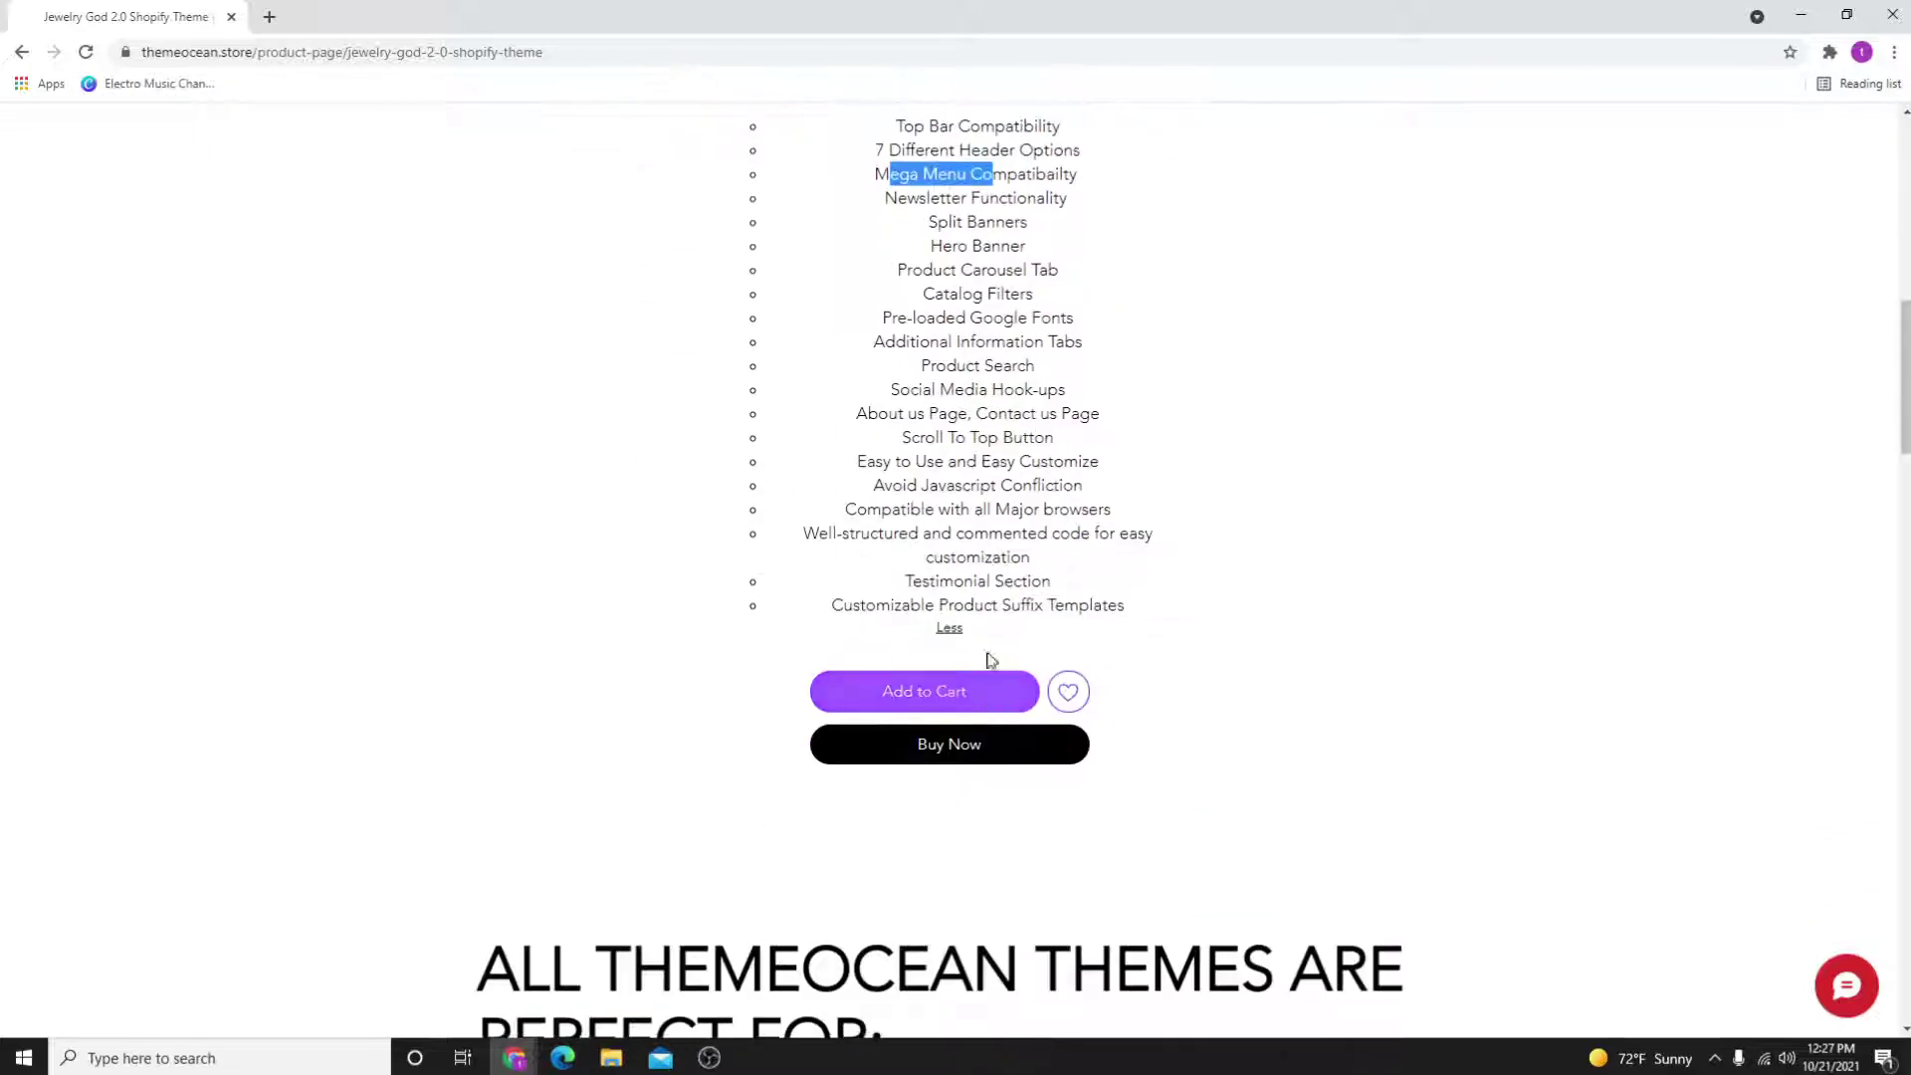
pyautogui.click(984, 471)
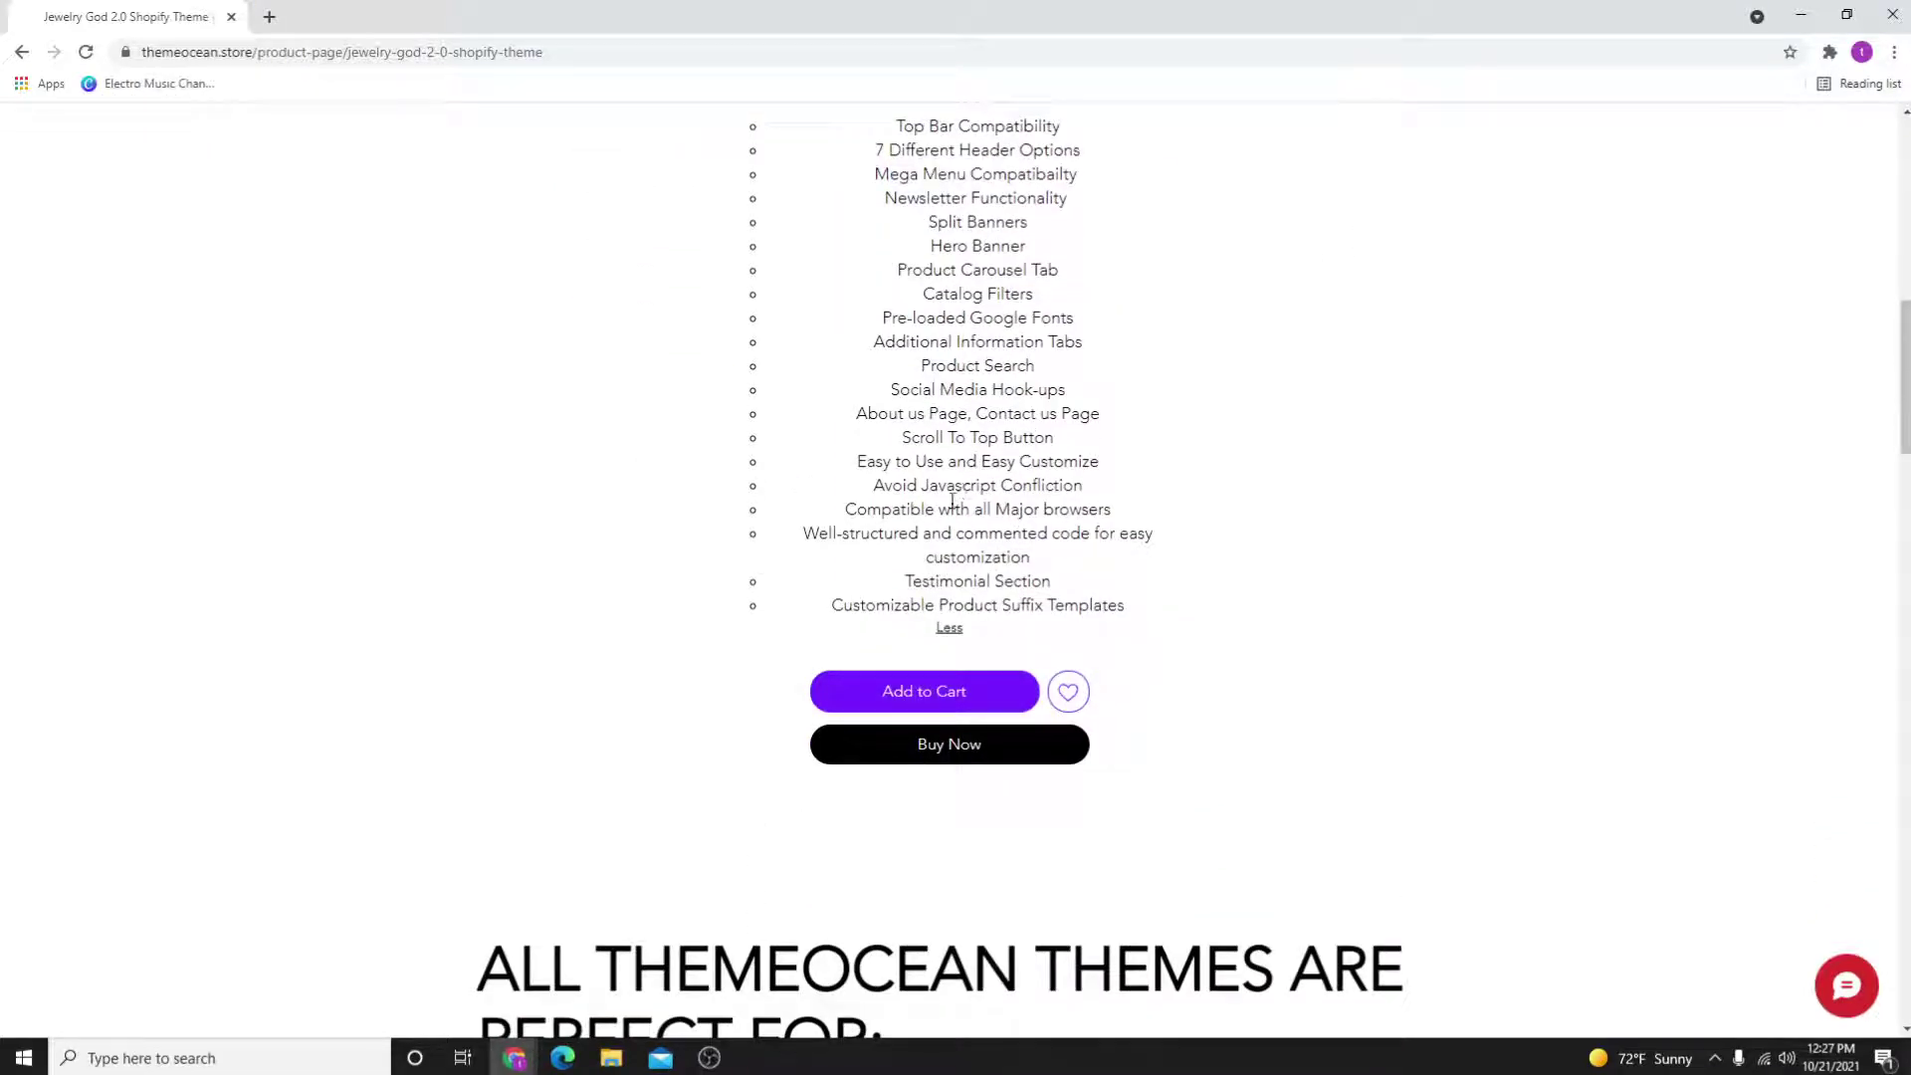
pyautogui.scroll(-3, 1101, 623)
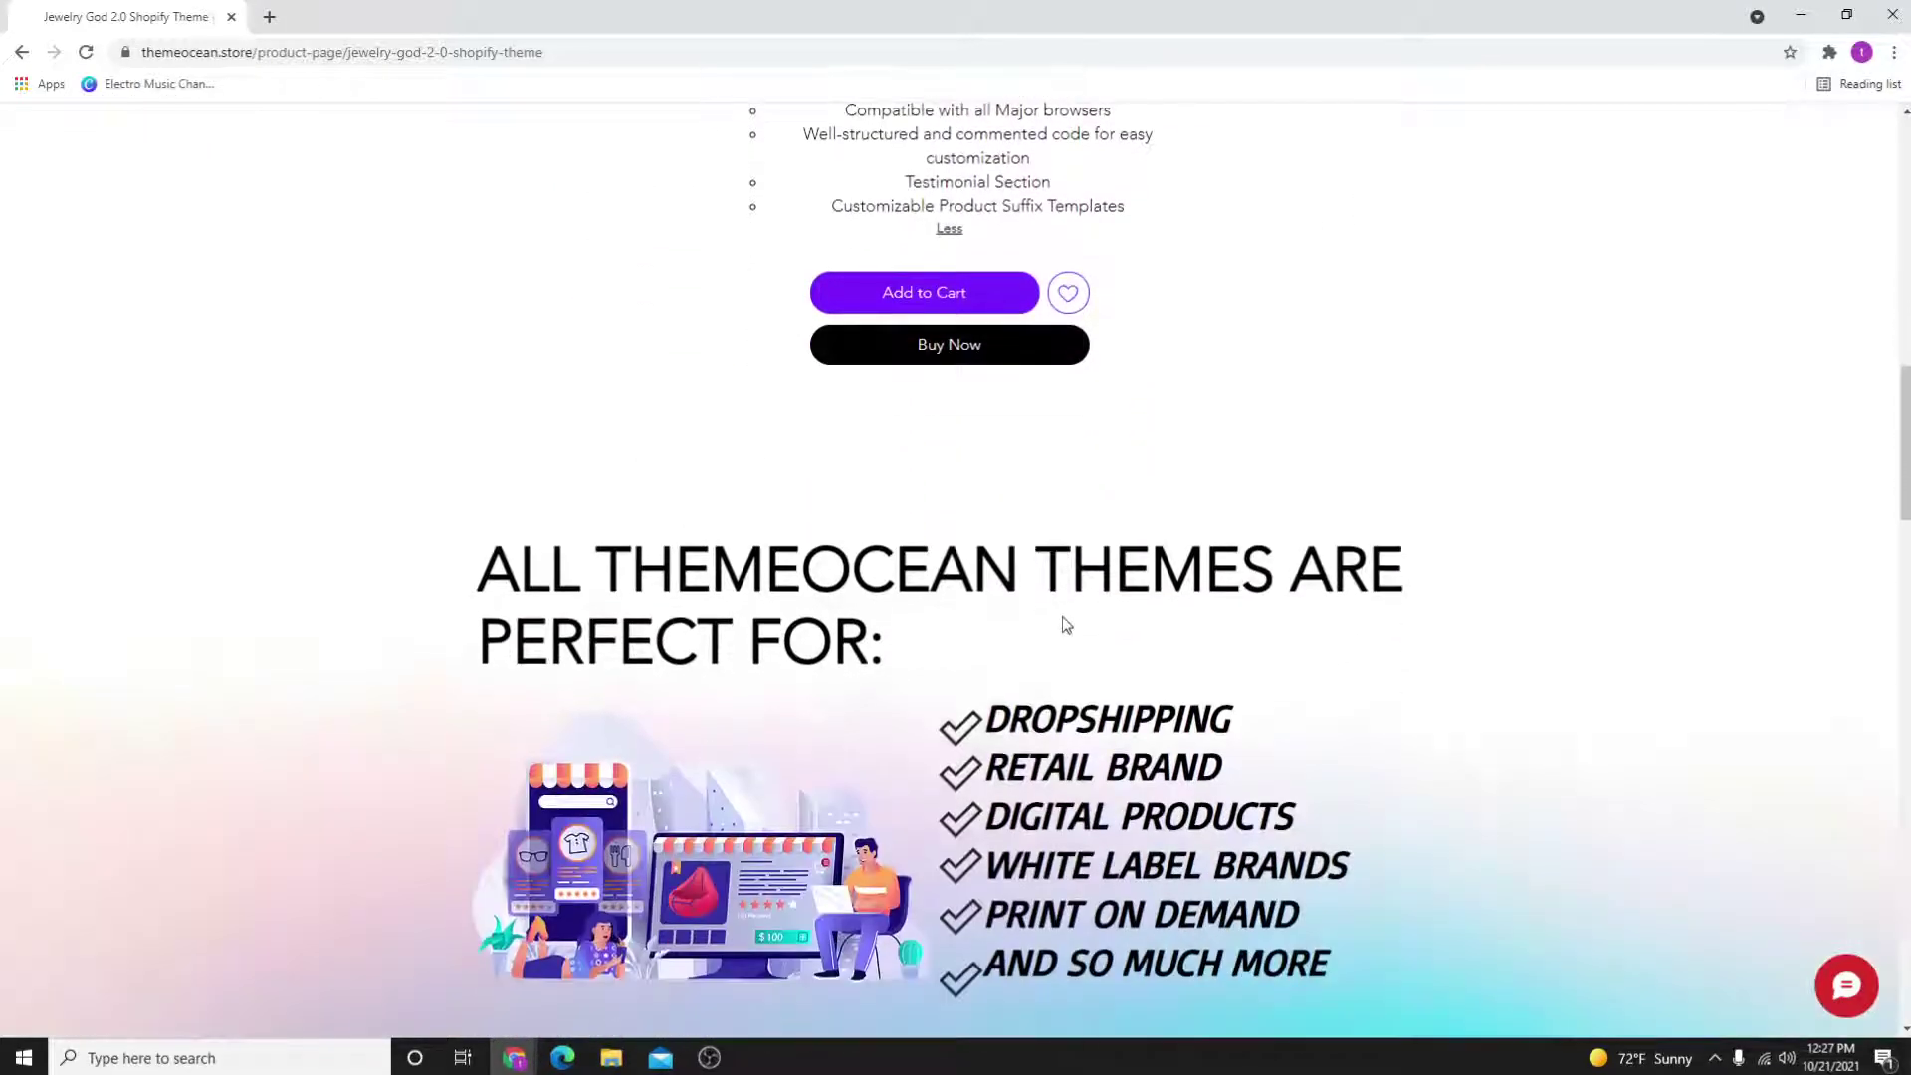
pyautogui.scroll(-3, 1134, 612)
pyautogui.scroll(-2, 1177, 589)
pyautogui.scroll(-2, 1178, 589)
pyautogui.scroll(-1, 1172, 587)
pyautogui.scroll(-3, 914, 556)
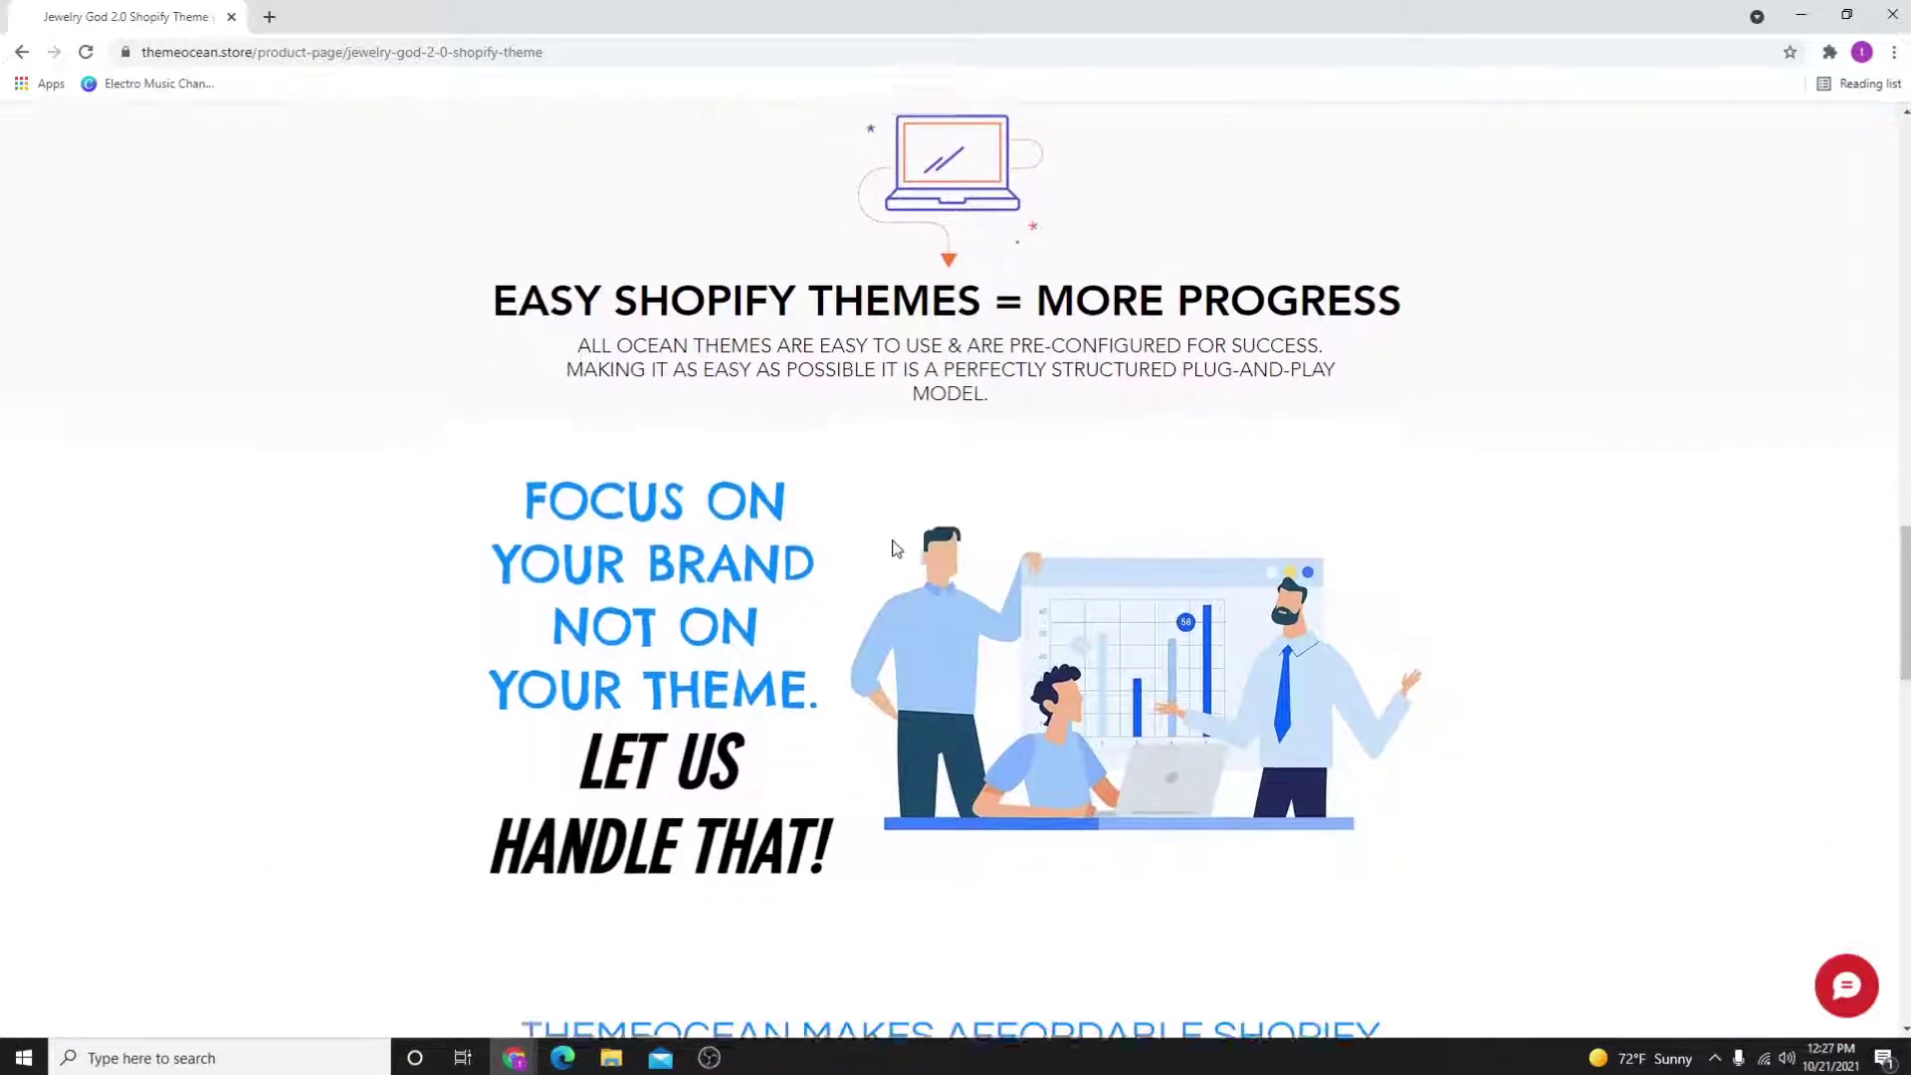
pyautogui.scroll(-3, 970, 567)
pyautogui.scroll(-3, 1045, 574)
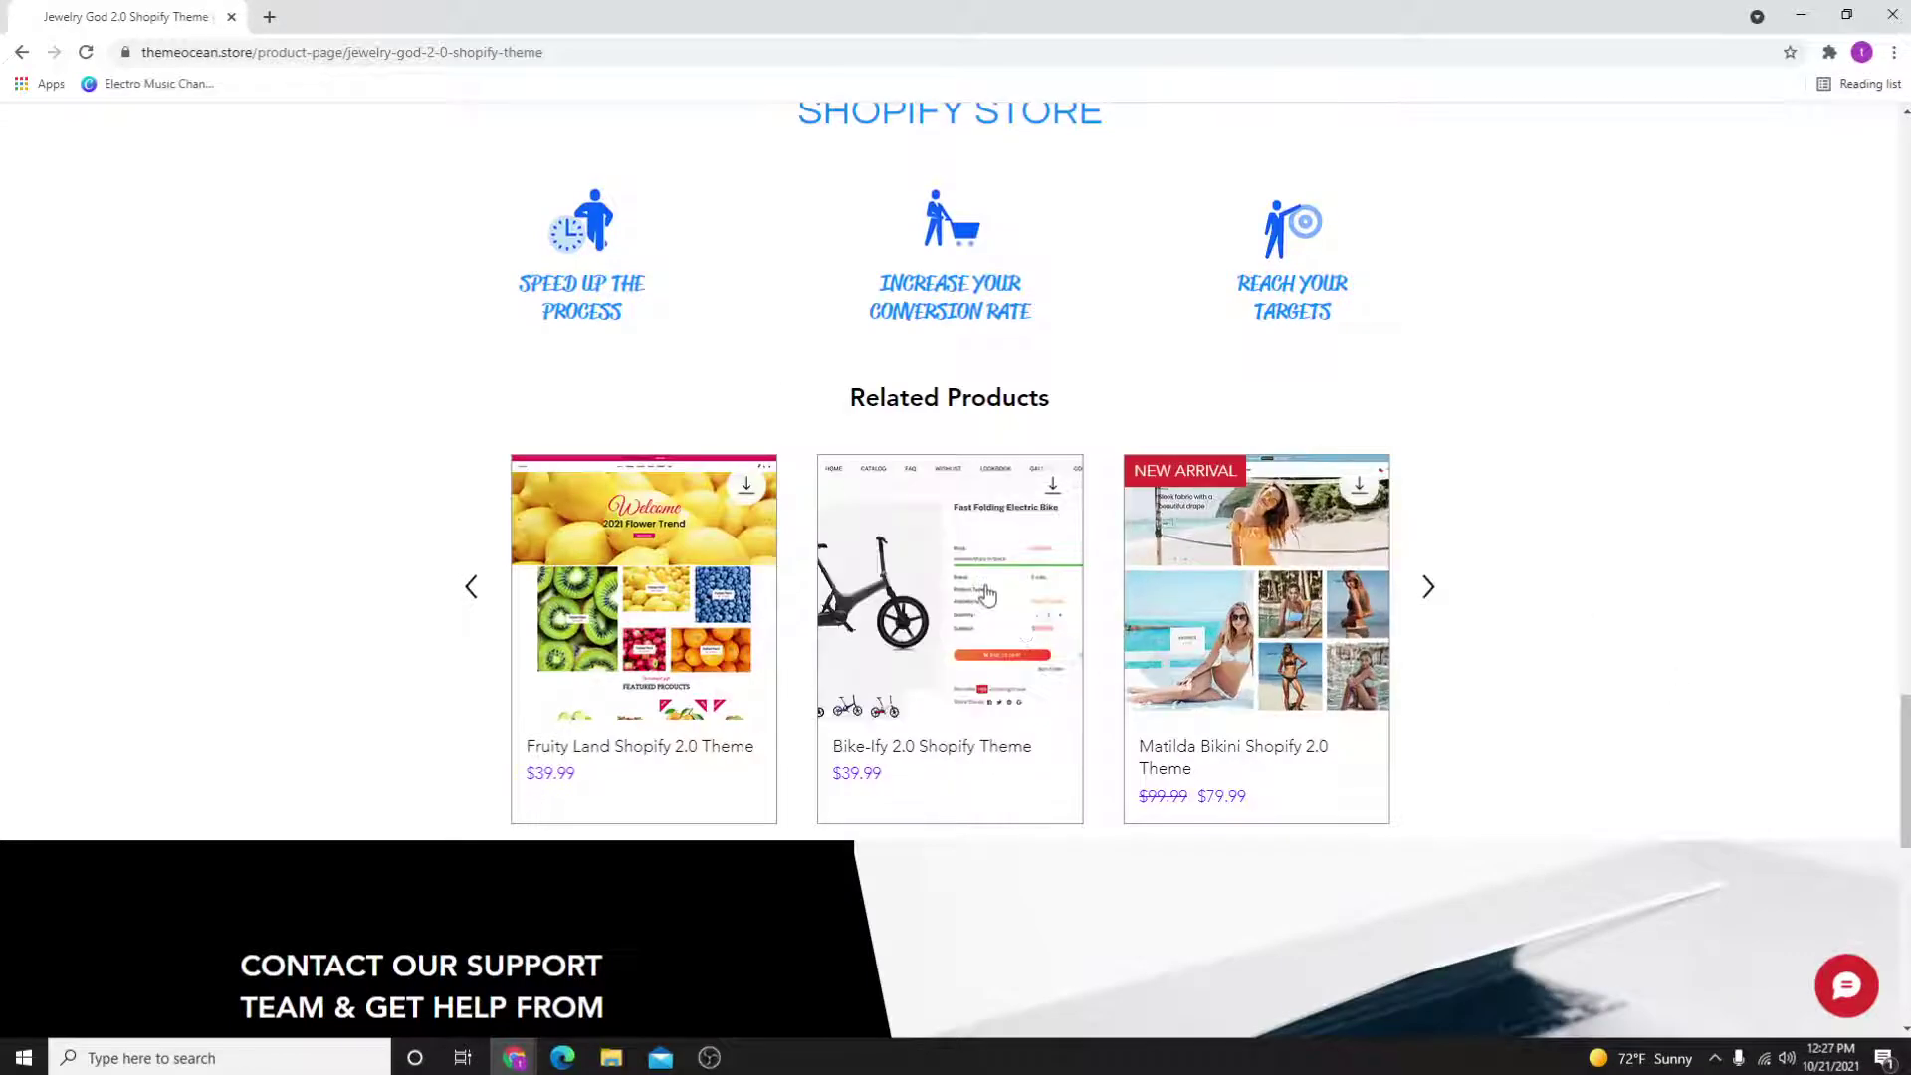
pyautogui.scroll(-4, 1067, 581)
pyautogui.scroll(5, 956, 478)
pyautogui.scroll(6, 918, 478)
pyautogui.scroll(6, 916, 478)
pyautogui.scroll(6, 957, 522)
pyautogui.scroll(4, 1109, 613)
pyautogui.scroll(-4, 1102, 650)
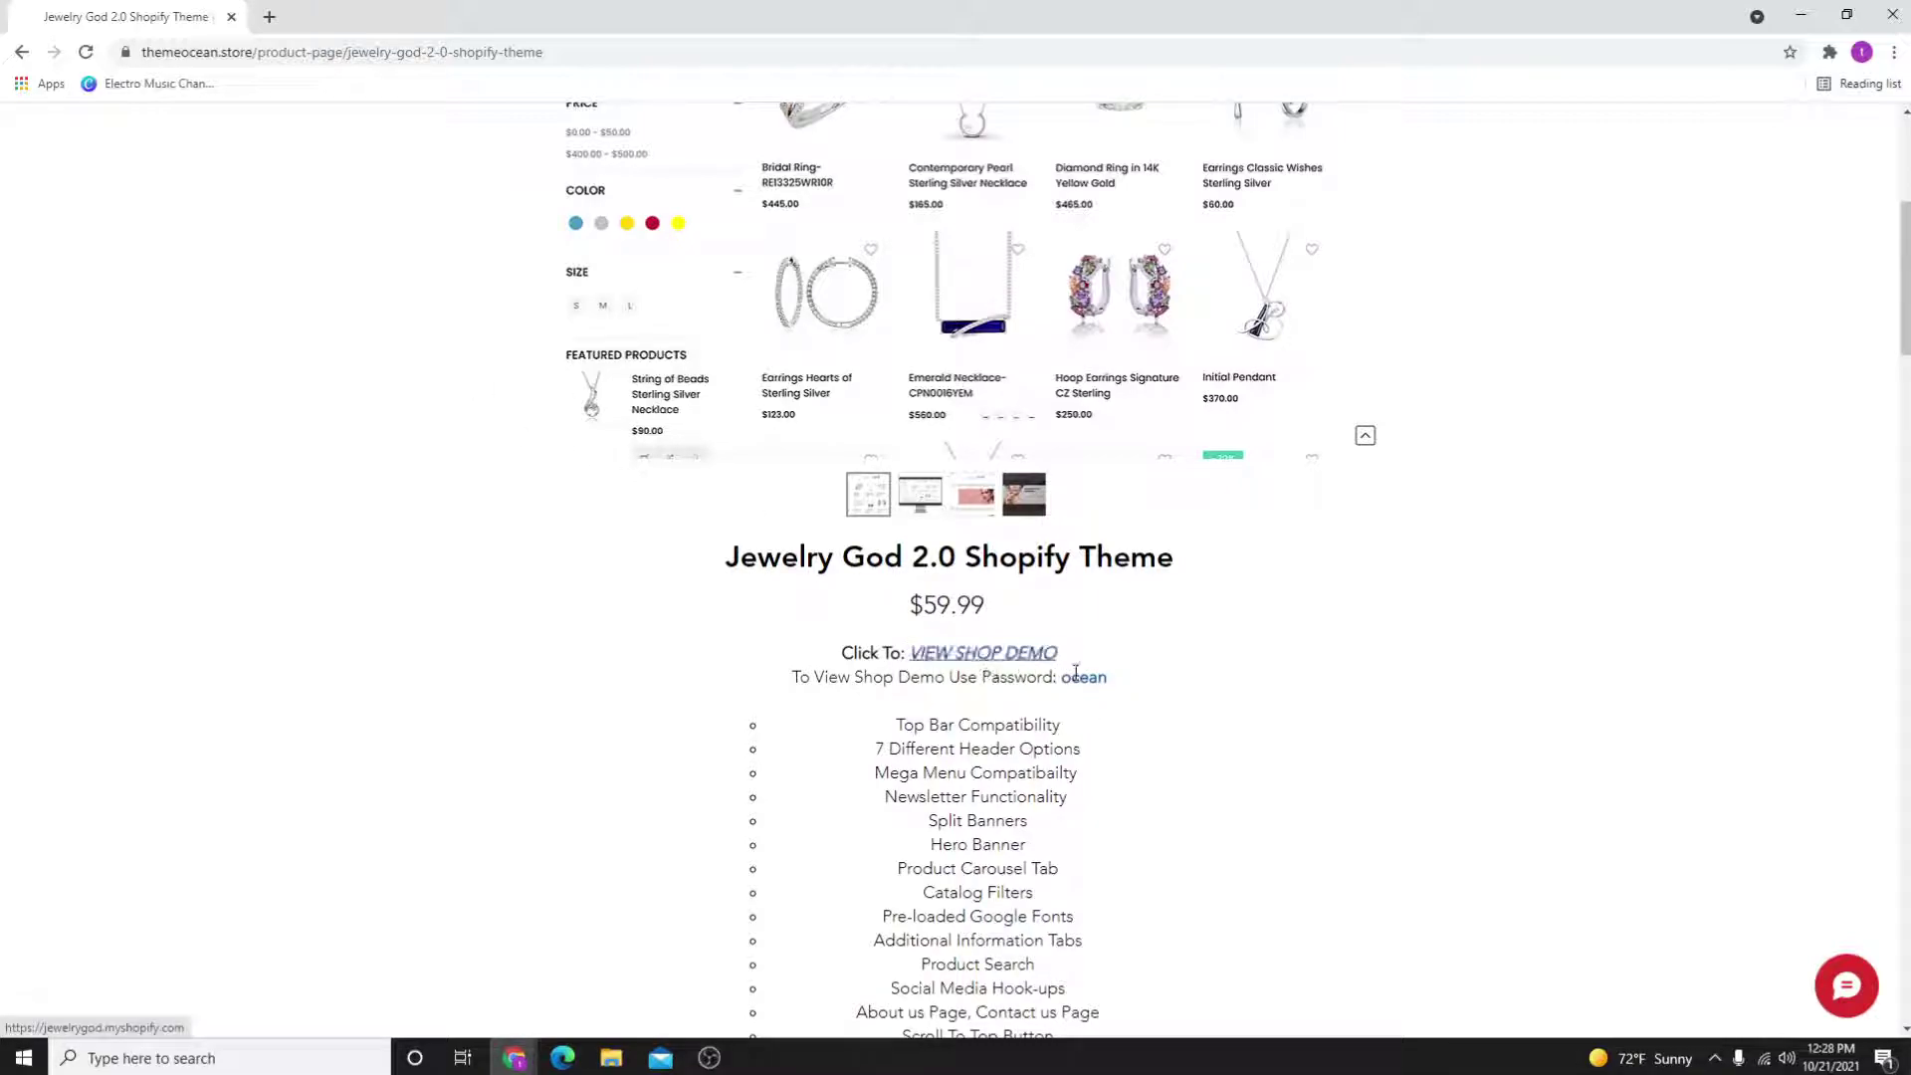
pyautogui.doubleClick(1084, 677)
pyautogui.rightClick(1095, 683)
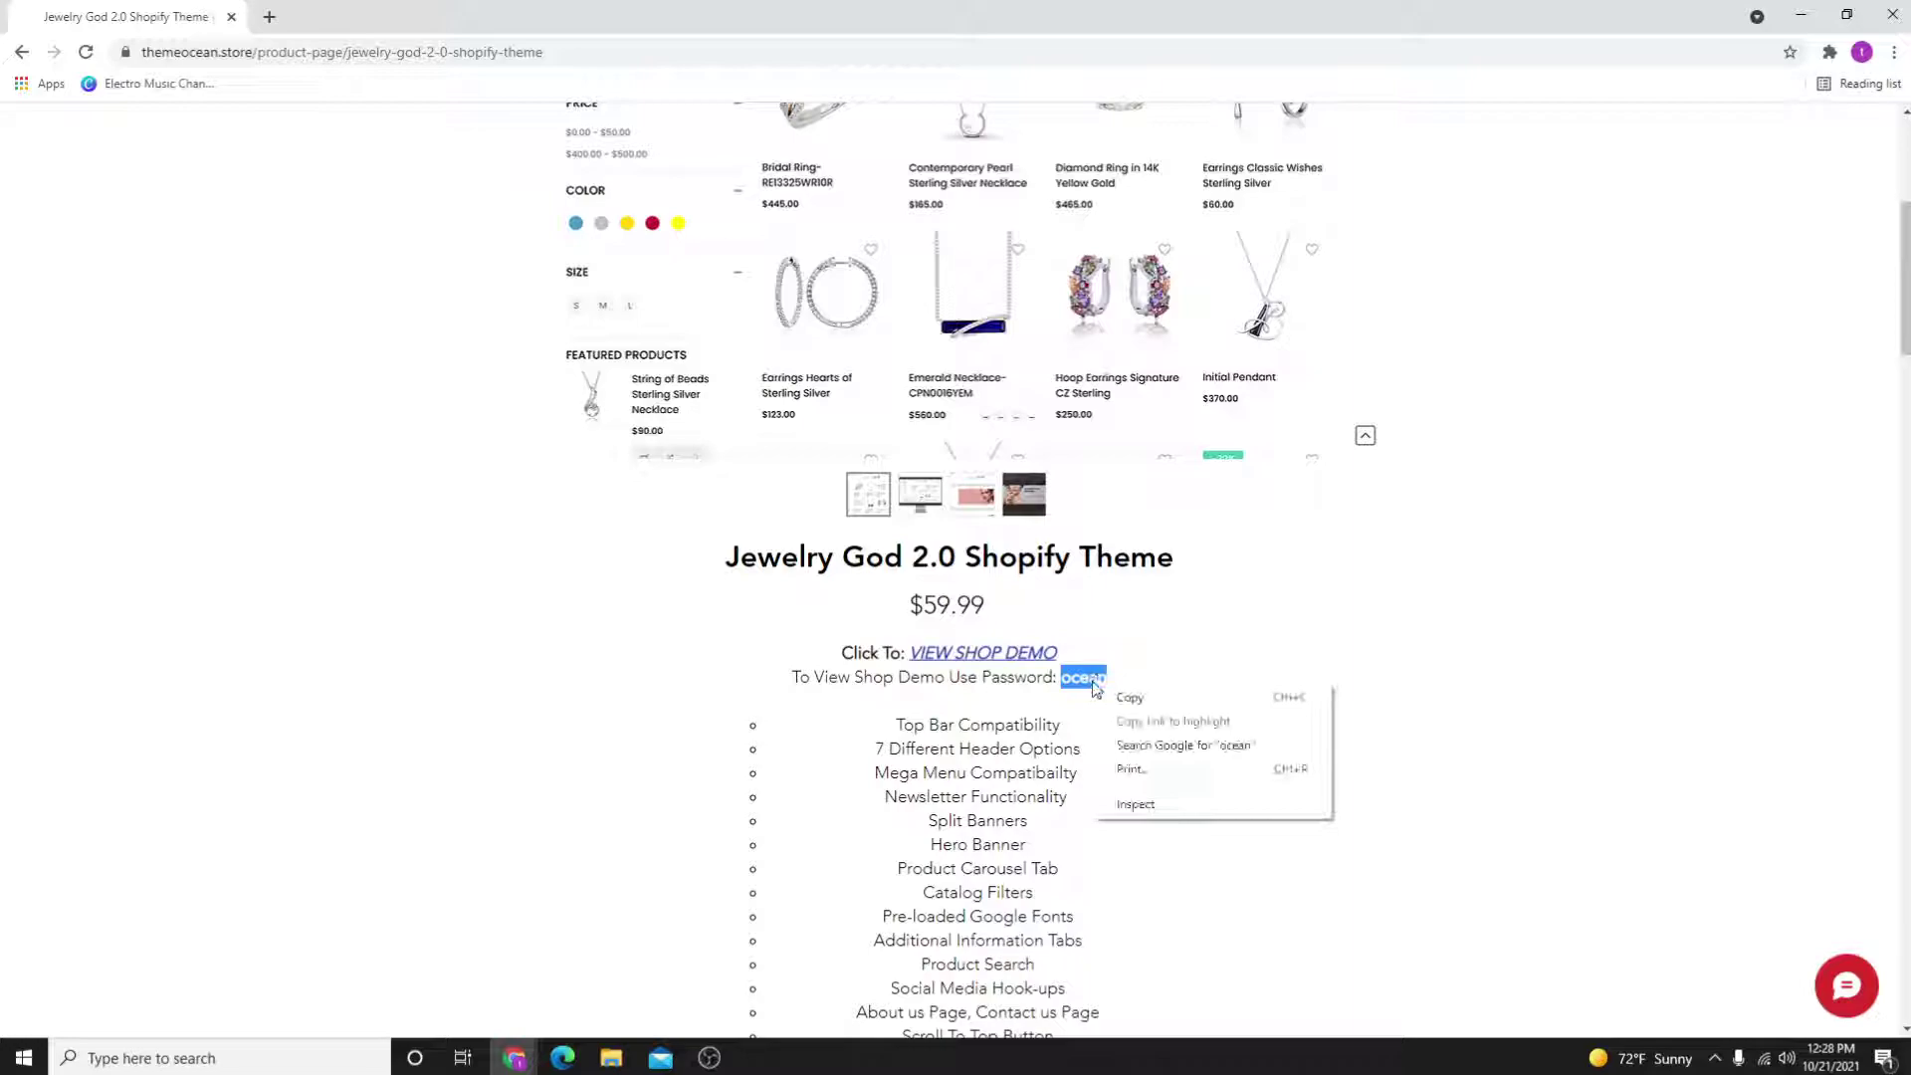
pyautogui.click(1143, 712)
# - Open the shop demo, paste in the password, and dismiss Chrome's save-password offer
pyautogui.click(987, 653)
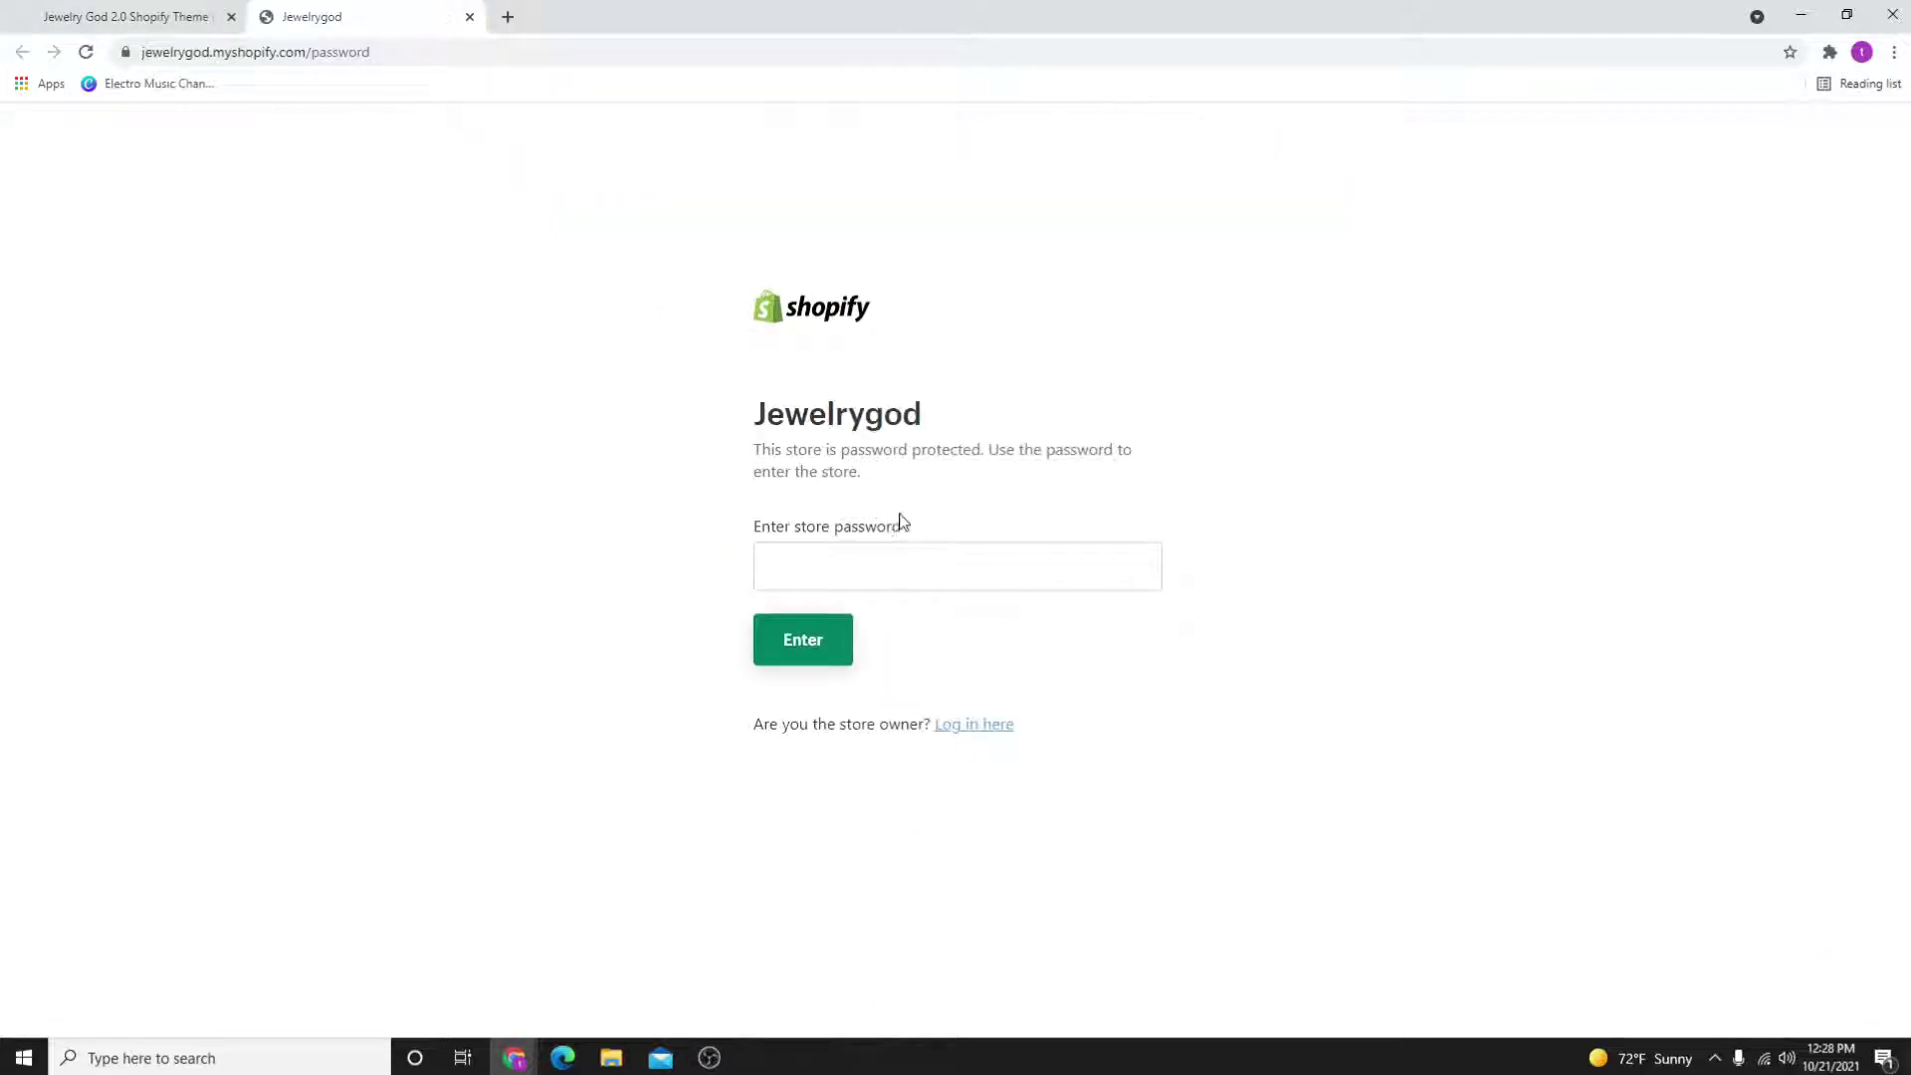
pyautogui.click(861, 564)
pyautogui.hotkey('ctrl', 'v')
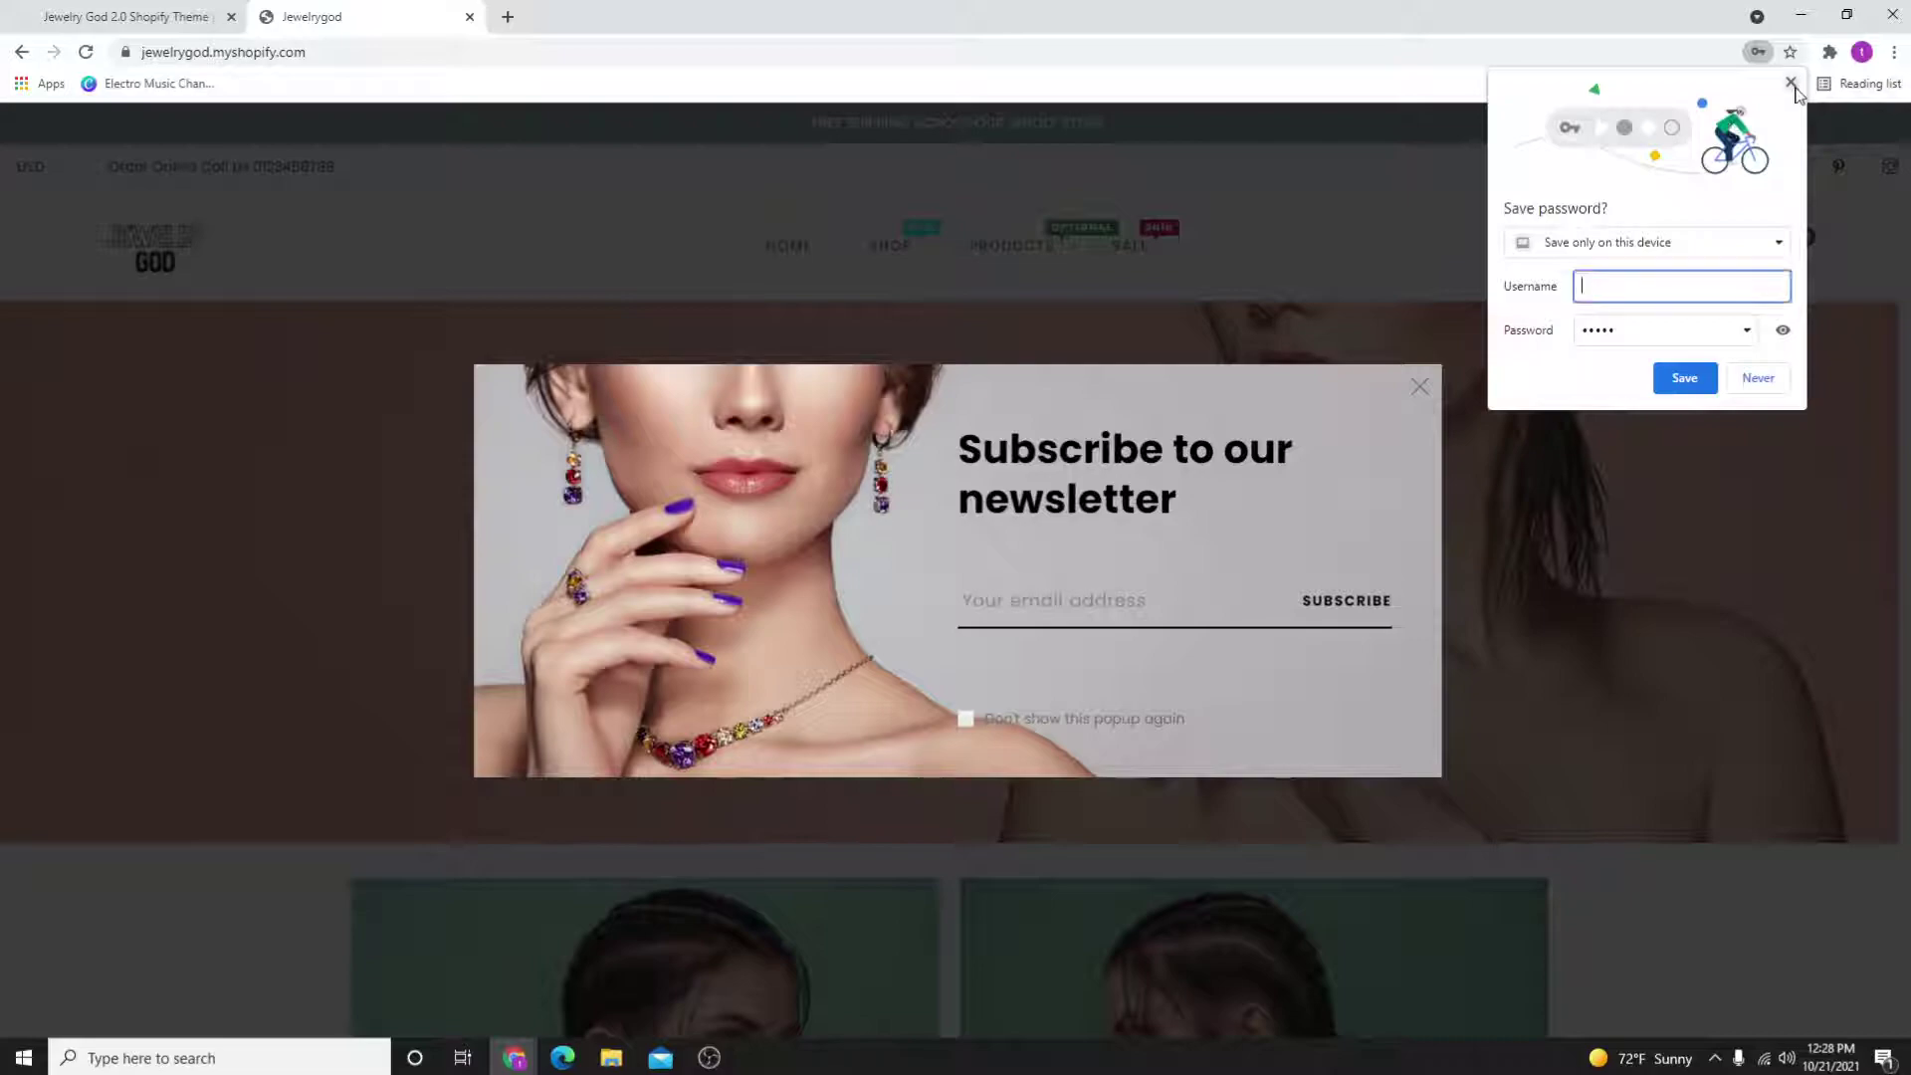
pyautogui.click(1791, 83)
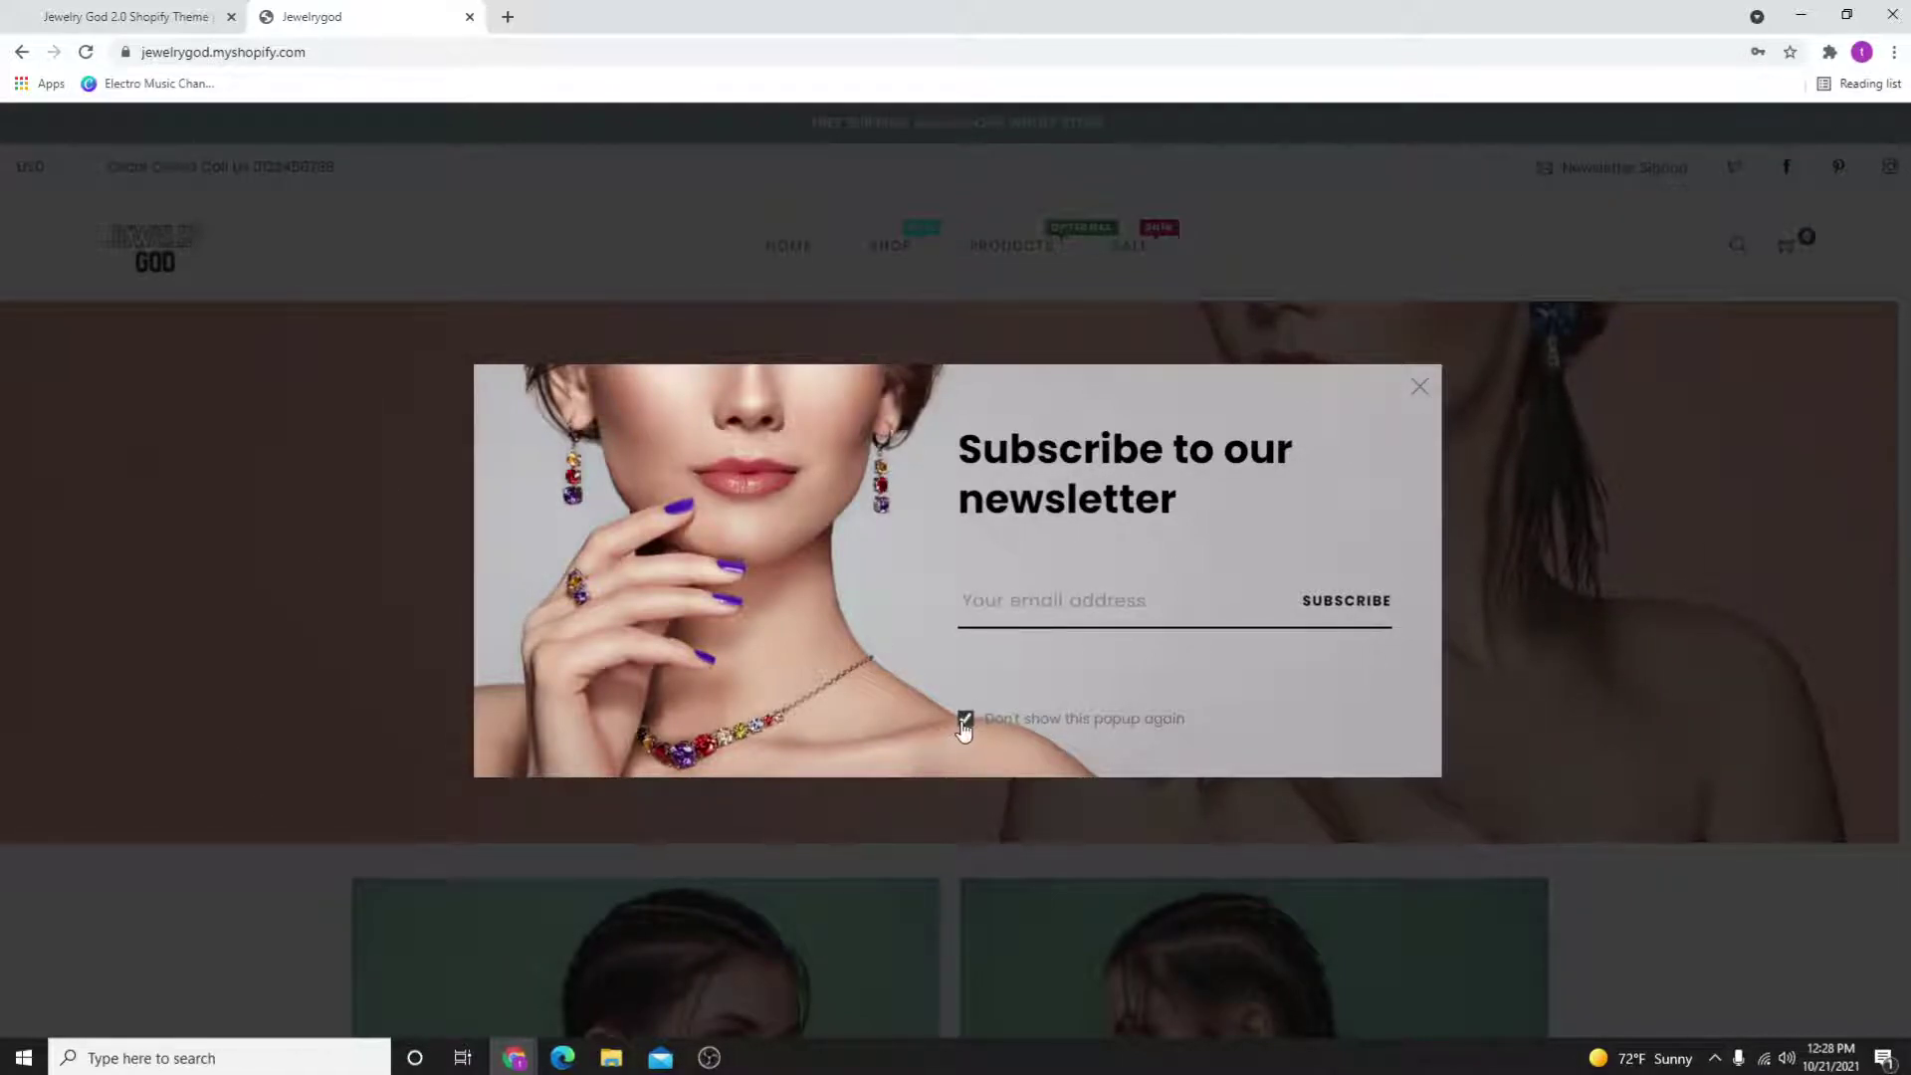
pyautogui.click(1419, 387)
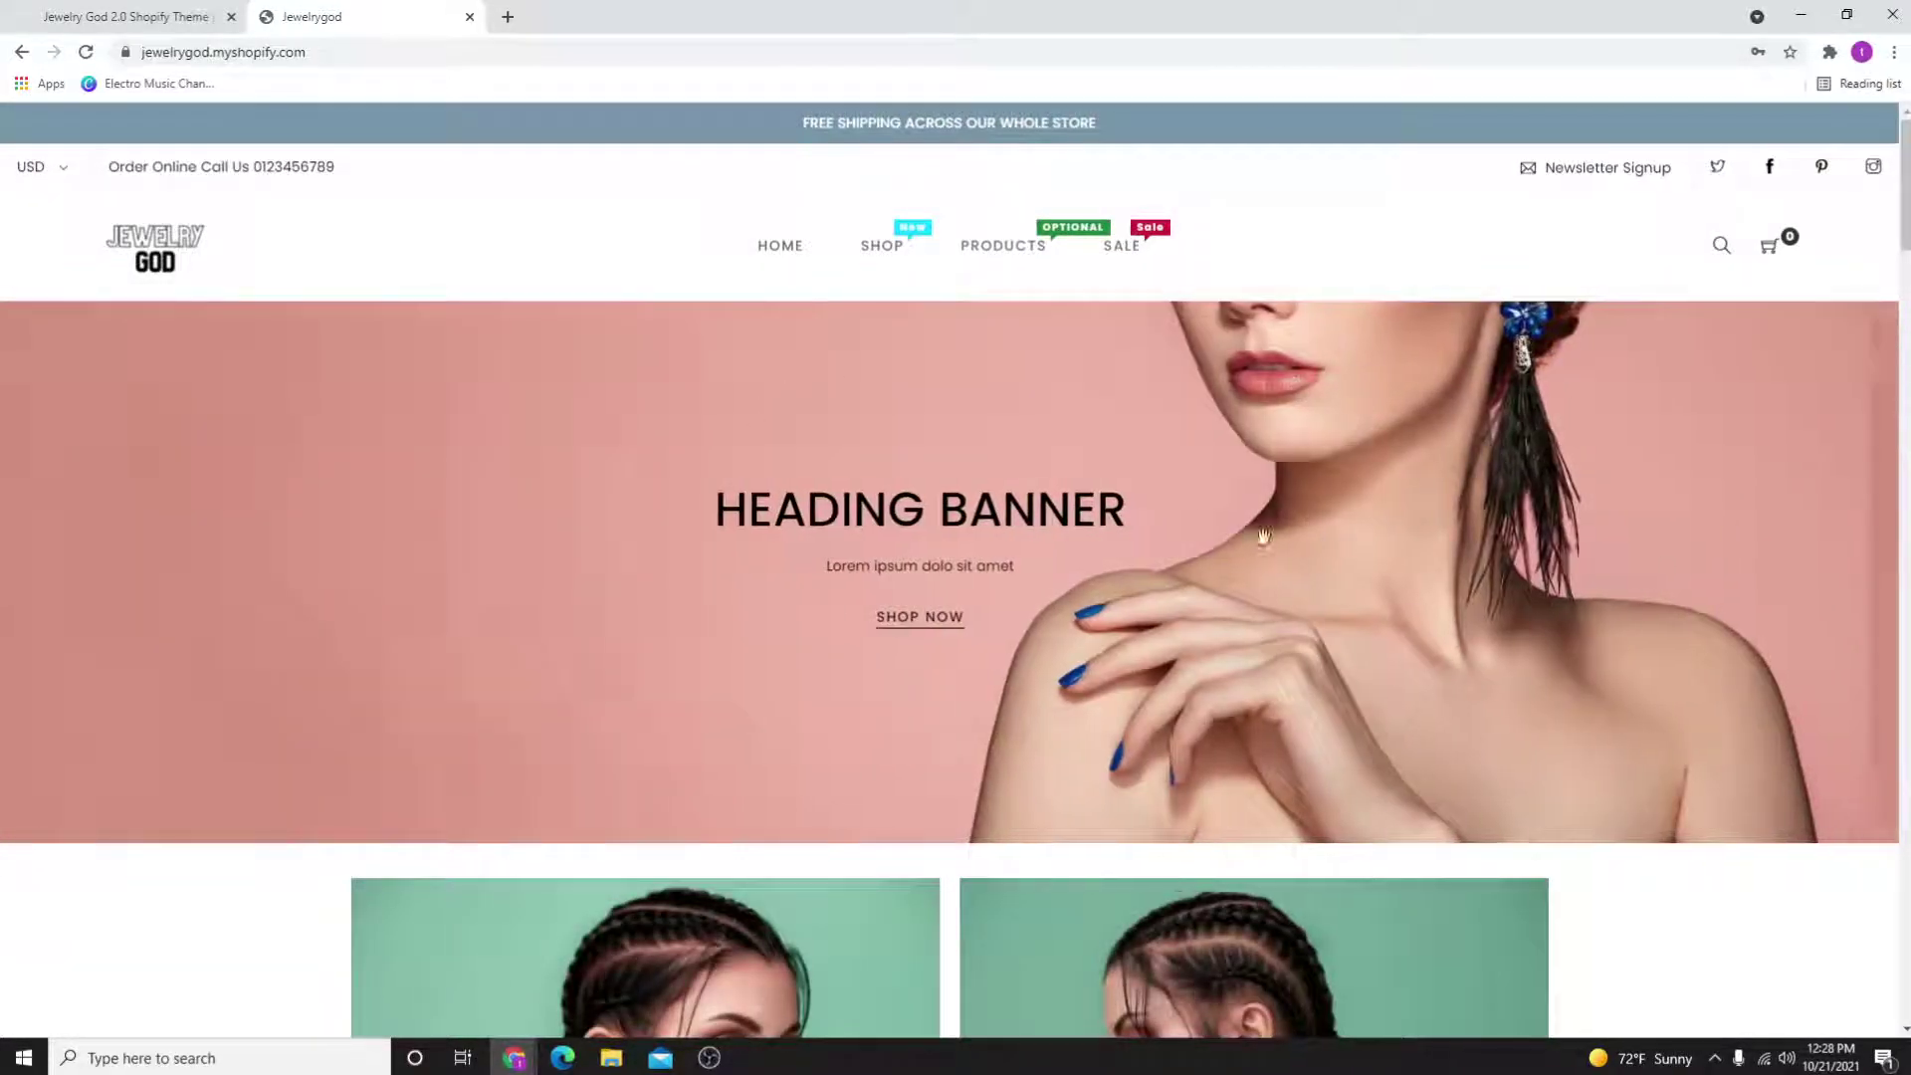
pyautogui.moveTo(1684, 471); pyautogui.dragTo(590, 575)
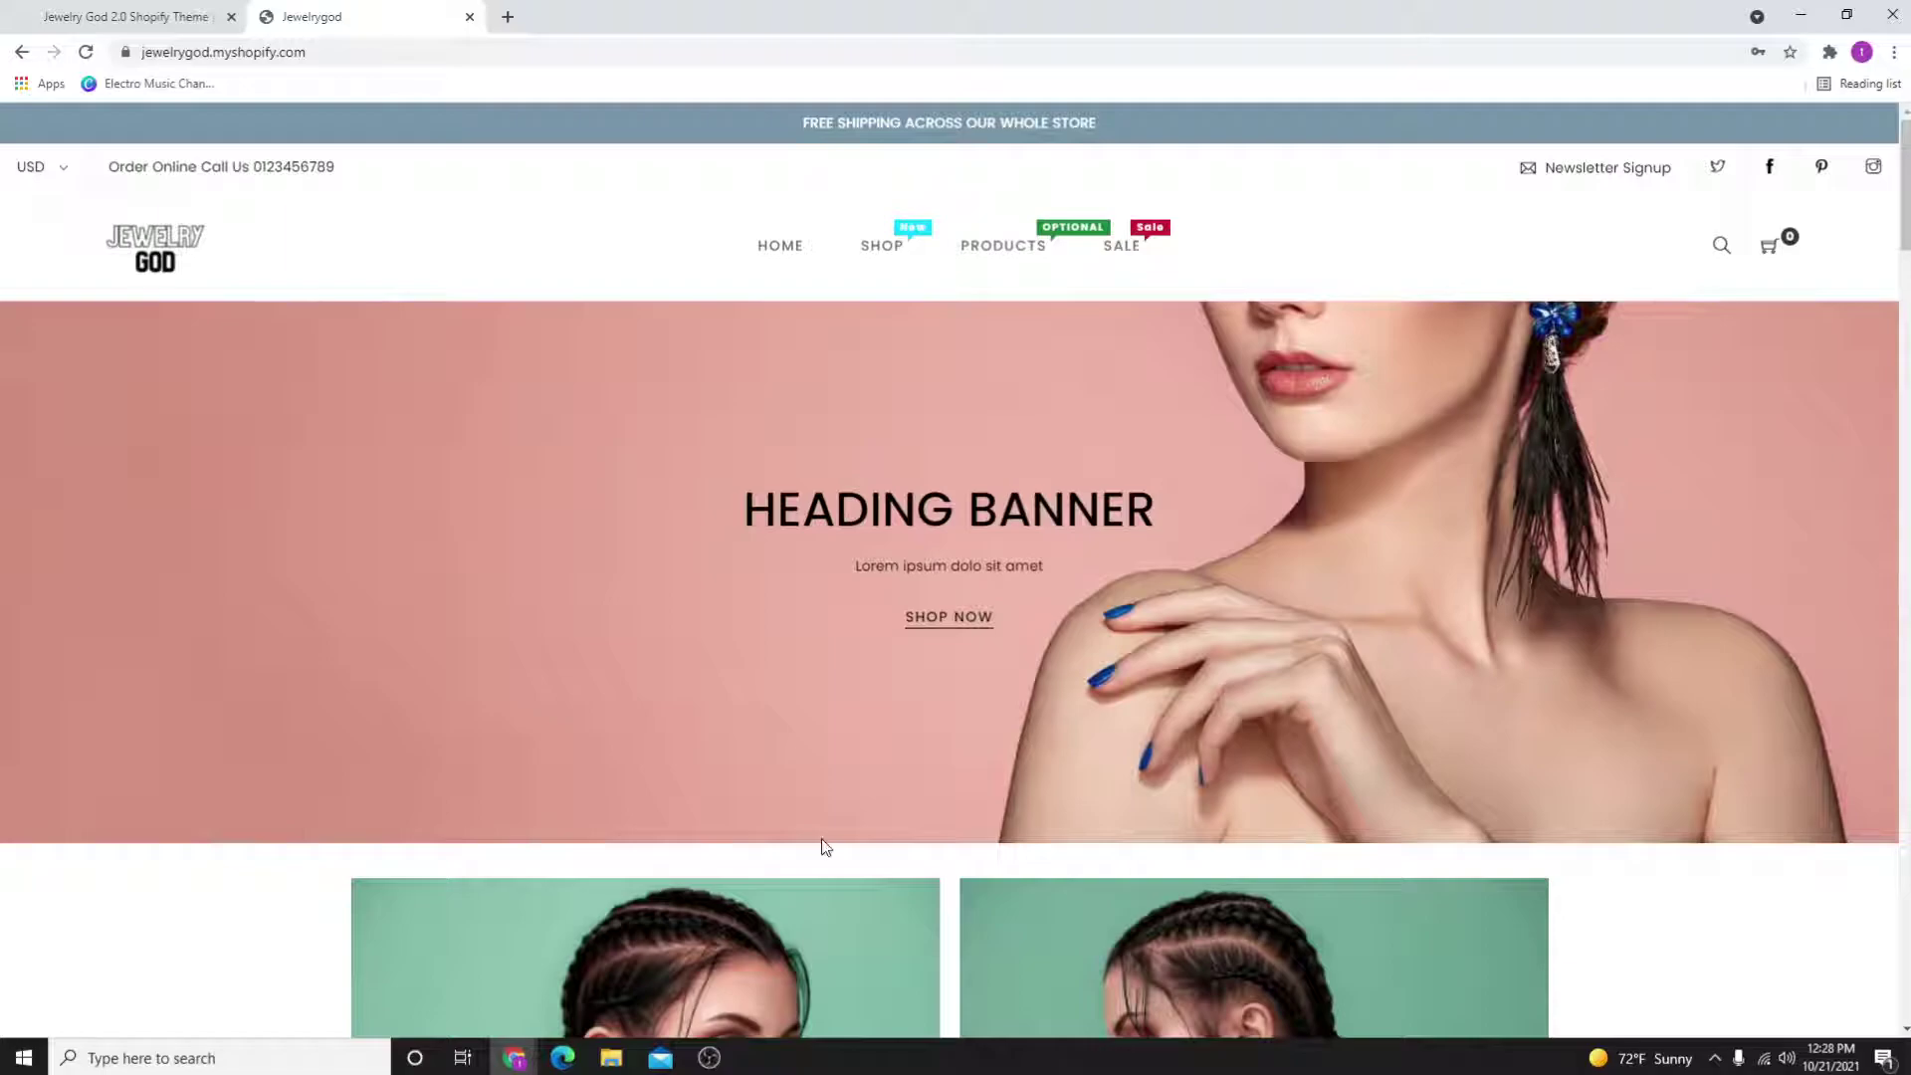
pyautogui.scroll(-3, 822, 845)
pyautogui.scroll(-2, 829, 748)
pyautogui.scroll(-2, 1134, 574)
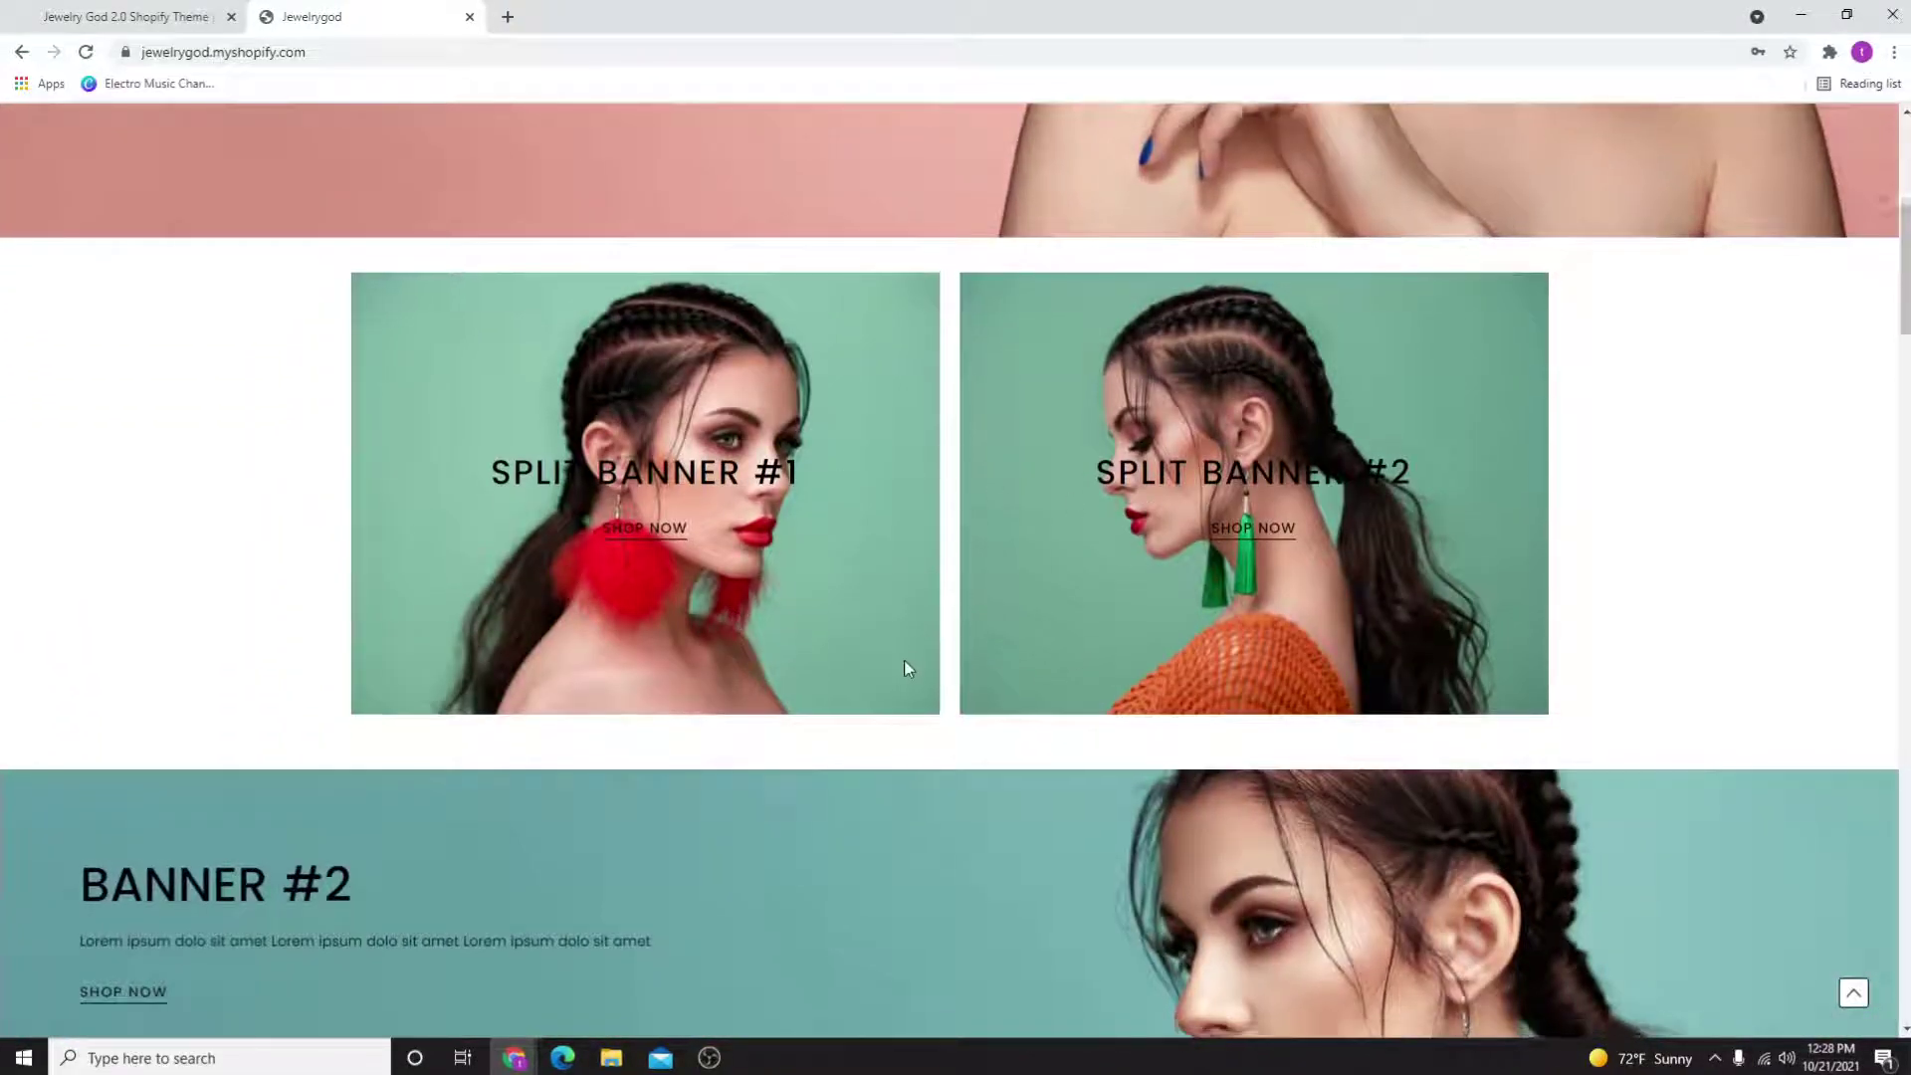
pyautogui.scroll(-4, 912, 665)
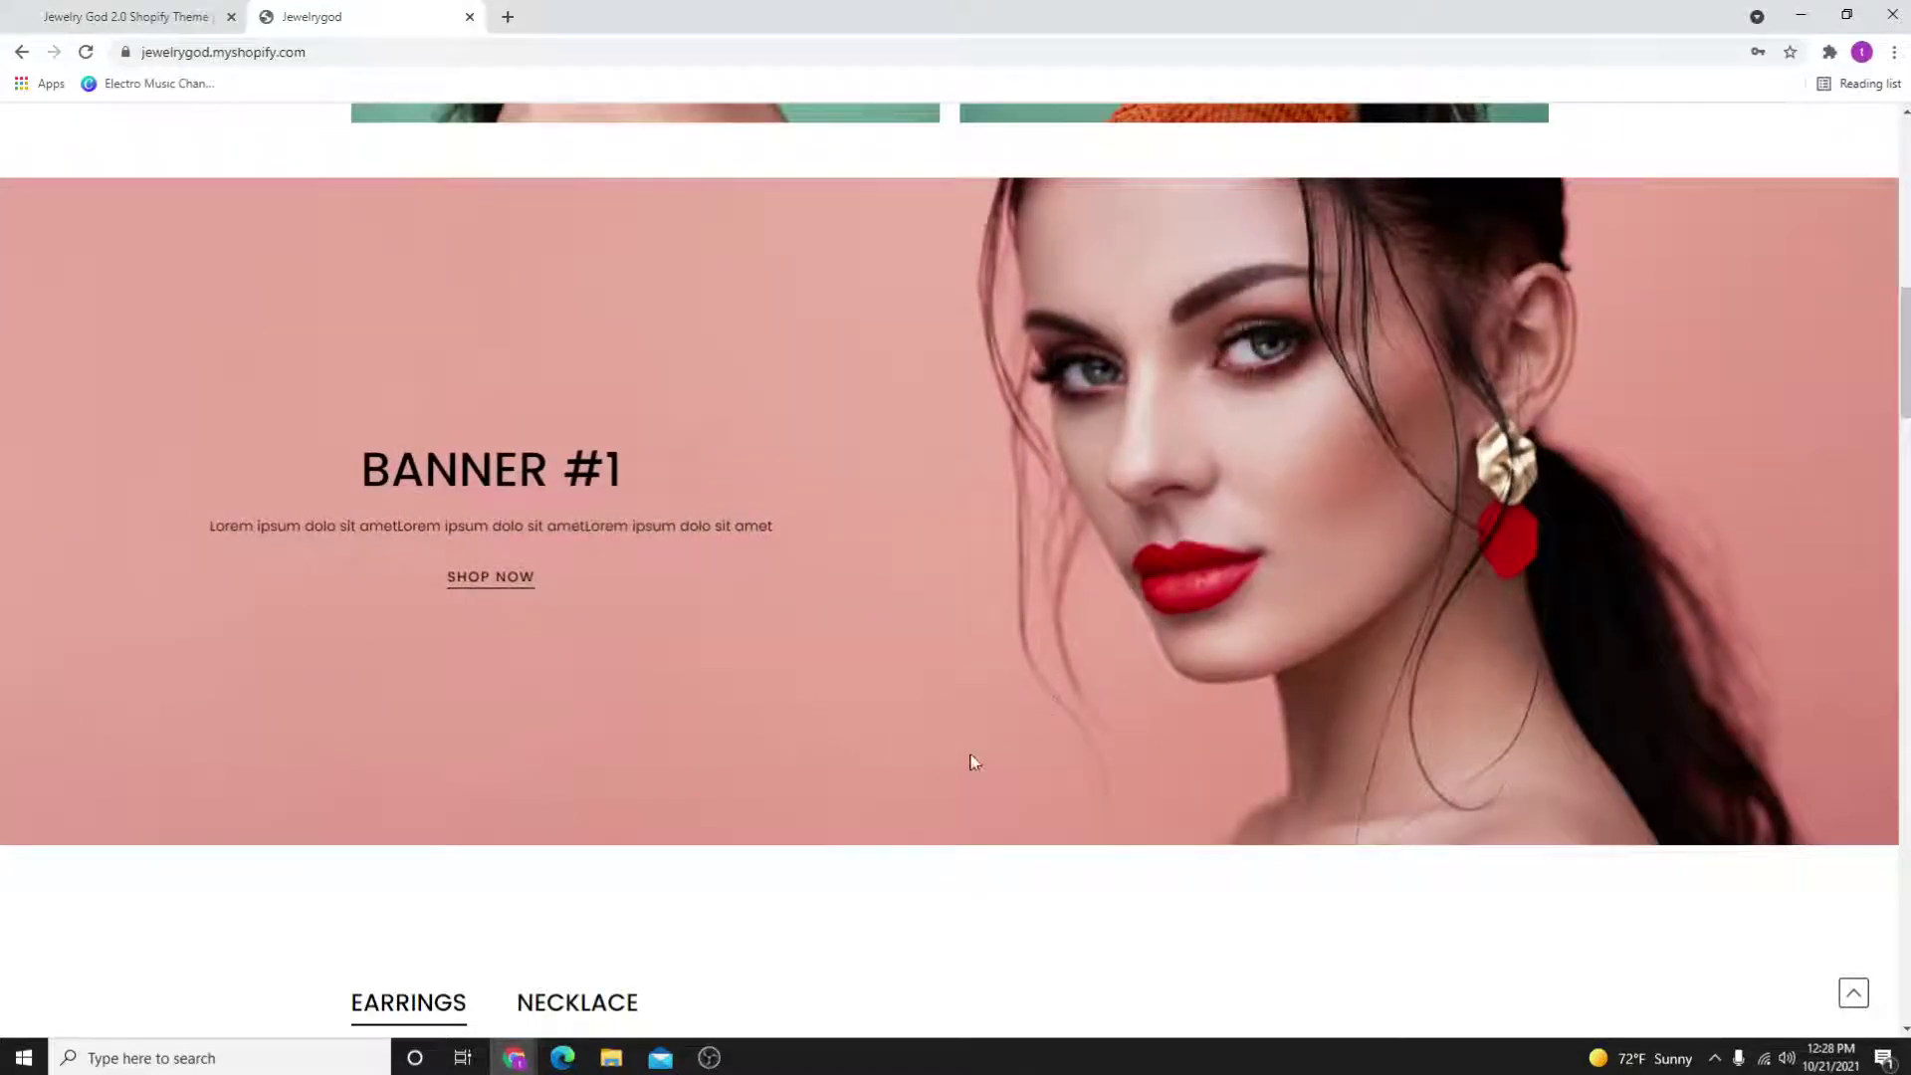
pyautogui.scroll(-4, 970, 761)
pyautogui.scroll(-2, 970, 761)
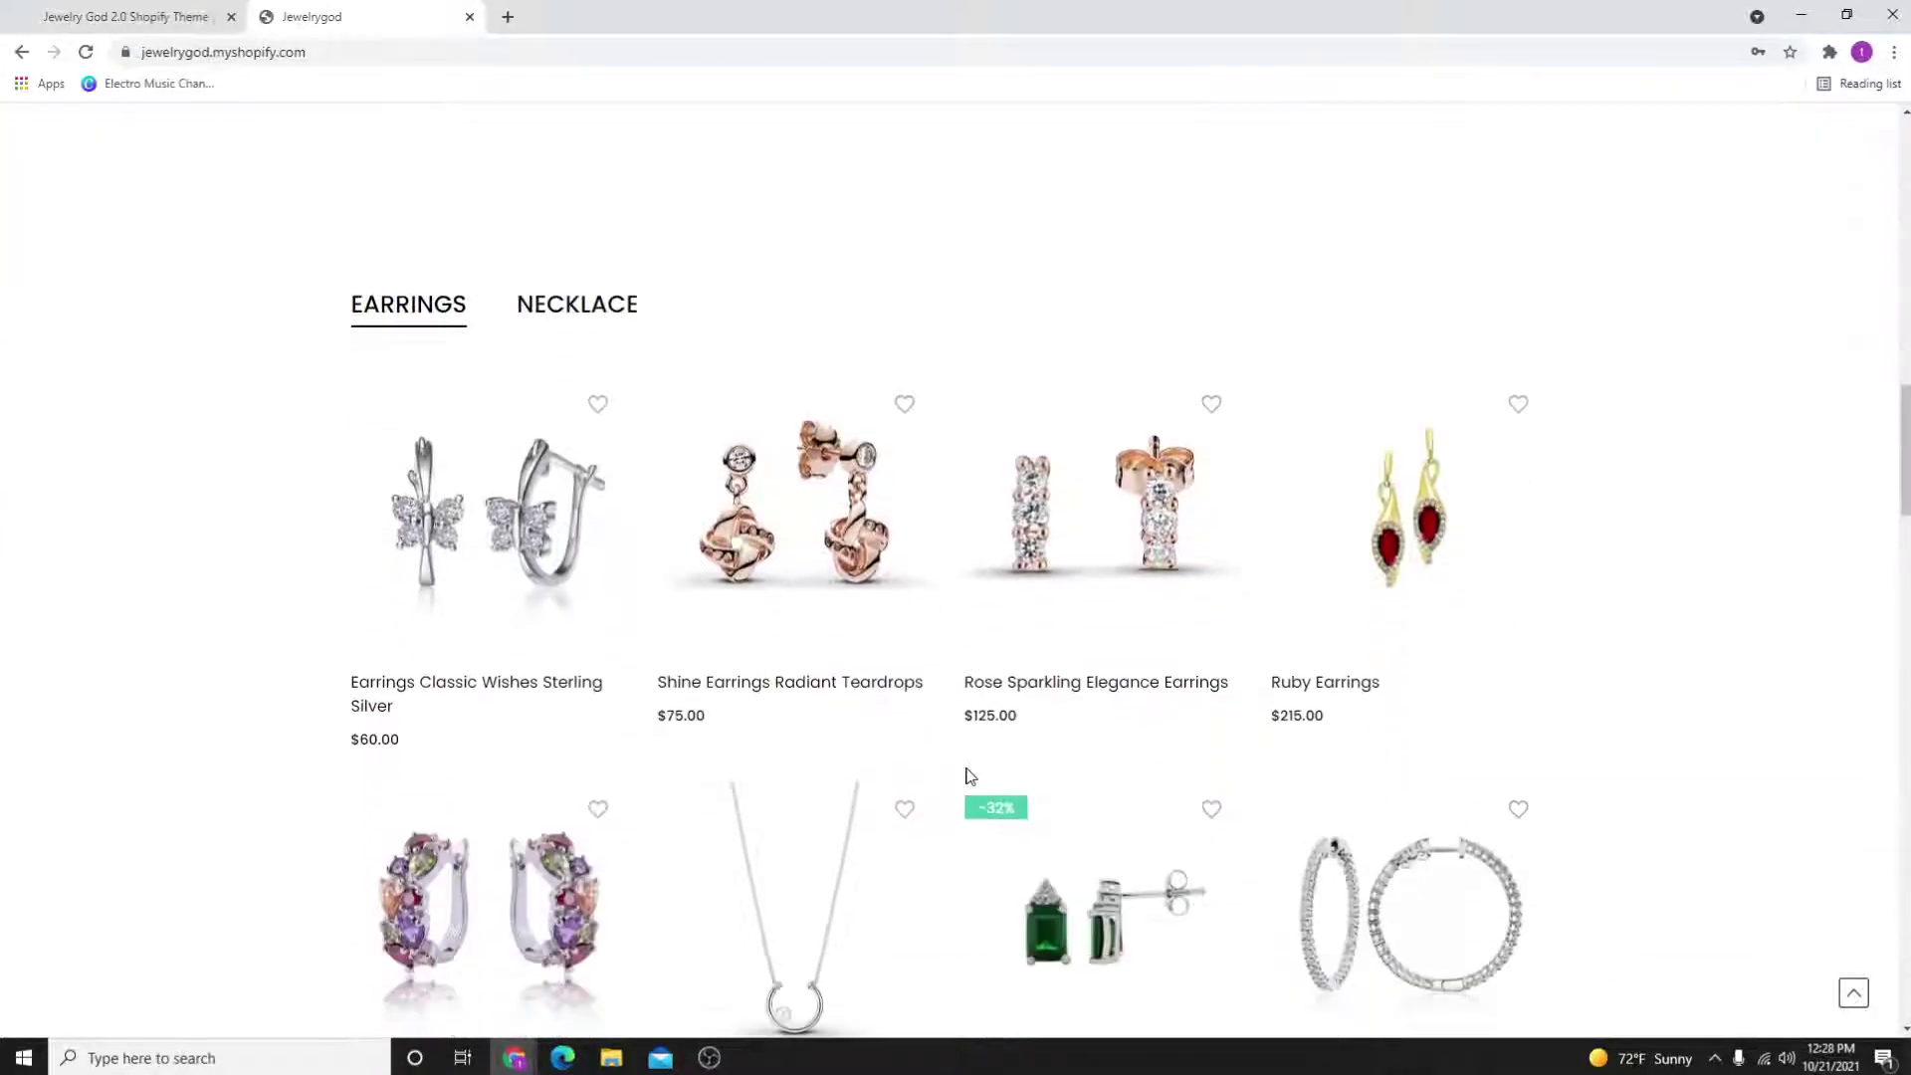
pyautogui.click(587, 307)
pyautogui.click(433, 307)
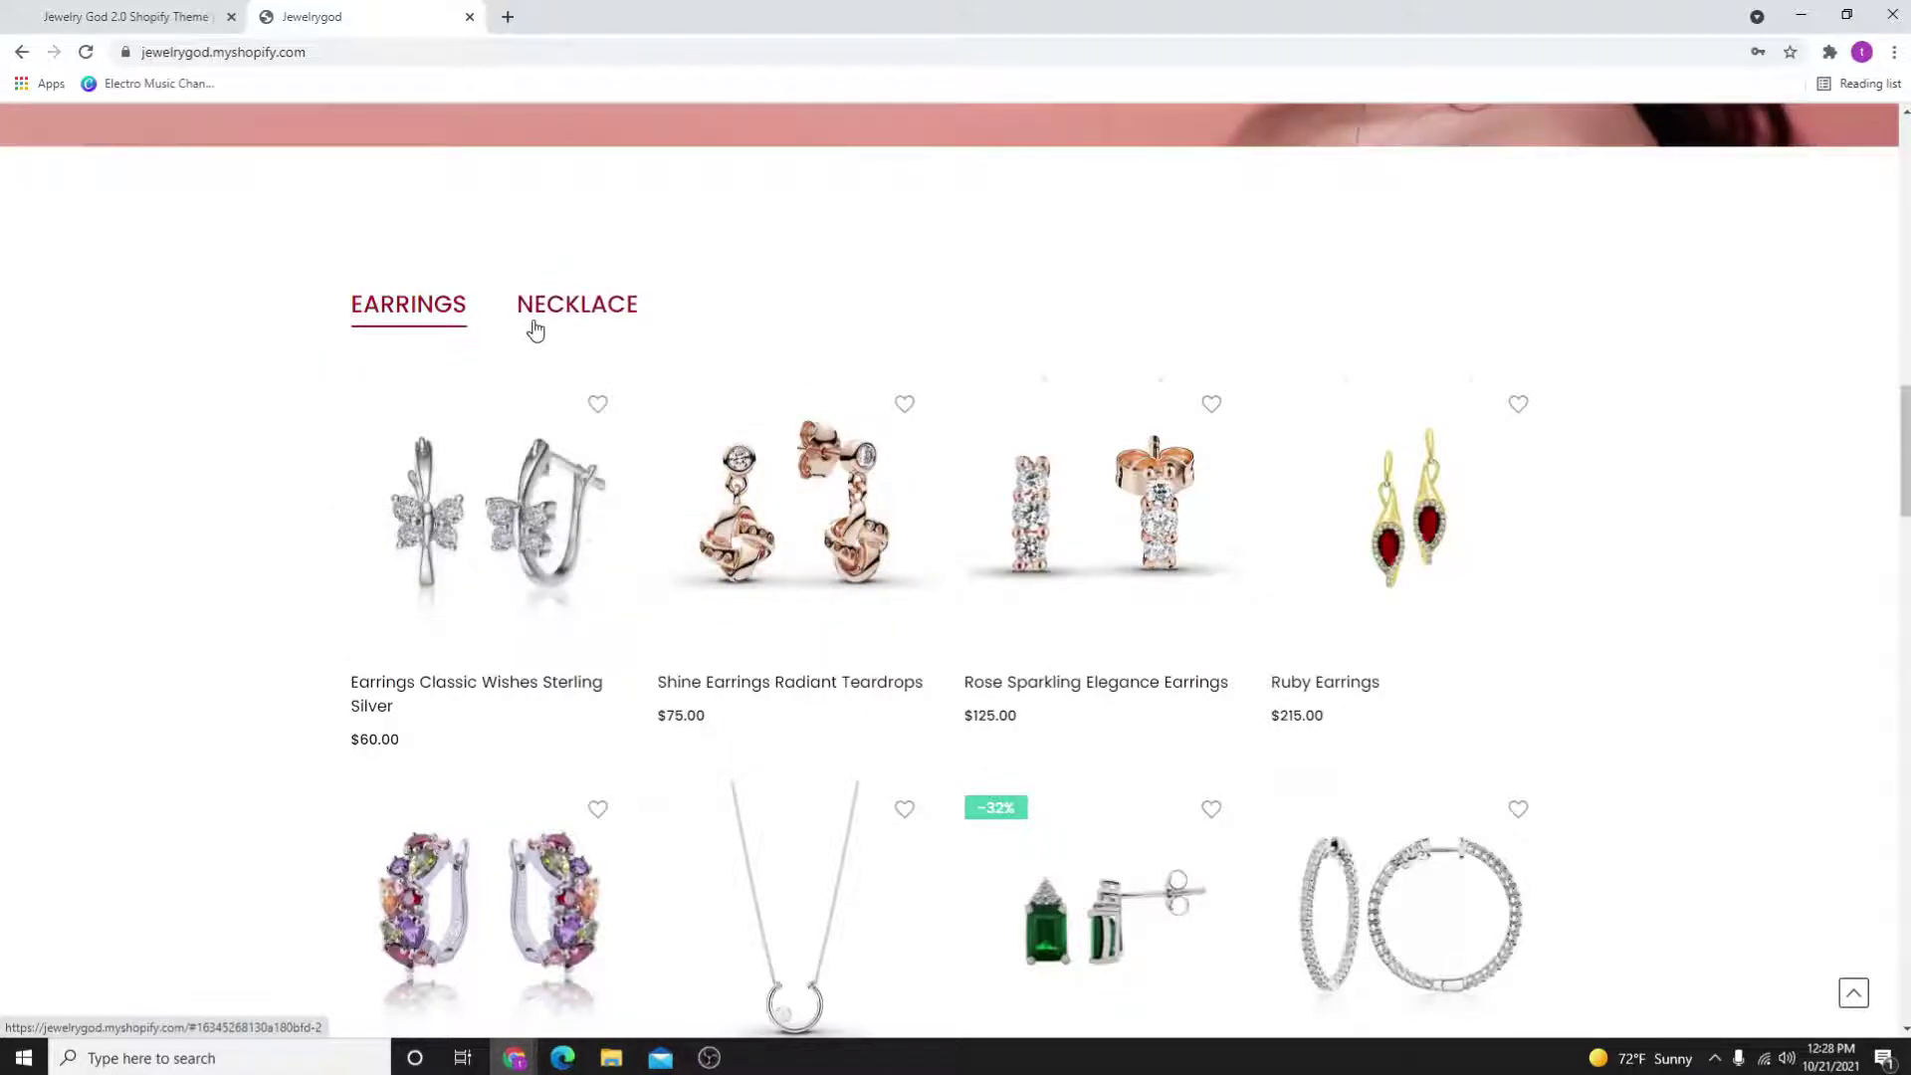
pyautogui.click(576, 305)
pyautogui.scroll(-1, 746, 449)
pyautogui.click(408, 107)
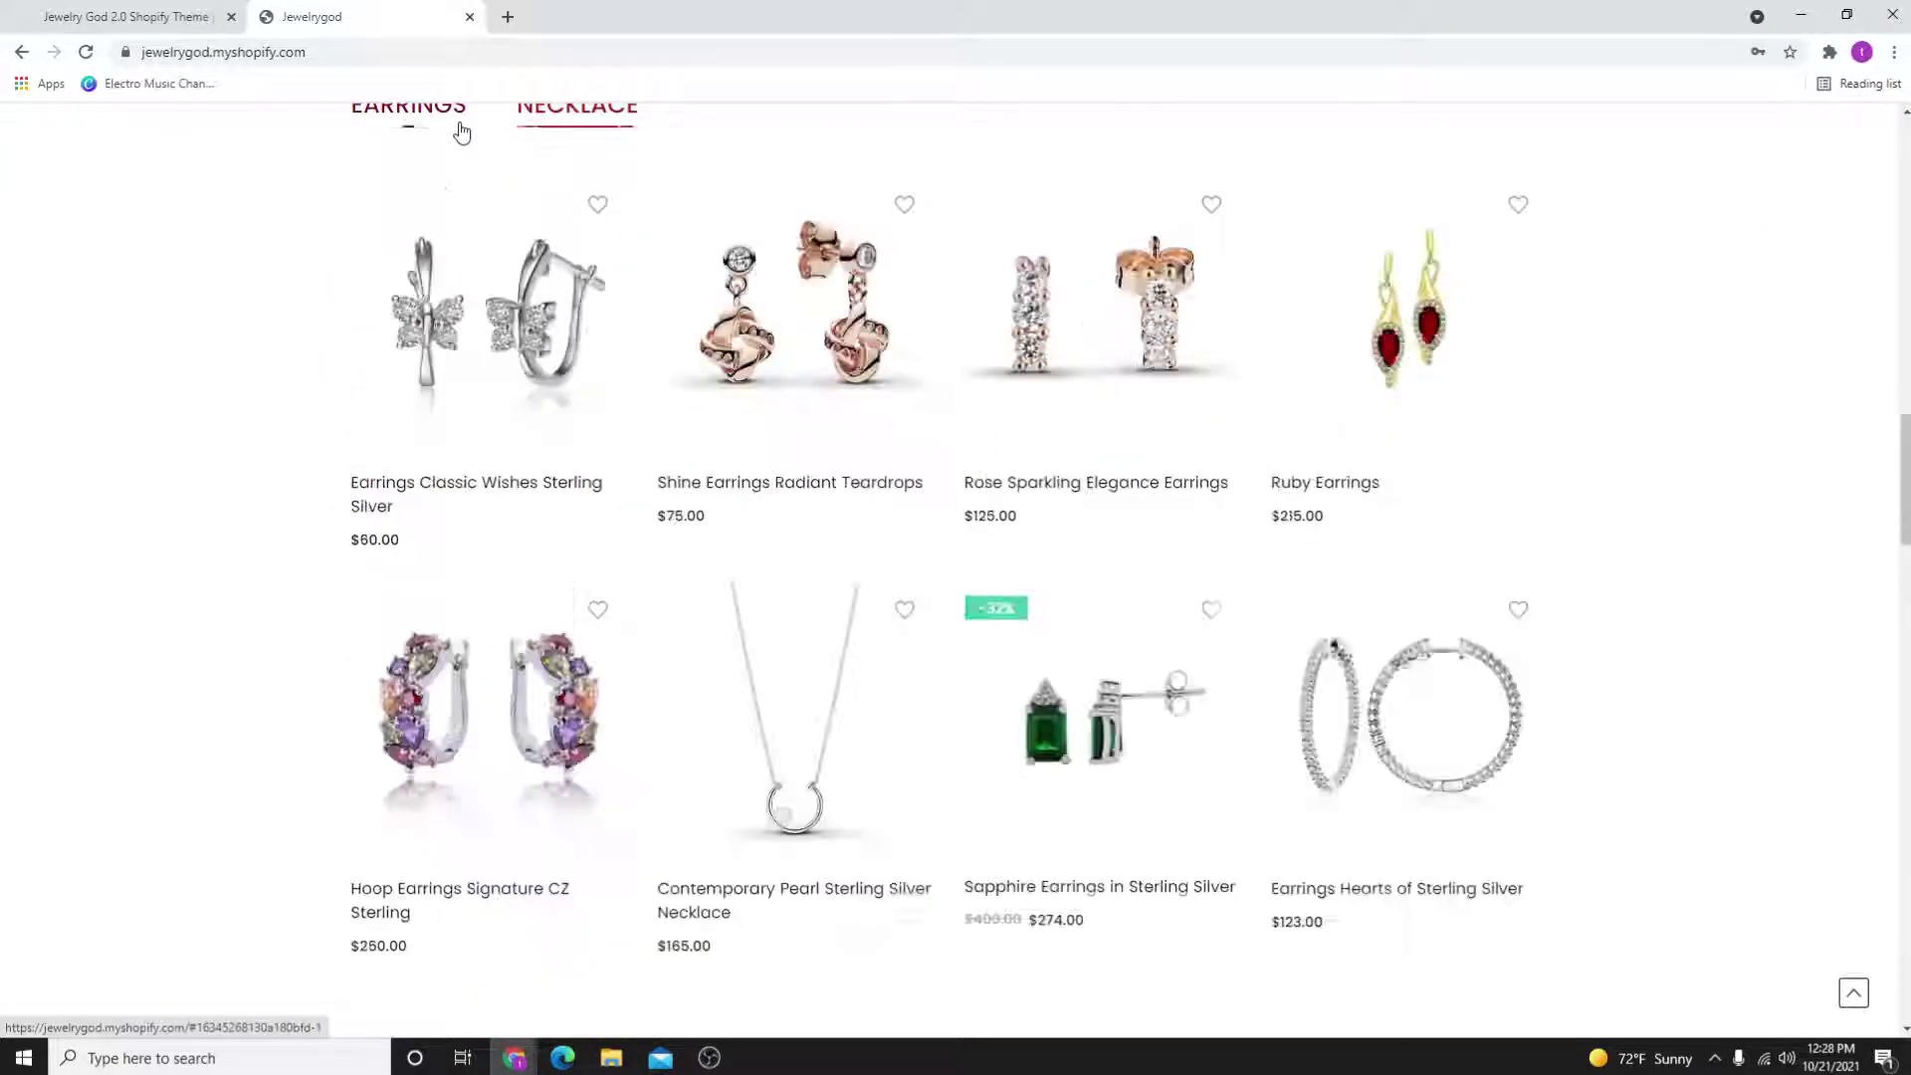
pyautogui.click(547, 114)
pyautogui.click(433, 113)
pyautogui.scroll(-4, 836, 675)
pyautogui.scroll(-3, 836, 676)
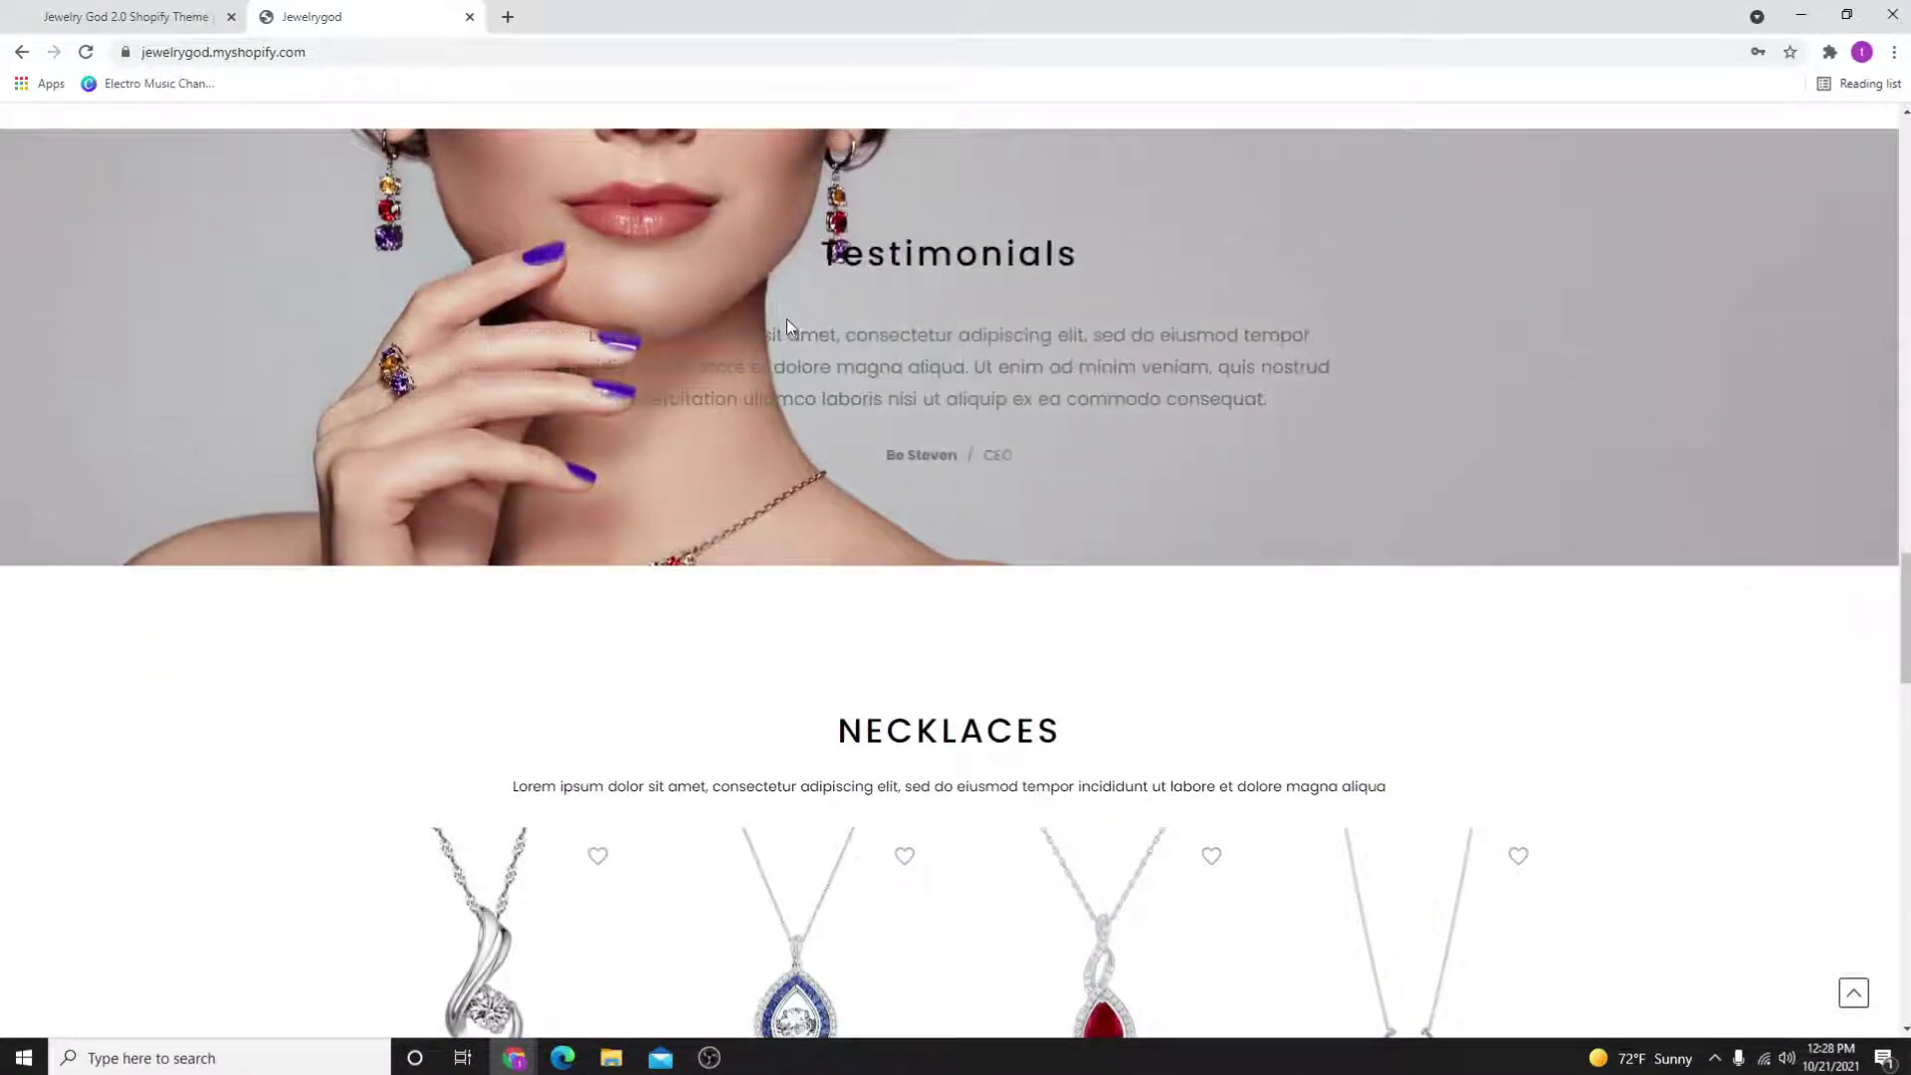
pyautogui.scroll(-3, 880, 643)
pyautogui.moveTo(836, 332); pyautogui.dragTo(985, 331)
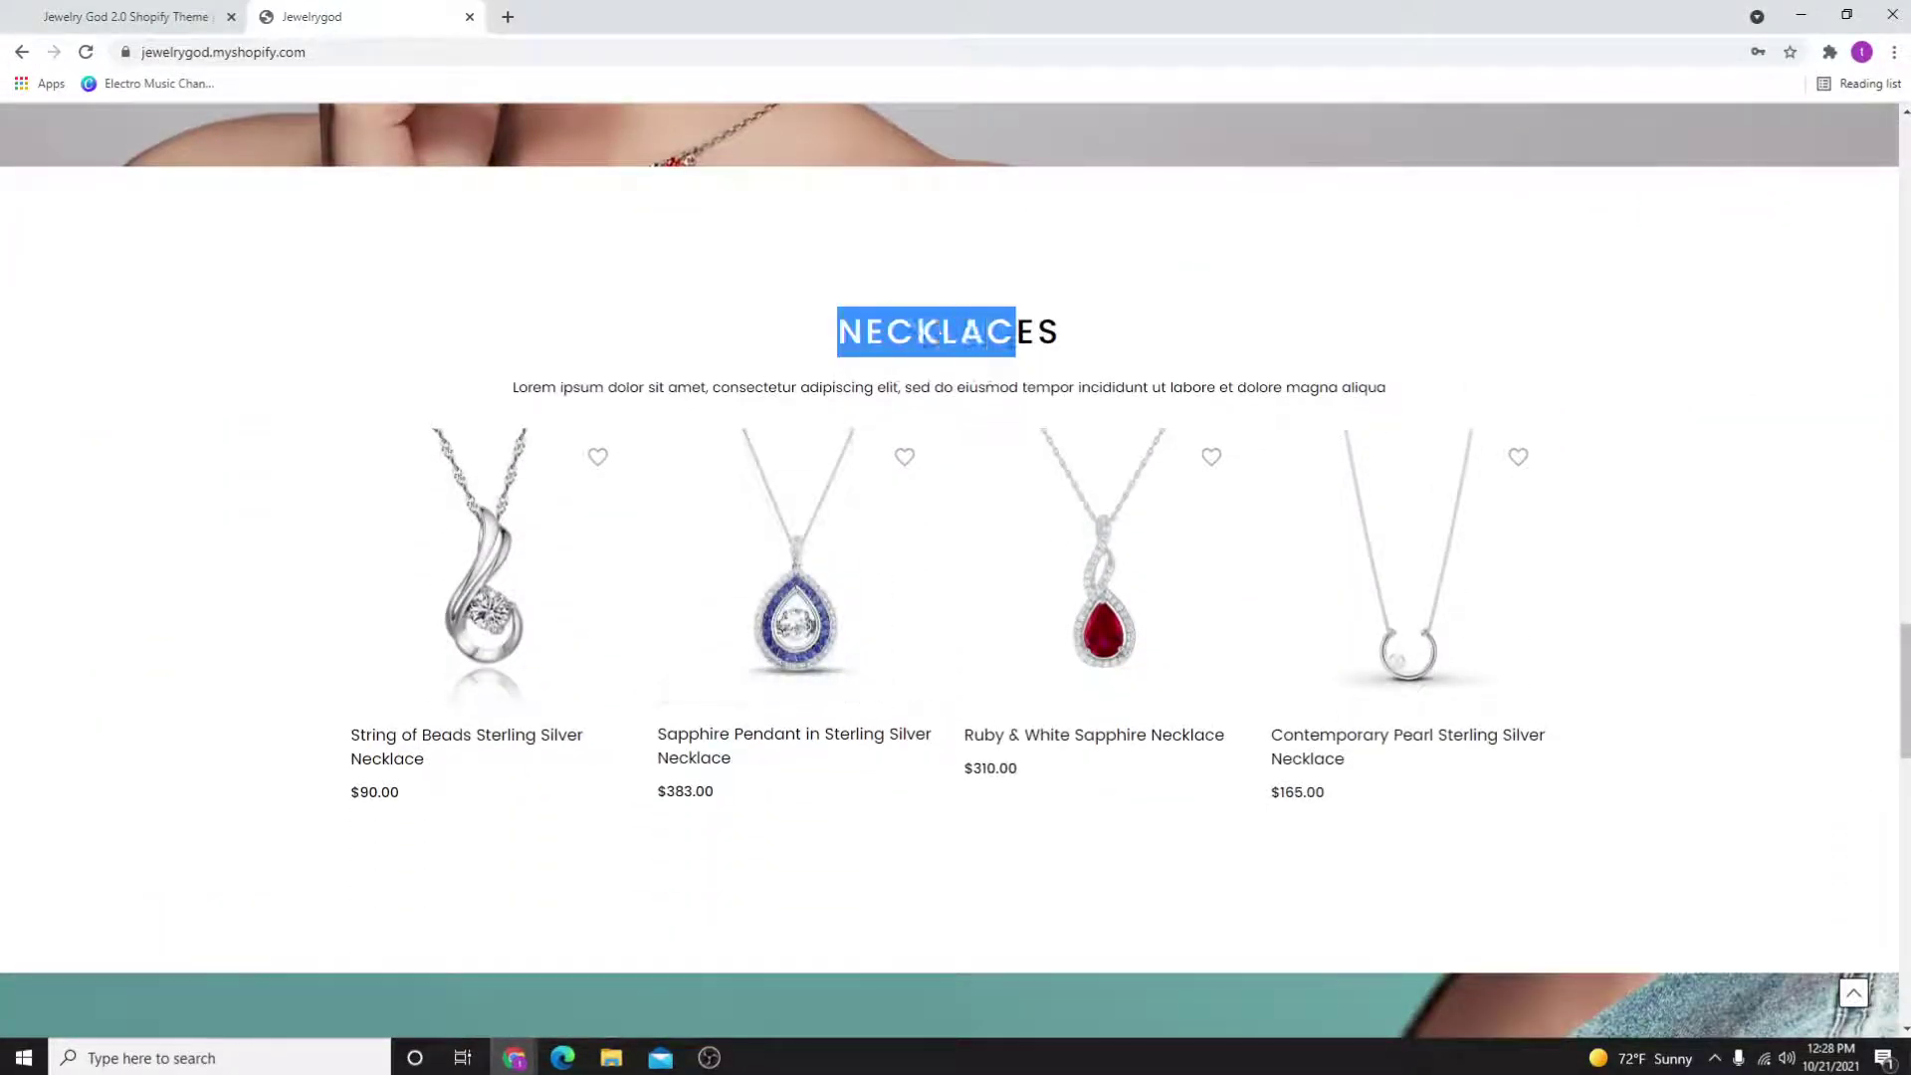
pyautogui.moveTo(529, 387); pyautogui.dragTo(1105, 388)
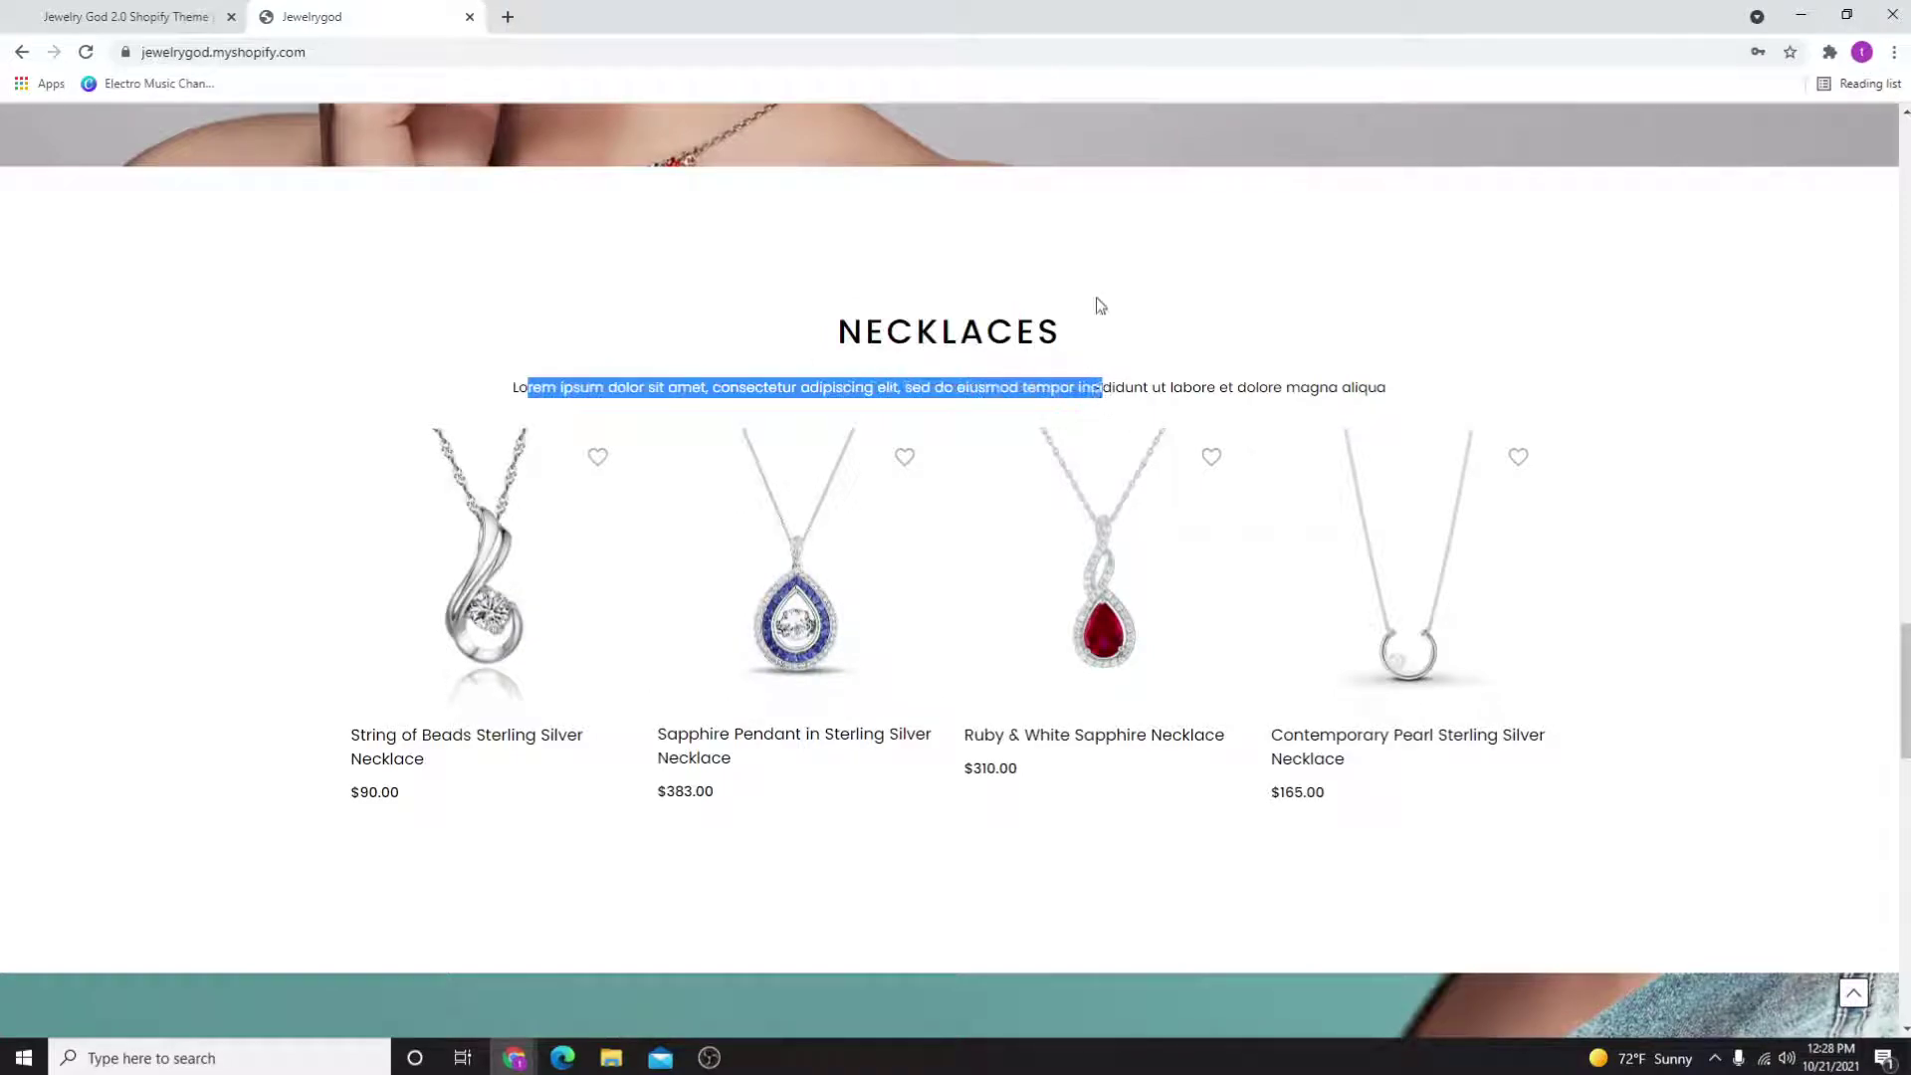
pyautogui.click(906, 271)
pyautogui.moveTo(481, 560)
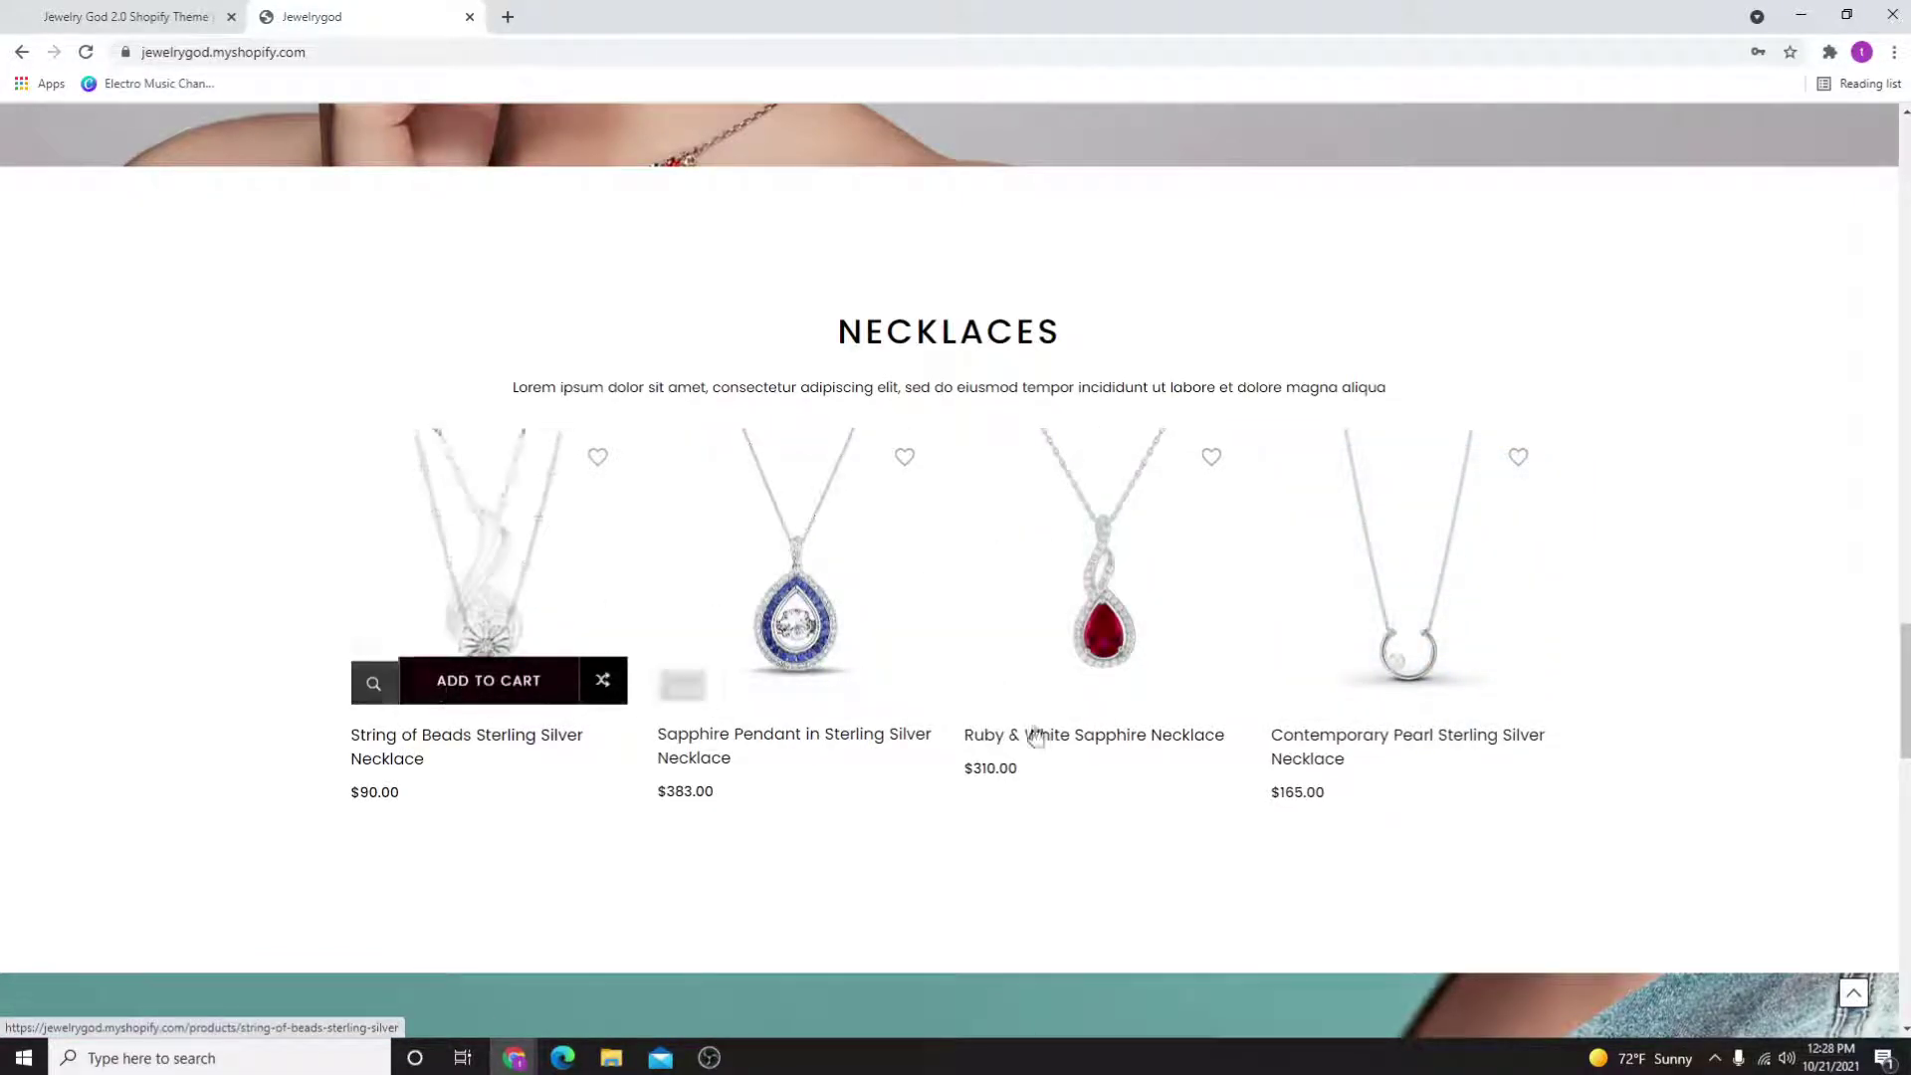
pyautogui.scroll(-1, 913, 817)
pyautogui.scroll(-5, 915, 817)
pyautogui.scroll(-3, 915, 817)
pyautogui.scroll(3, 1067, 587)
pyautogui.scroll(4, 1197, 780)
pyautogui.scroll(-3, 1197, 781)
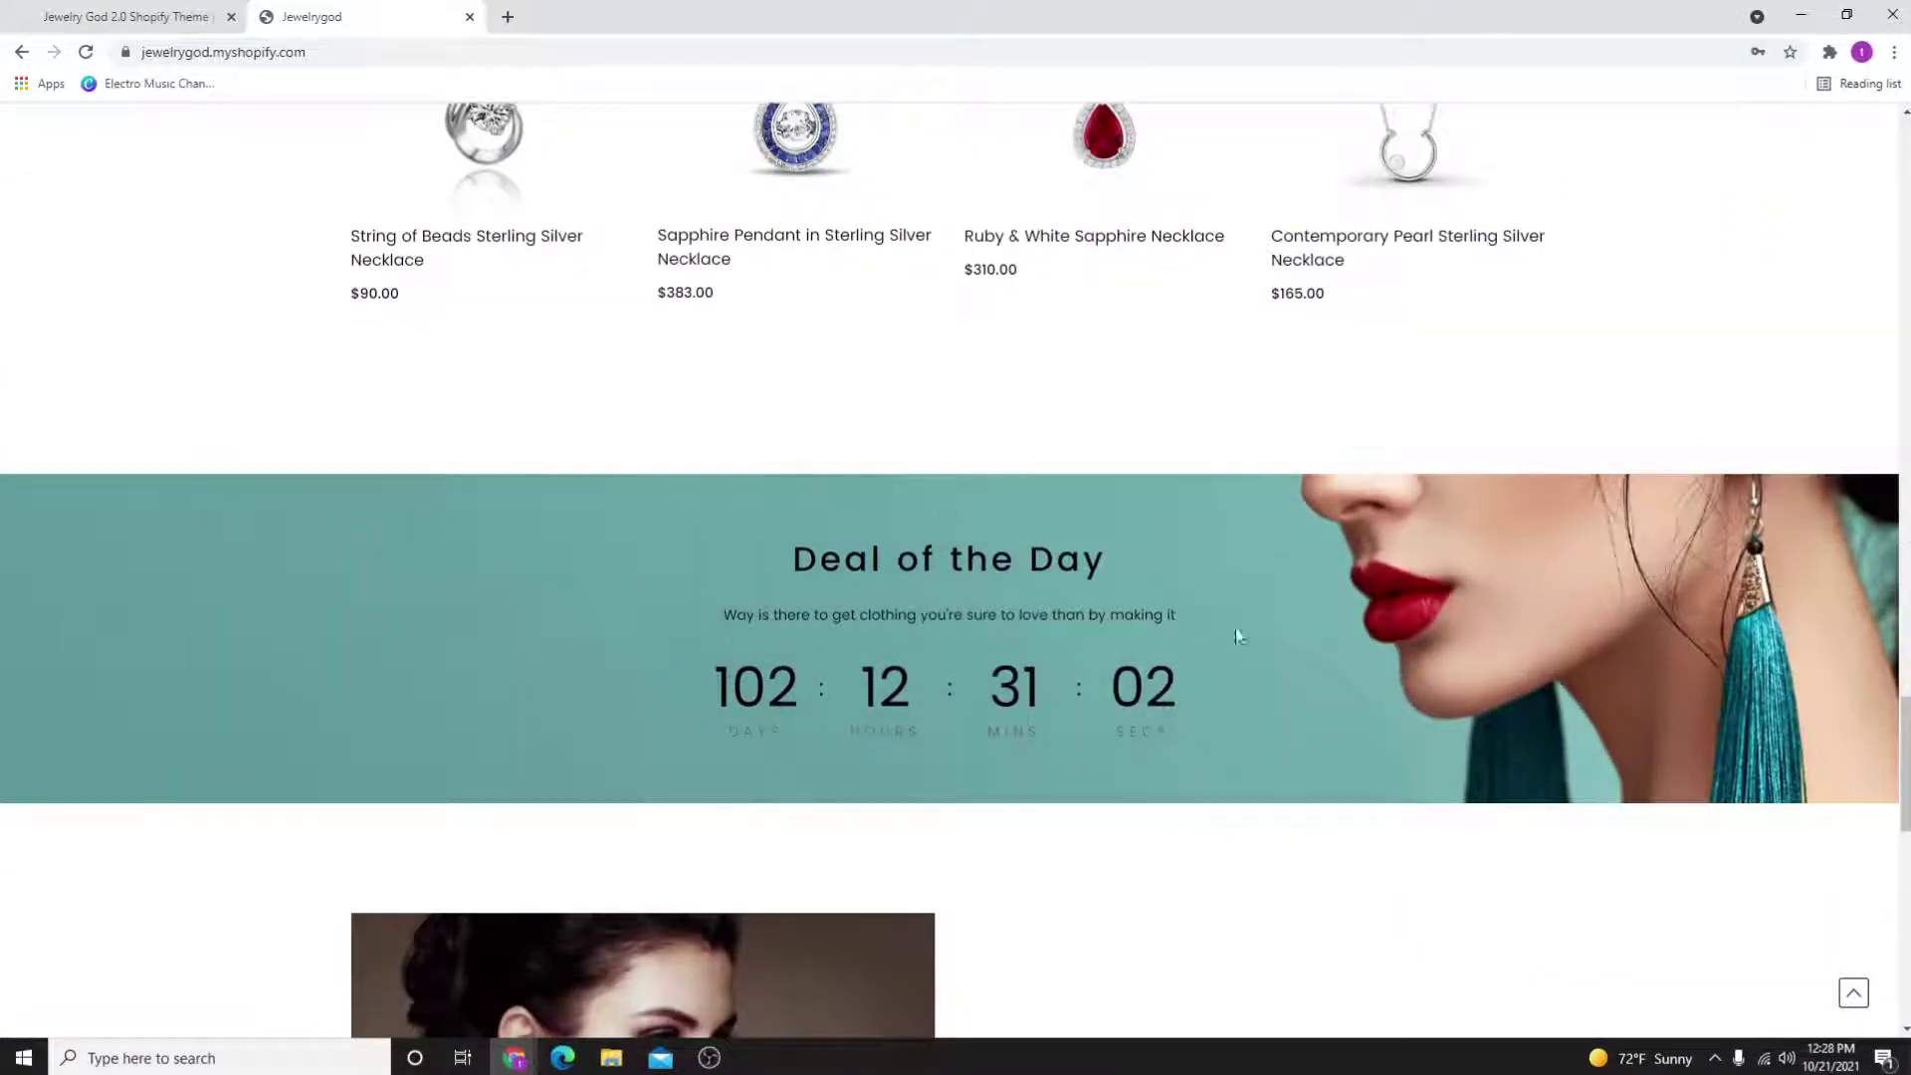
pyautogui.scroll(-4, 1251, 627)
pyautogui.scroll(3, 1536, 503)
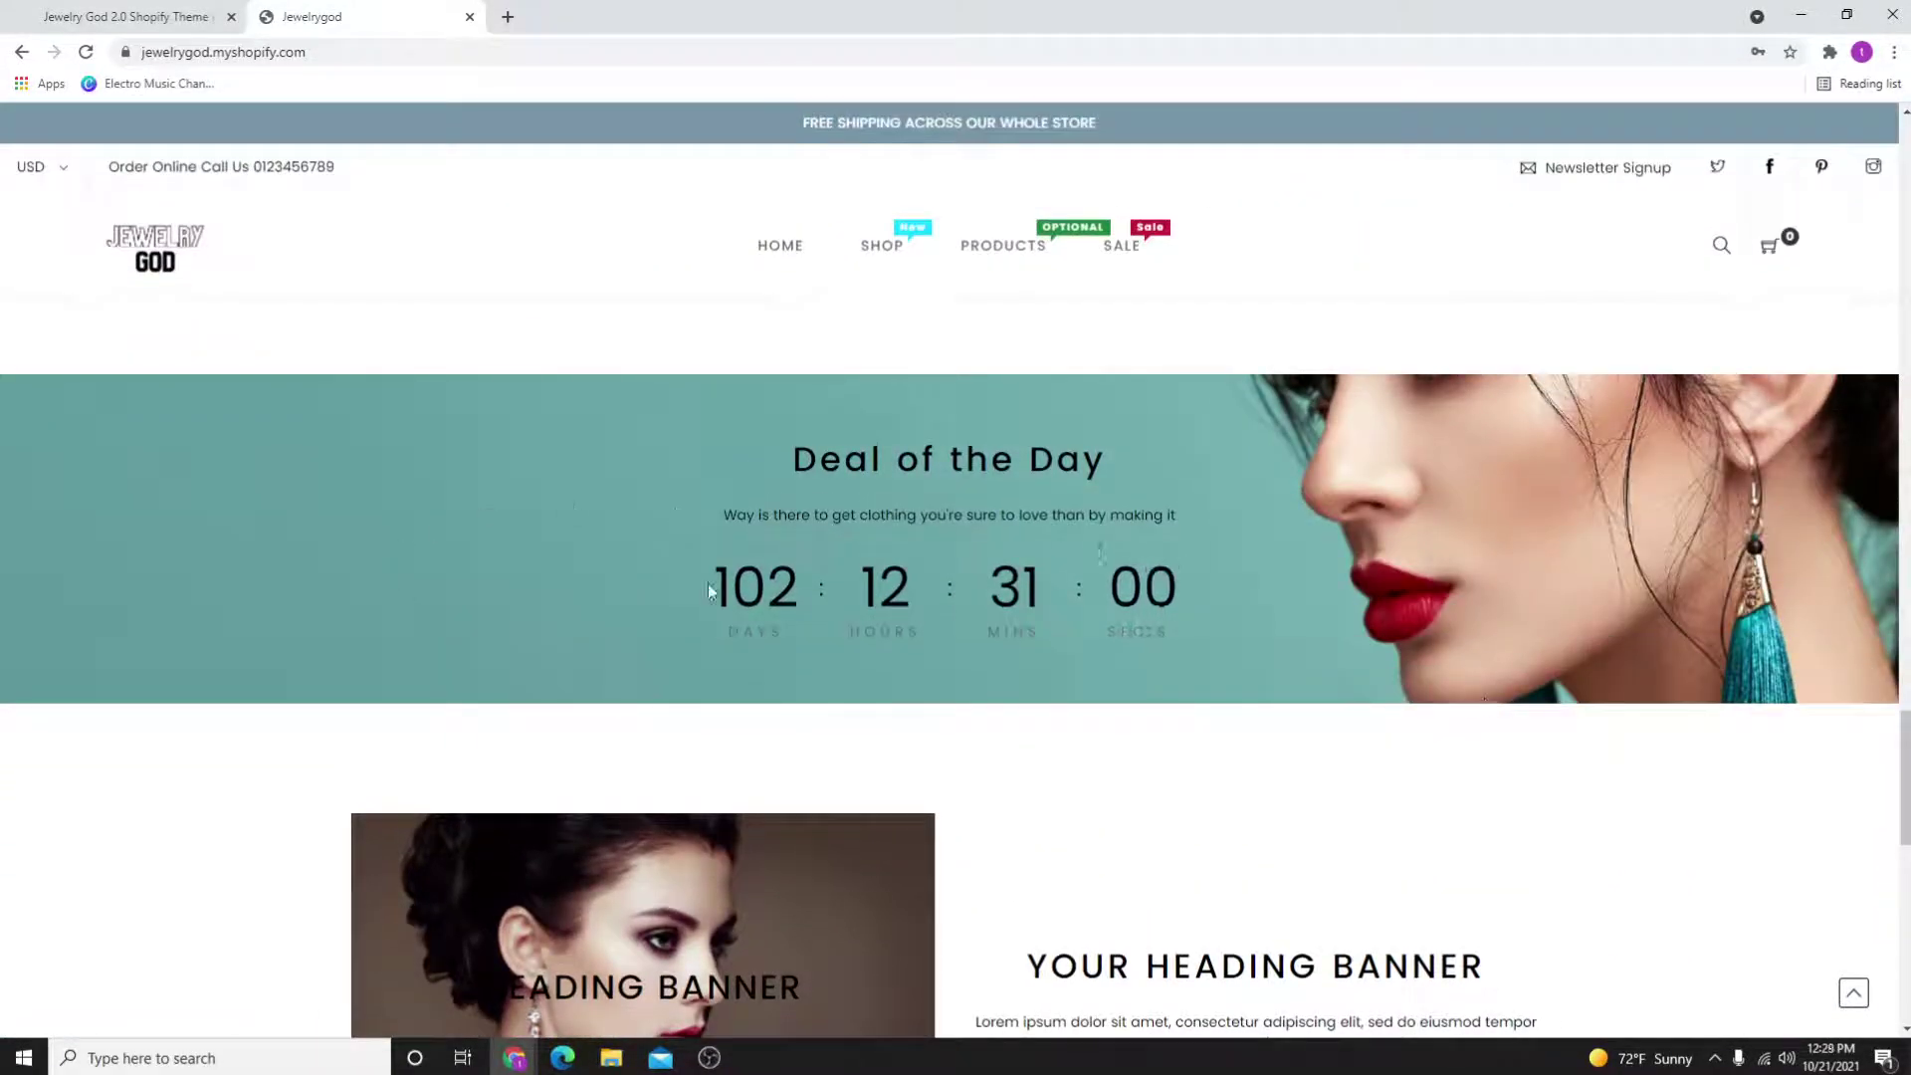
pyautogui.scroll(5, 1344, 589)
pyautogui.scroll(2, 1477, 853)
pyautogui.scroll(-4, 1554, 918)
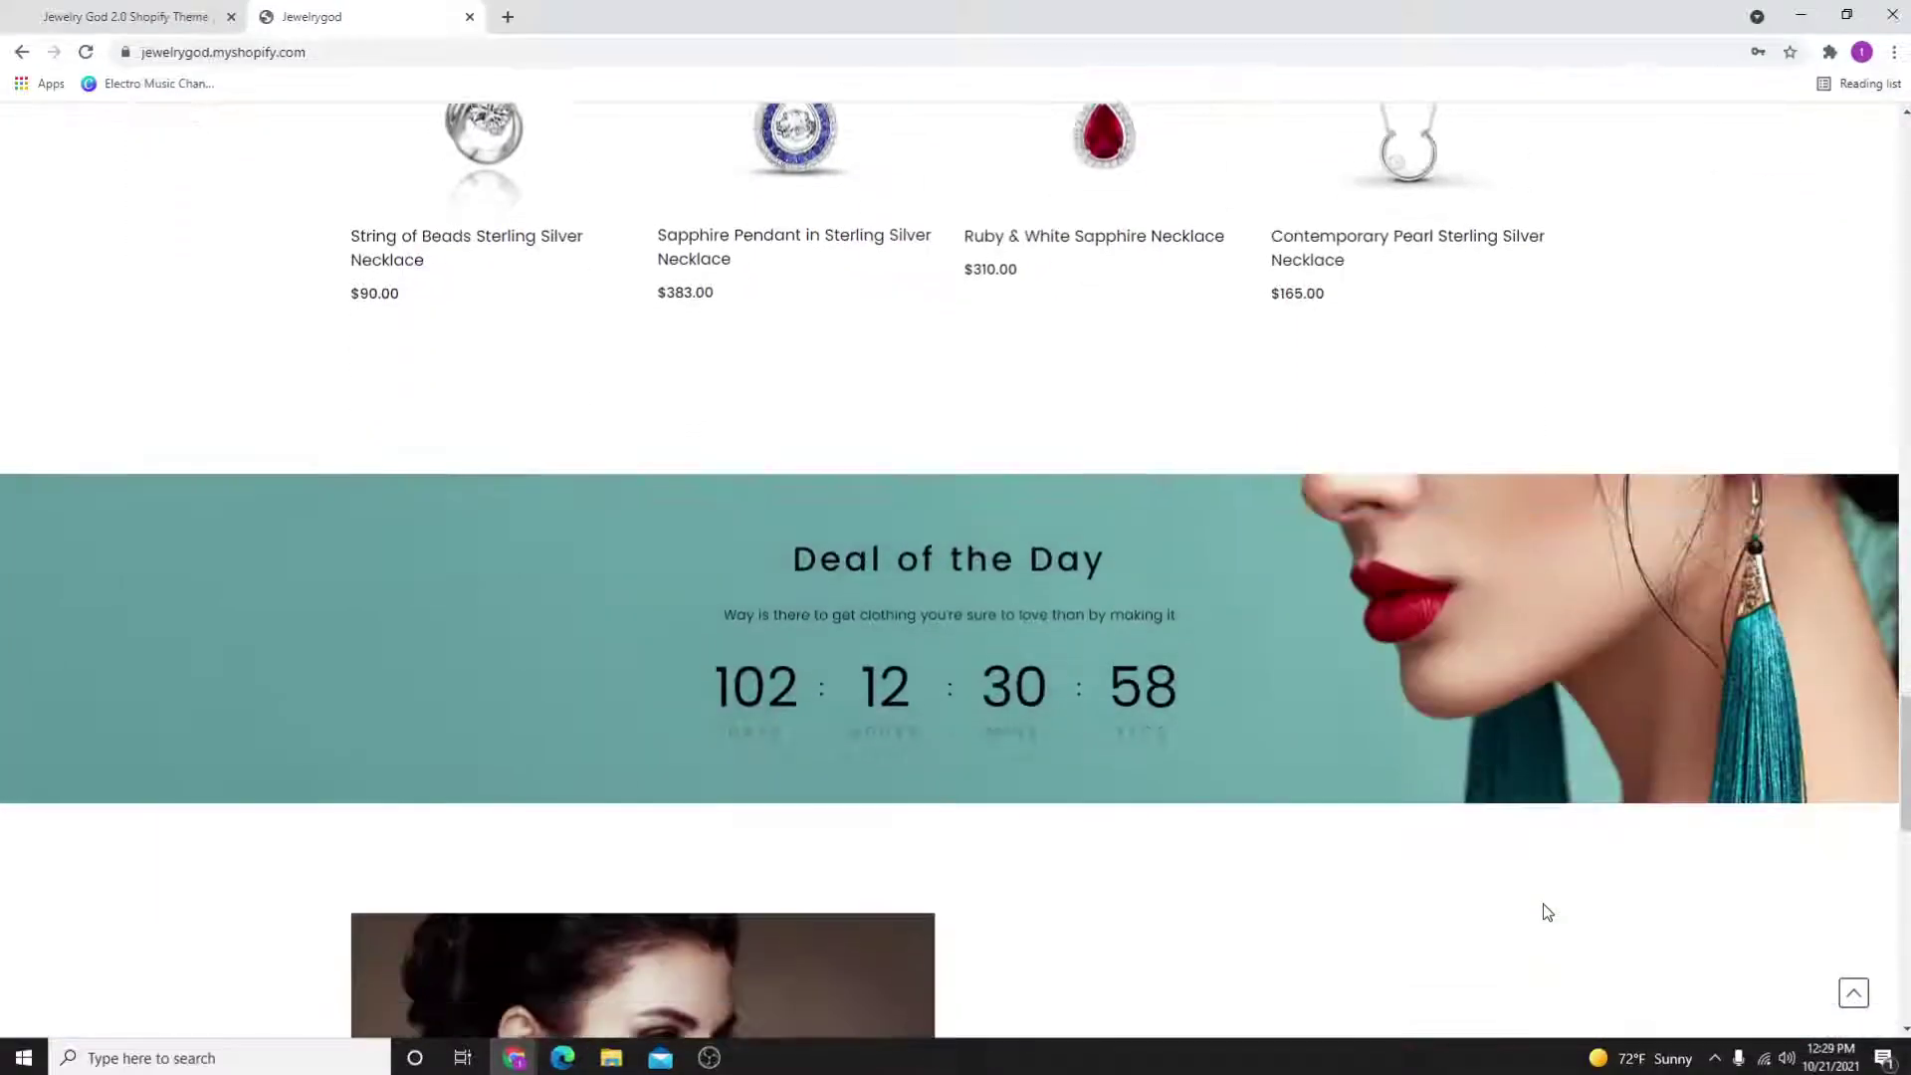
pyautogui.scroll(-4, 1538, 904)
pyautogui.scroll(3, 1511, 847)
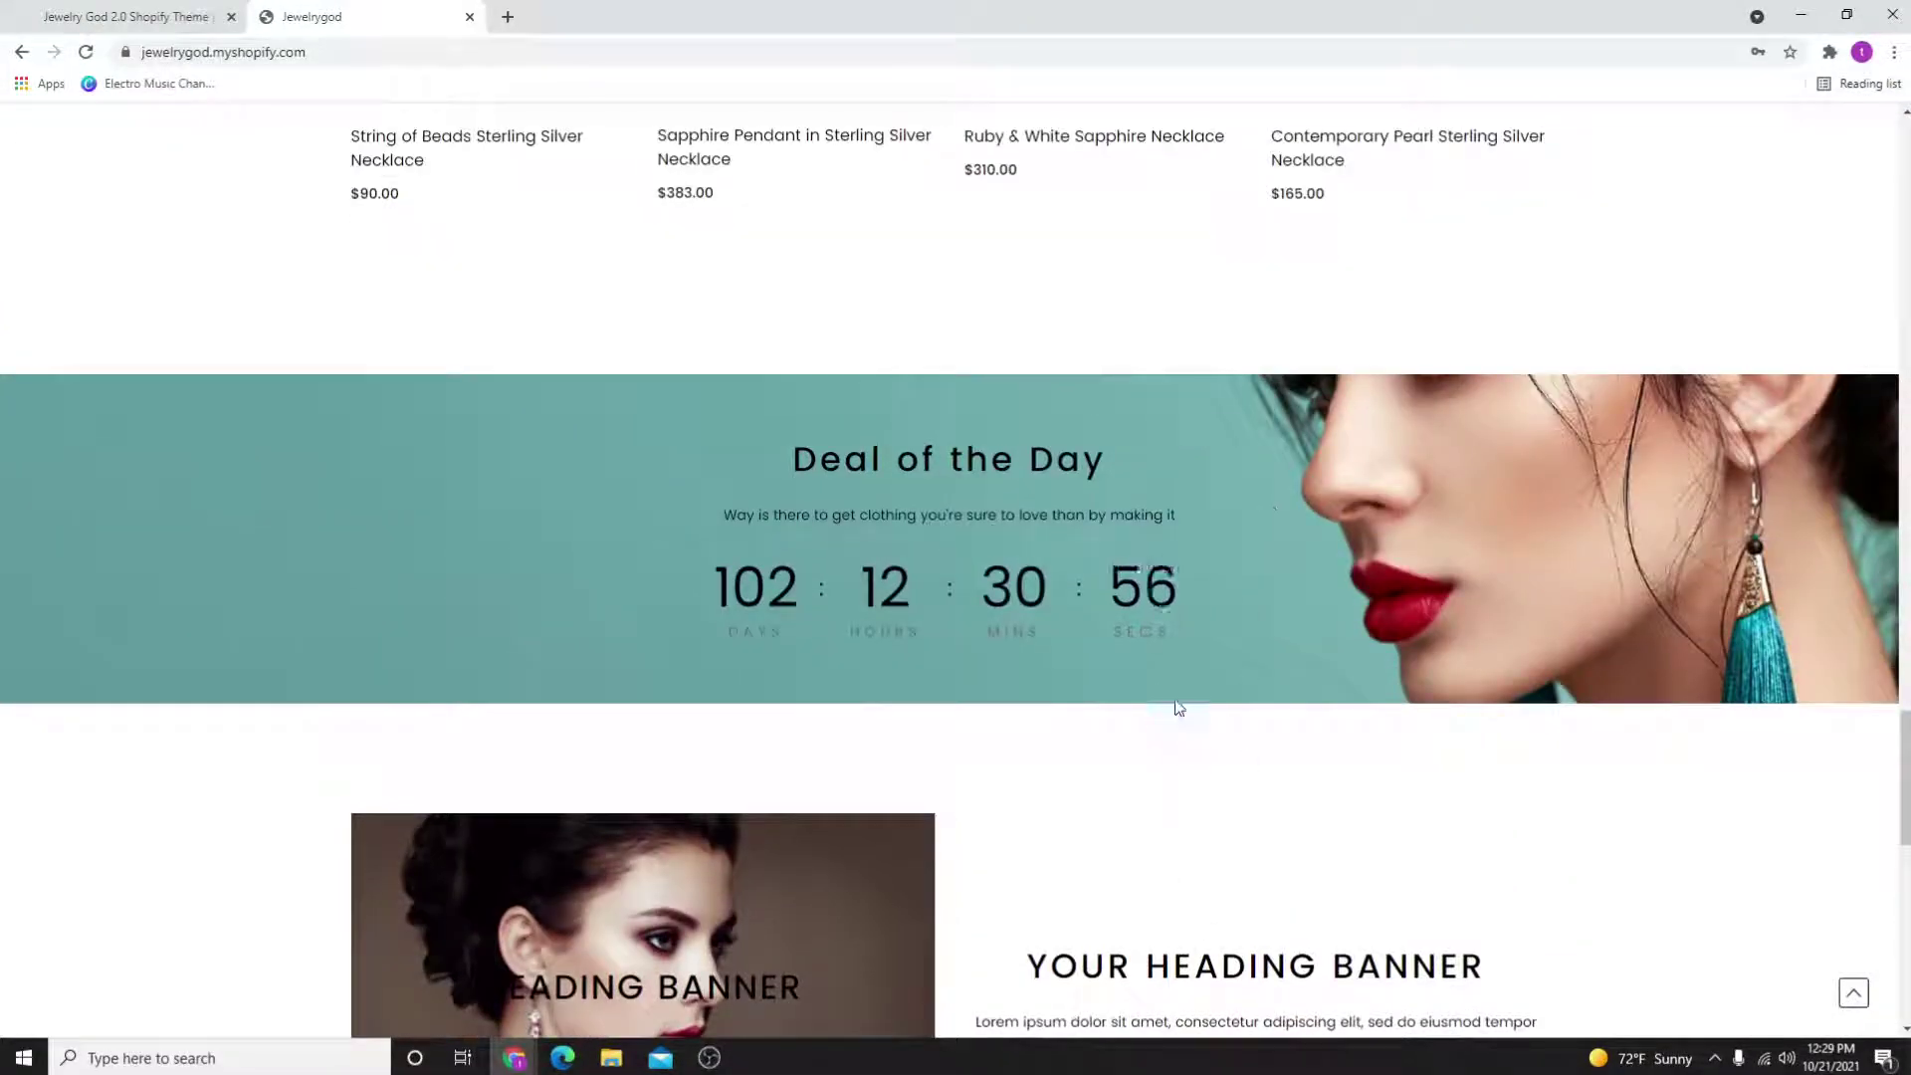
pyautogui.moveTo(662, 648); pyautogui.dragTo(1046, 597)
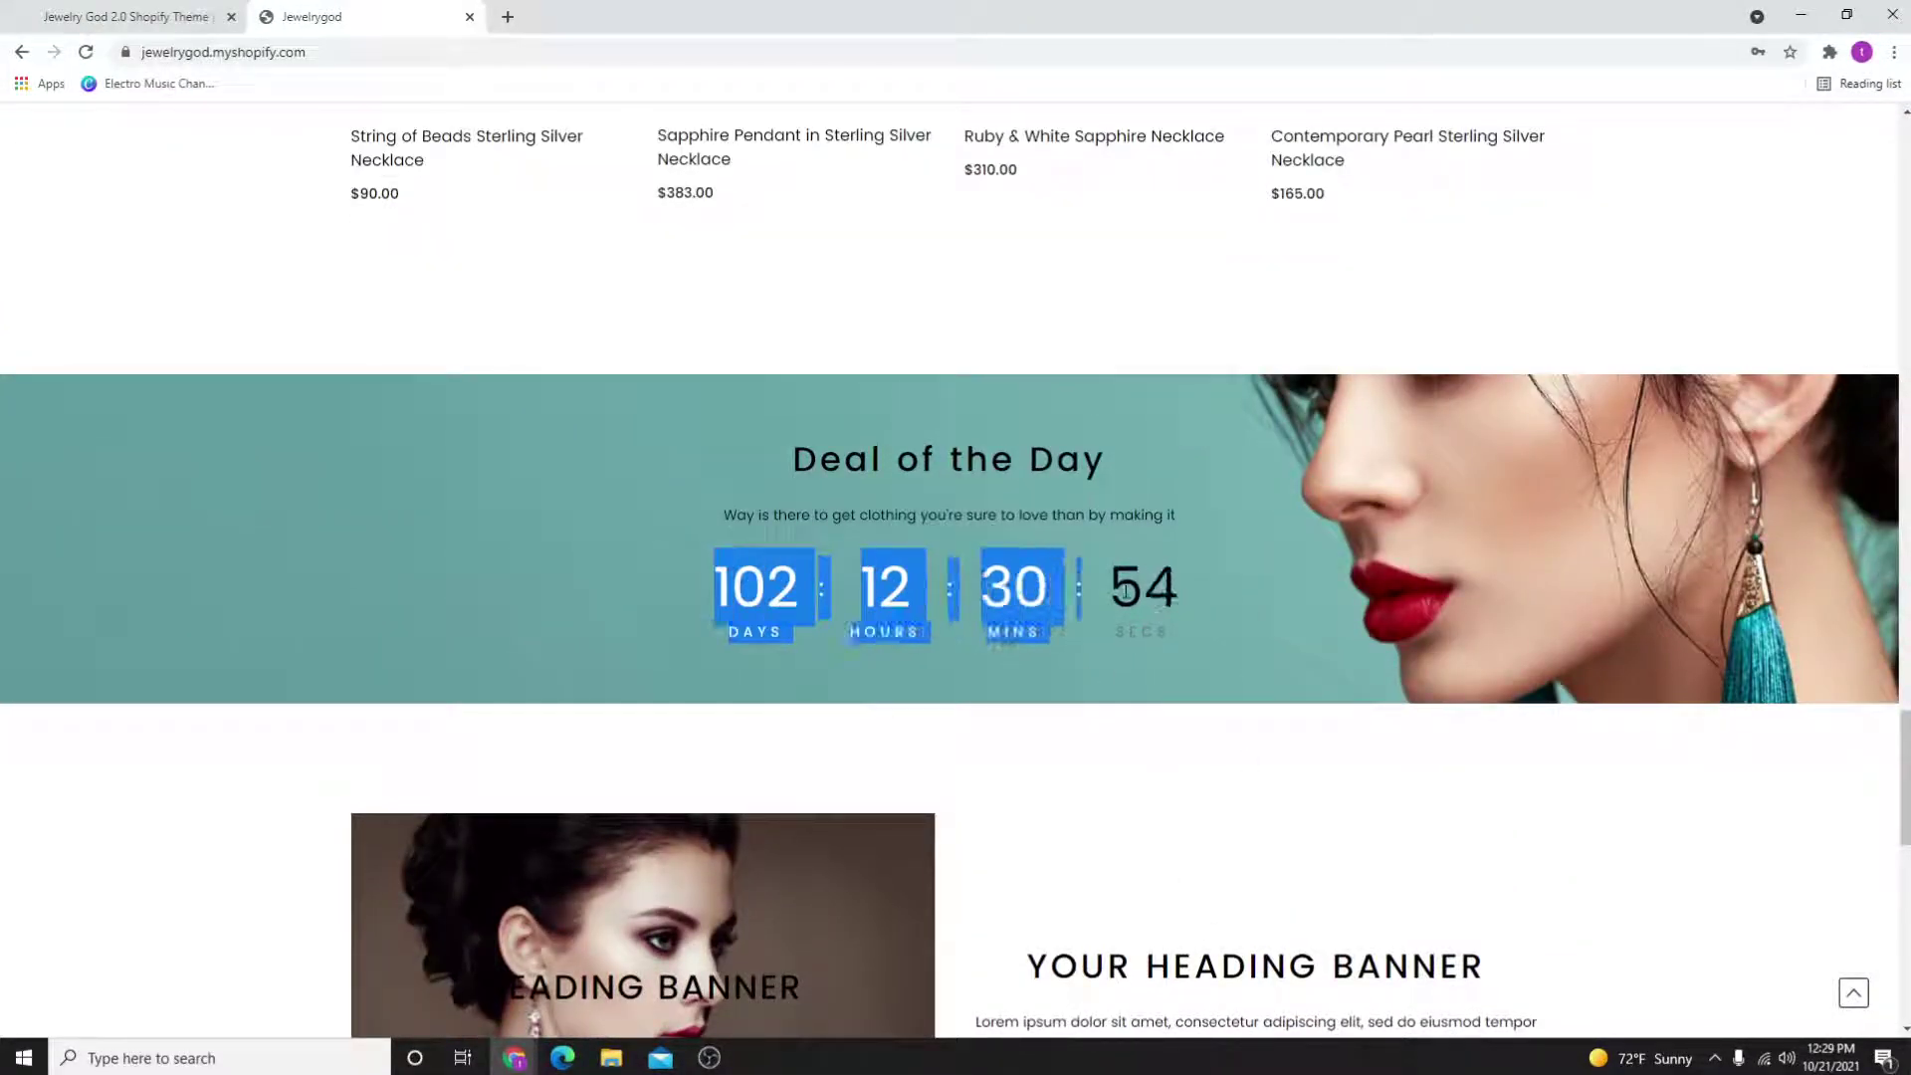
pyautogui.click(897, 495)
pyautogui.scroll(-3, 725, 487)
pyautogui.scroll(-2, 776, 597)
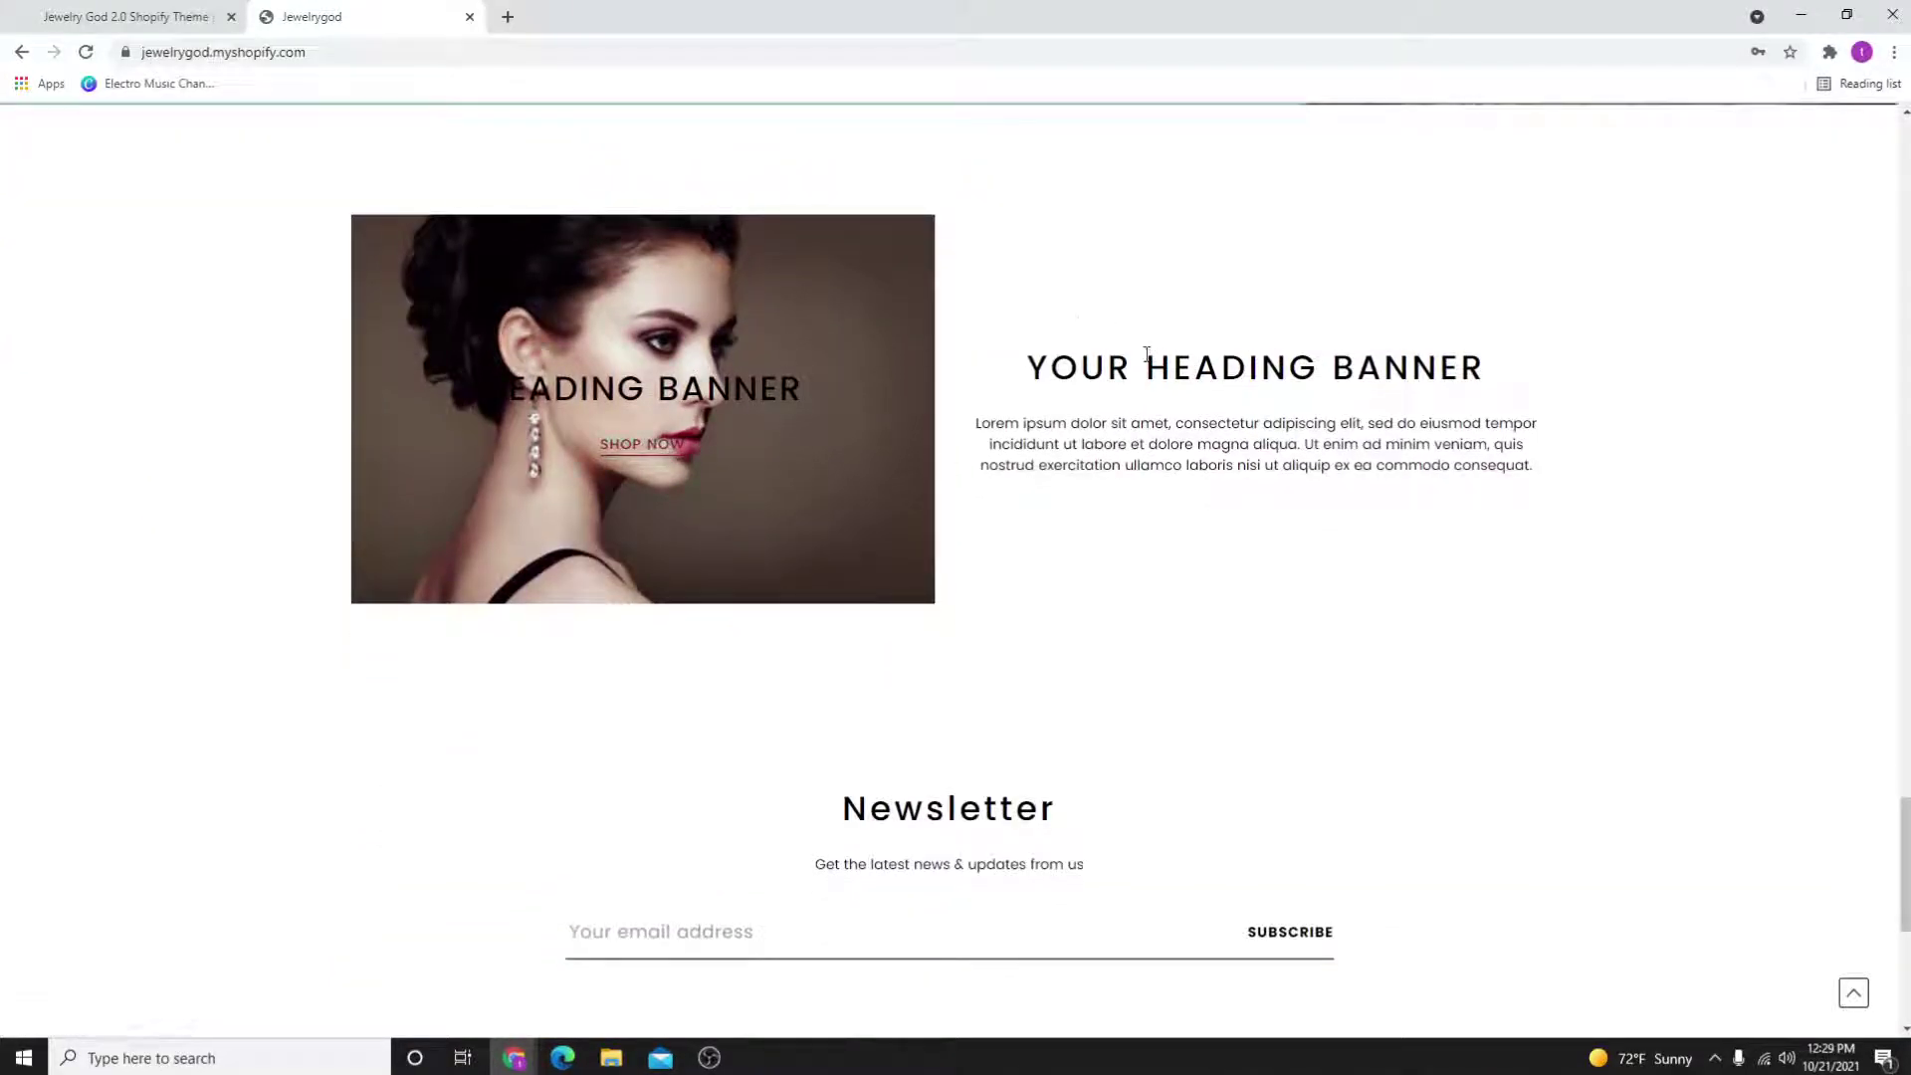
pyautogui.moveTo(1146, 359); pyautogui.dragTo(1442, 475)
pyautogui.click(940, 664)
pyautogui.scroll(-4, 940, 664)
pyautogui.scroll(-1, 926, 598)
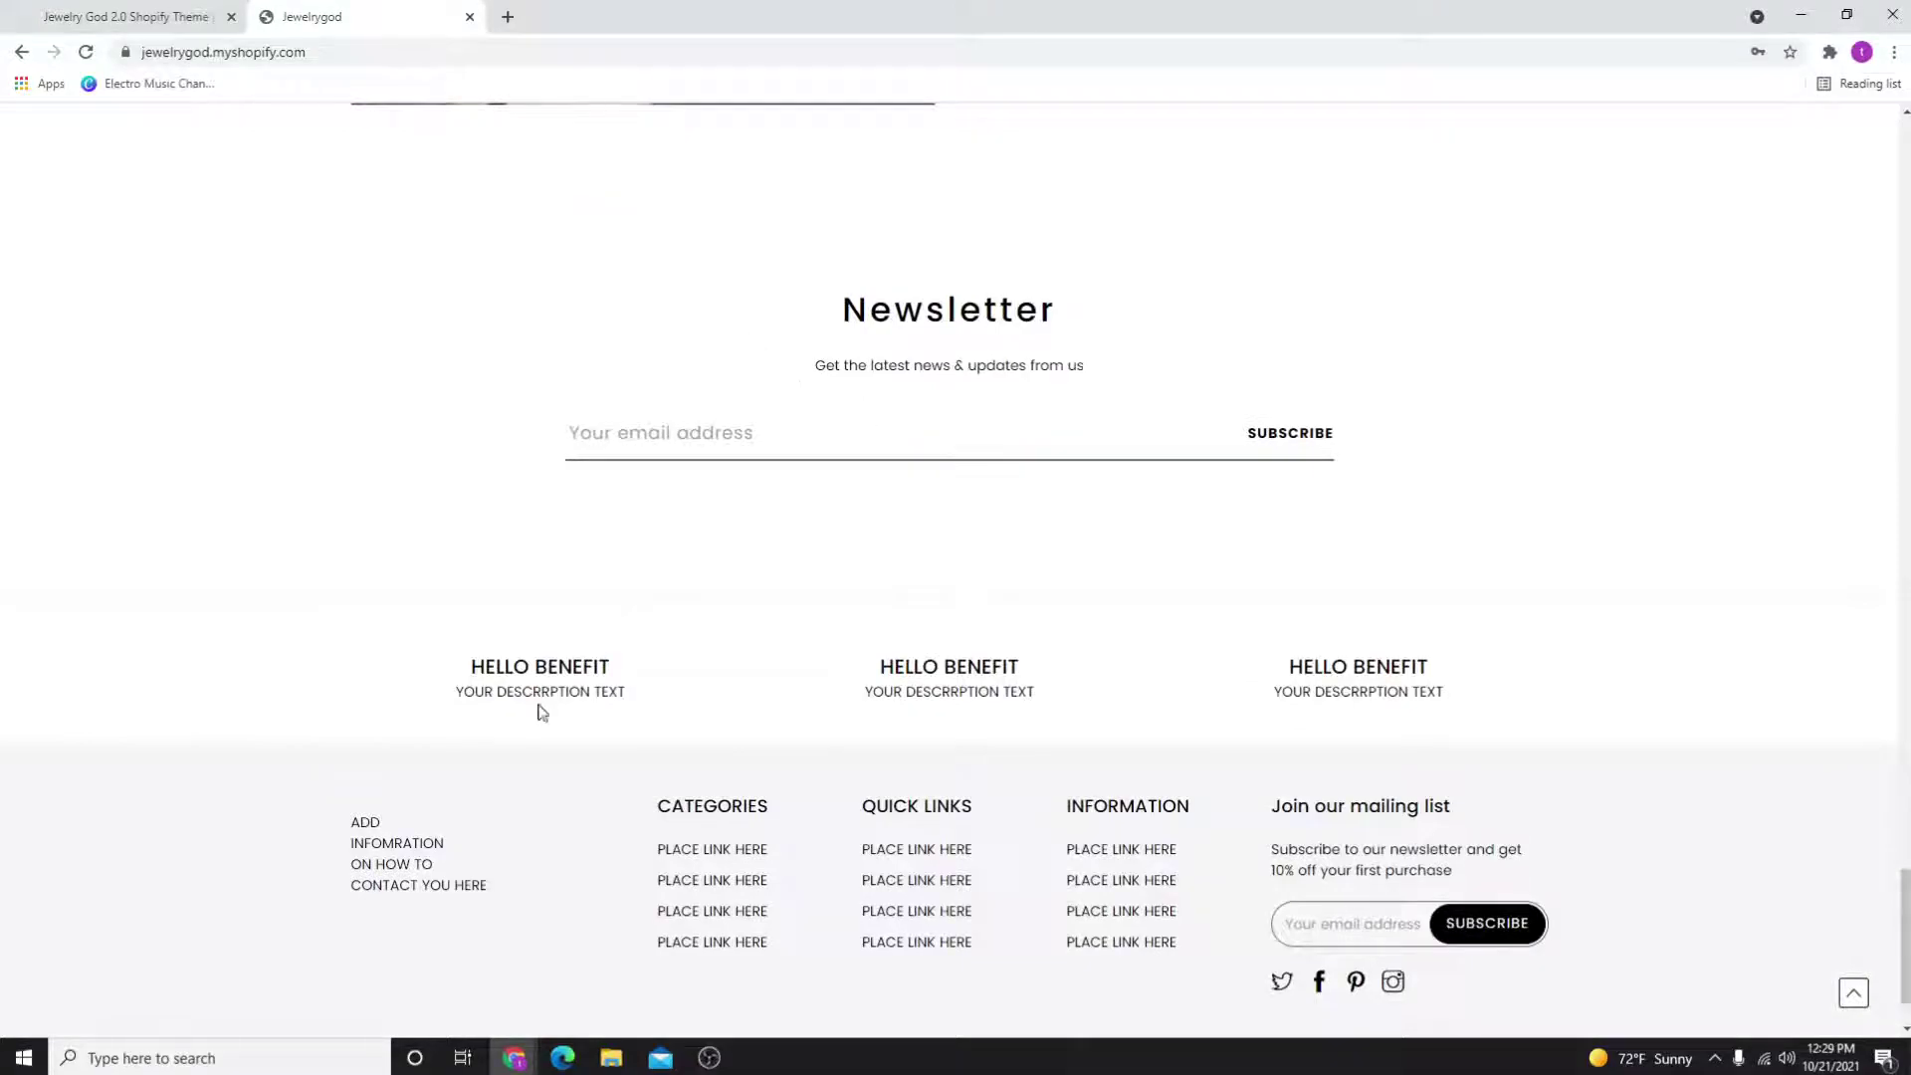
pyautogui.moveTo(497, 658); pyautogui.dragTo(628, 695)
pyautogui.moveTo(986, 665)
pyautogui.mouseDown()
pyautogui.moveTo(1433, 687)
pyautogui.moveTo(1415, 692)
pyautogui.mouseUp()
pyautogui.scroll(5, 984, 892)
pyautogui.scroll(5, 984, 836)
pyautogui.scroll(3, 983, 814)
pyautogui.scroll(2, 990, 809)
pyautogui.scroll(8, 990, 809)
pyautogui.scroll(5, 837, 778)
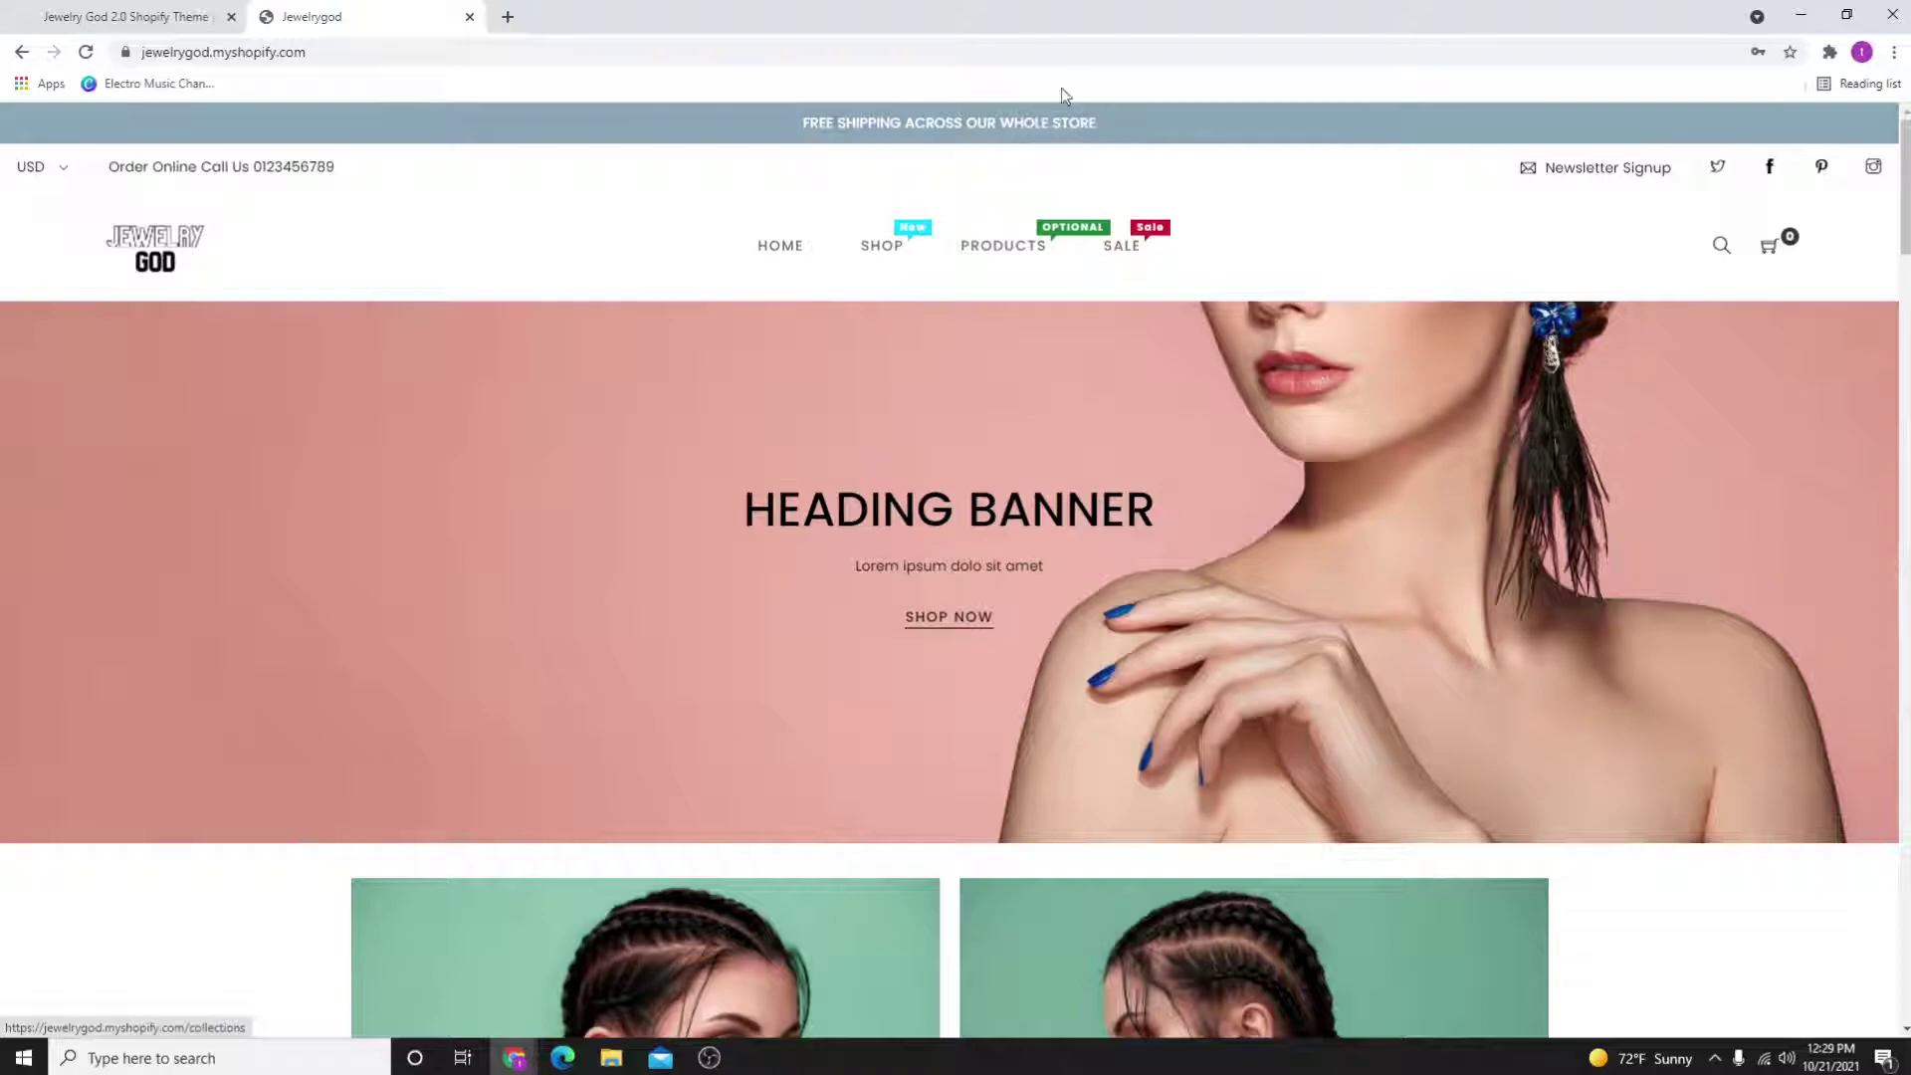
pyautogui.click(960, 124)
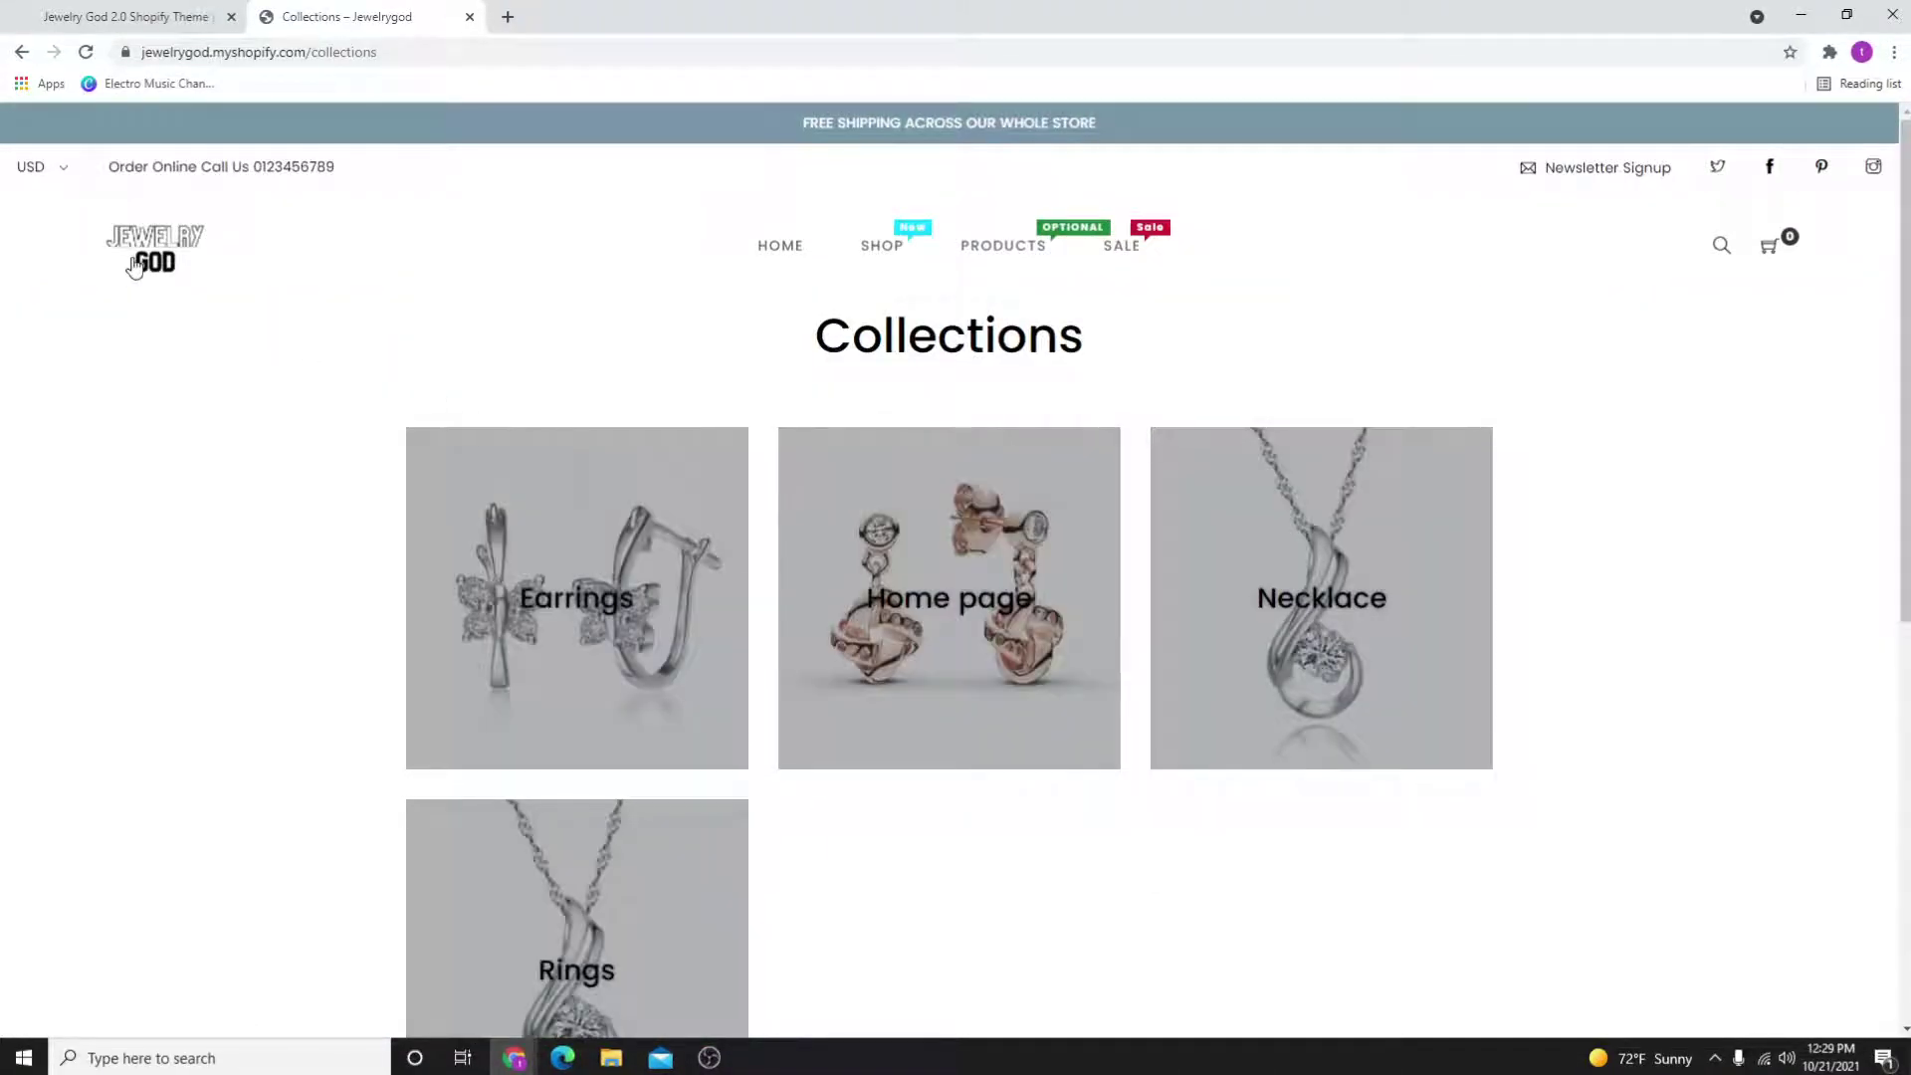
pyautogui.click(134, 266)
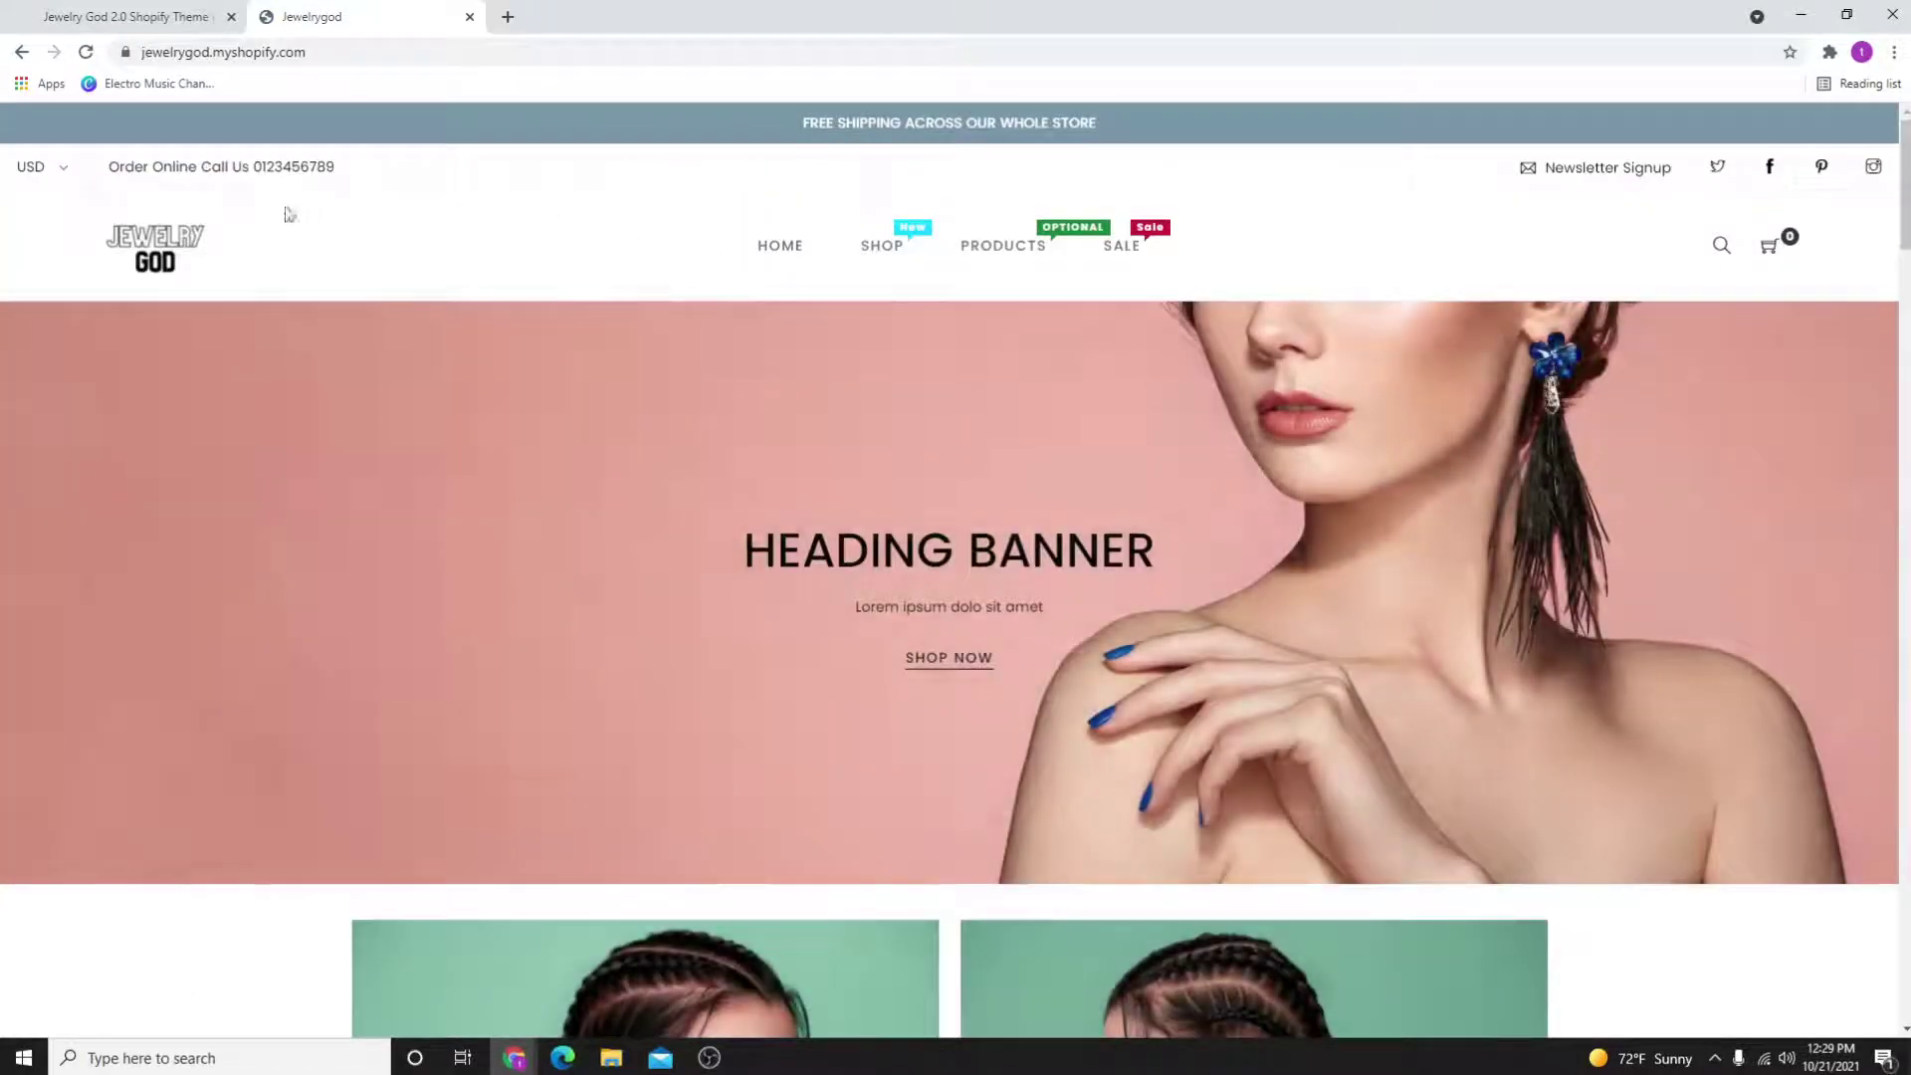
pyautogui.click(1607, 168)
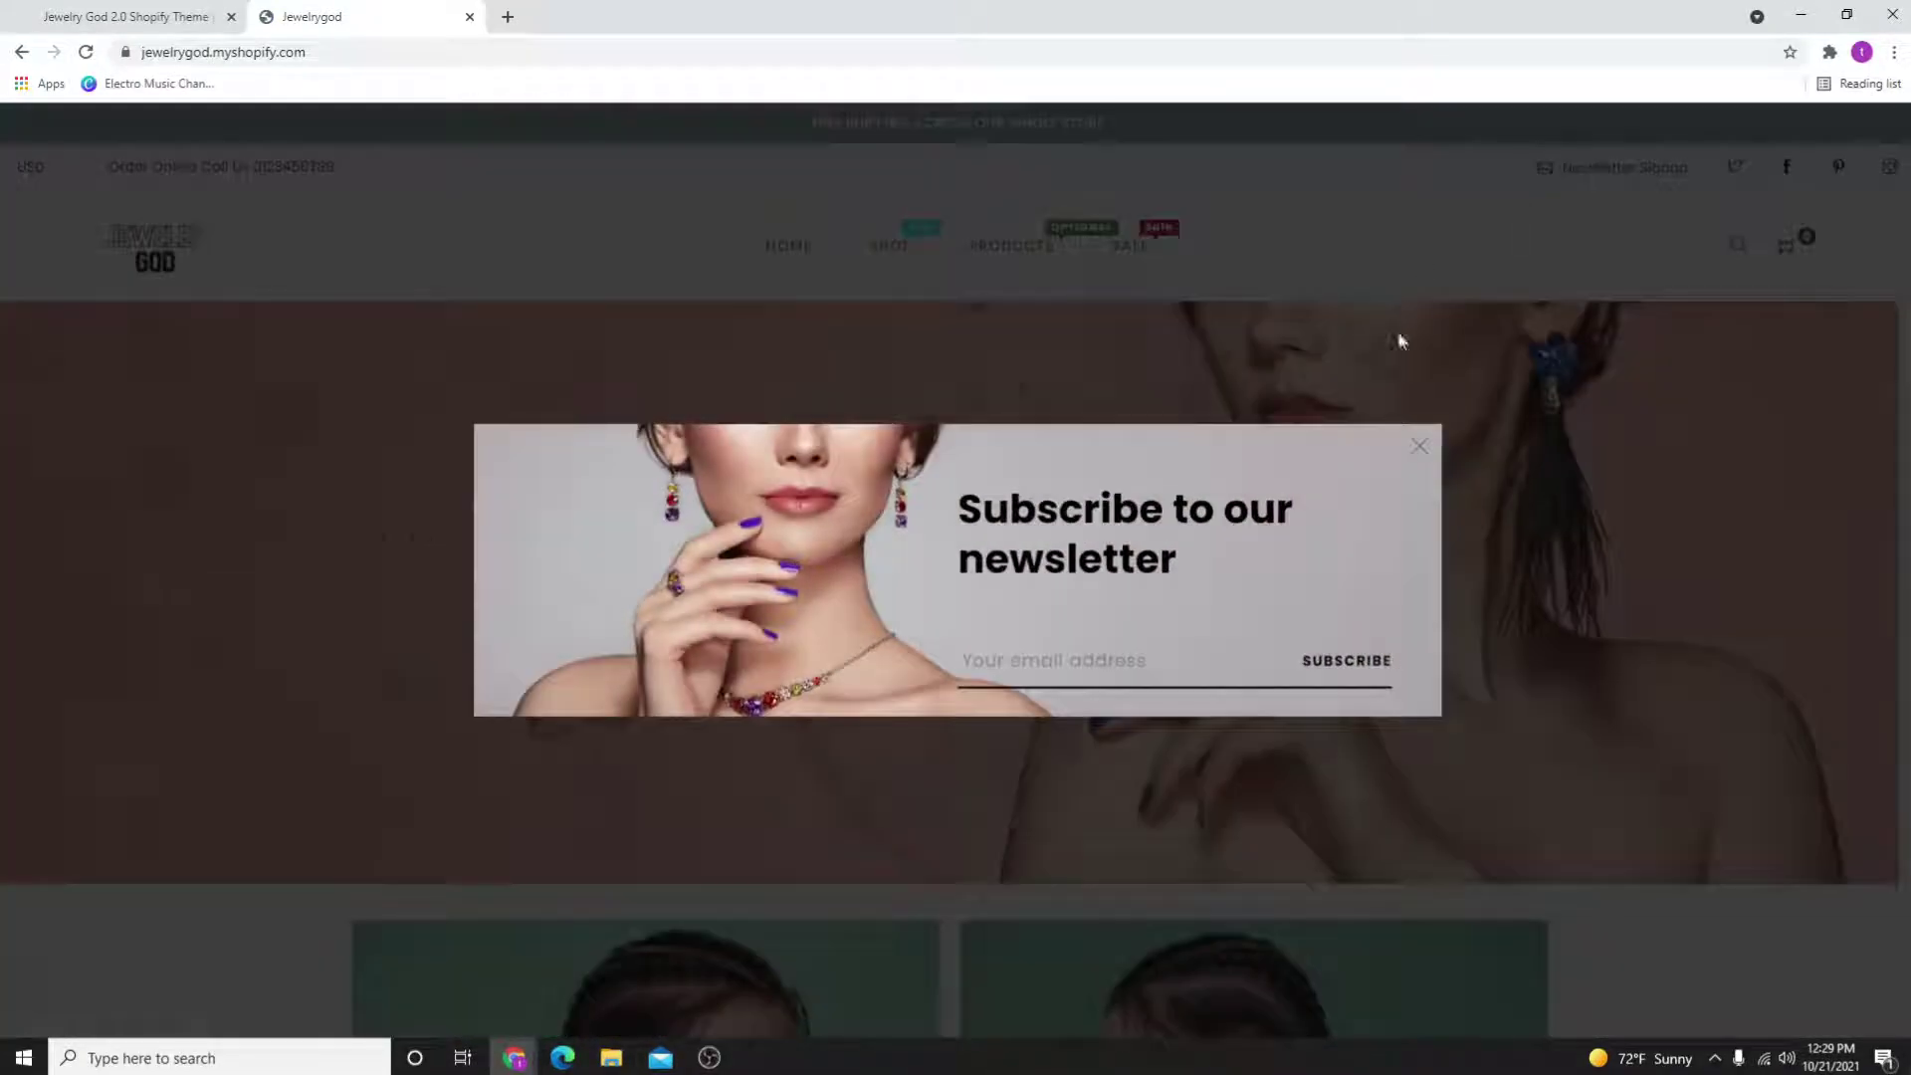
pyautogui.click(1419, 445)
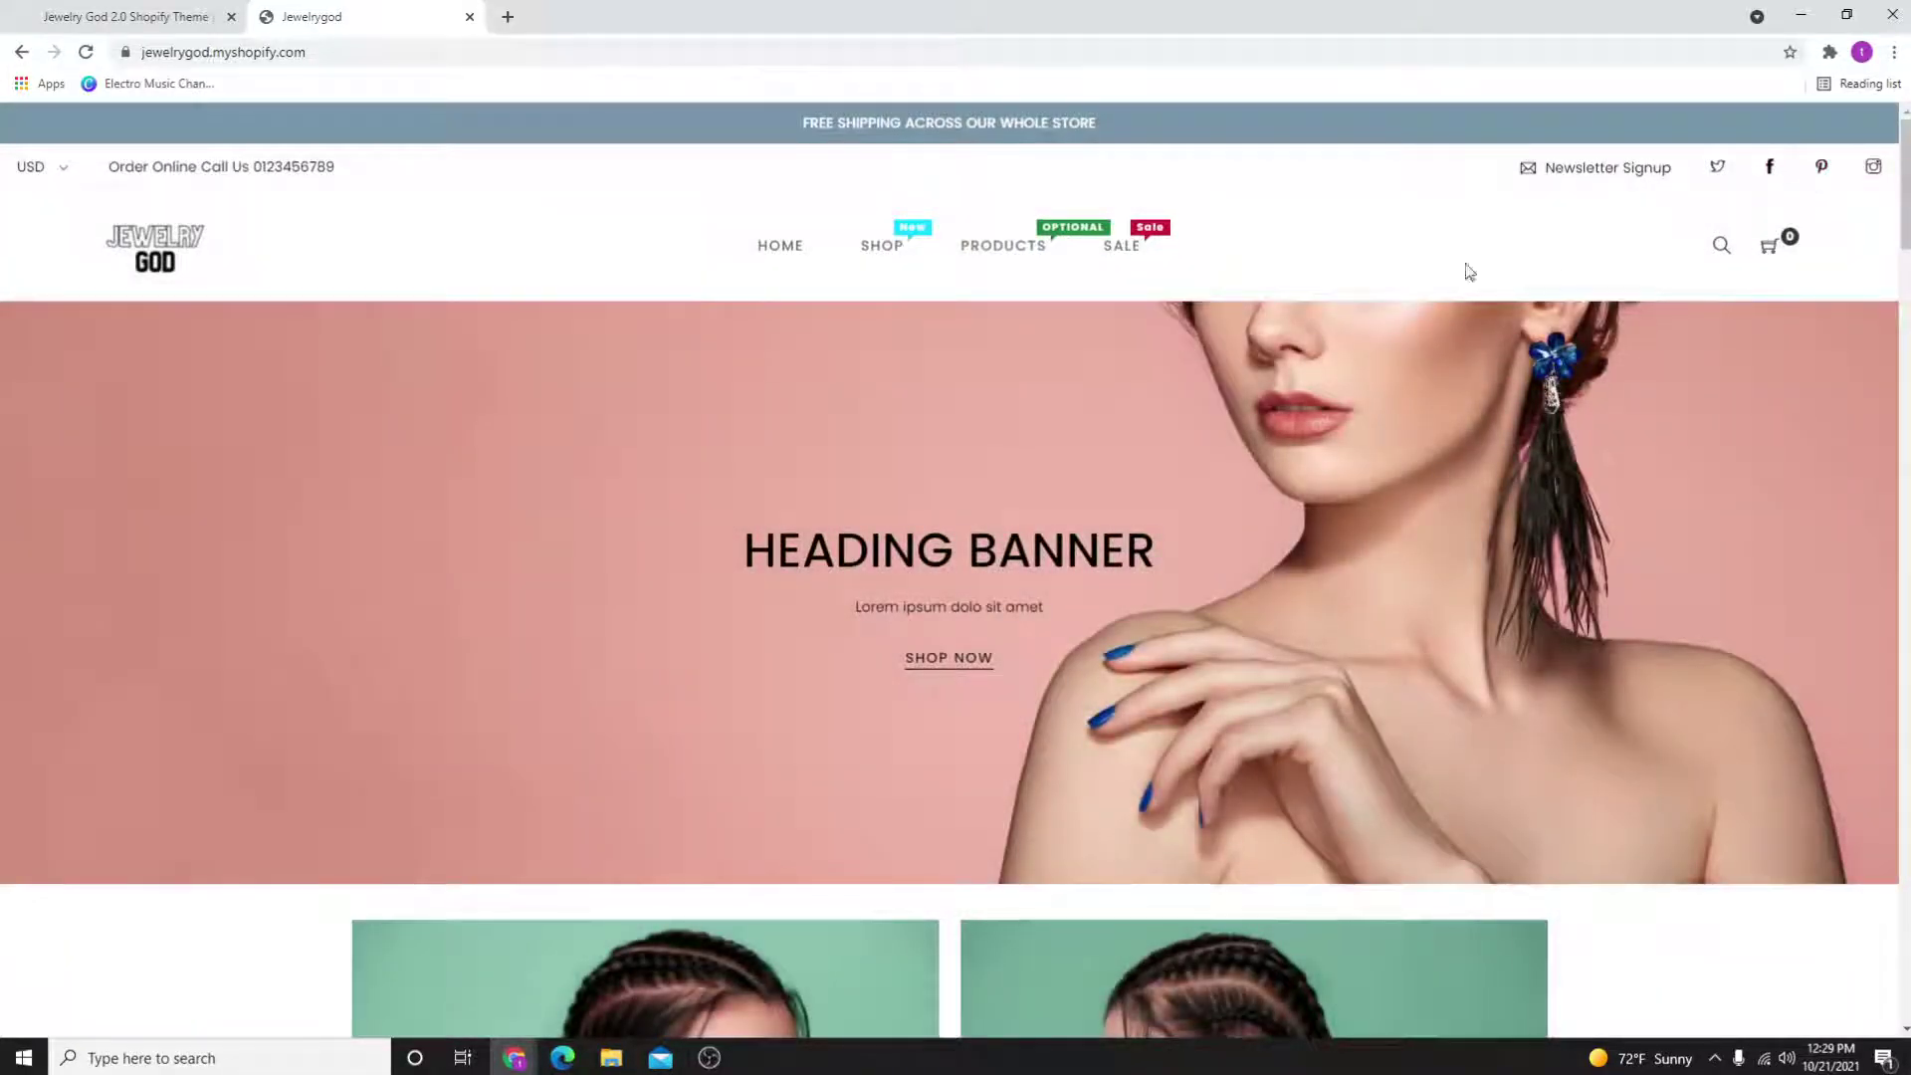
pyautogui.click(1569, 169)
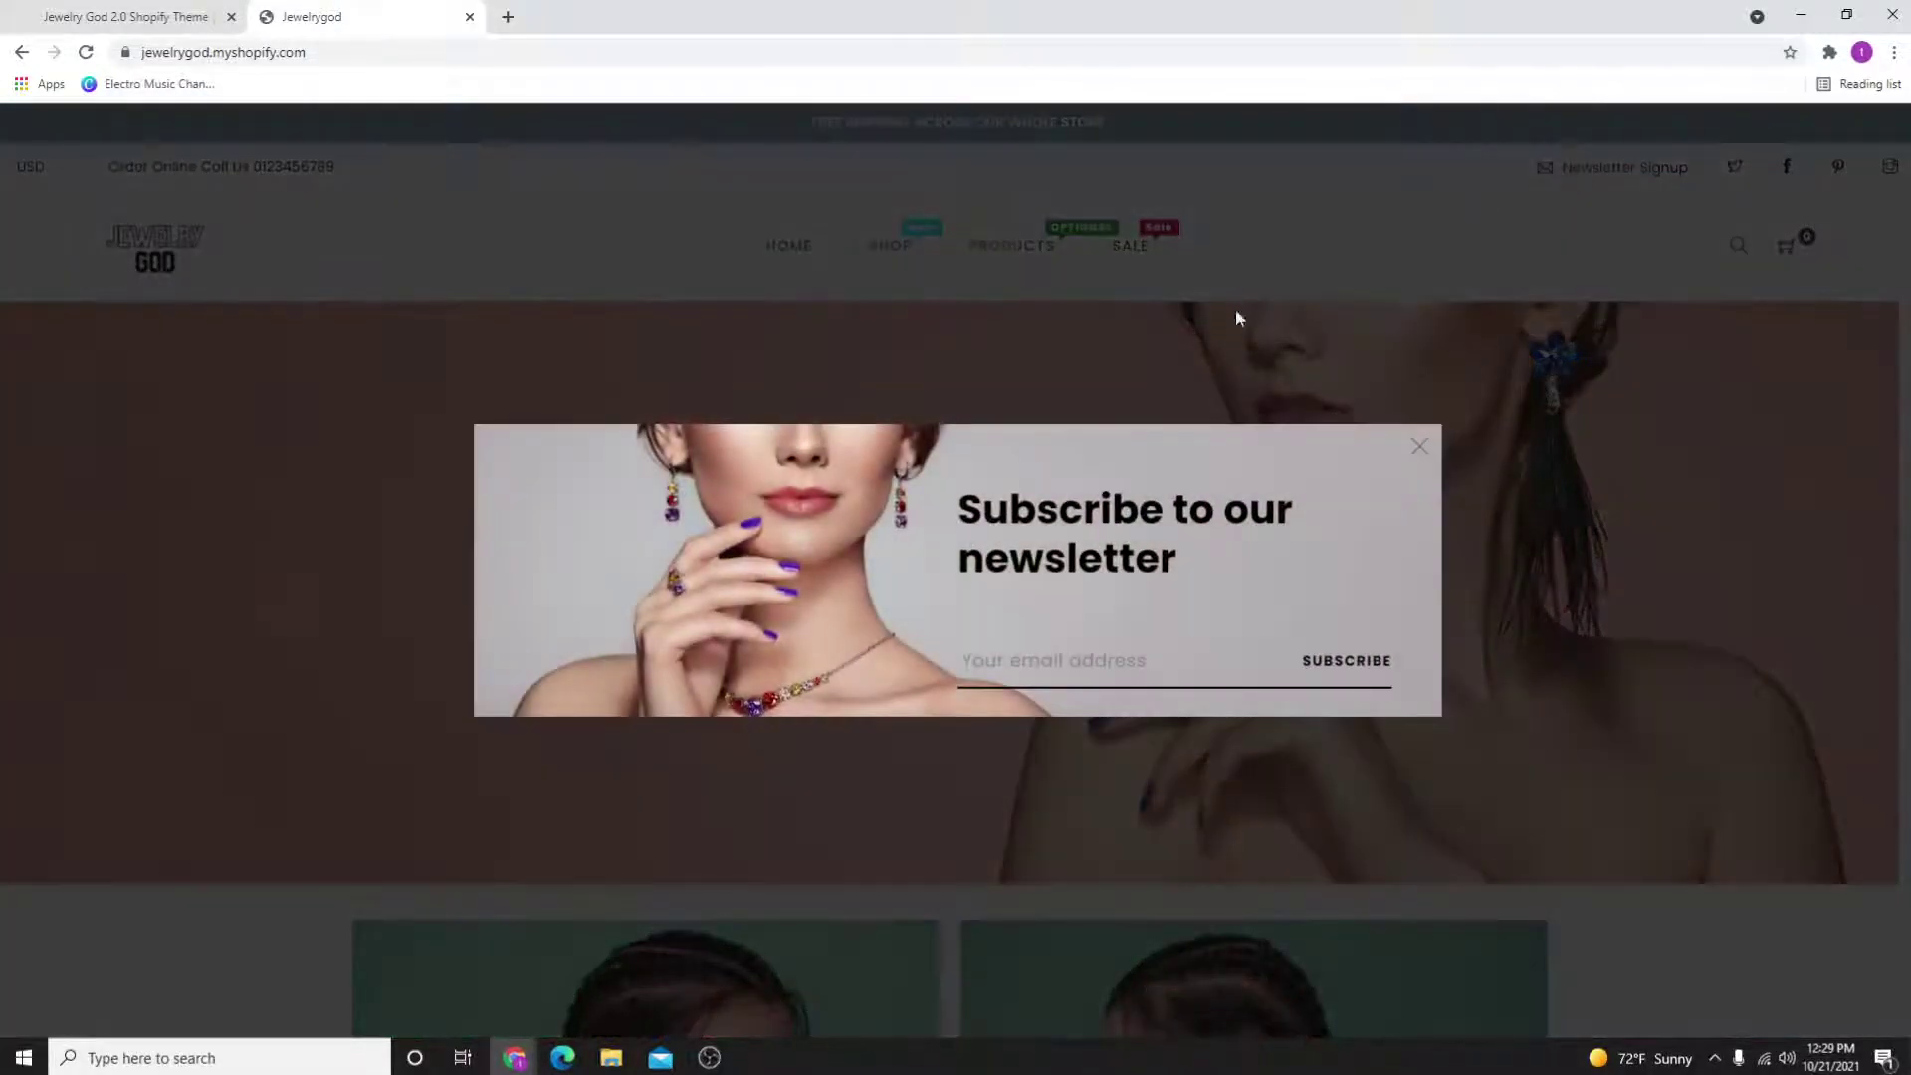
pyautogui.click(1408, 455)
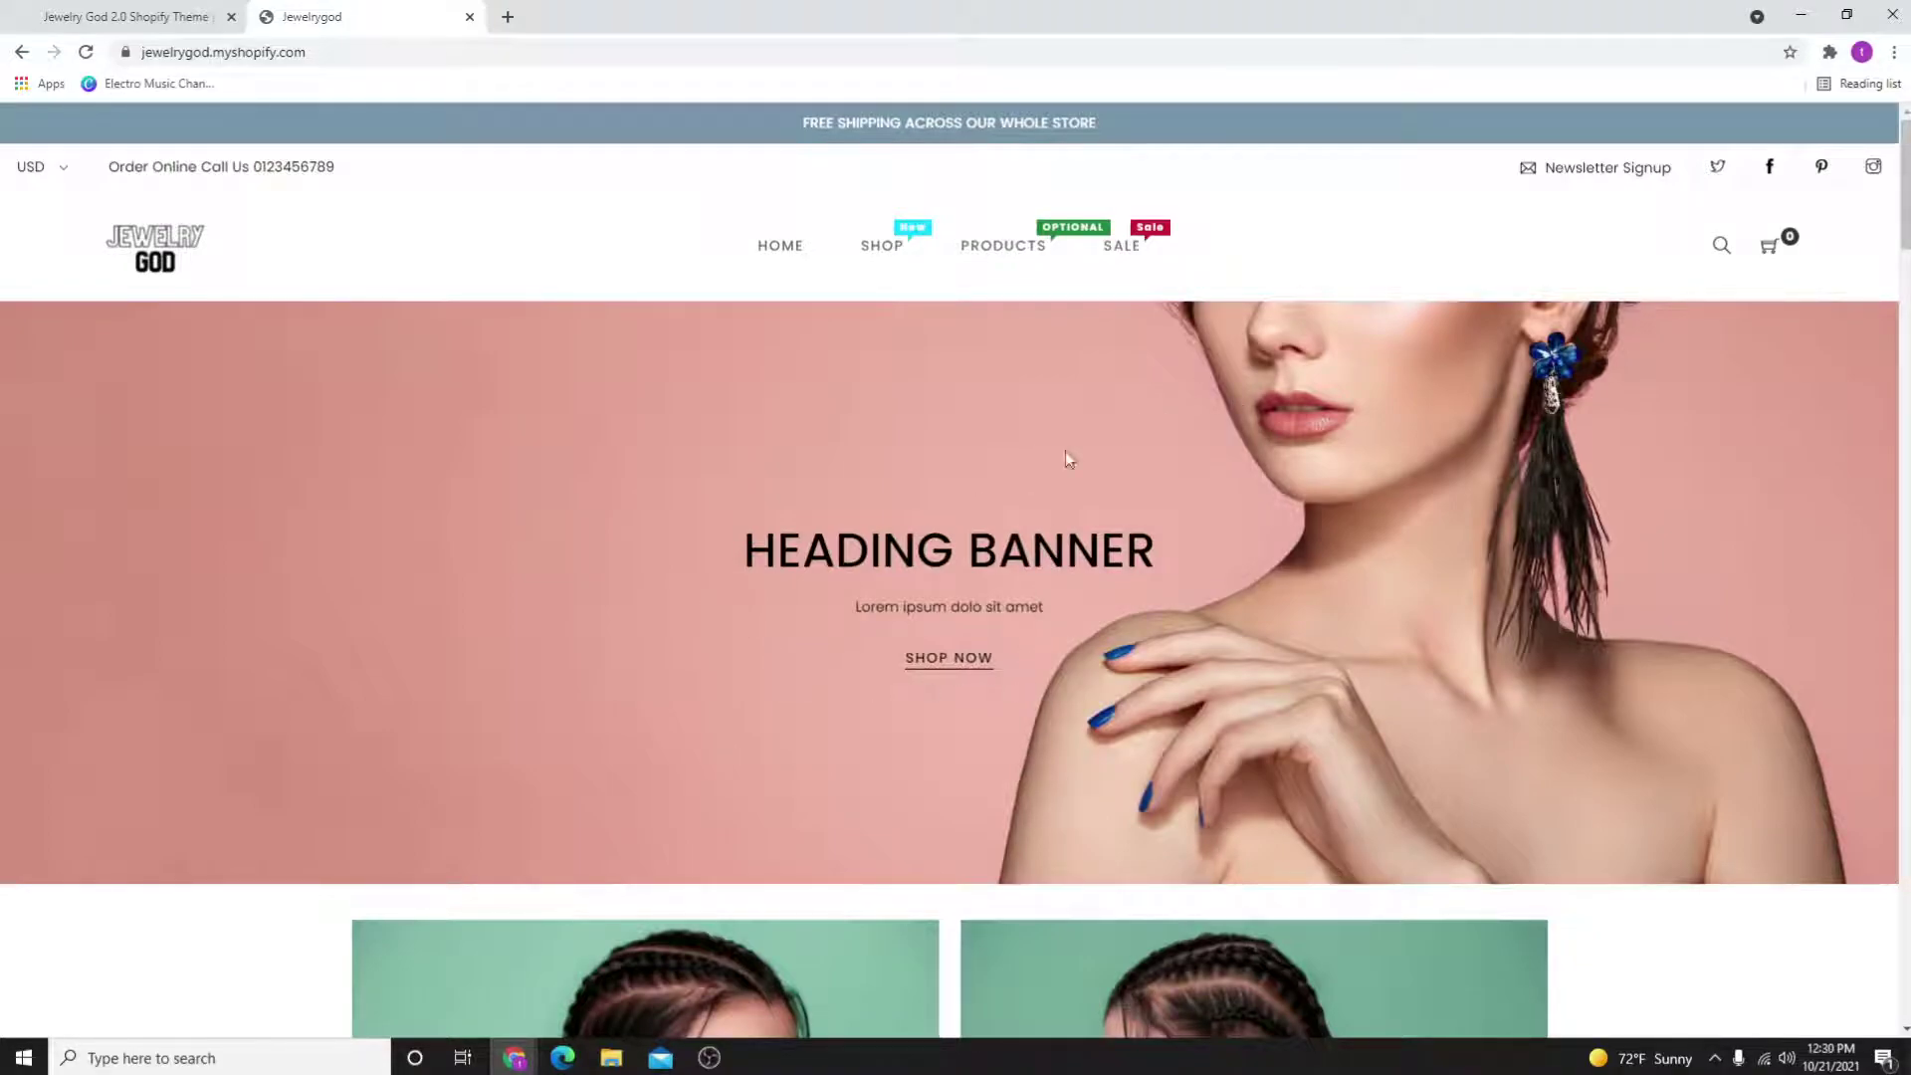
pyautogui.moveTo(1004, 245)
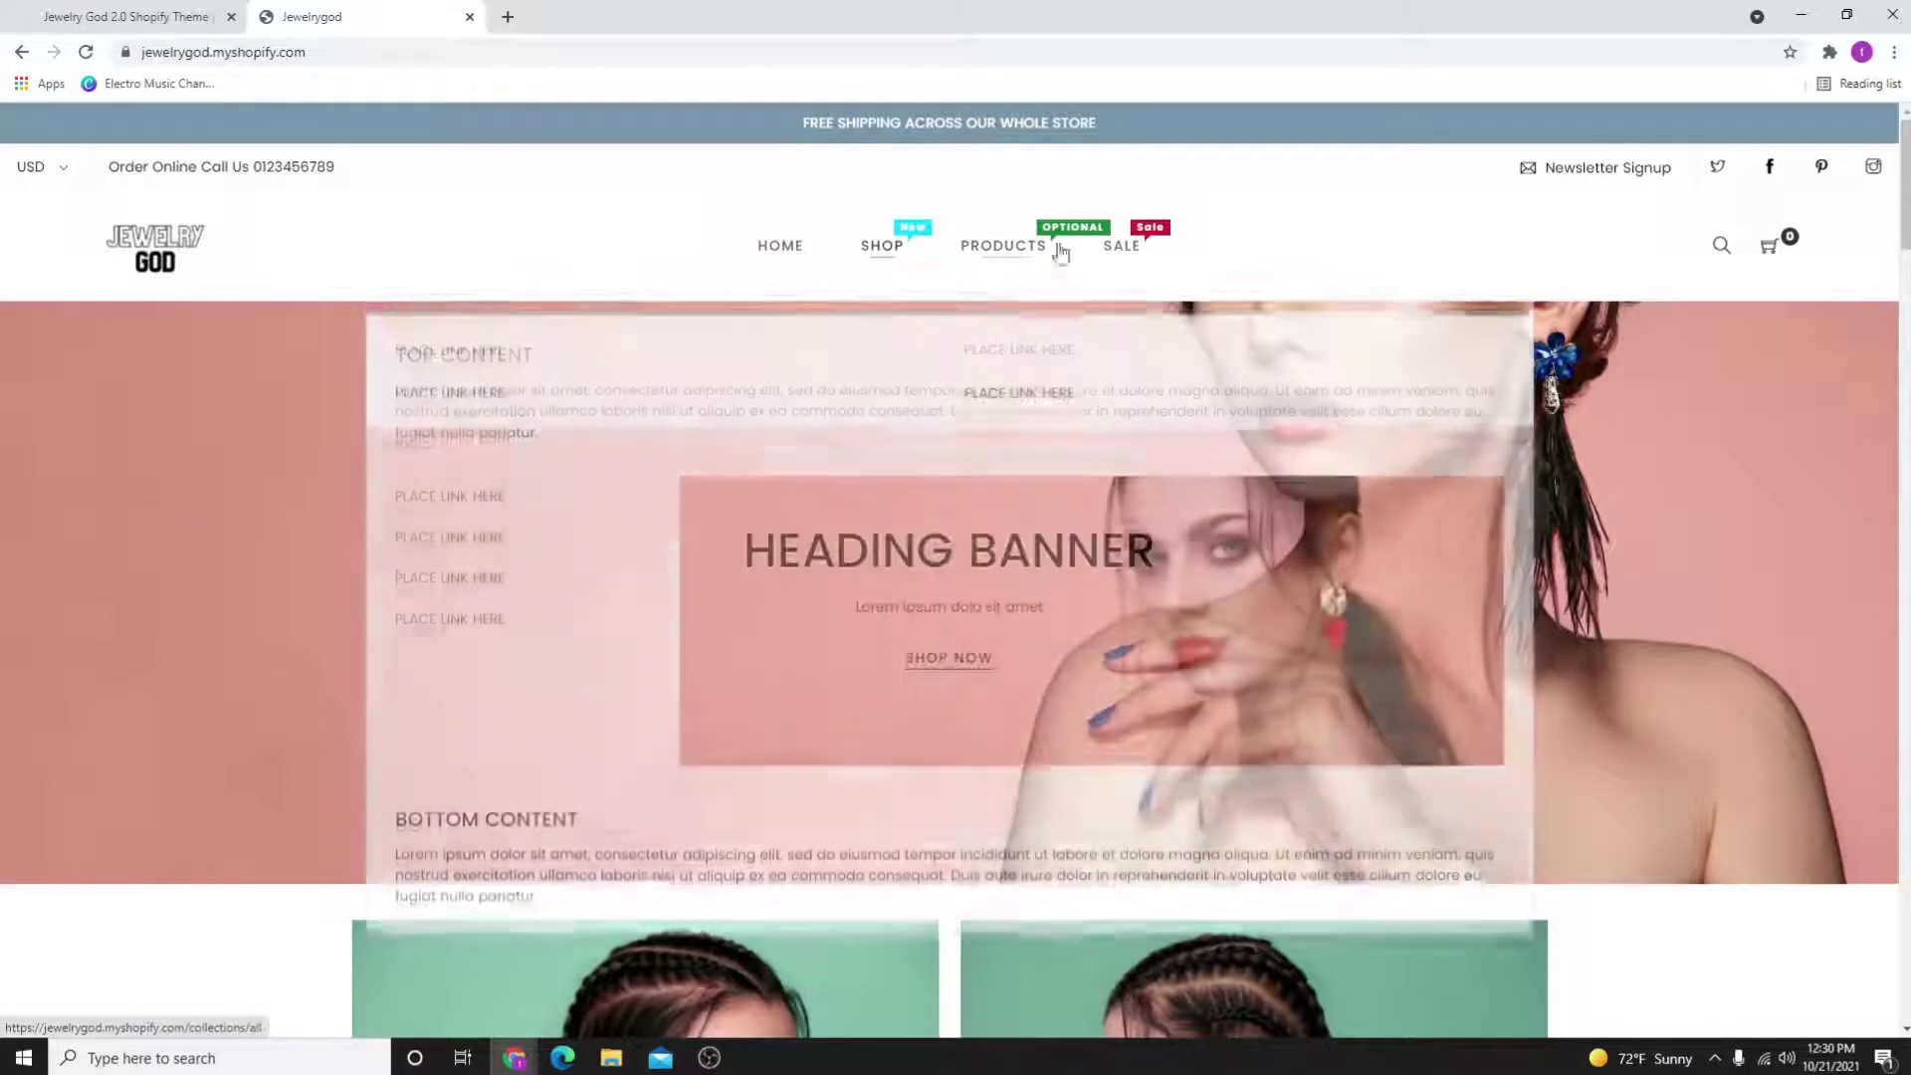
pyautogui.scroll(-5, 1198, 766)
pyautogui.scroll(-4, 934, 673)
pyautogui.scroll(-2, 729, 676)
pyautogui.scroll(-8, 934, 622)
pyautogui.scroll(-4, 934, 623)
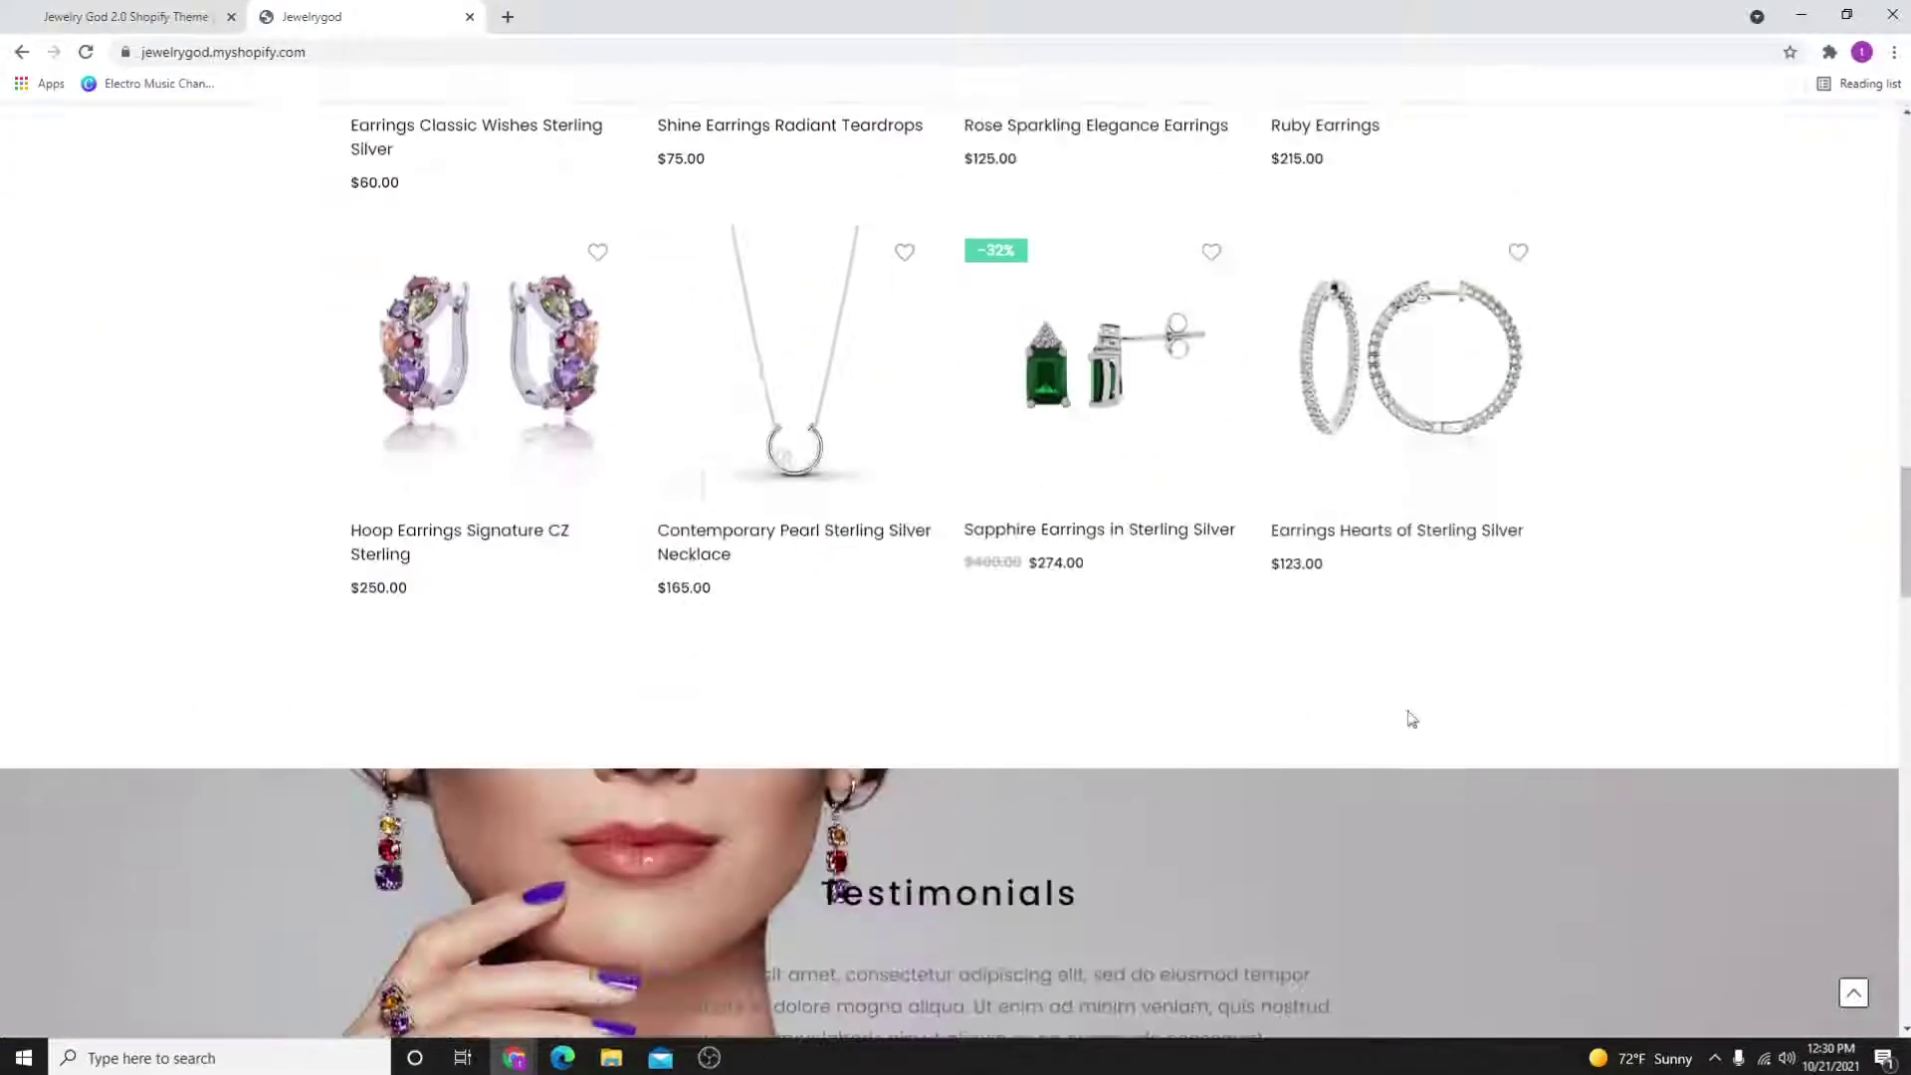
pyautogui.scroll(5, 934, 622)
pyautogui.scroll(2, 504, 874)
pyautogui.scroll(-3, 504, 873)
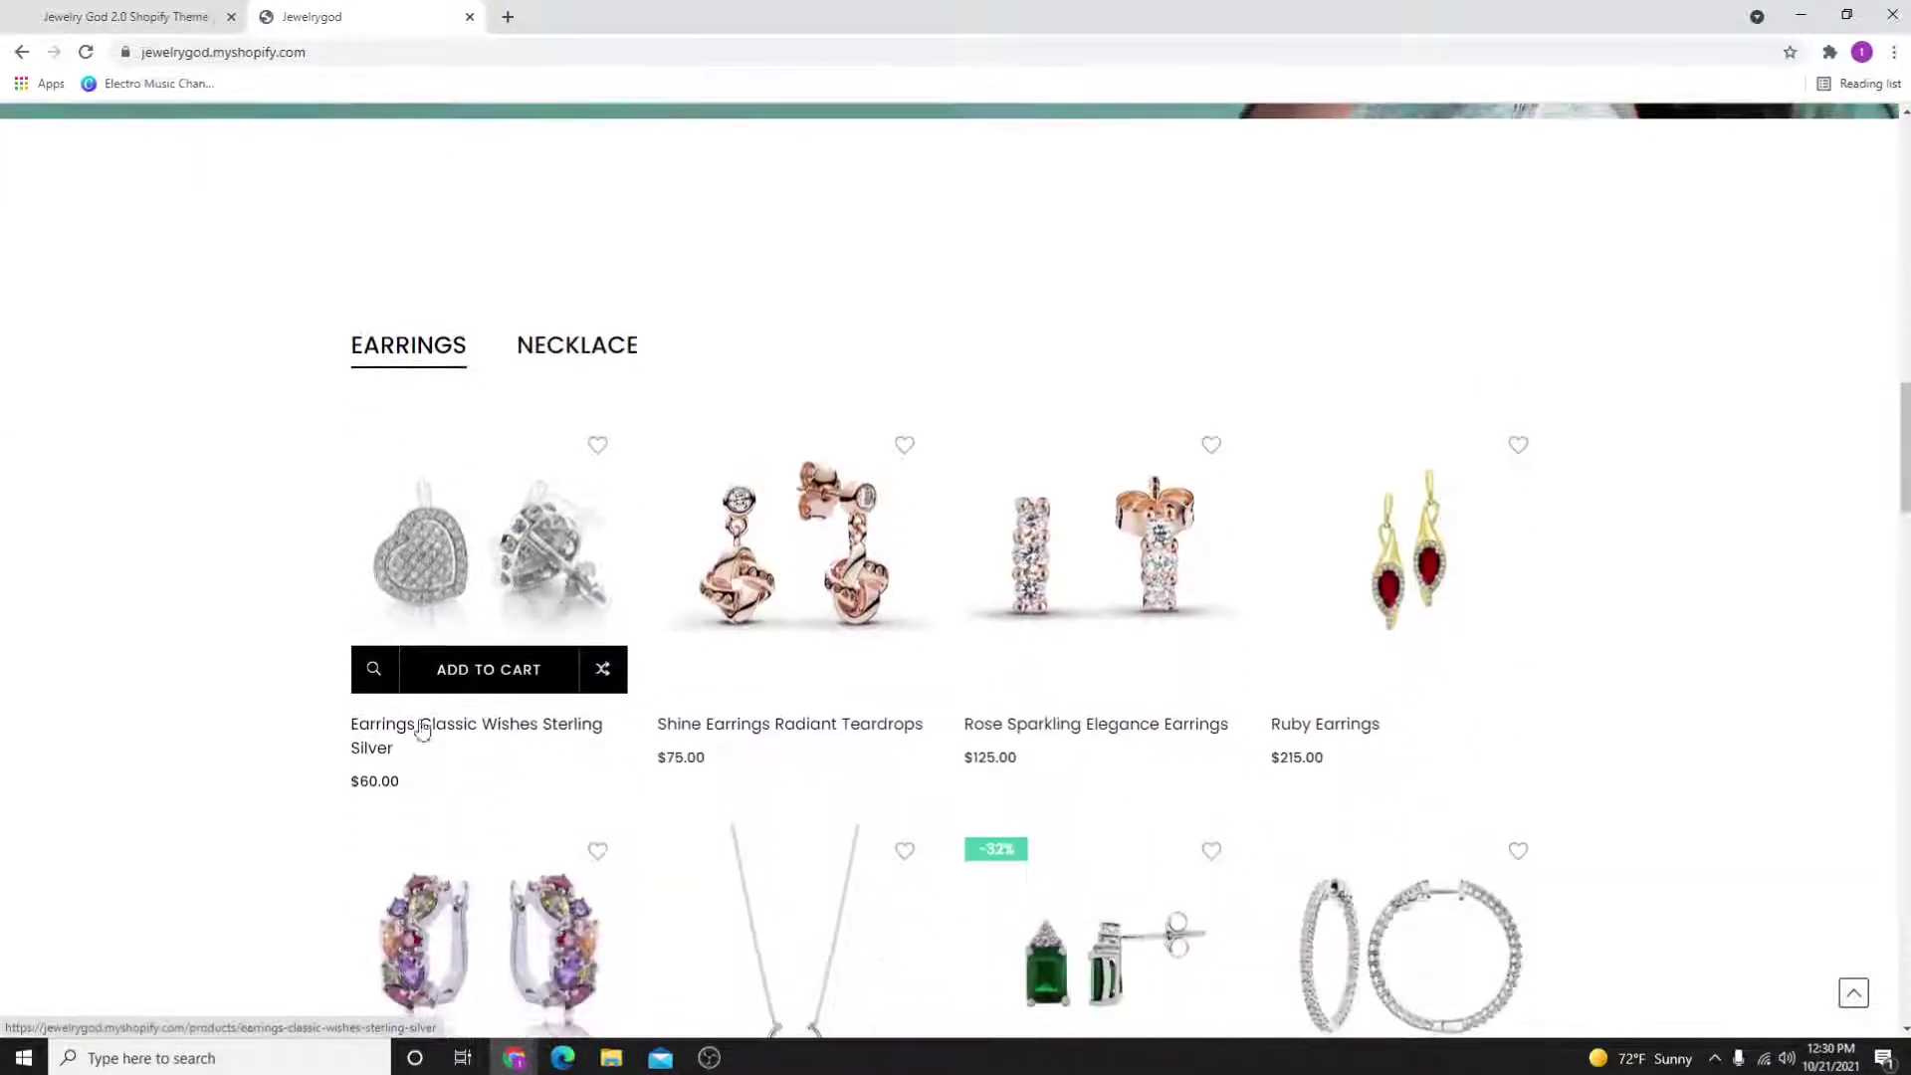
pyautogui.scroll(5, 933, 672)
pyautogui.scroll(5, 1540, 769)
pyautogui.scroll(2, 1539, 768)
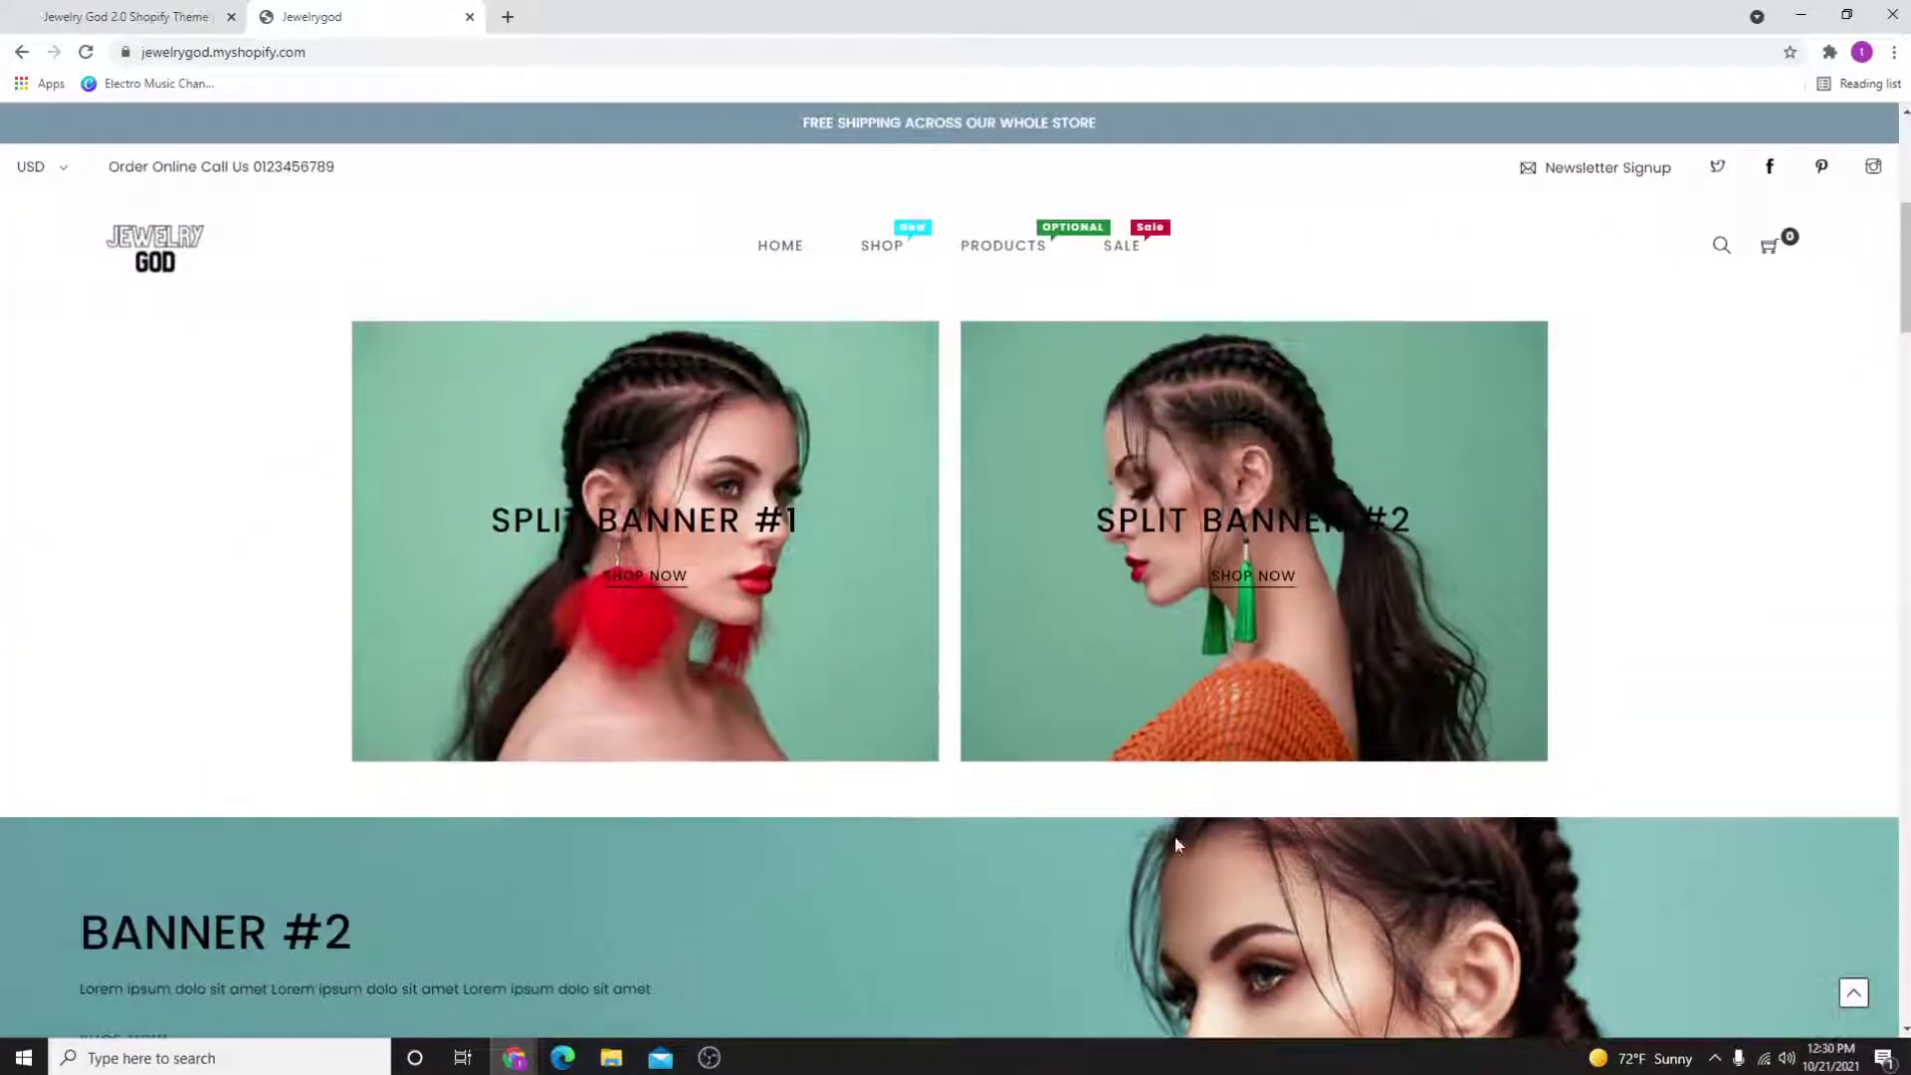
pyautogui.scroll(-5, 1164, 837)
pyautogui.scroll(-2, 1120, 837)
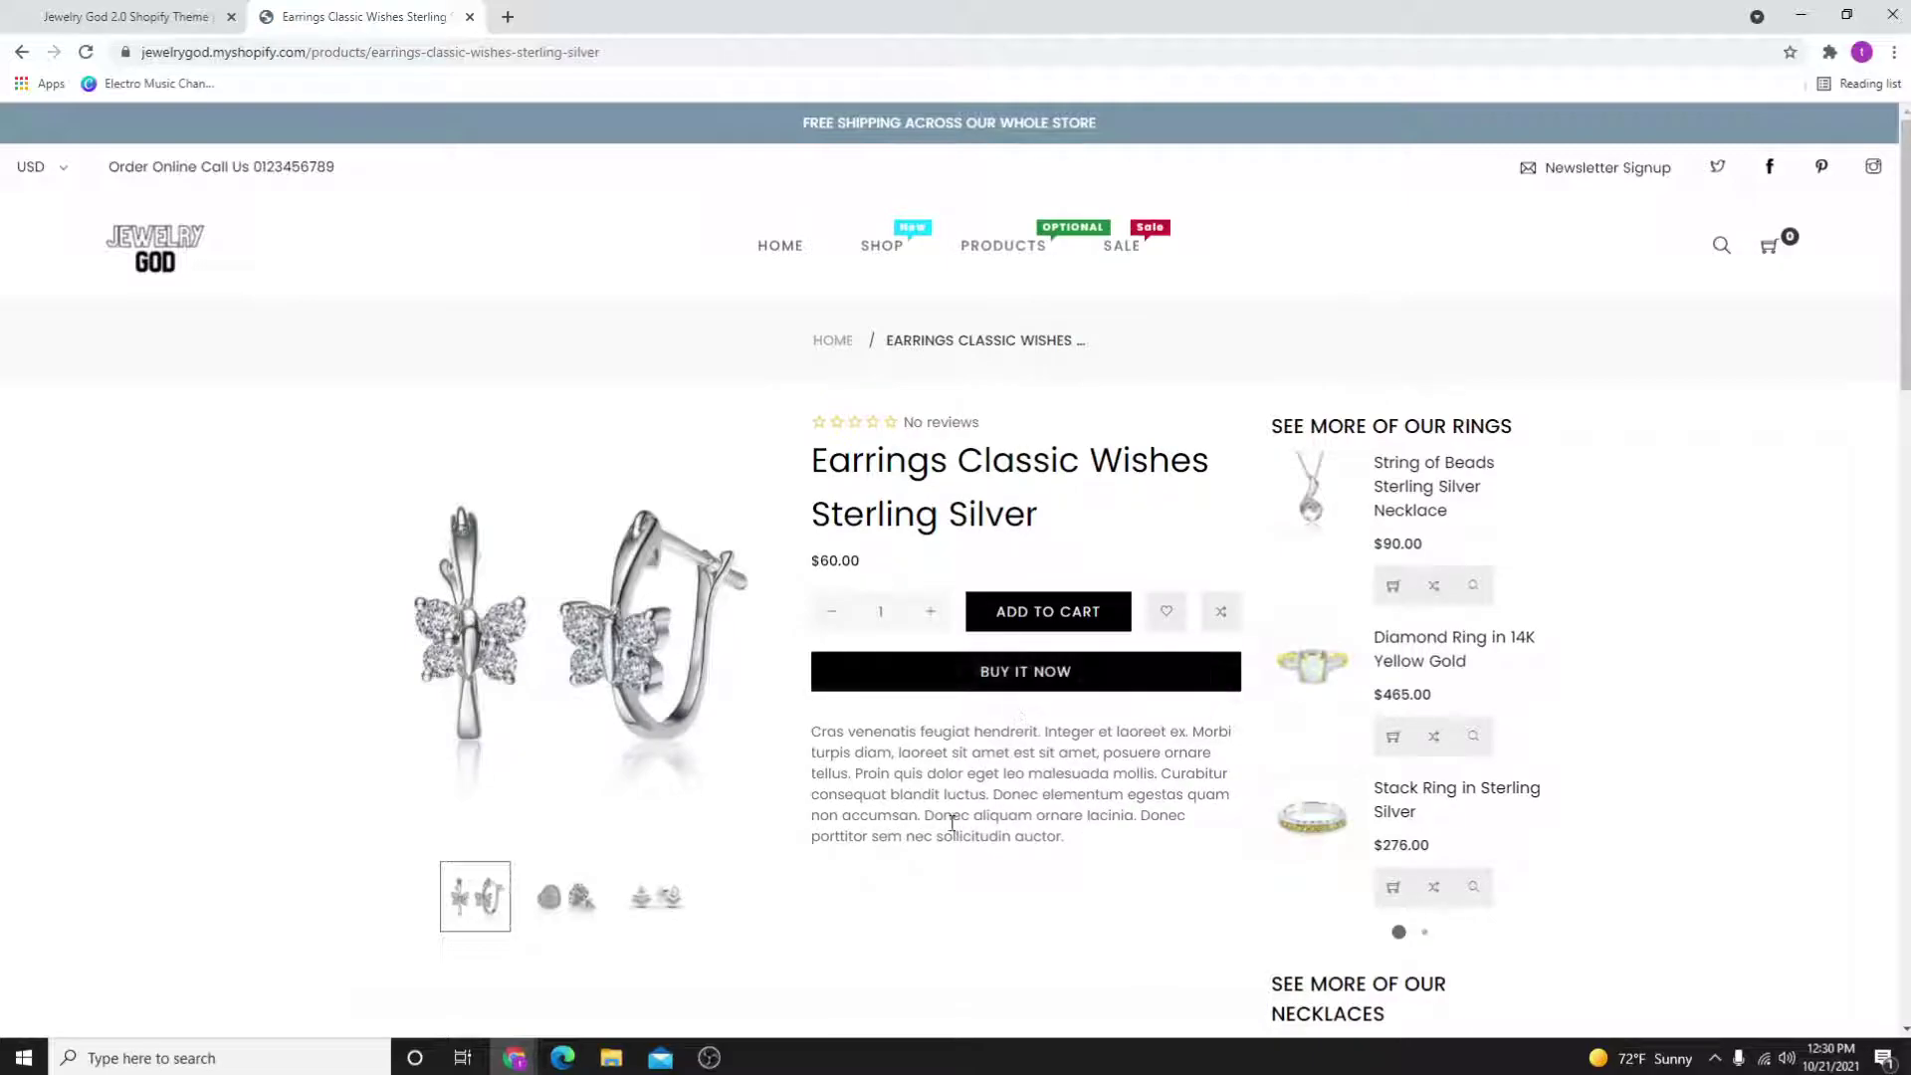
pyautogui.scroll(-2, 952, 826)
pyautogui.scroll(2, 951, 826)
pyautogui.scroll(-5, 876, 885)
pyautogui.scroll(-3, 877, 886)
pyautogui.scroll(5, 675, 721)
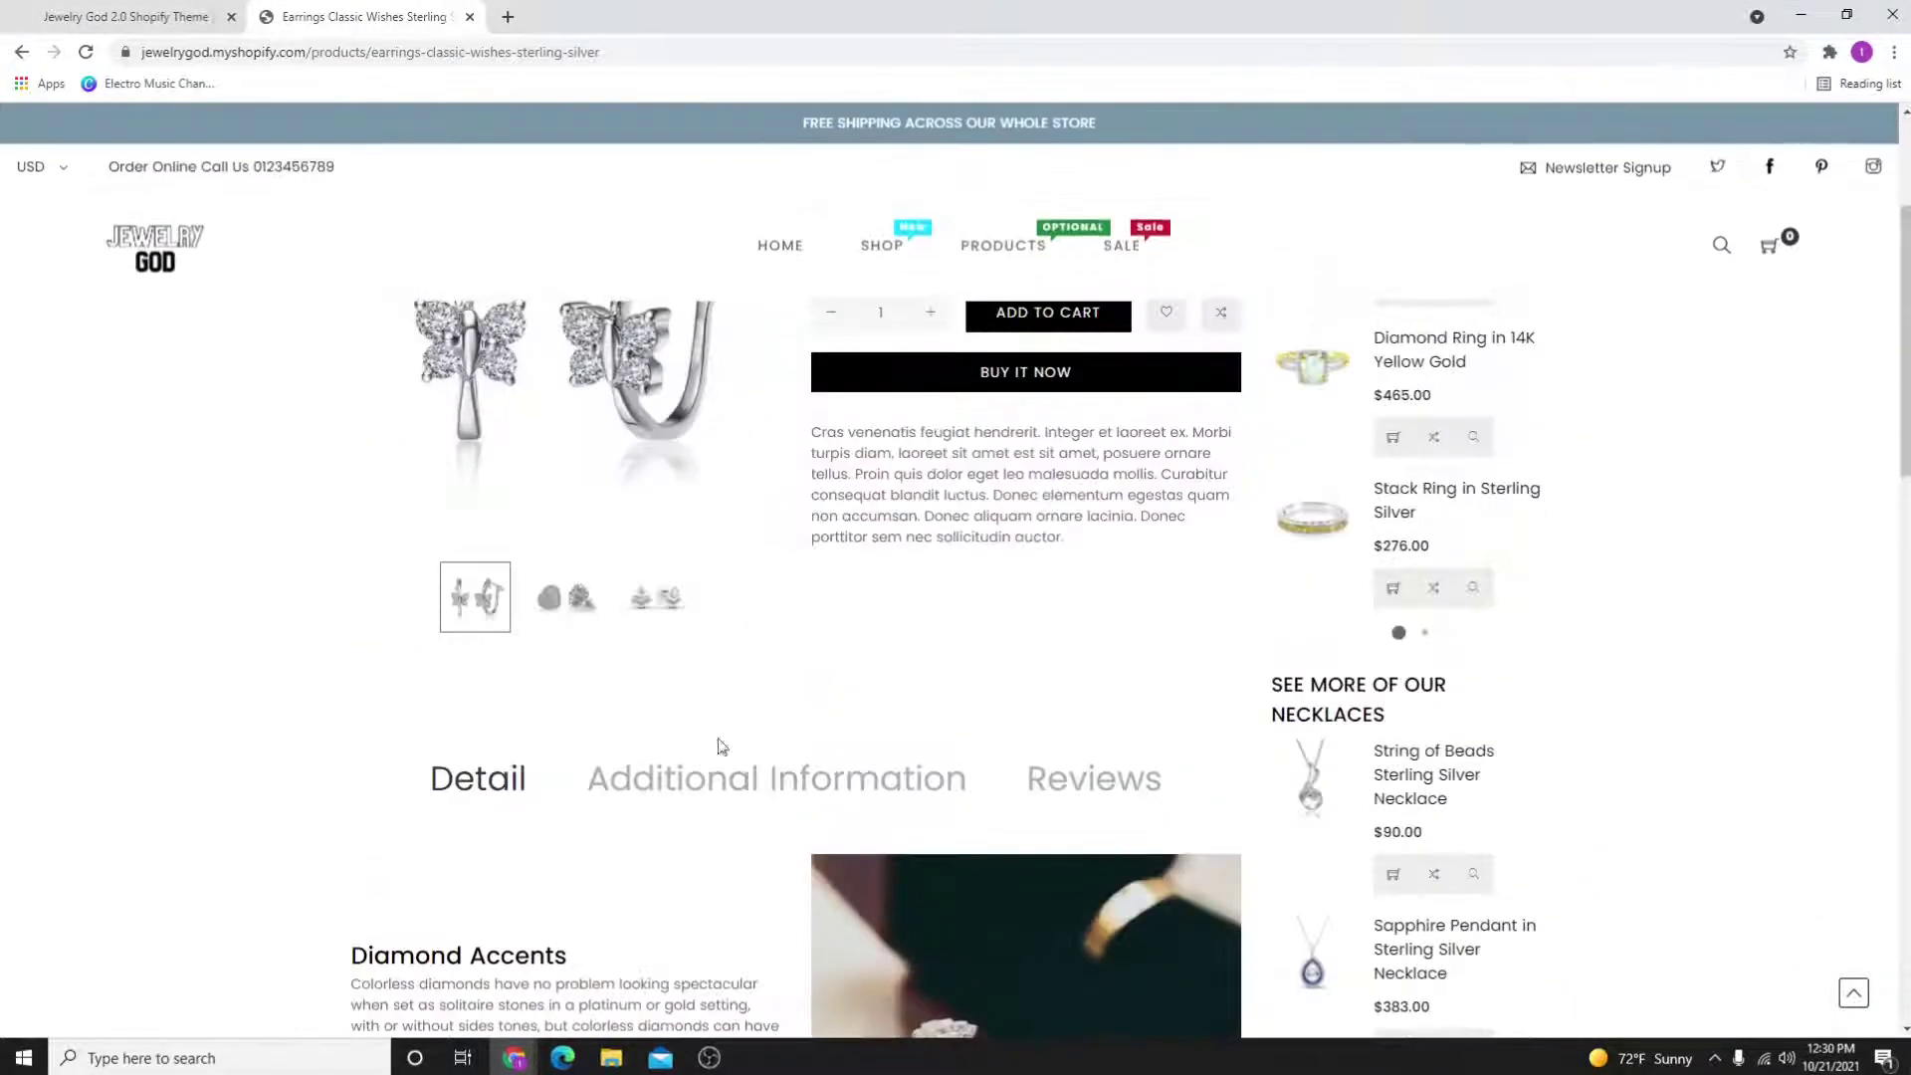
pyautogui.scroll(3, 675, 722)
# - Return to the store homepage, show the Necklace products, then go to the collections page
pyautogui.click(180, 248)
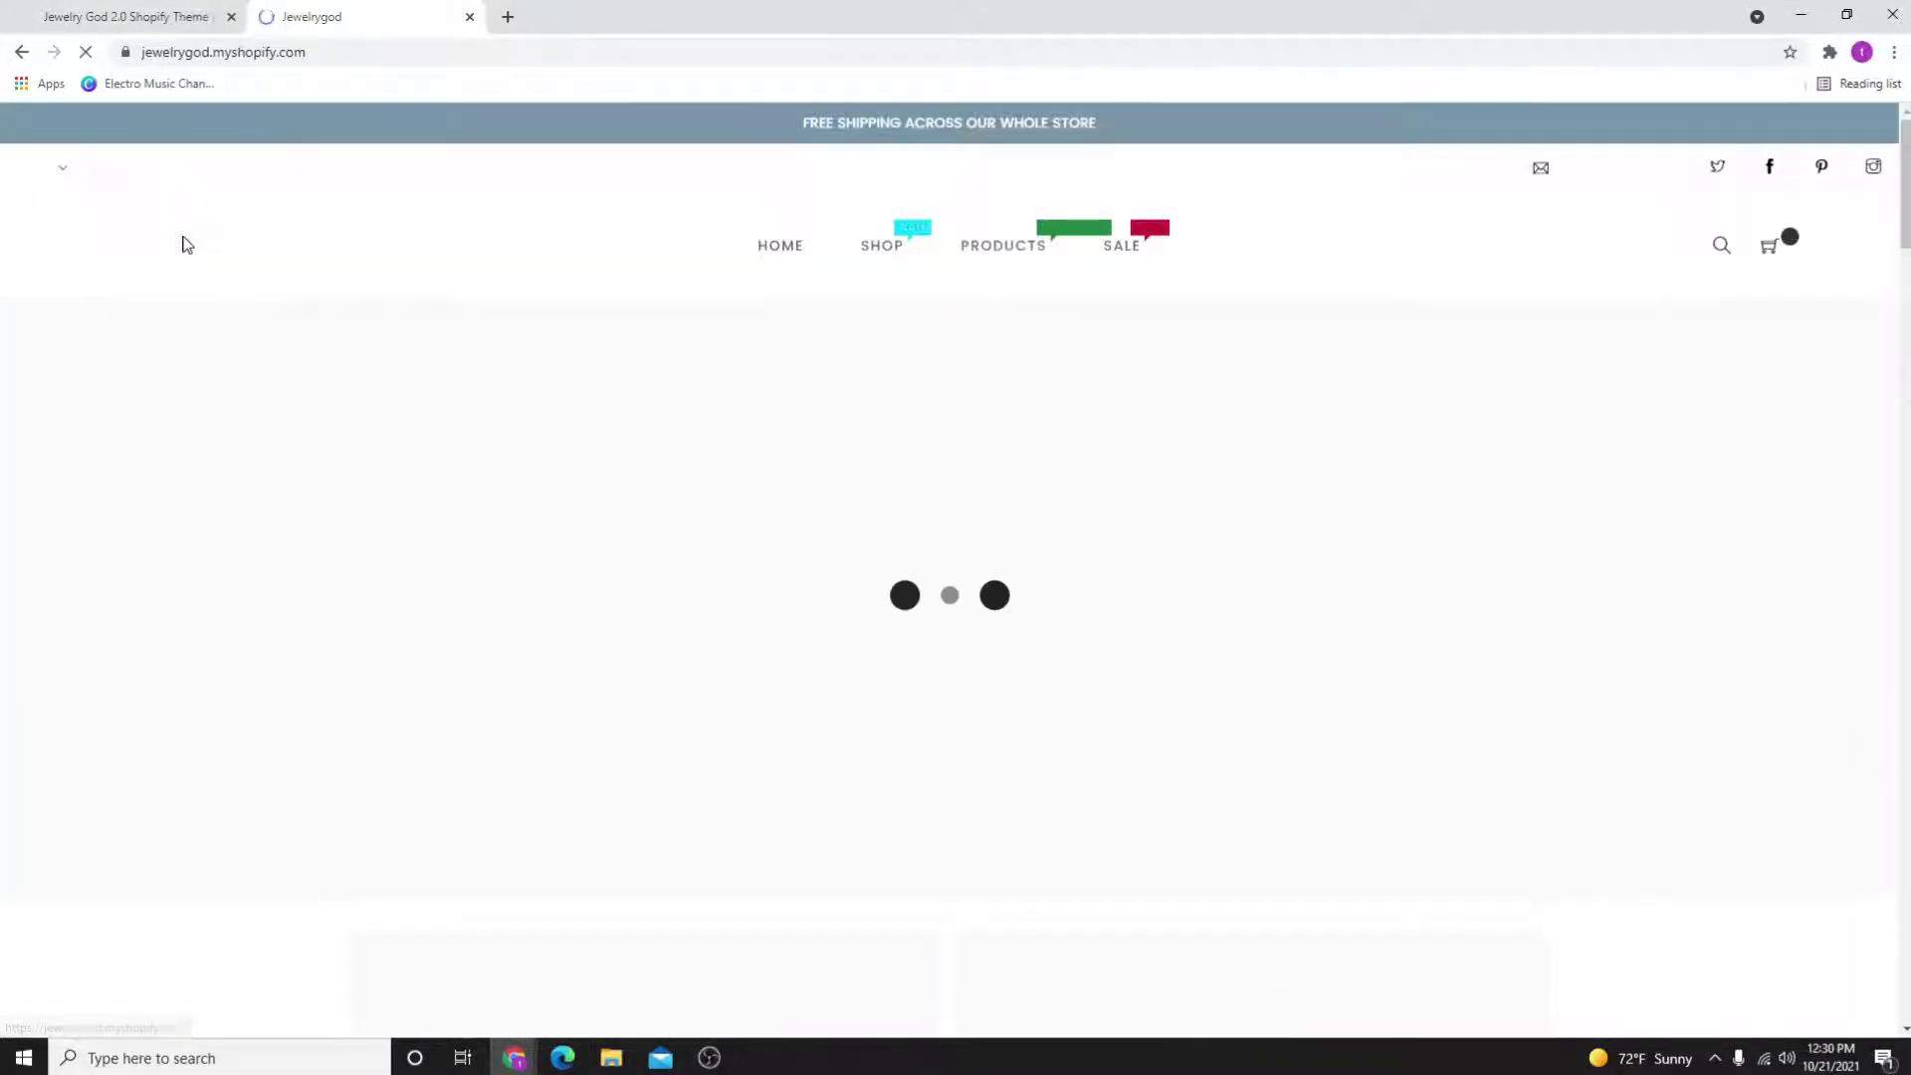
pyautogui.scroll(-5, 1209, 529)
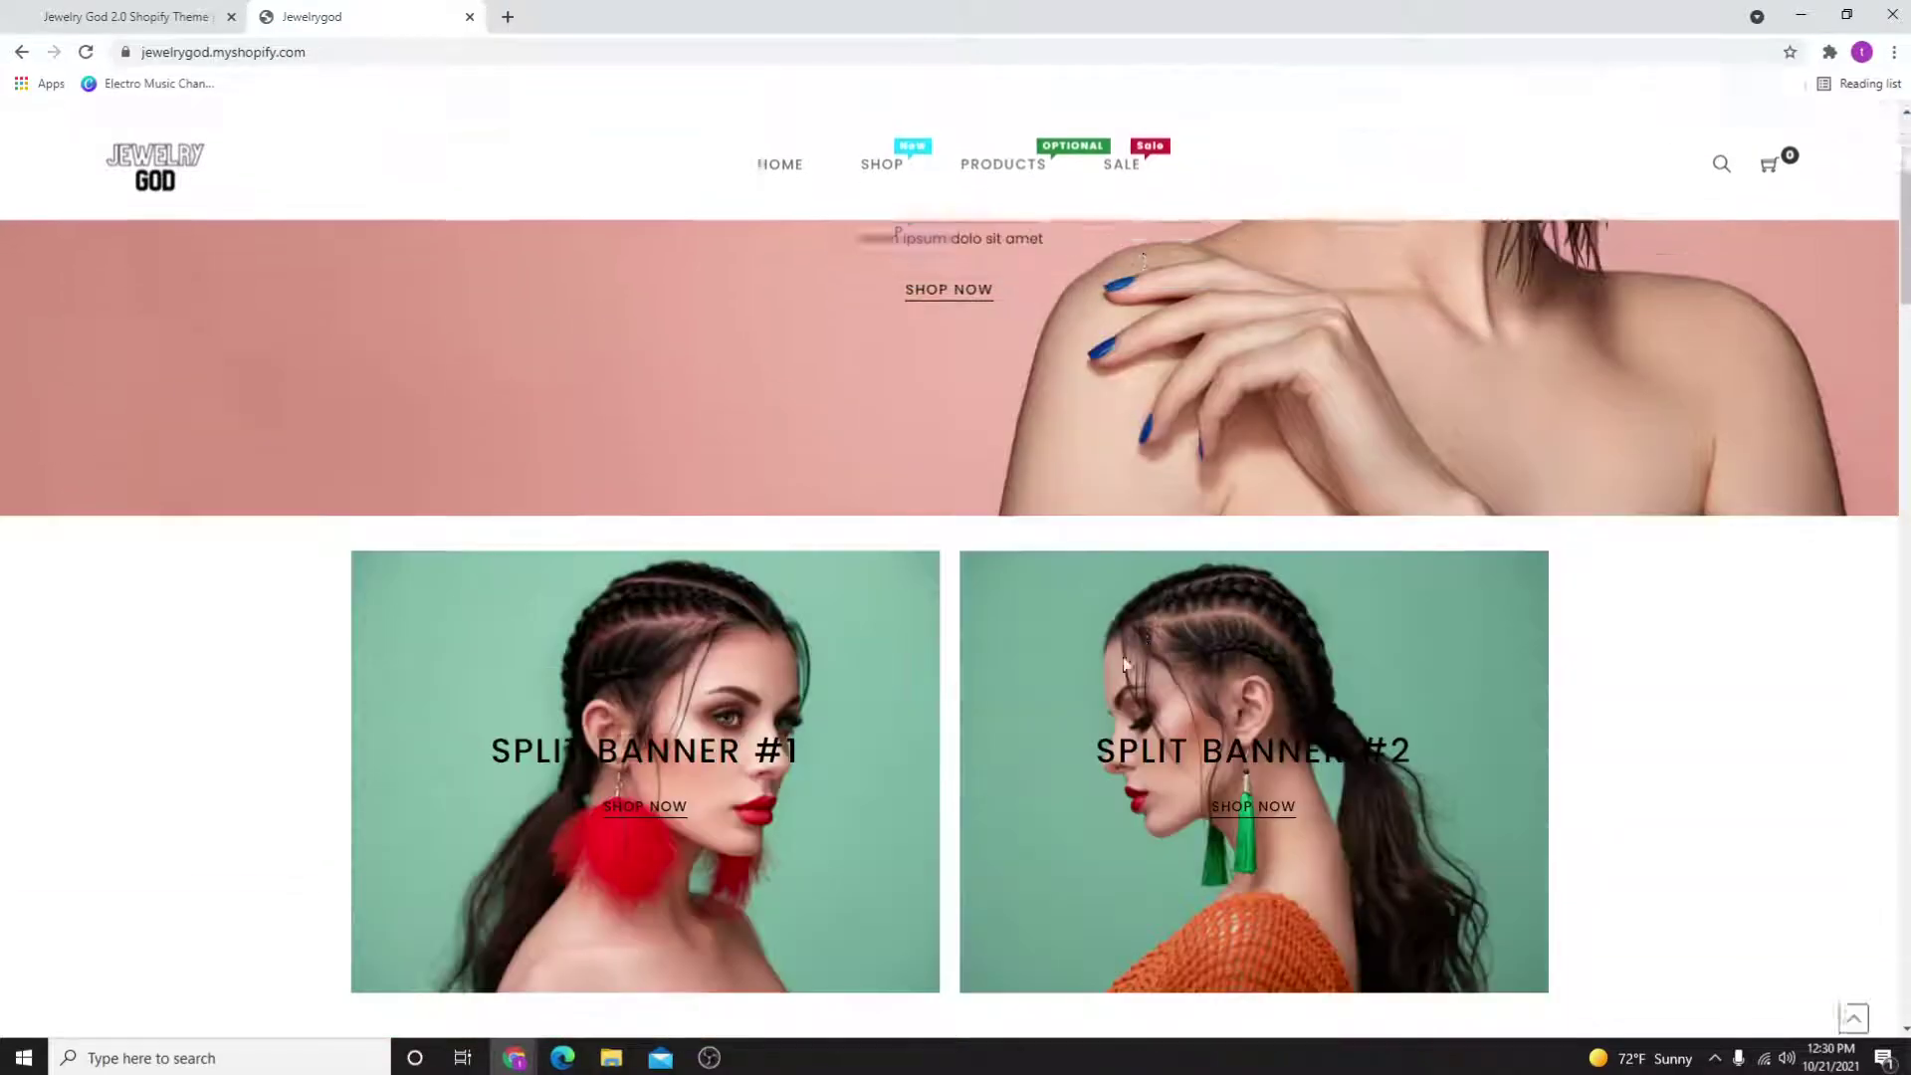
pyautogui.scroll(-5, 1106, 693)
pyautogui.scroll(-5, 1107, 693)
pyautogui.scroll(-3, 793, 569)
pyautogui.scroll(4, 793, 568)
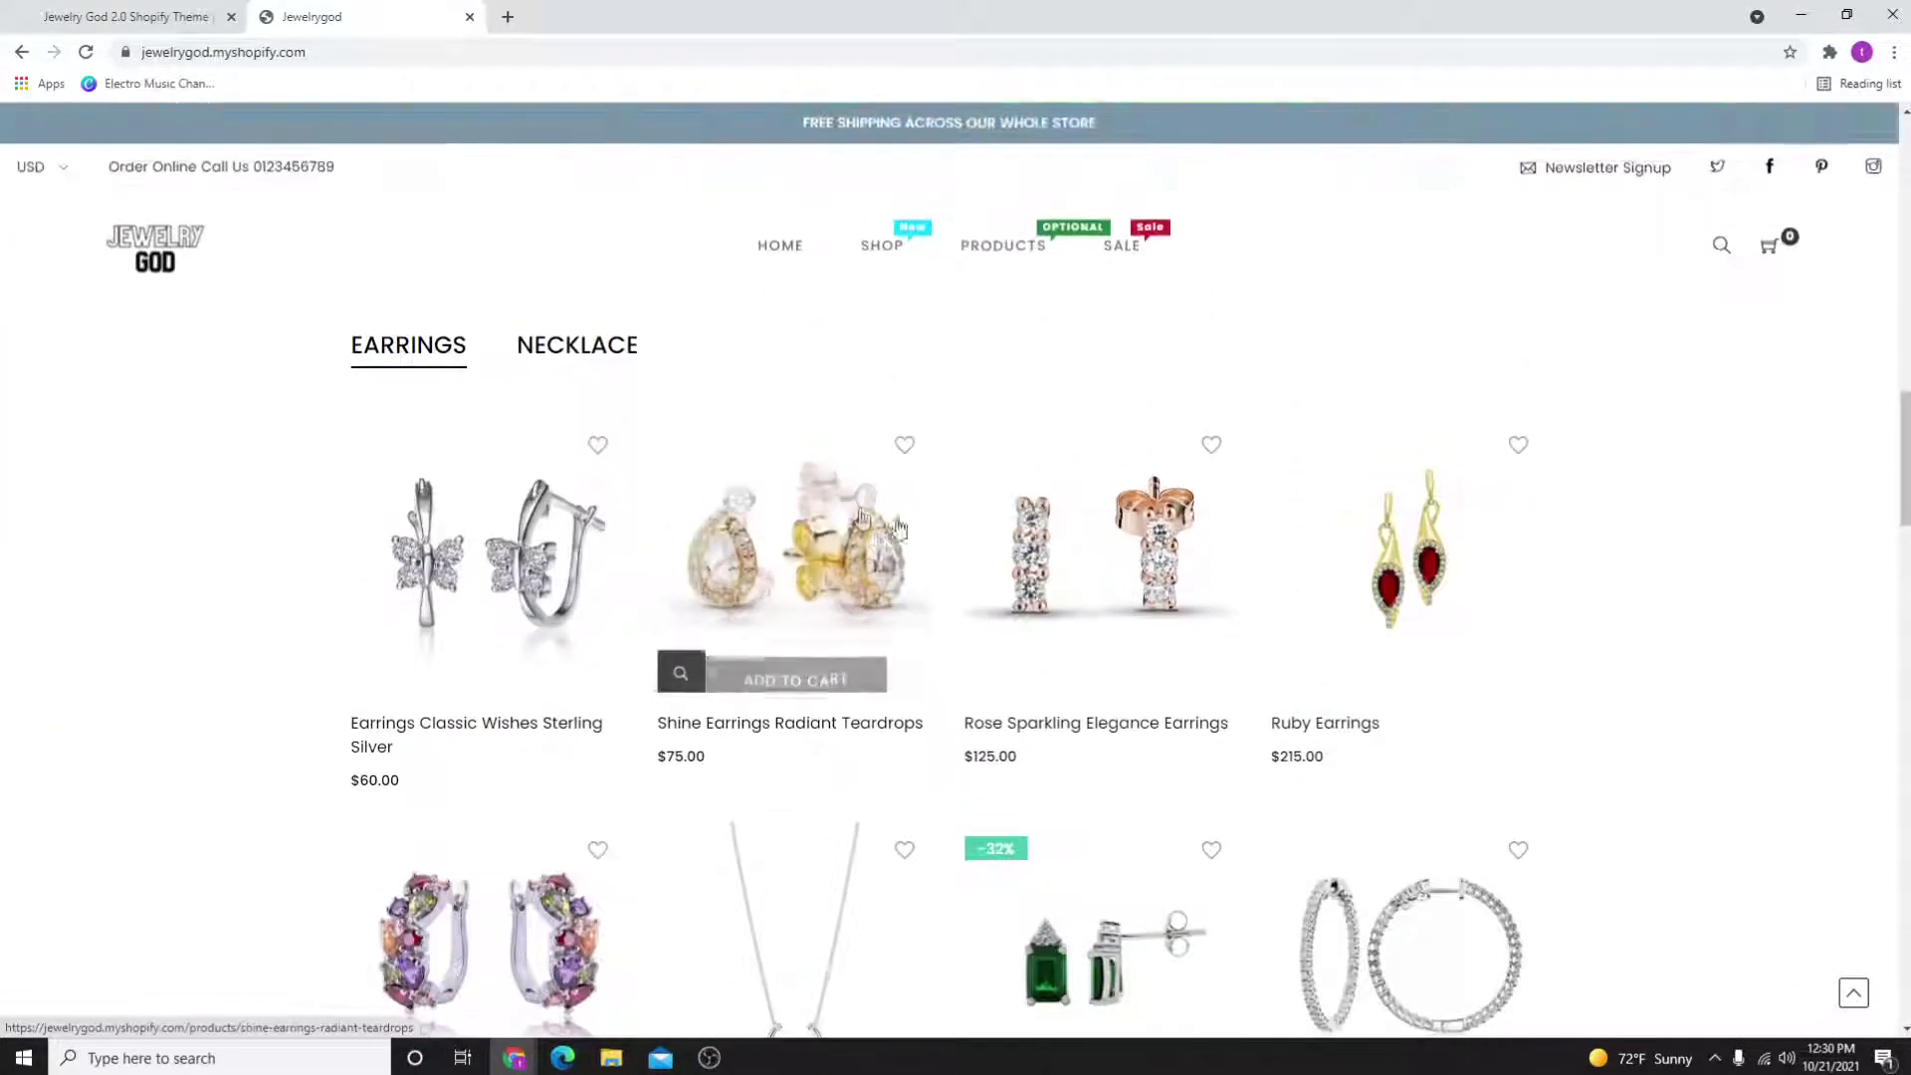
pyautogui.scroll(-3, 794, 569)
pyautogui.scroll(-5, 793, 570)
pyautogui.scroll(-5, 929, 598)
pyautogui.scroll(-3, 920, 601)
pyautogui.scroll(3, 870, 619)
pyautogui.scroll(2, 629, 647)
pyautogui.scroll(5, 629, 646)
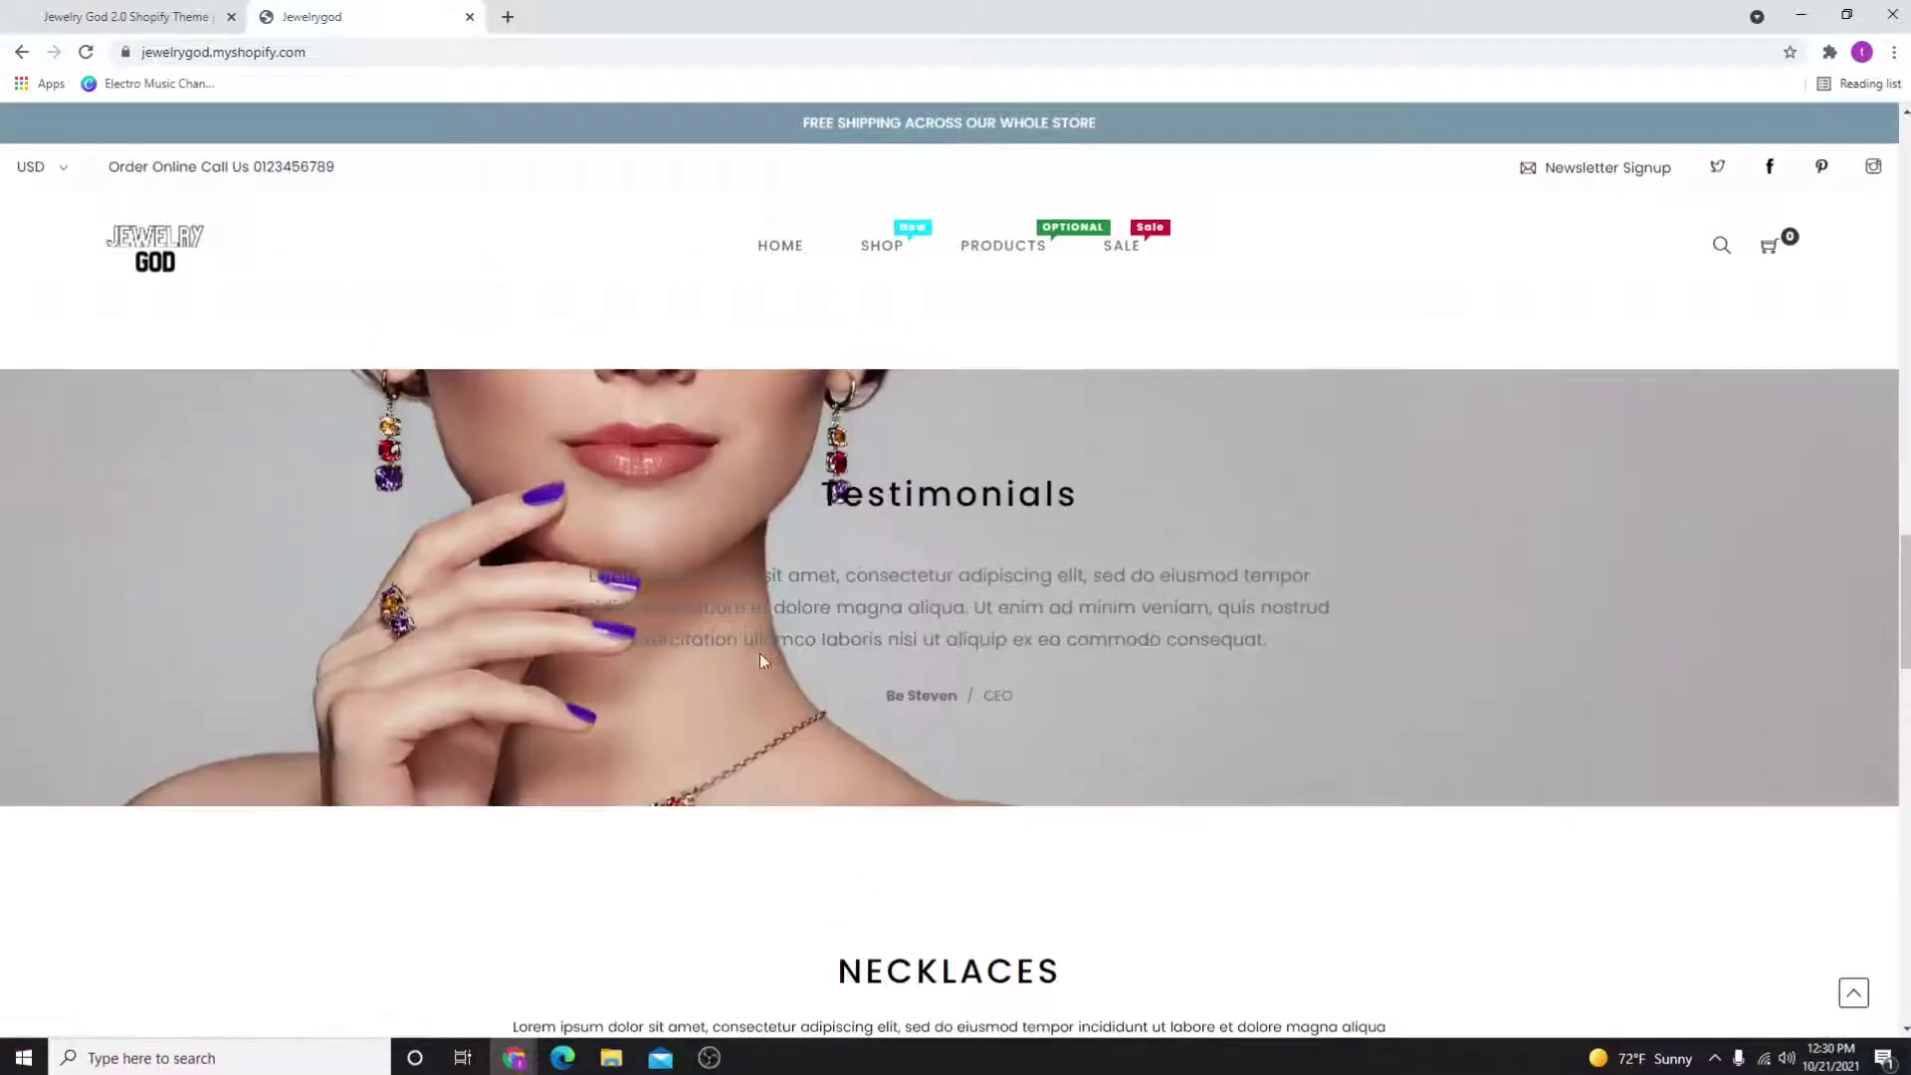
pyautogui.scroll(5, 759, 652)
pyautogui.scroll(2, 761, 652)
pyautogui.click(580, 546)
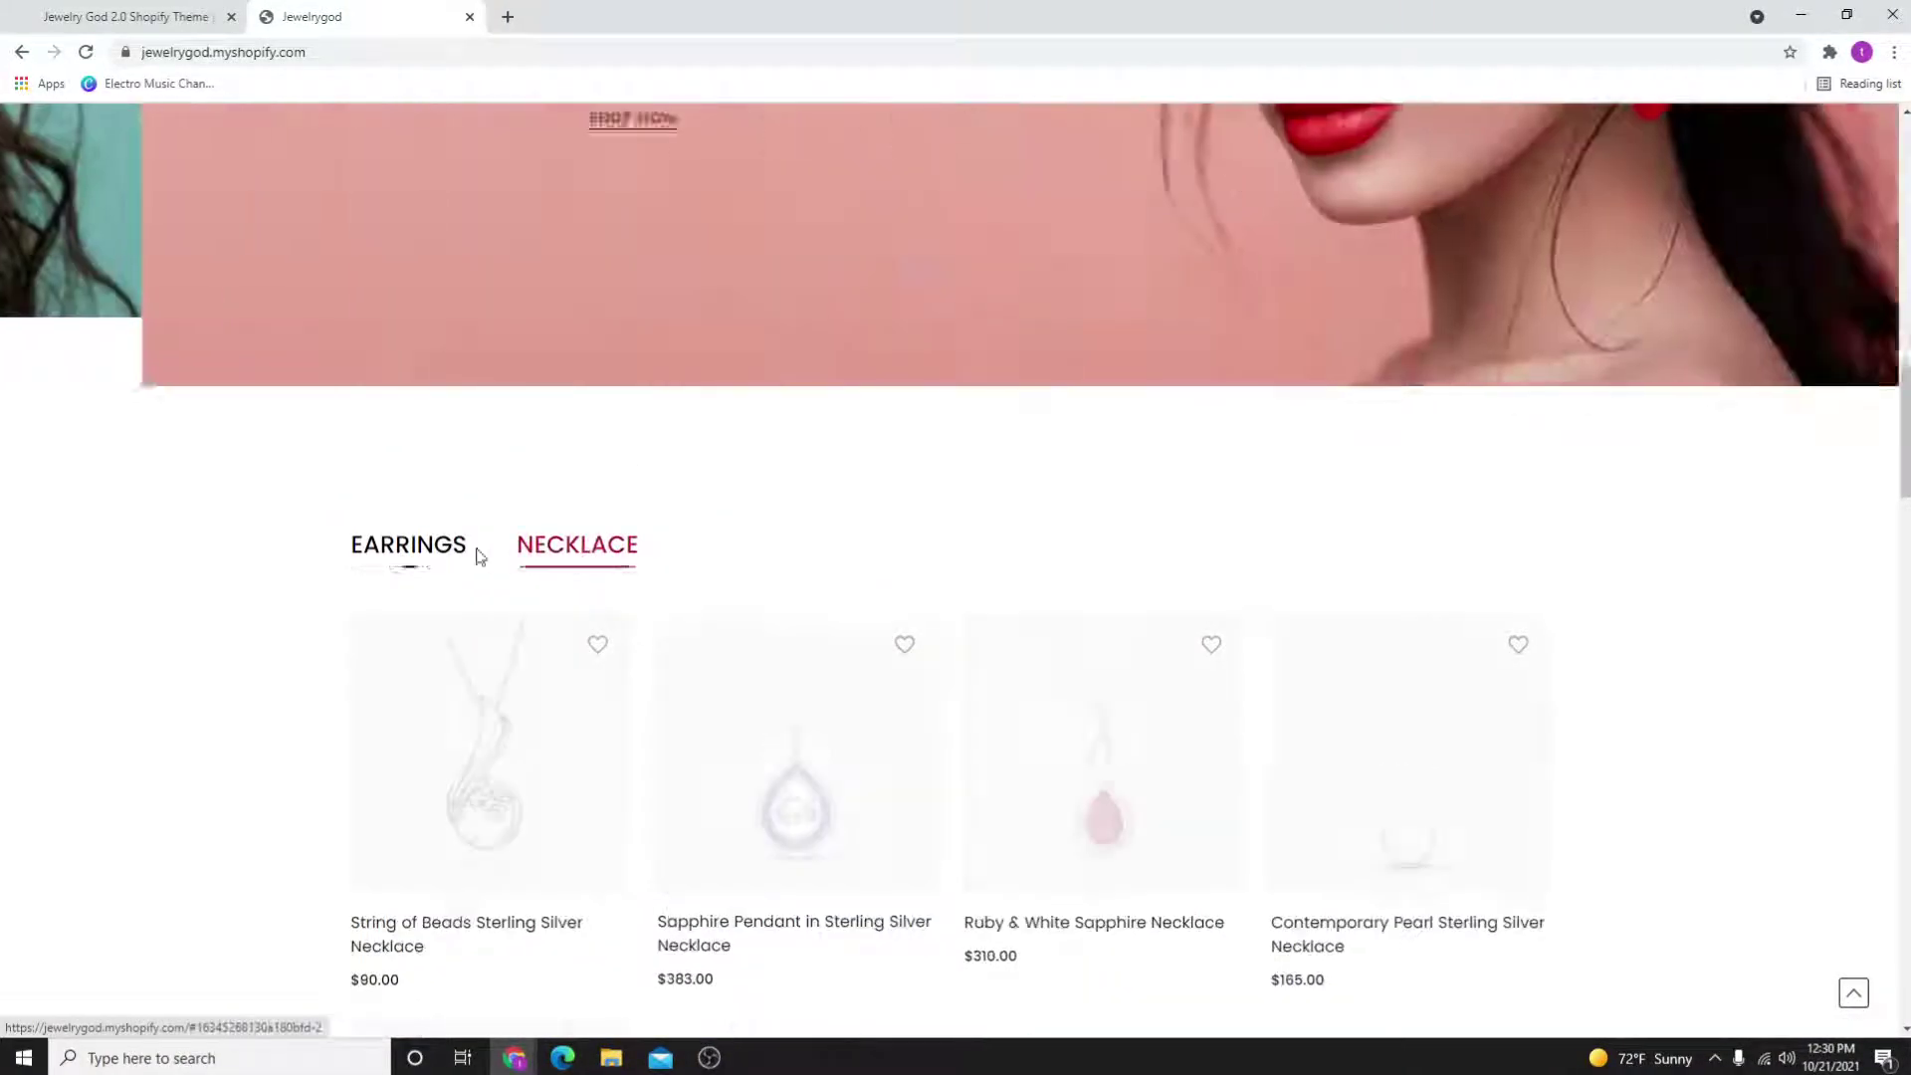
pyautogui.scroll(8, 894, 448)
pyautogui.scroll(3, 891, 389)
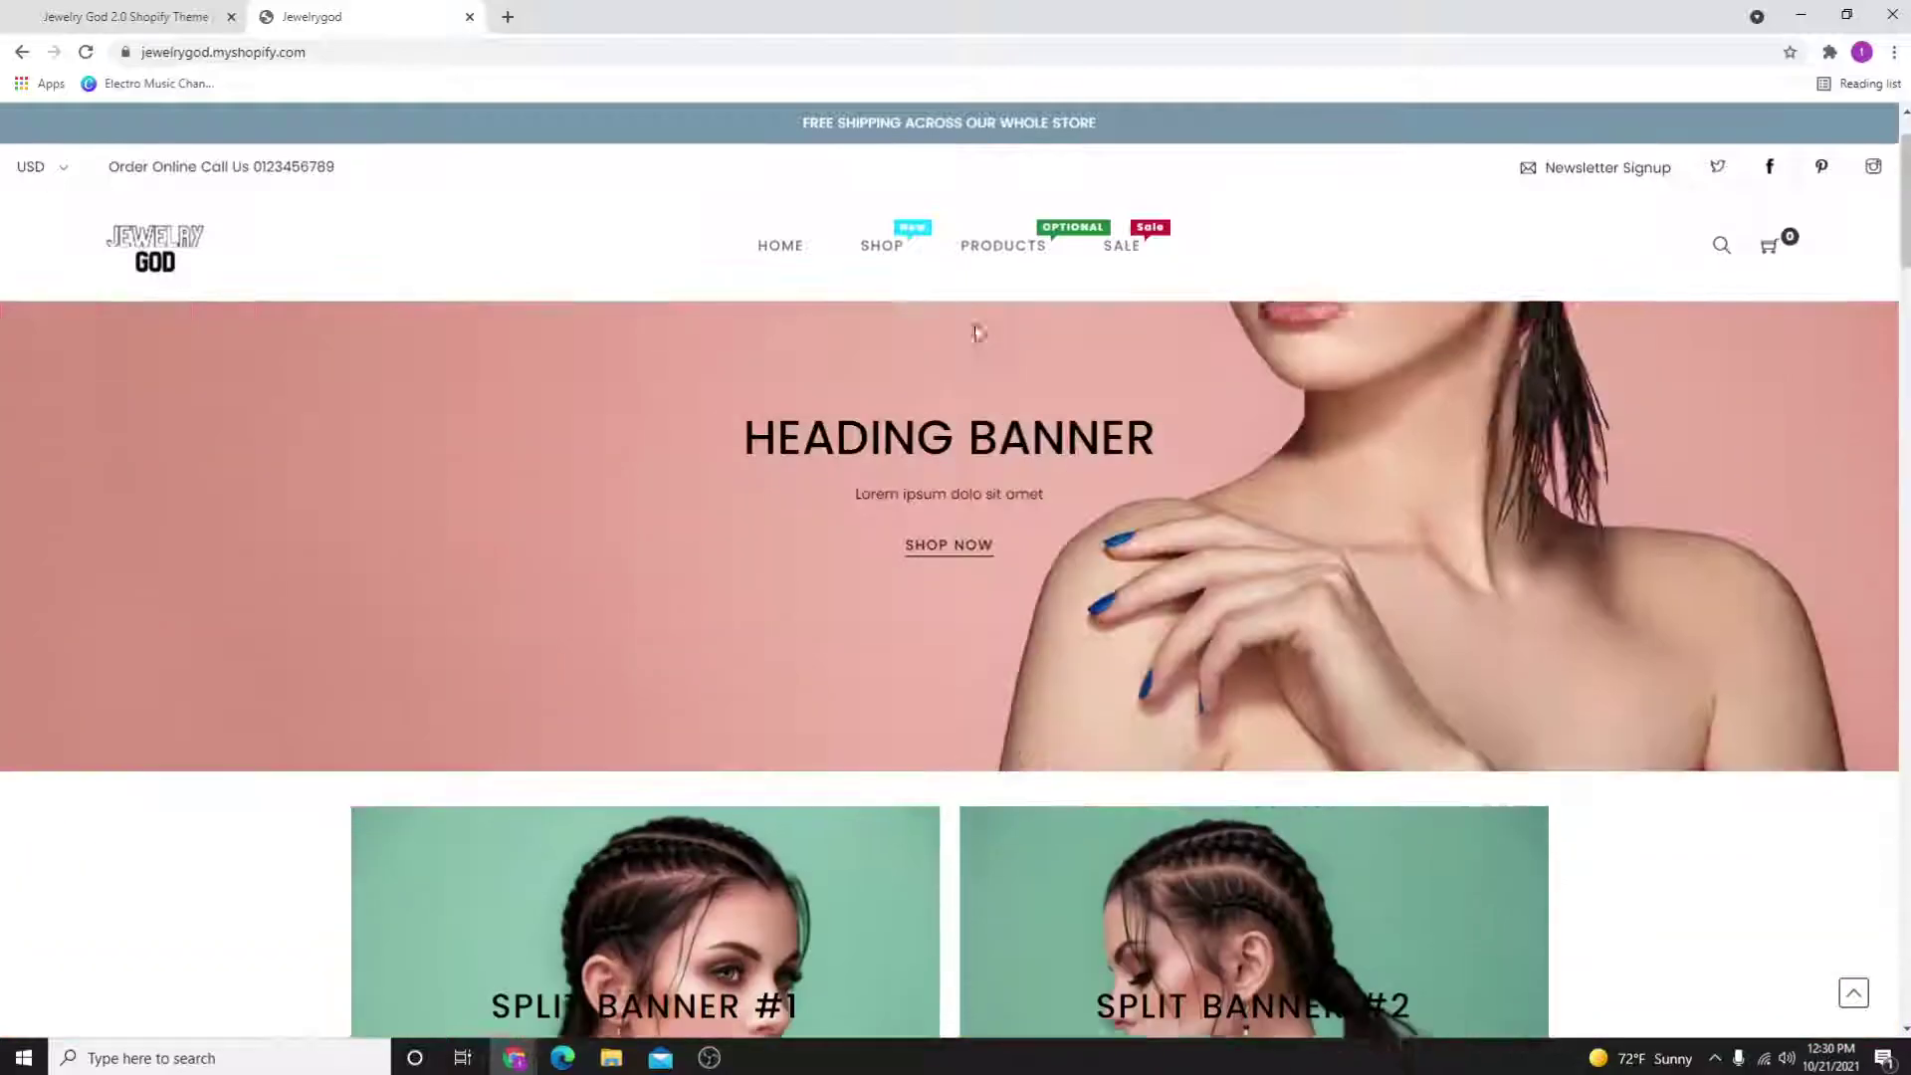
pyautogui.click(880, 245)
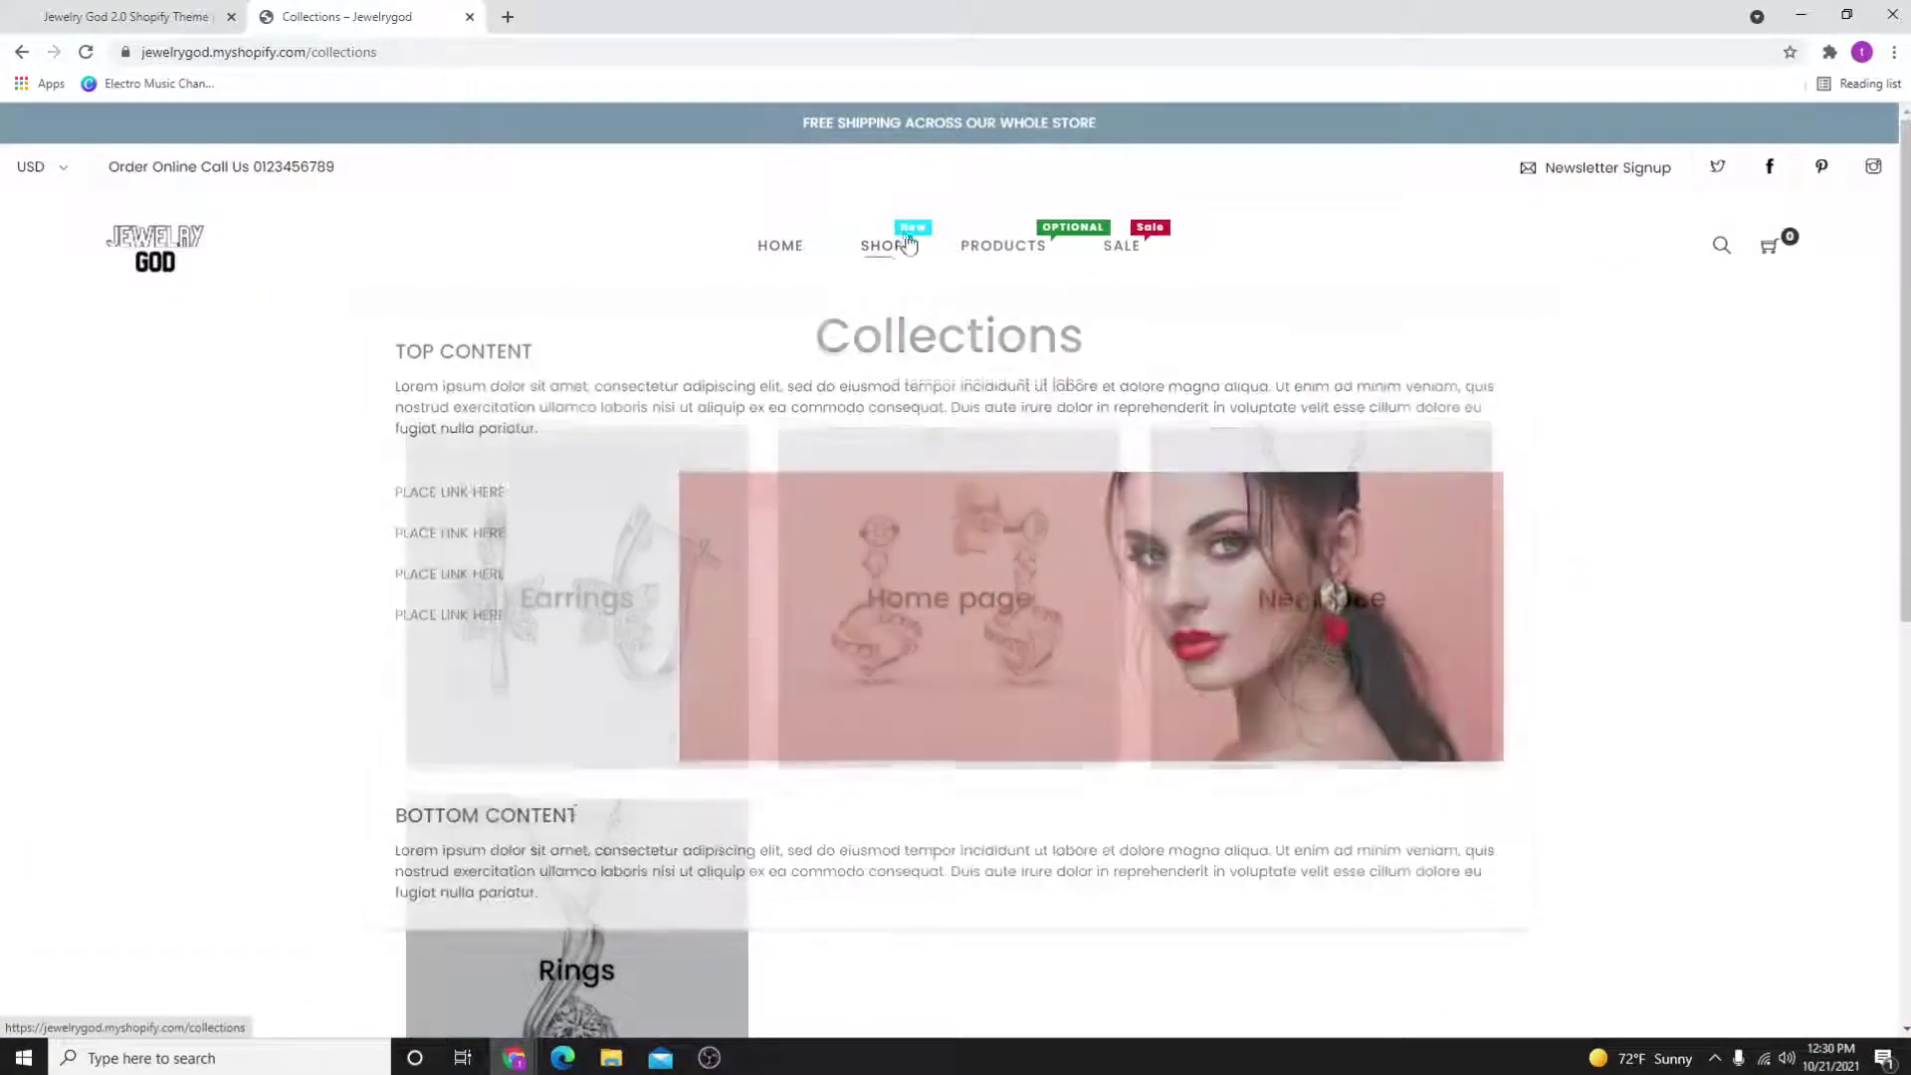
# - Open all products, then the Bridal Ring-RE13325WR10R and String of Beads necklace pages
pyautogui.click(1002, 245)
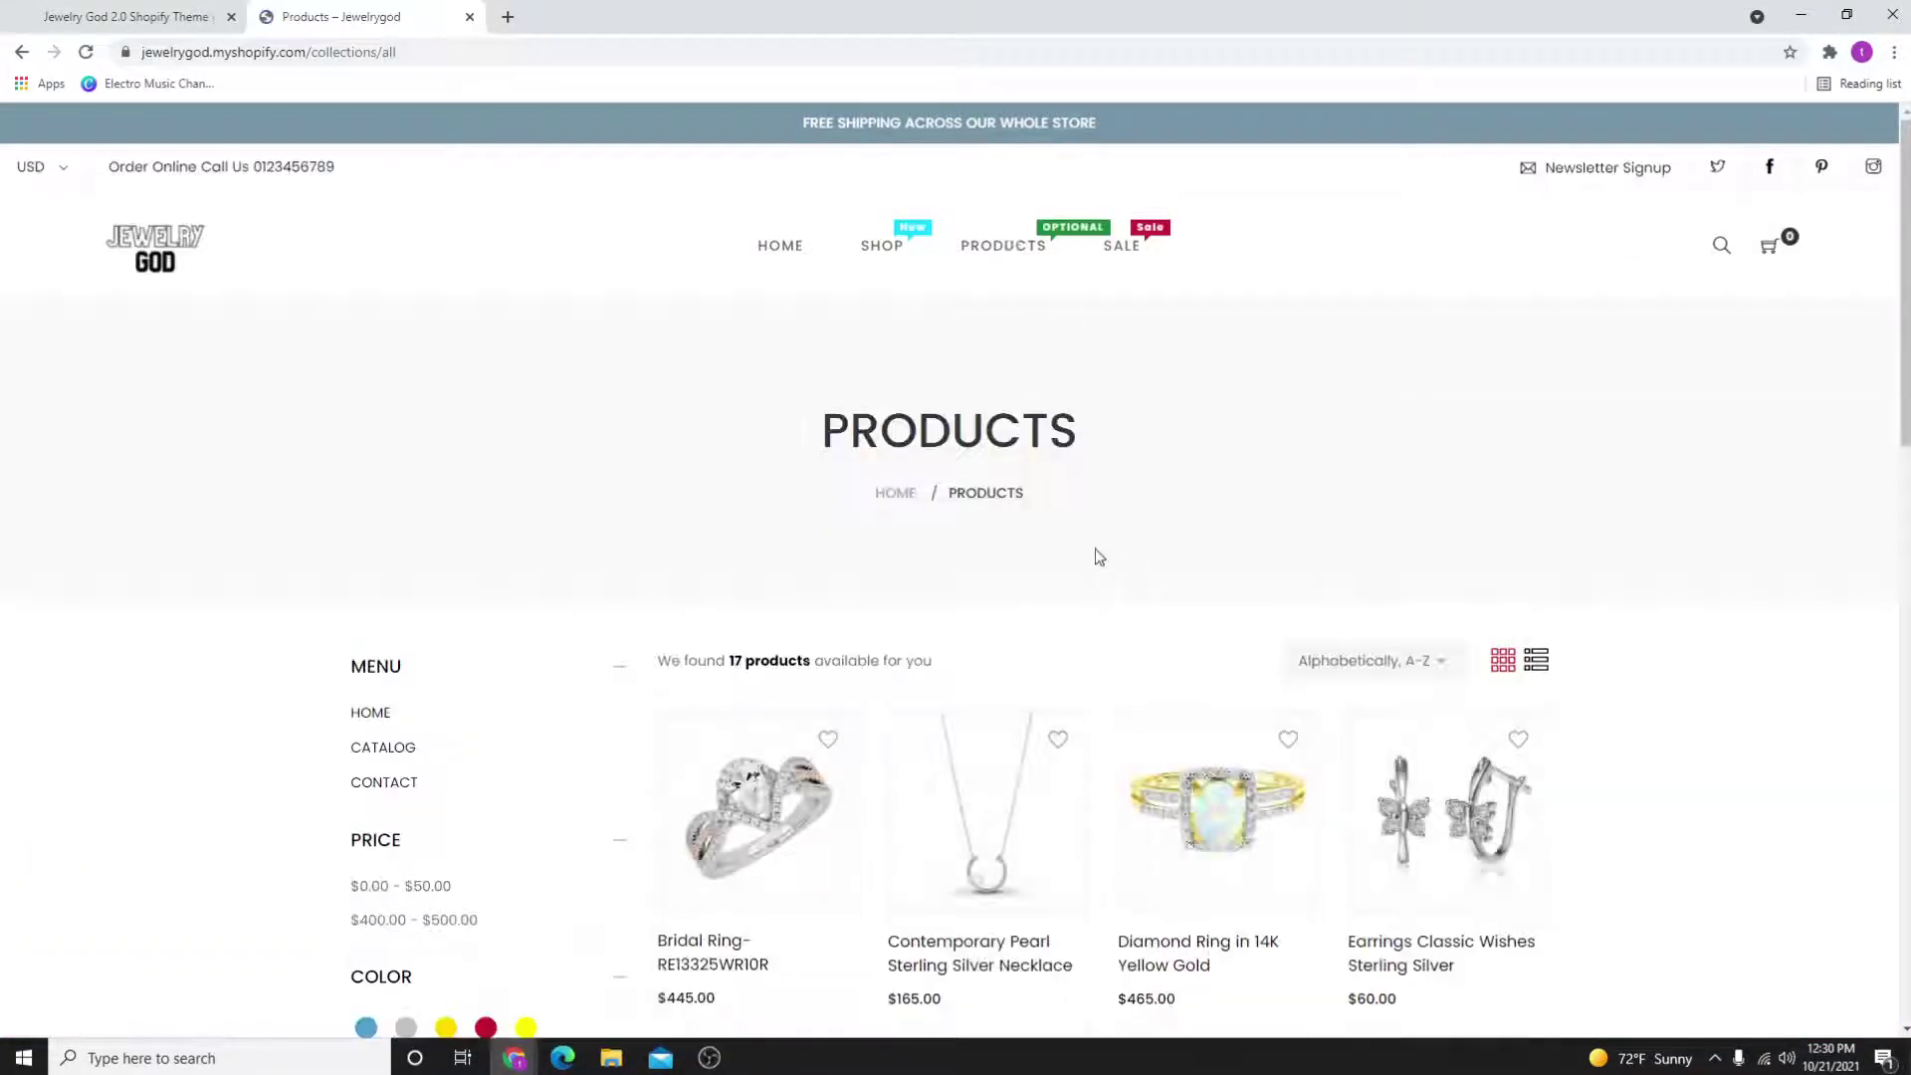
pyautogui.scroll(-2, 1090, 553)
pyautogui.click(741, 286)
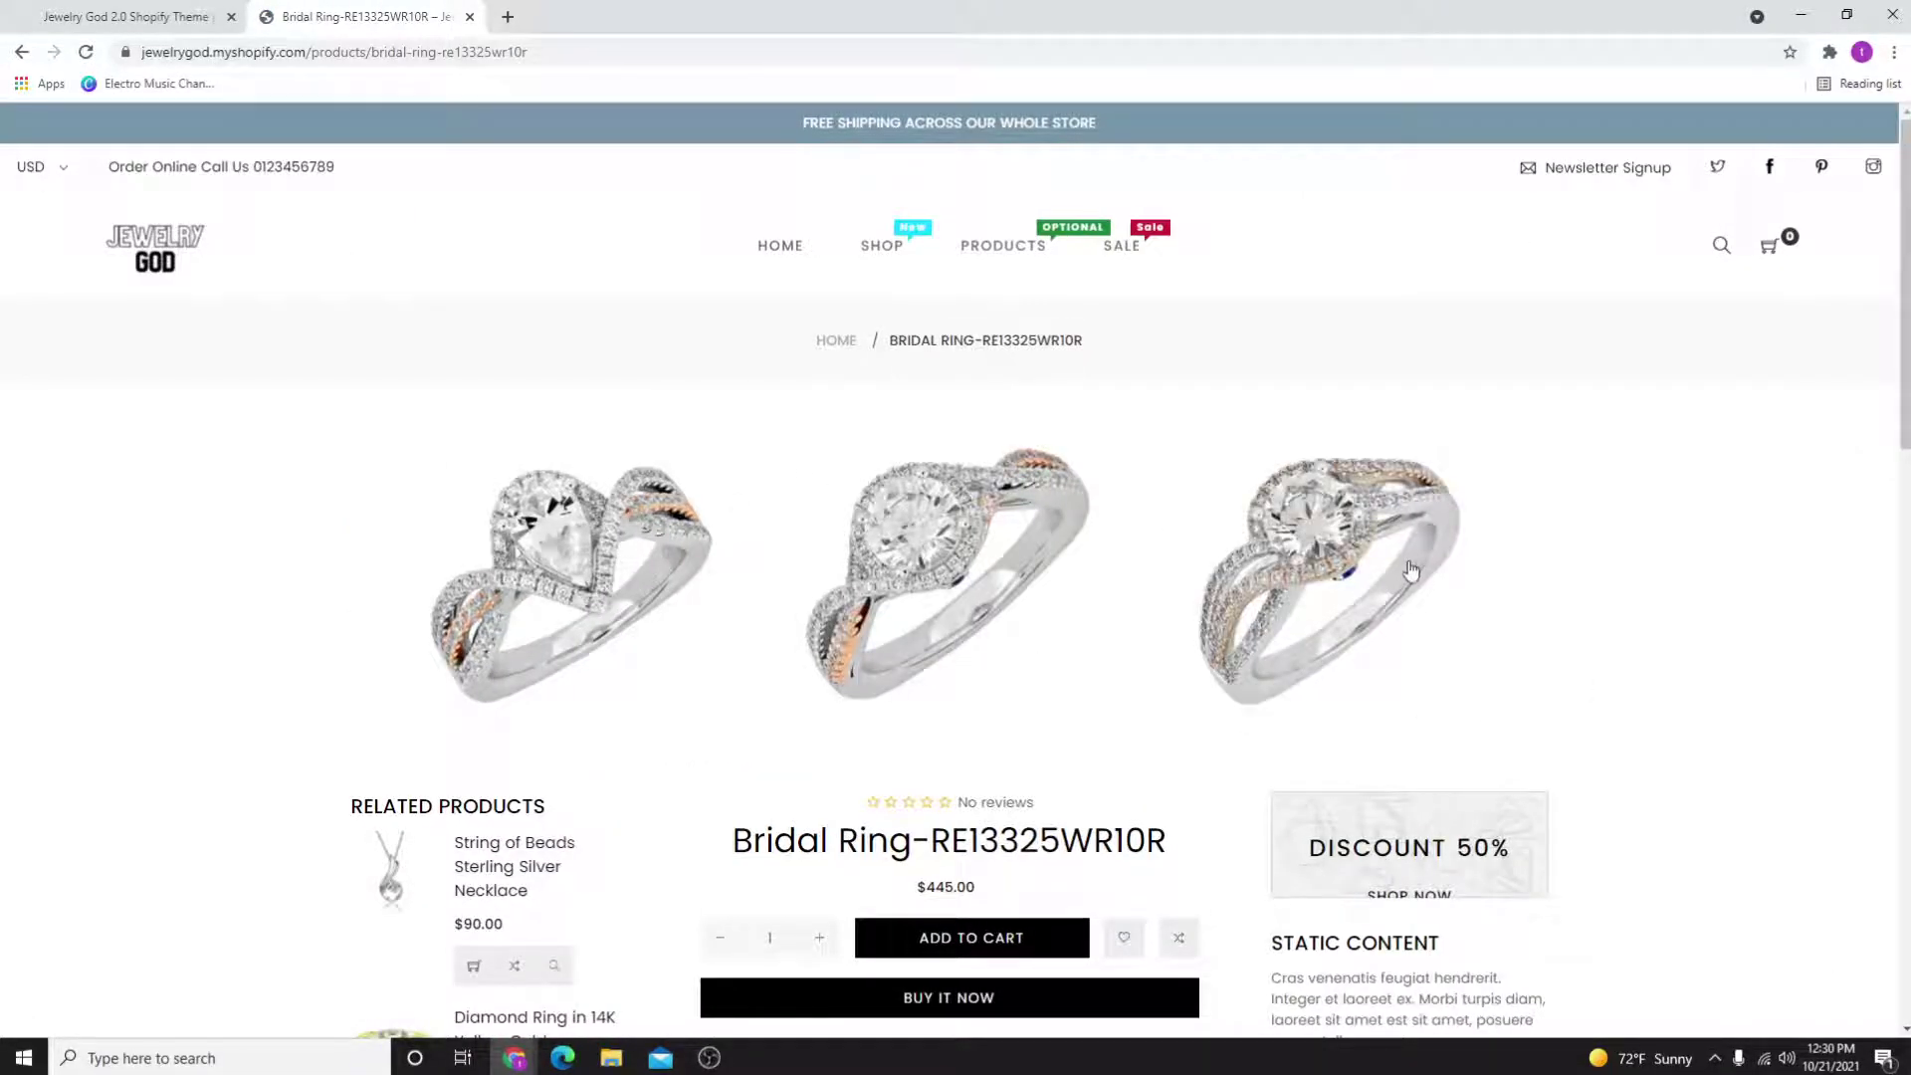
pyautogui.scroll(-3, 1407, 573)
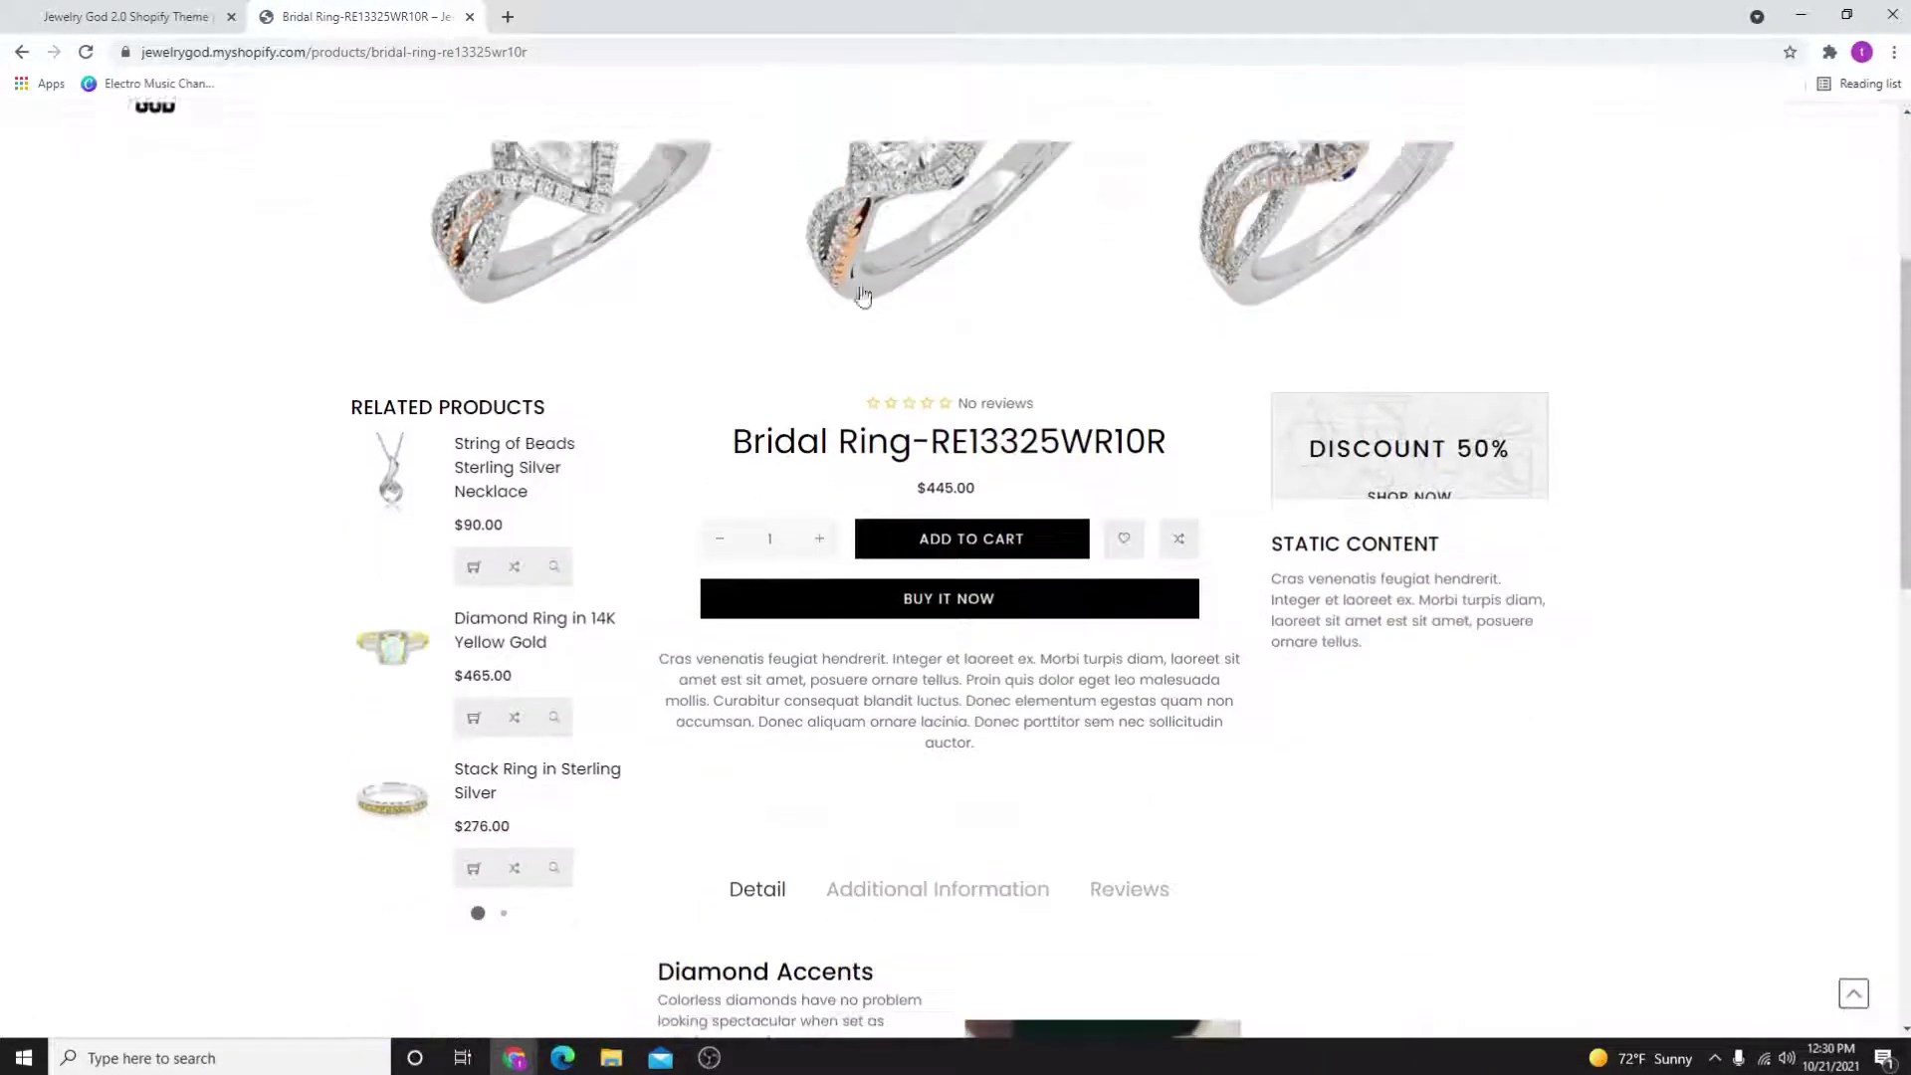
pyautogui.click(505, 447)
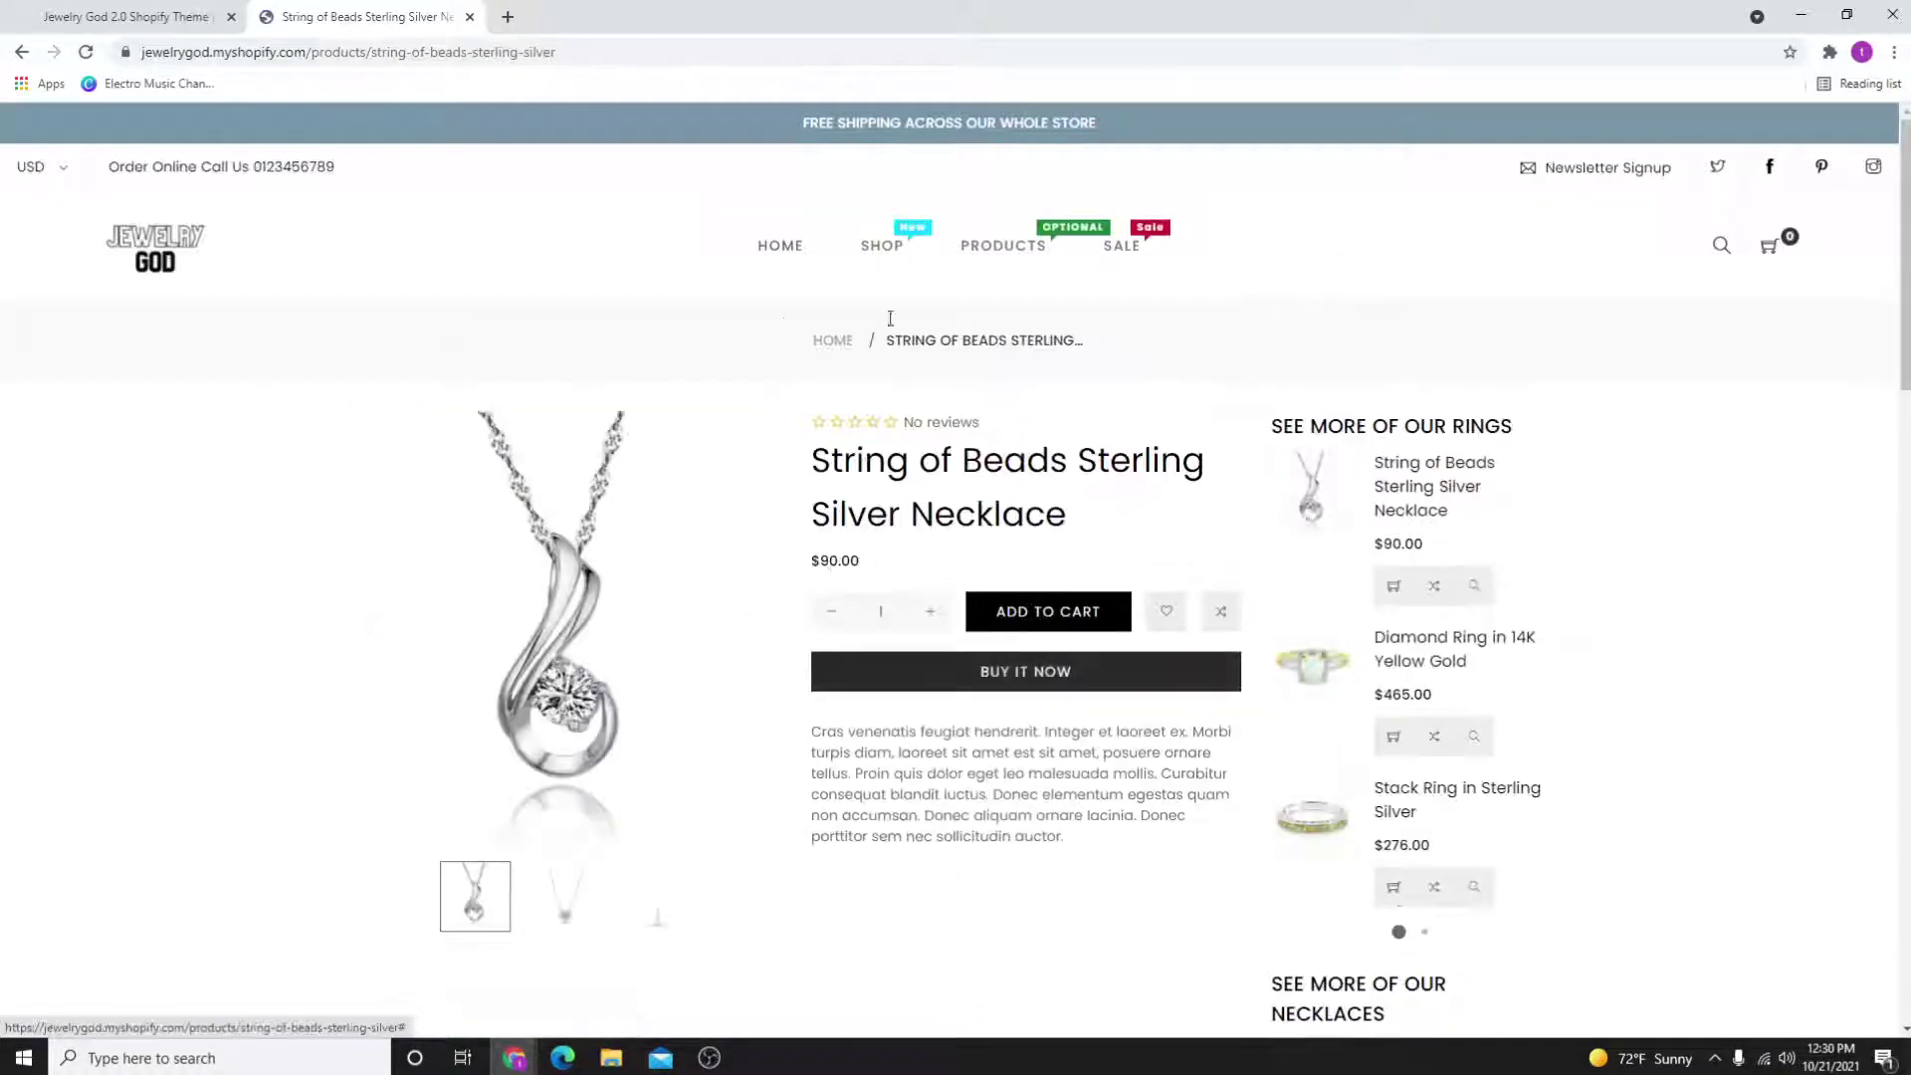
# - Browse the necklace's image carousel and lightbox, go back, then reopen the necklace
pyautogui.click(752, 626)
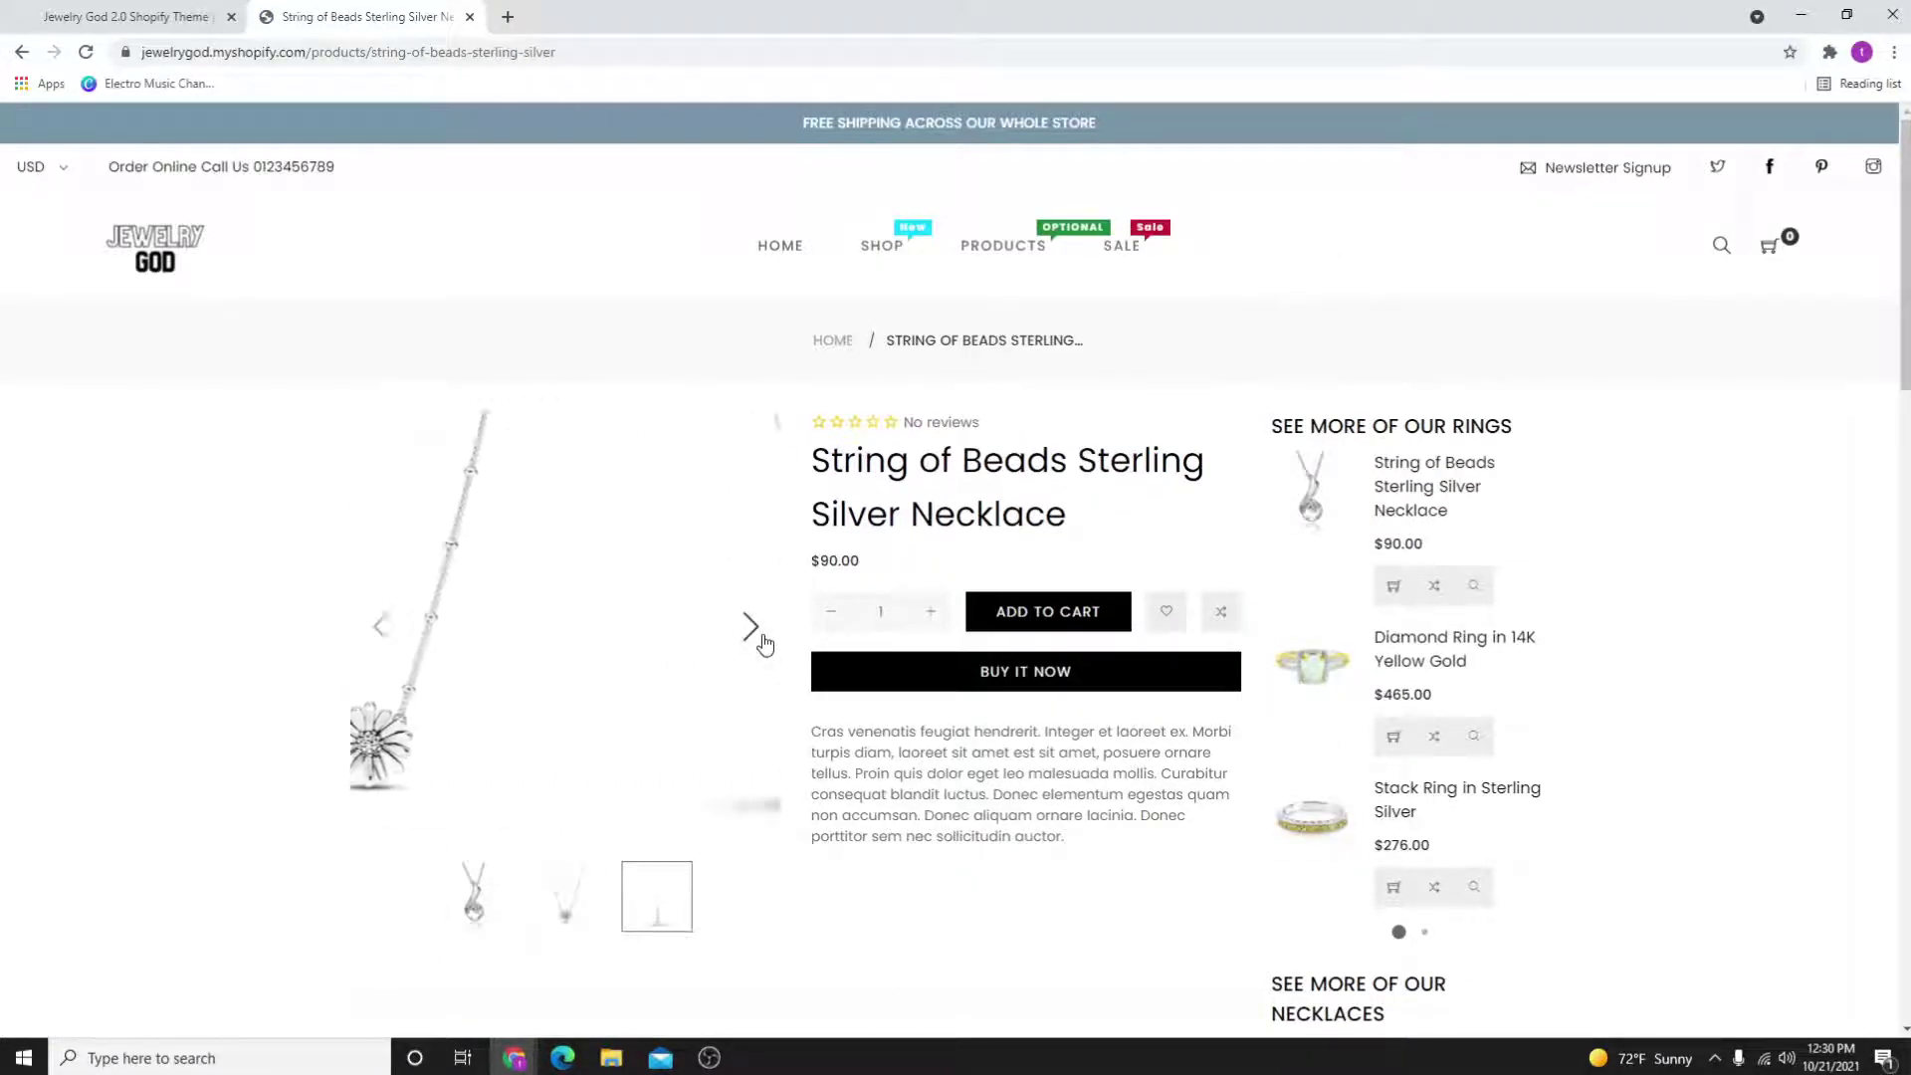
pyautogui.click(463, 623)
pyautogui.click(1537, 350)
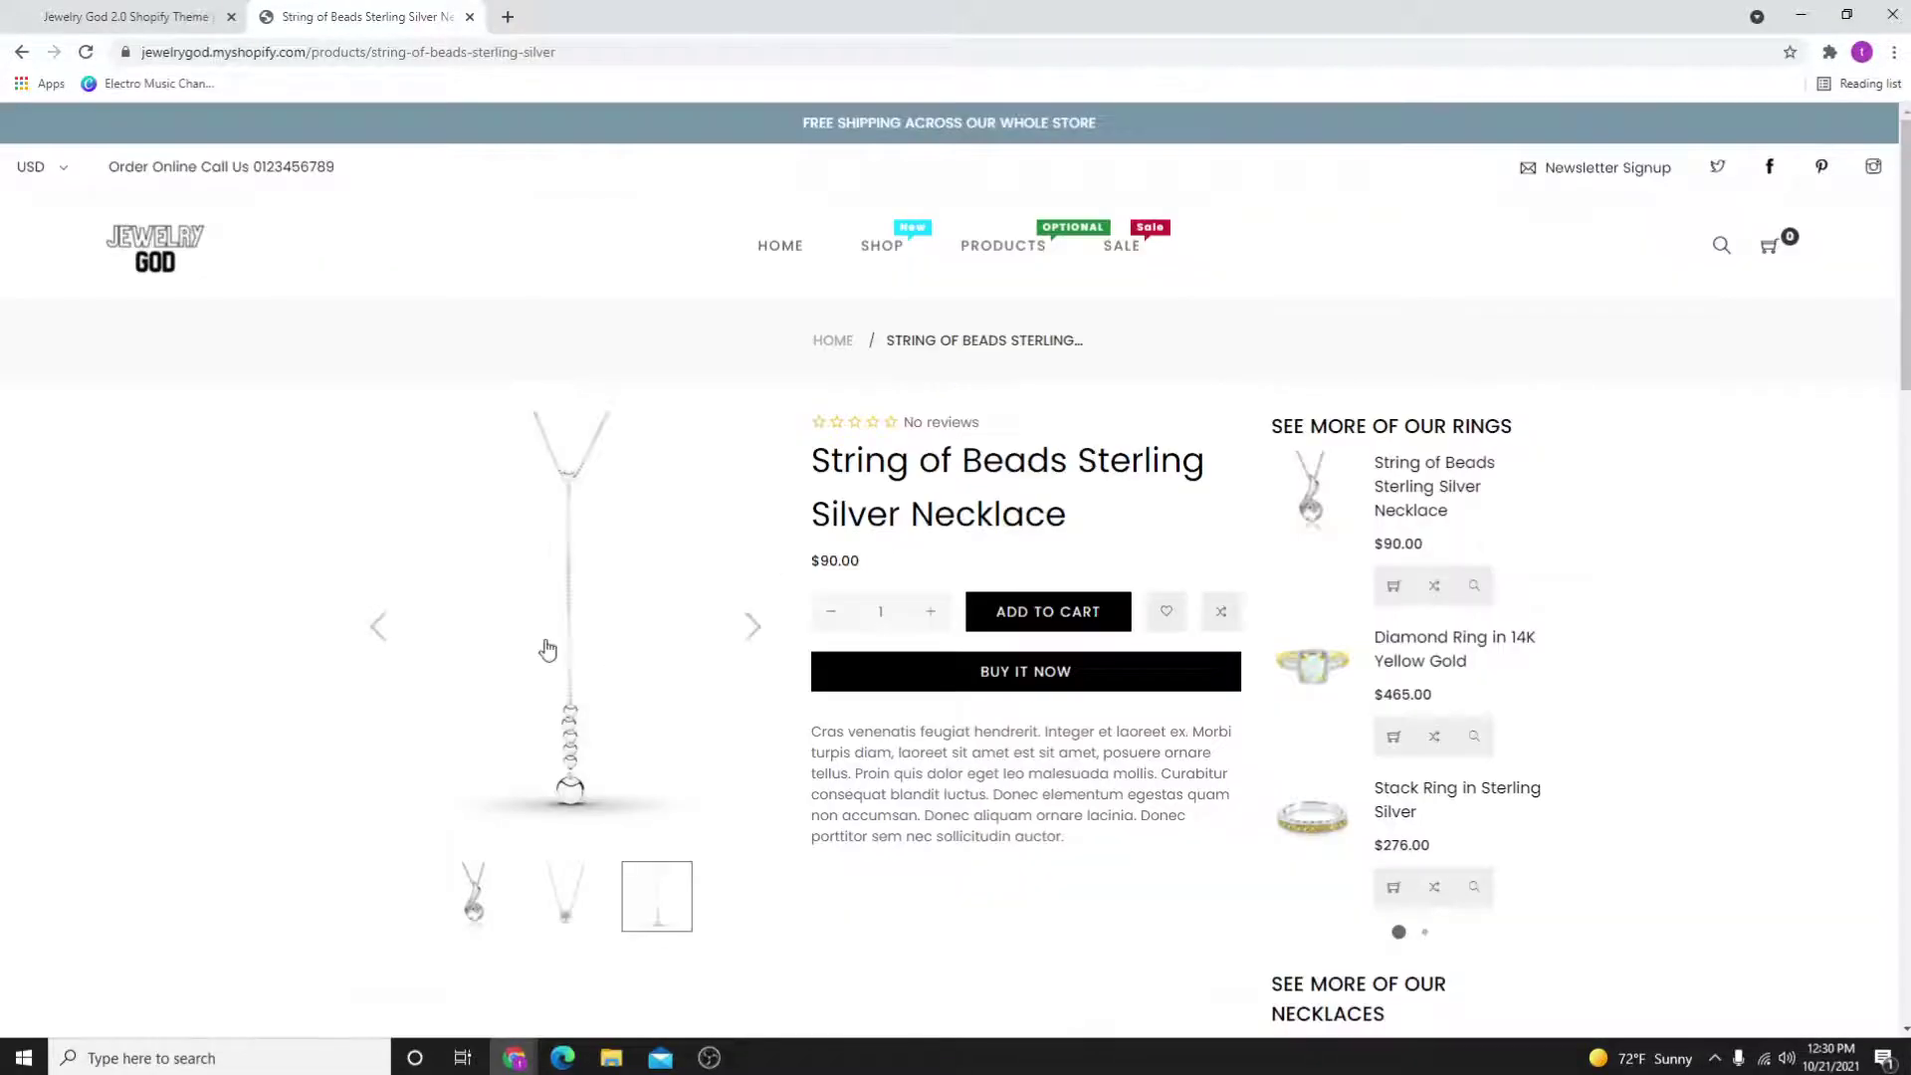
pyautogui.click(381, 633)
pyautogui.click(381, 627)
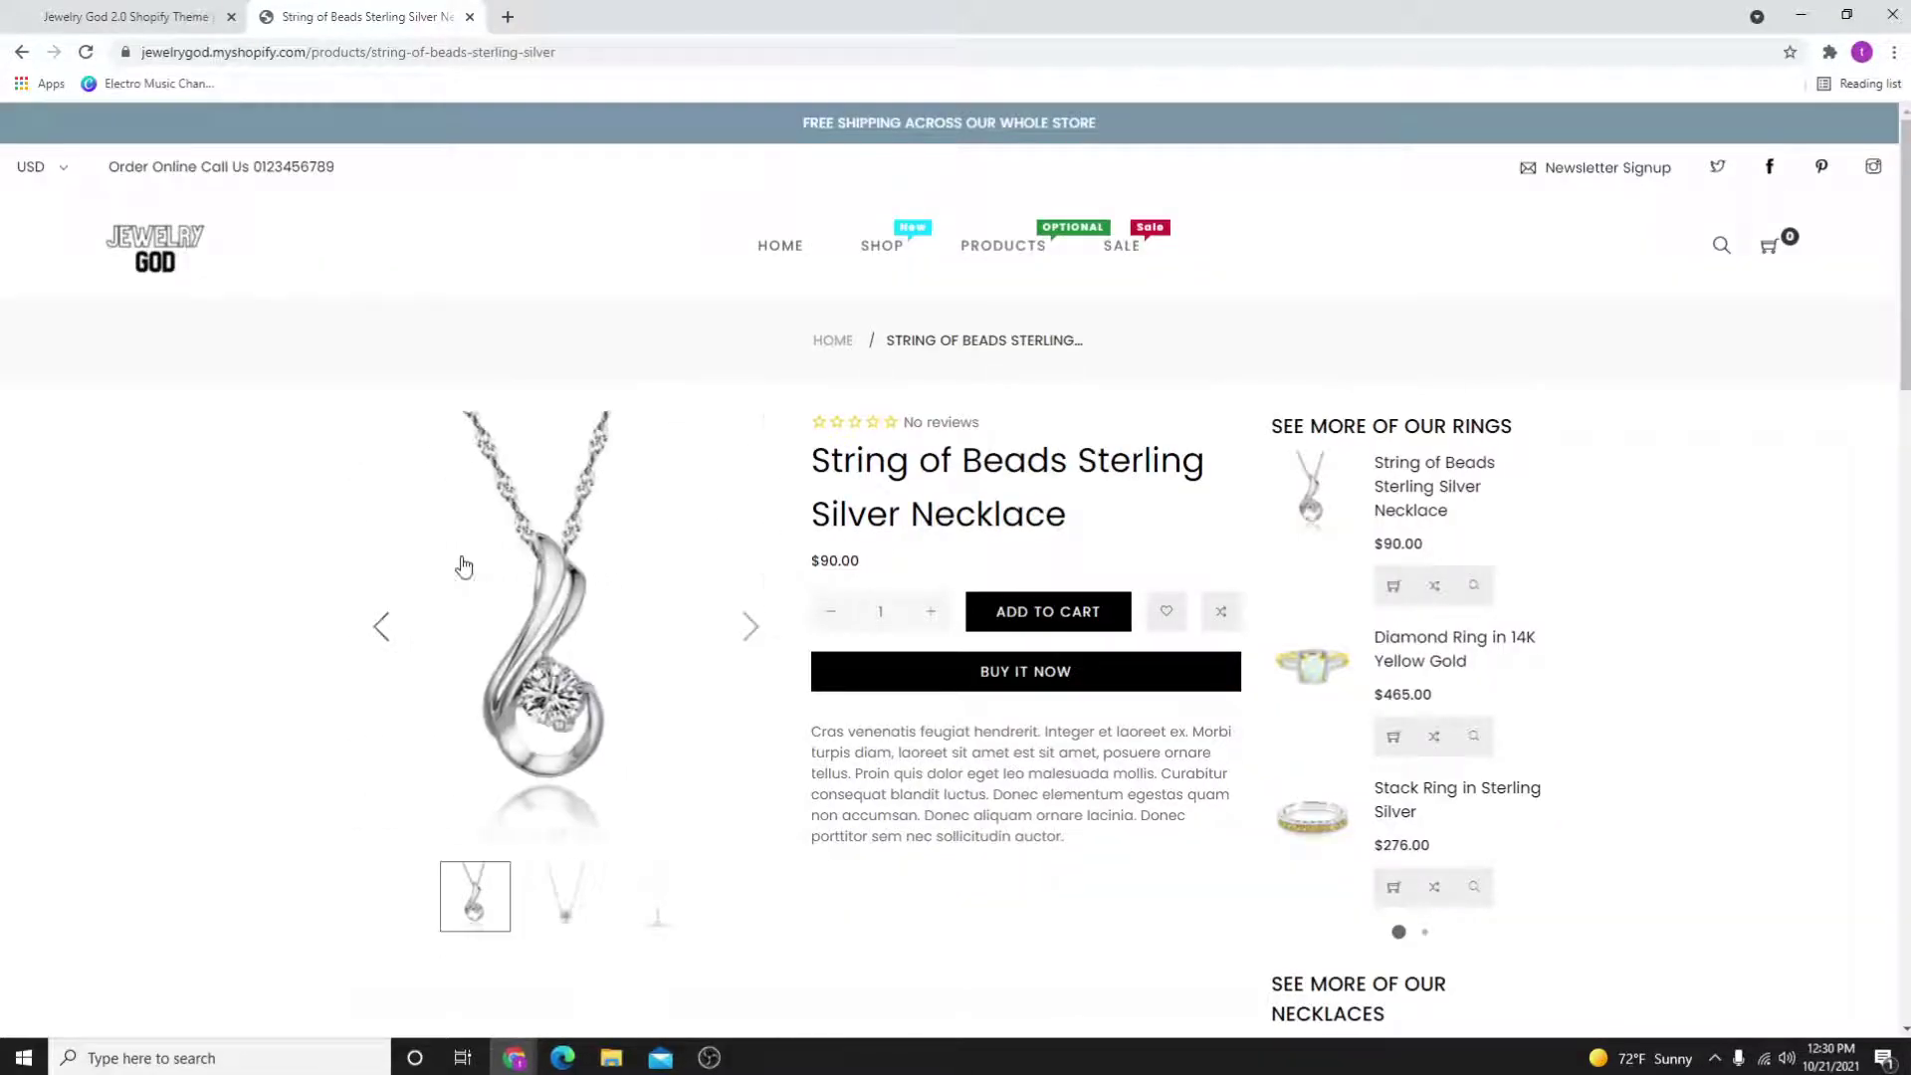
pyautogui.click(22, 51)
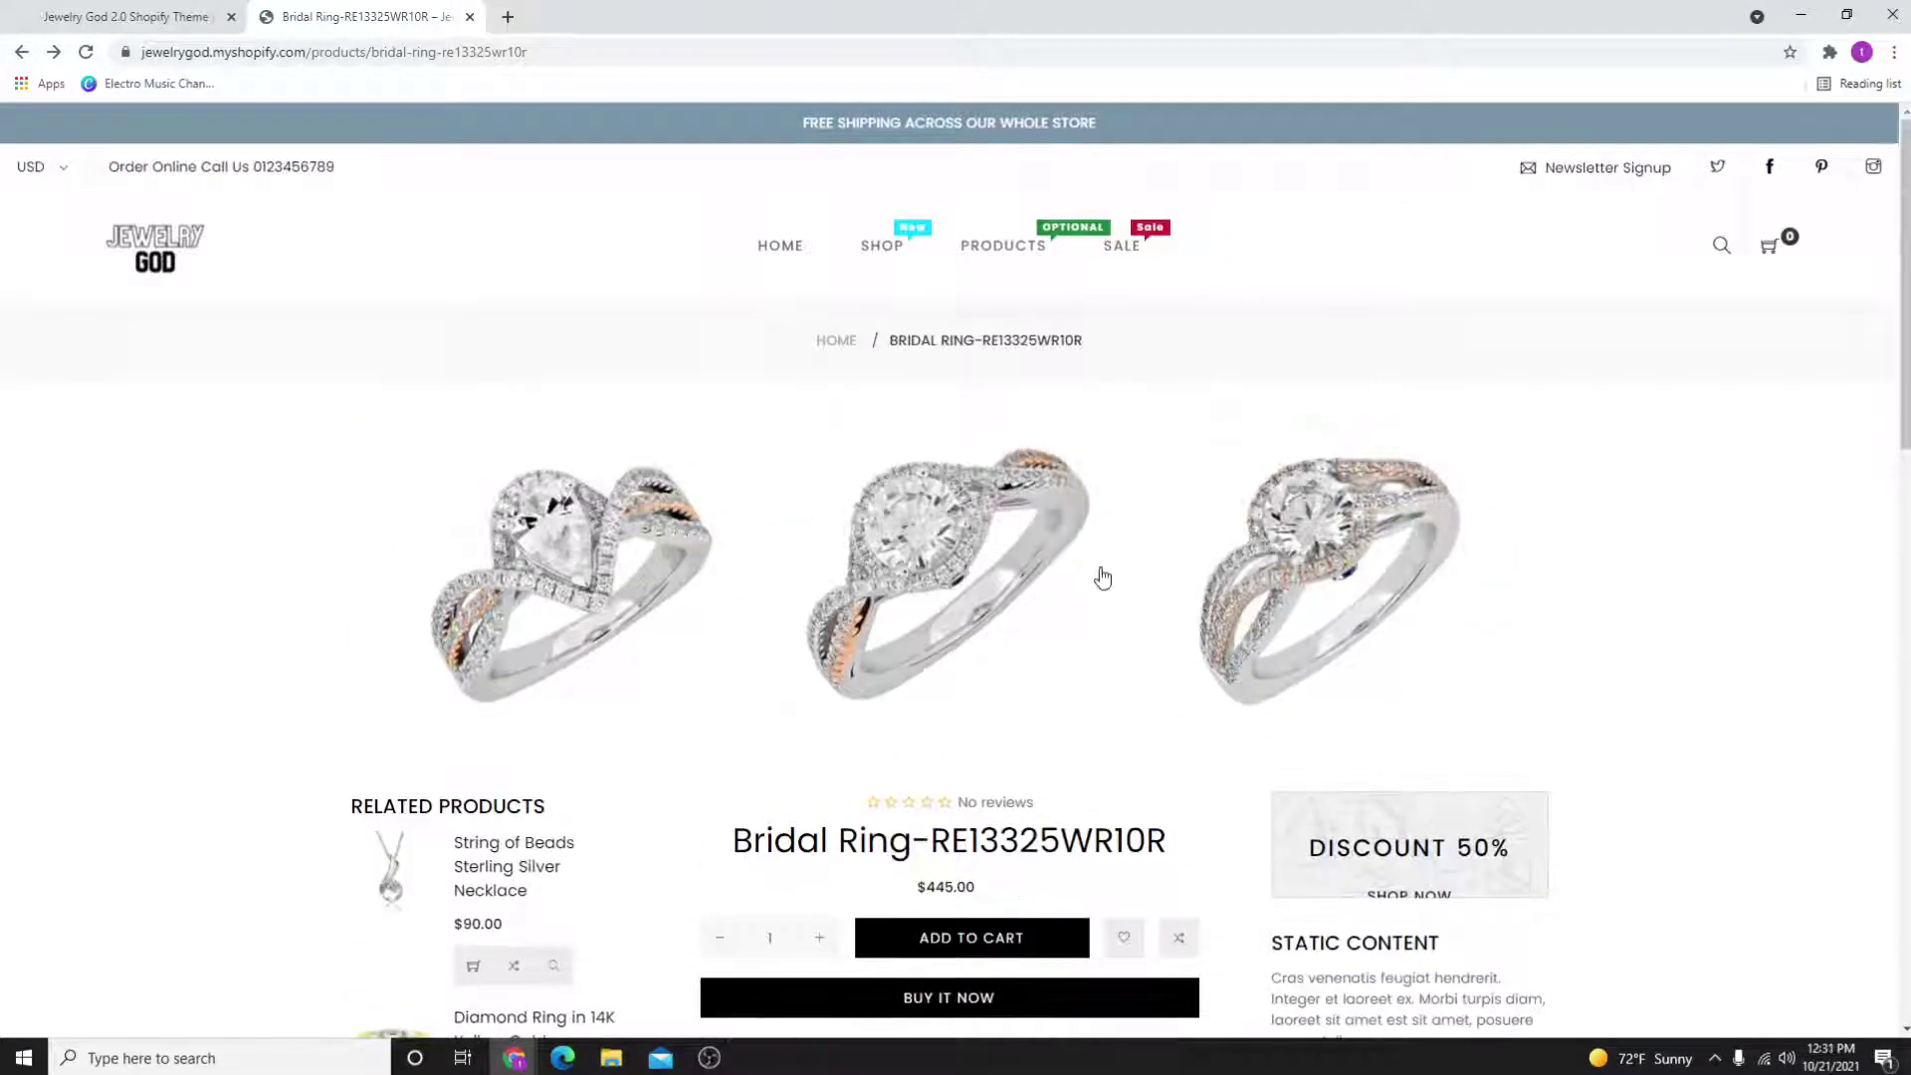
pyautogui.scroll(-3, 1028, 863)
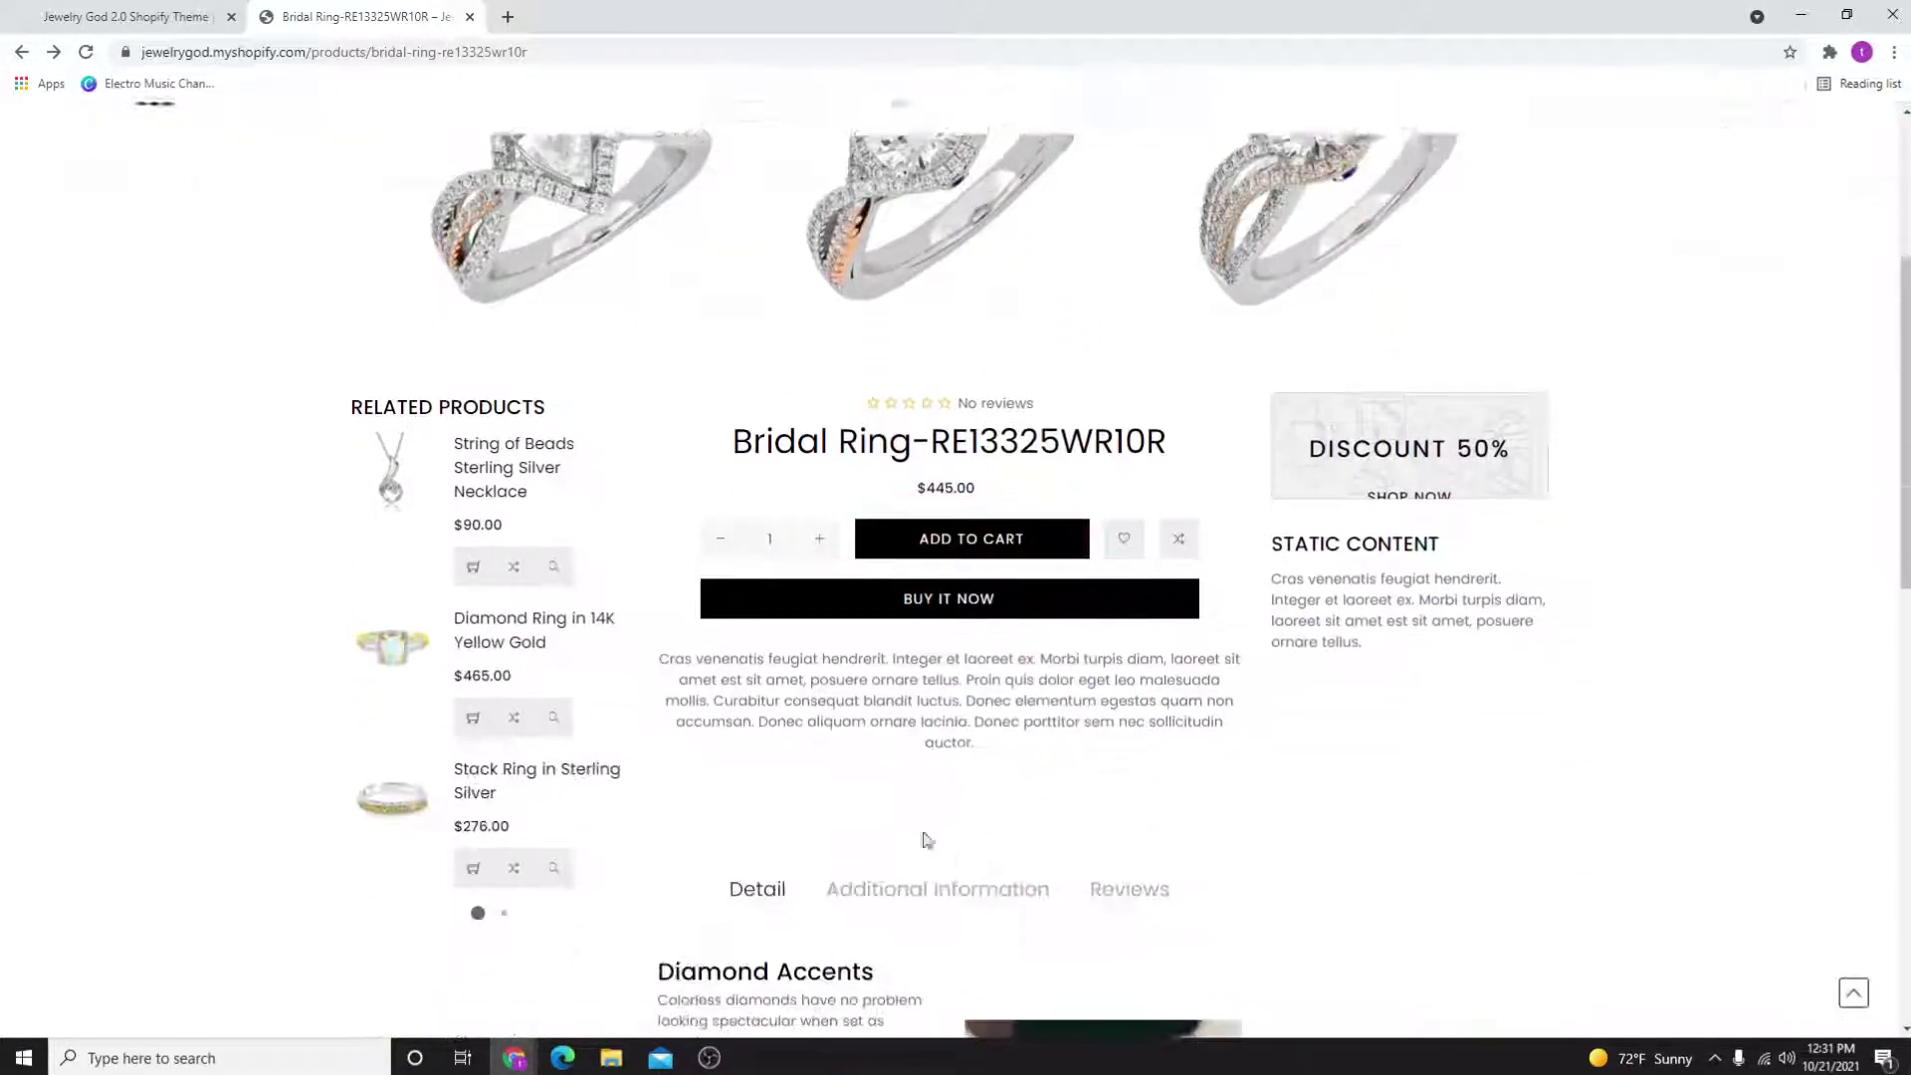
pyautogui.scroll(3, 911, 776)
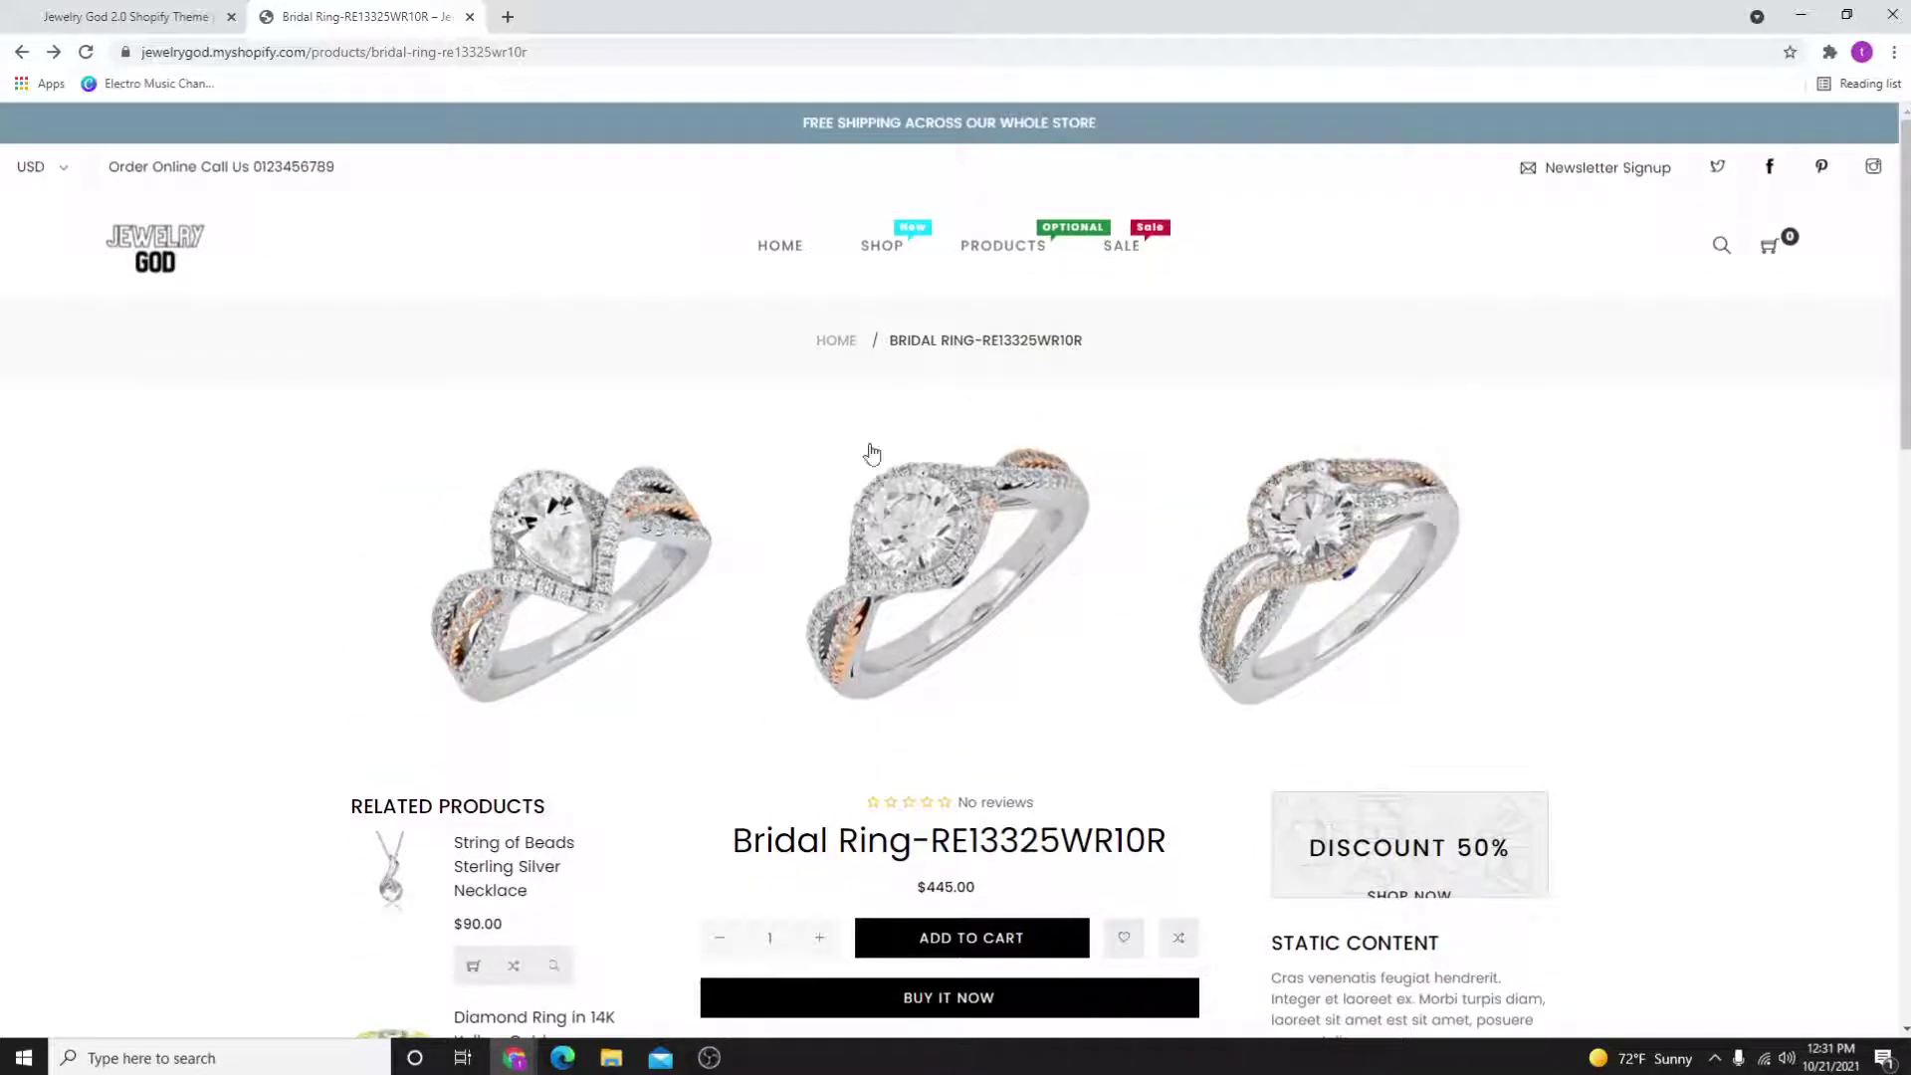
pyautogui.click(508, 866)
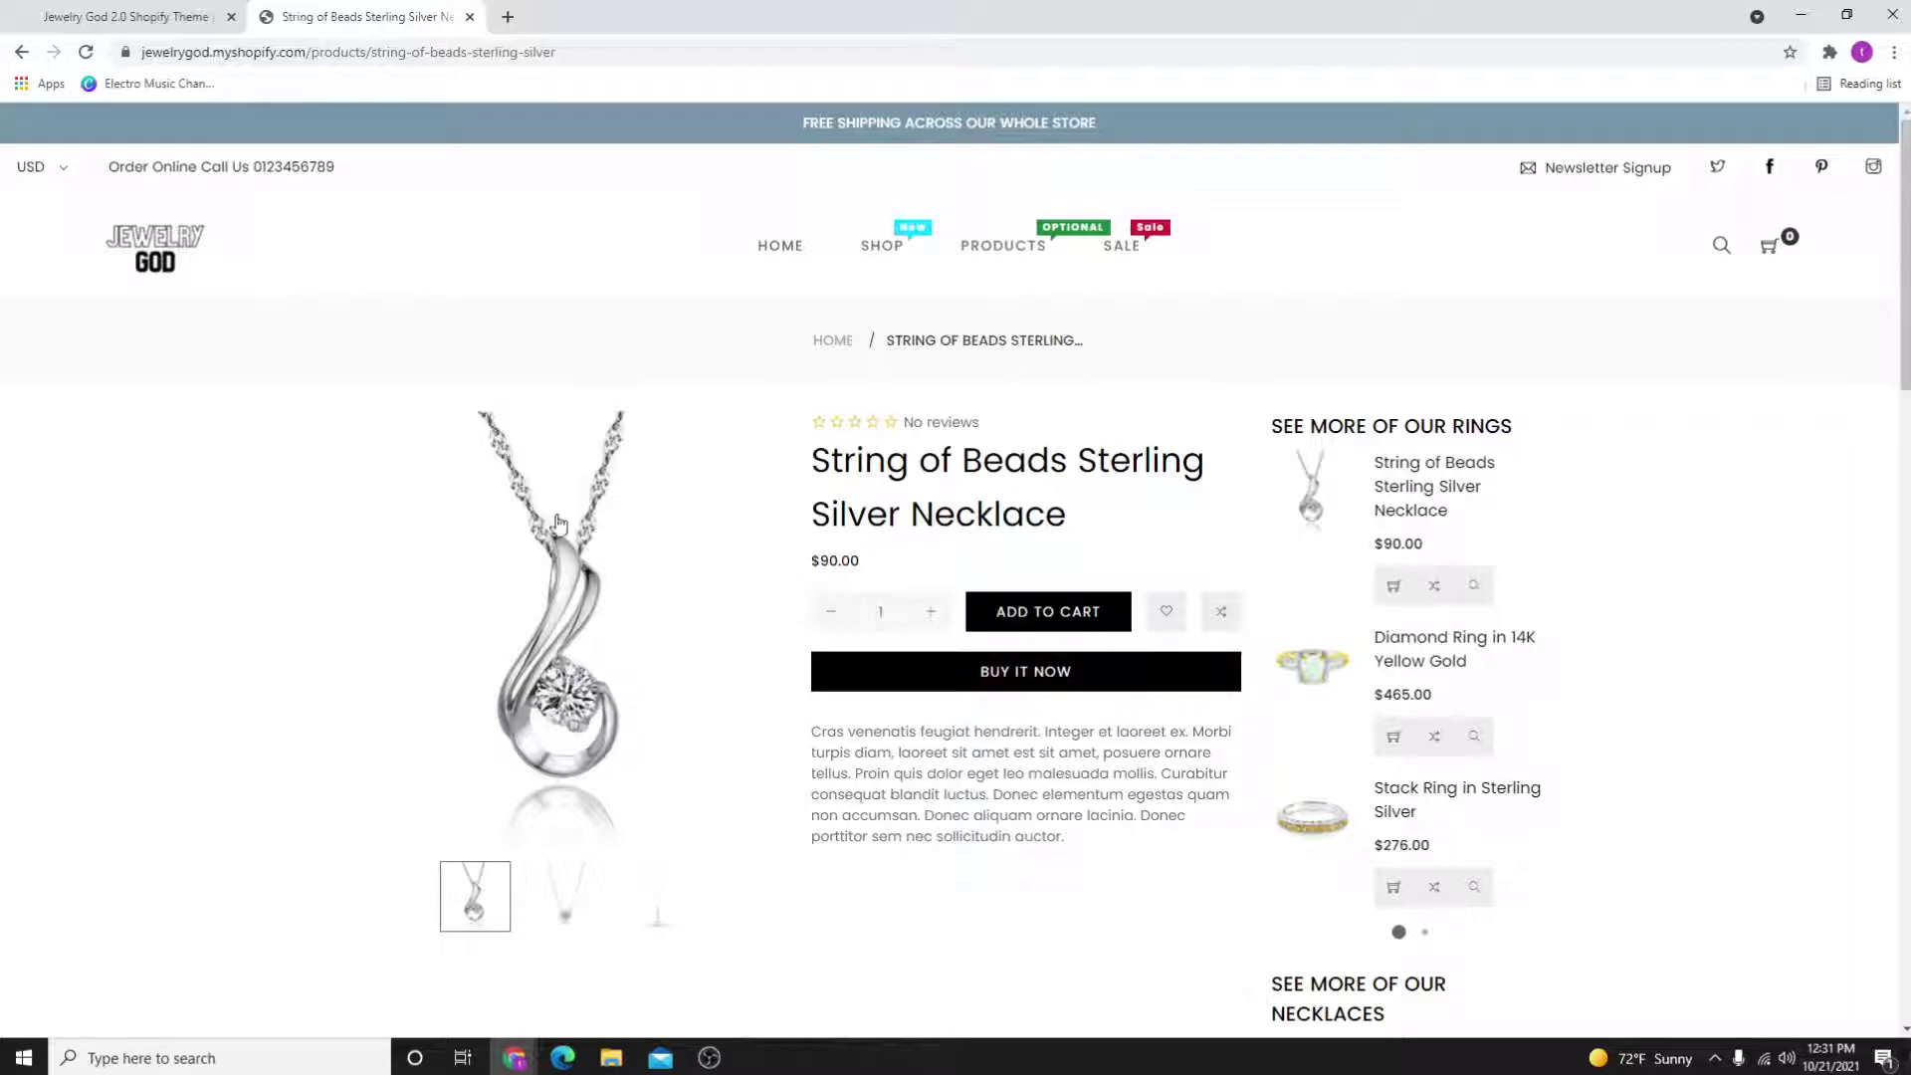
pyautogui.scroll(-4, 1262, 664)
pyautogui.scroll(-1, 1045, 673)
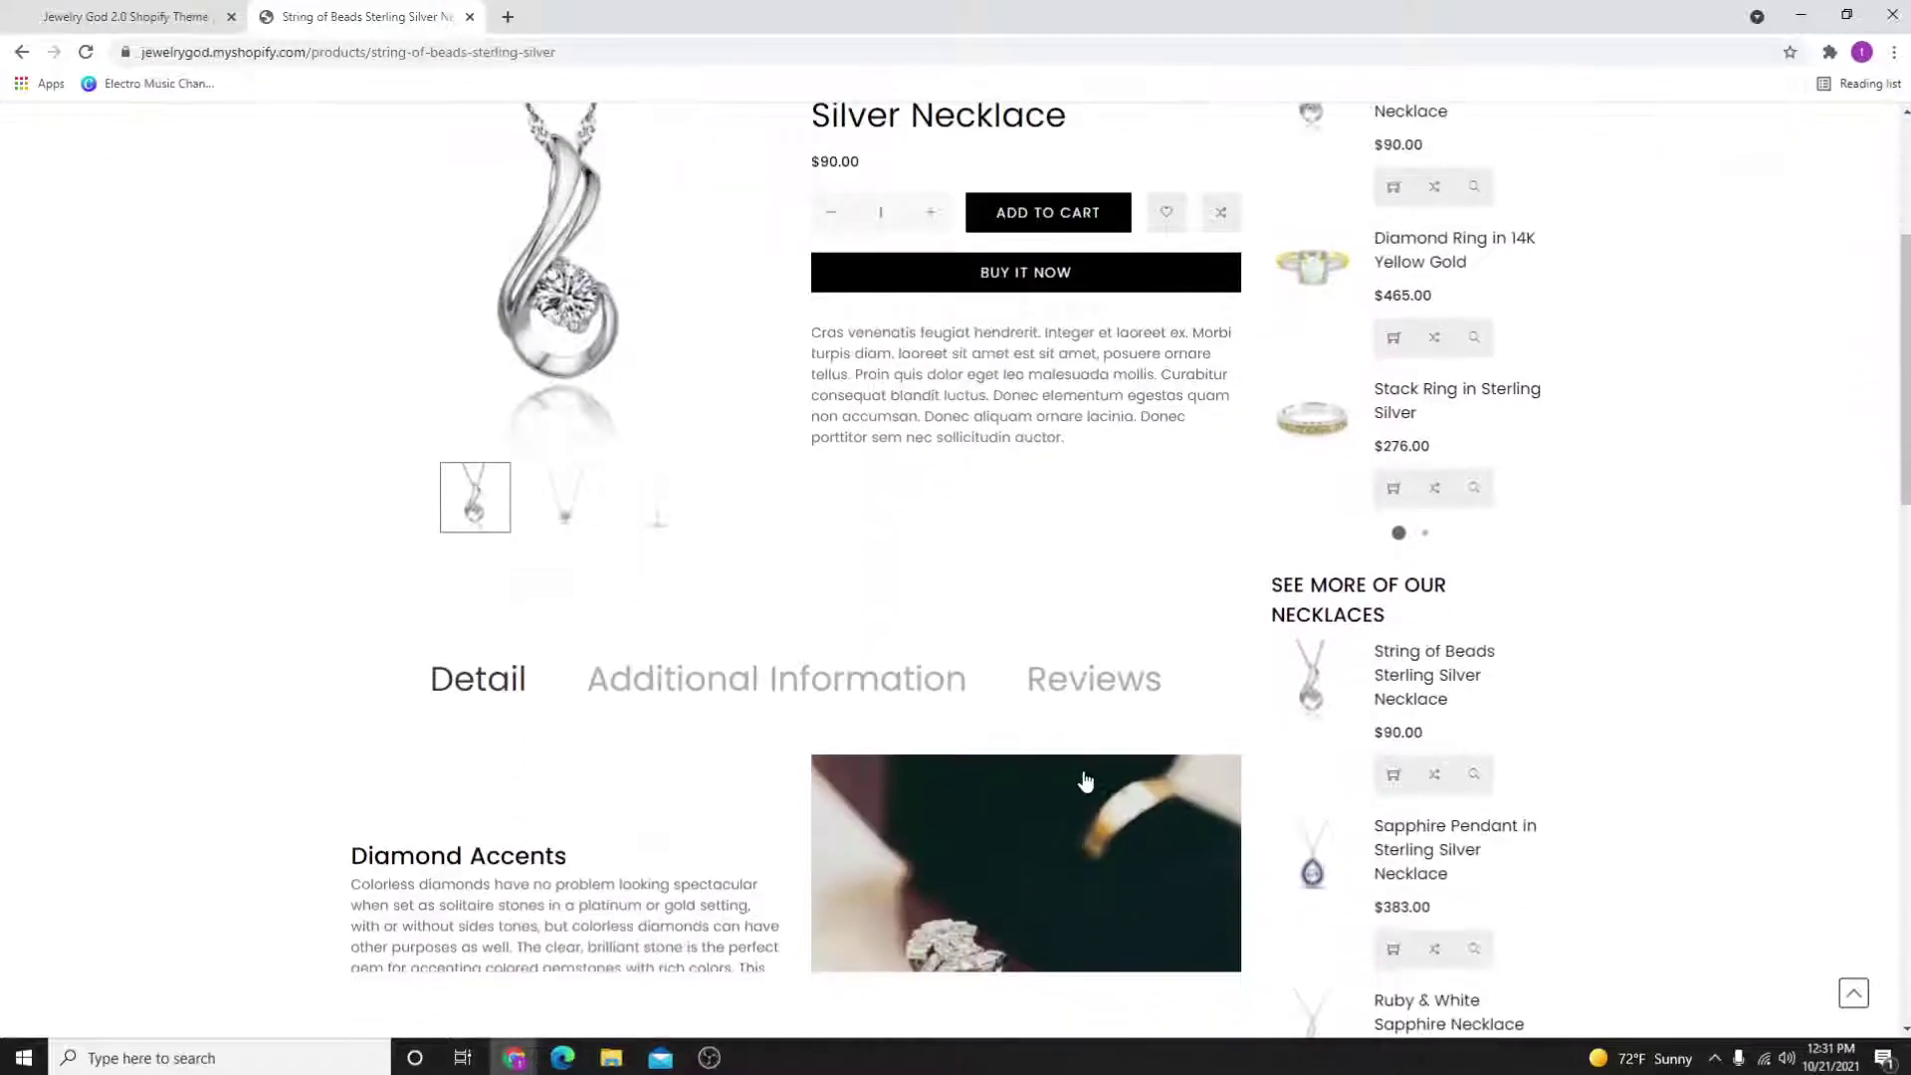
pyautogui.scroll(1, 1046, 673)
pyautogui.scroll(-1, 1403, 680)
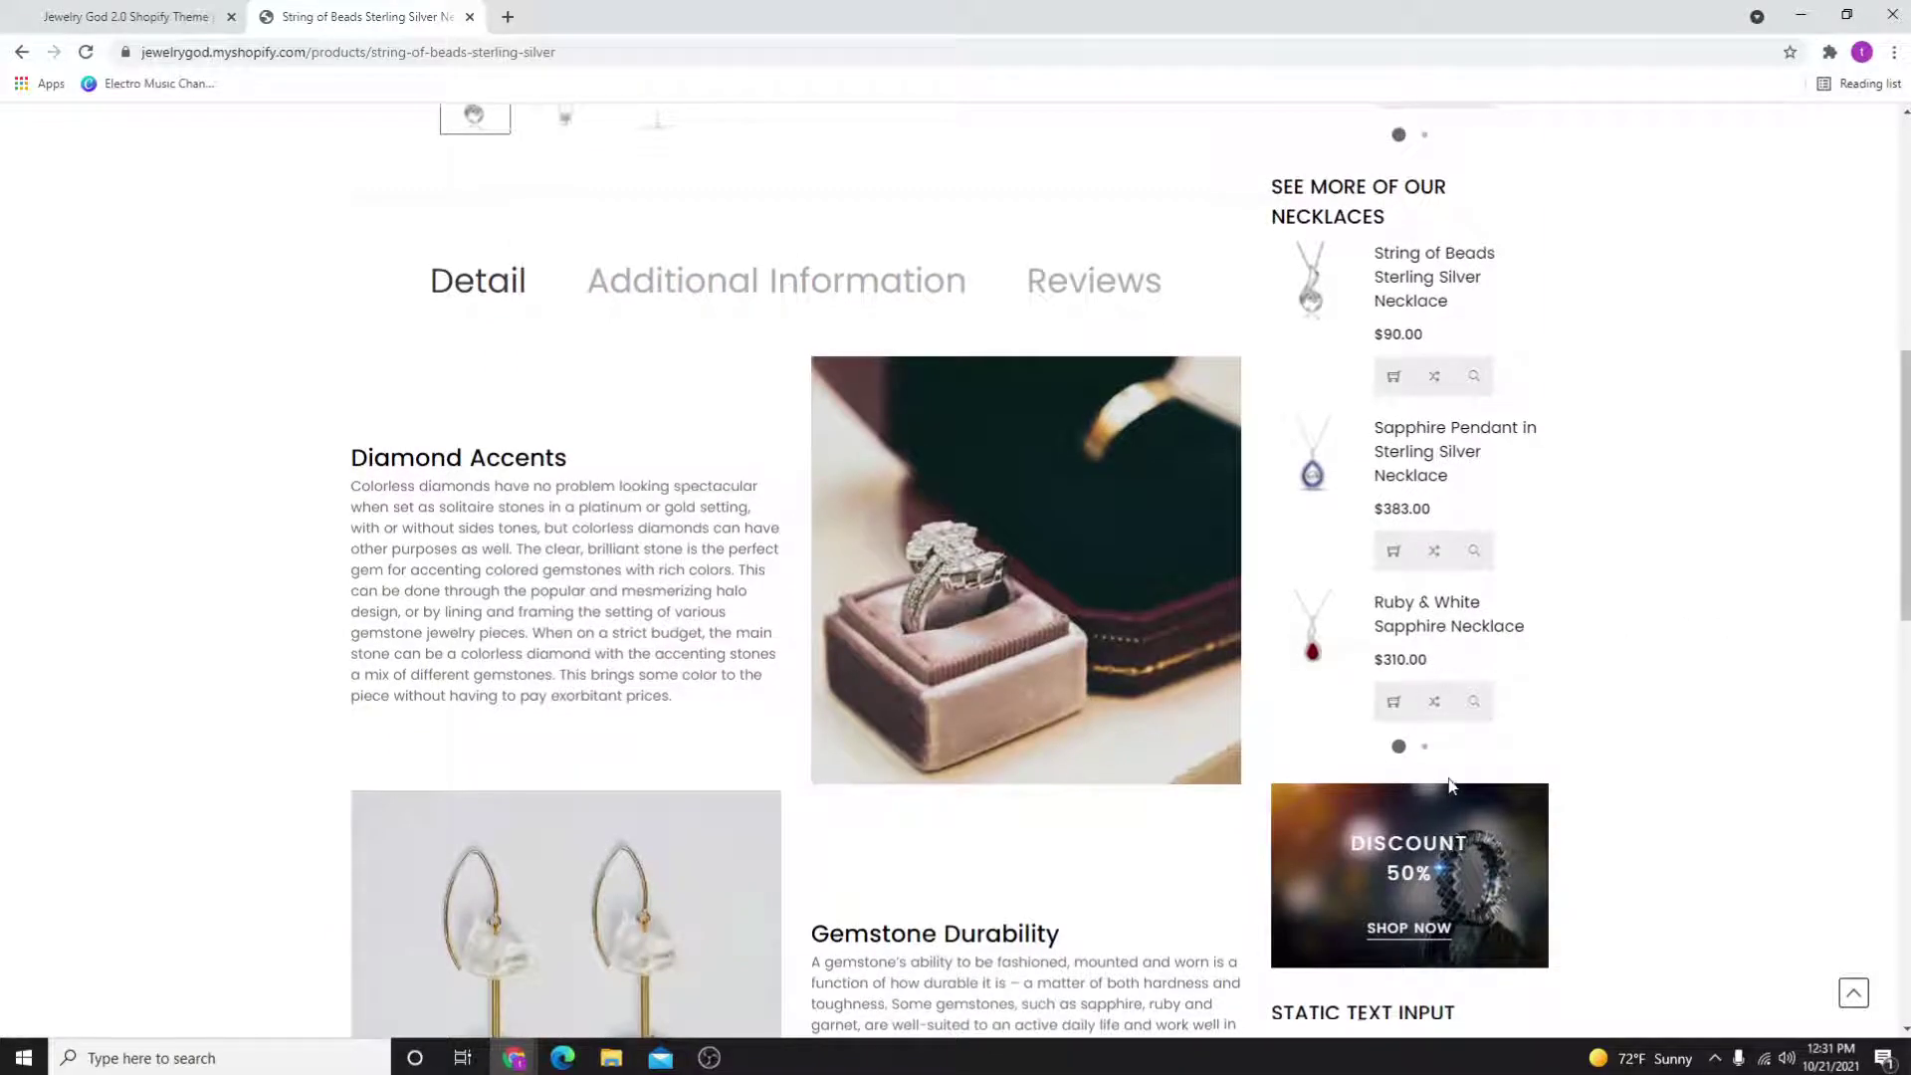
pyautogui.scroll(8, 1404, 679)
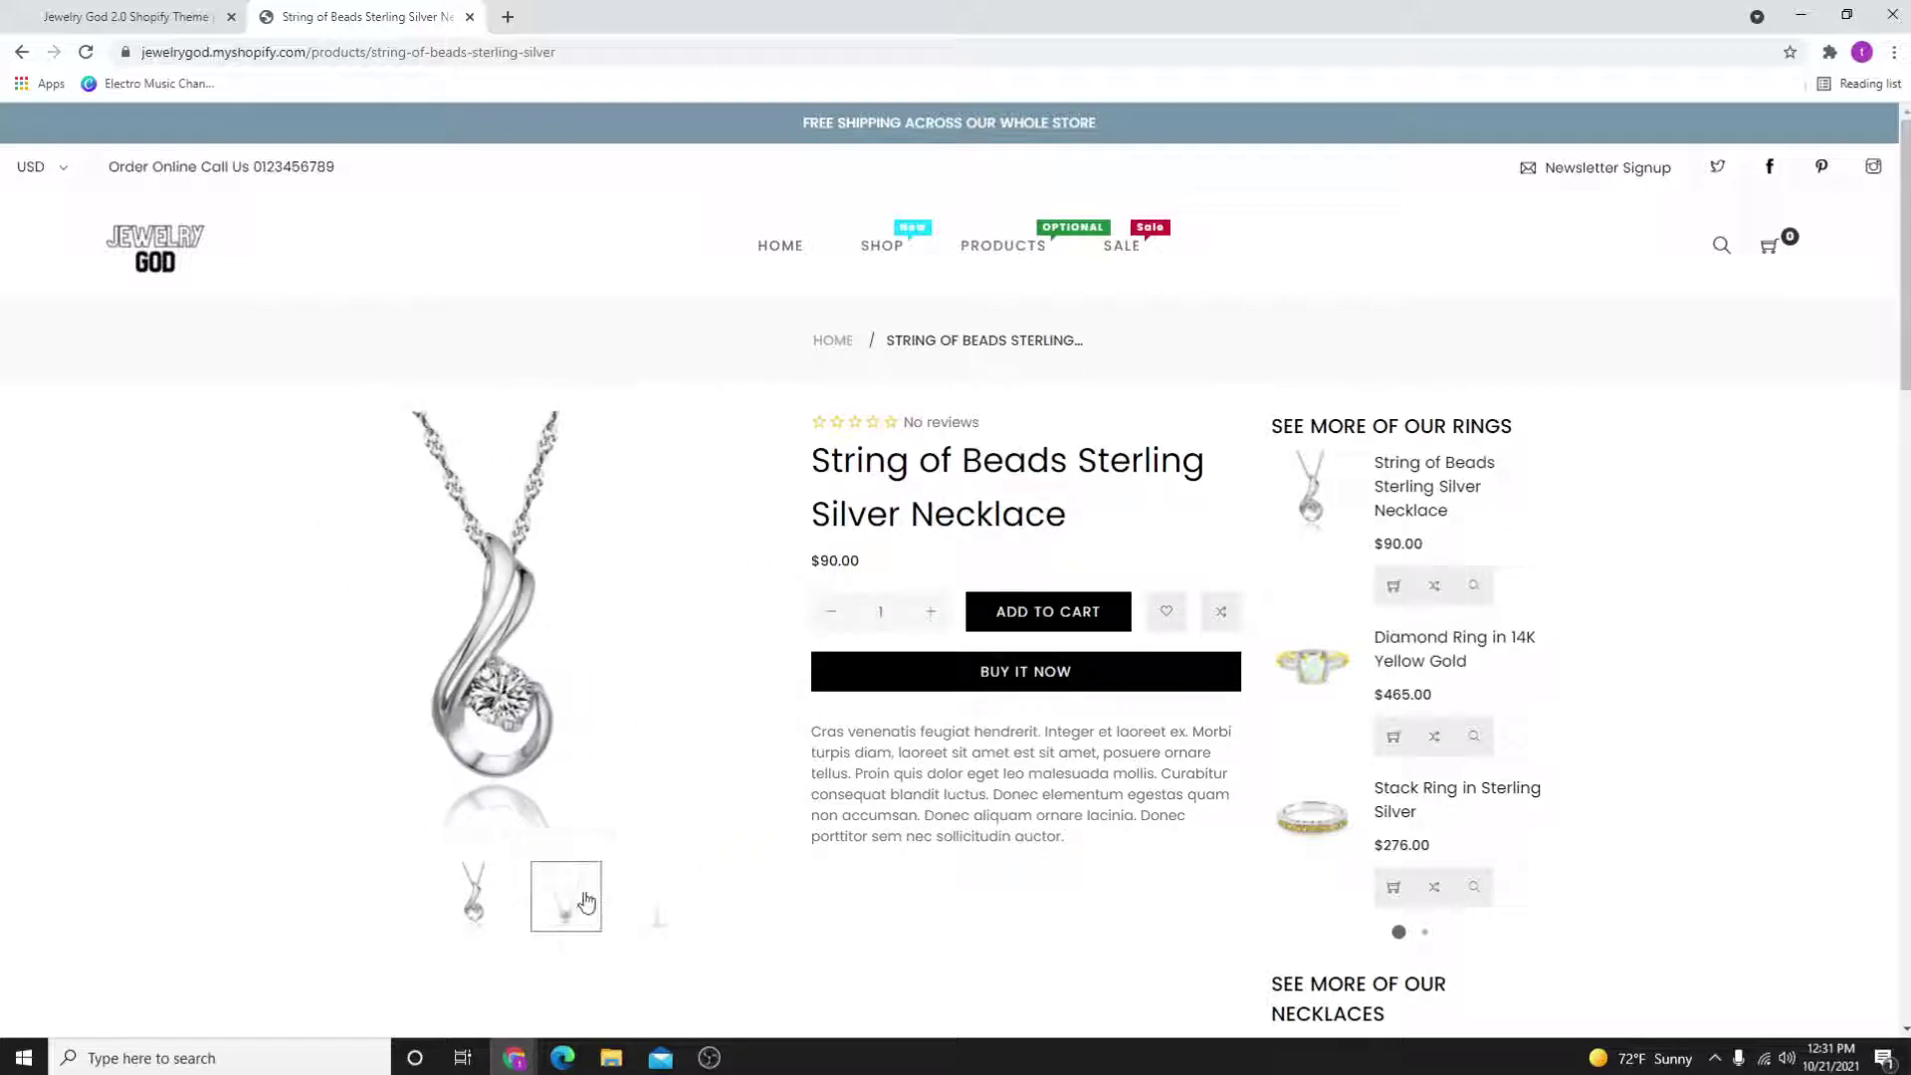
pyautogui.moveTo(566, 896)
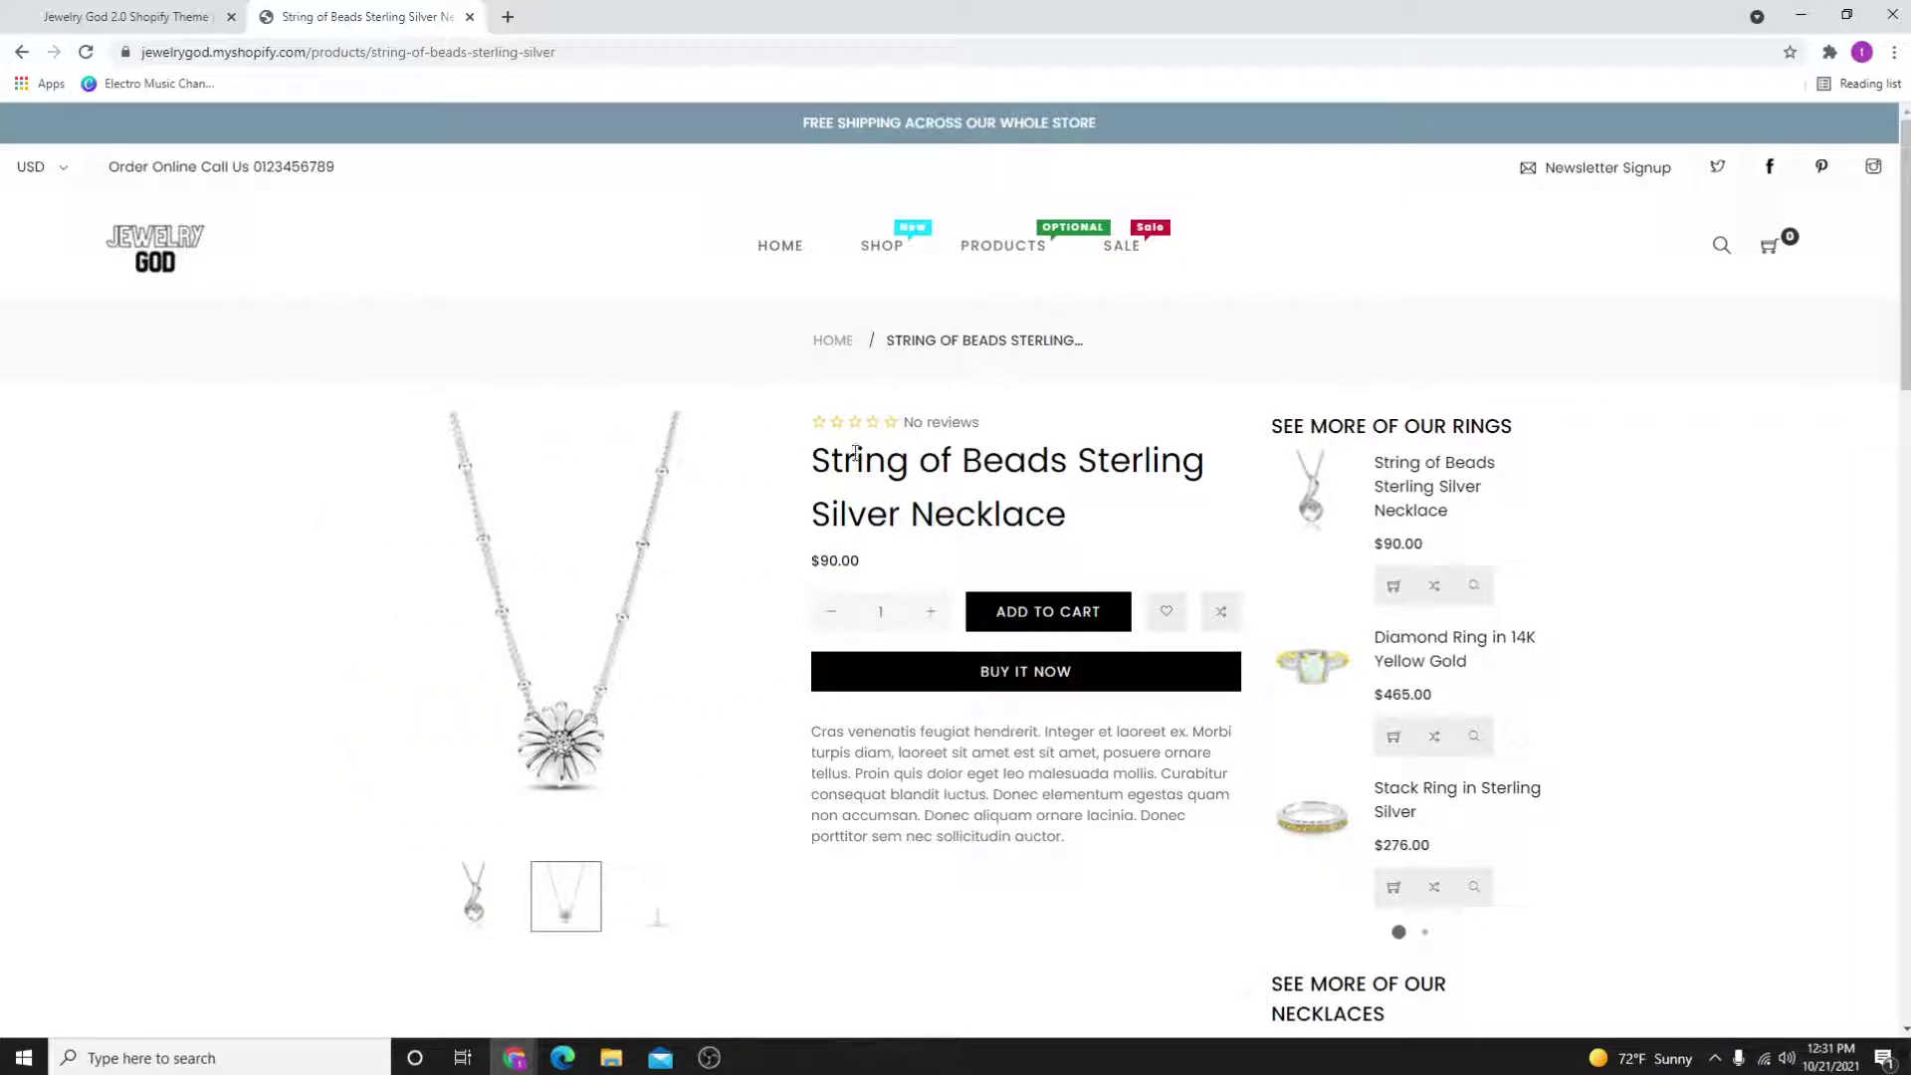
pyautogui.moveTo(855, 452); pyautogui.dragTo(1049, 523)
pyautogui.moveTo(866, 730); pyautogui.dragTo(1057, 836)
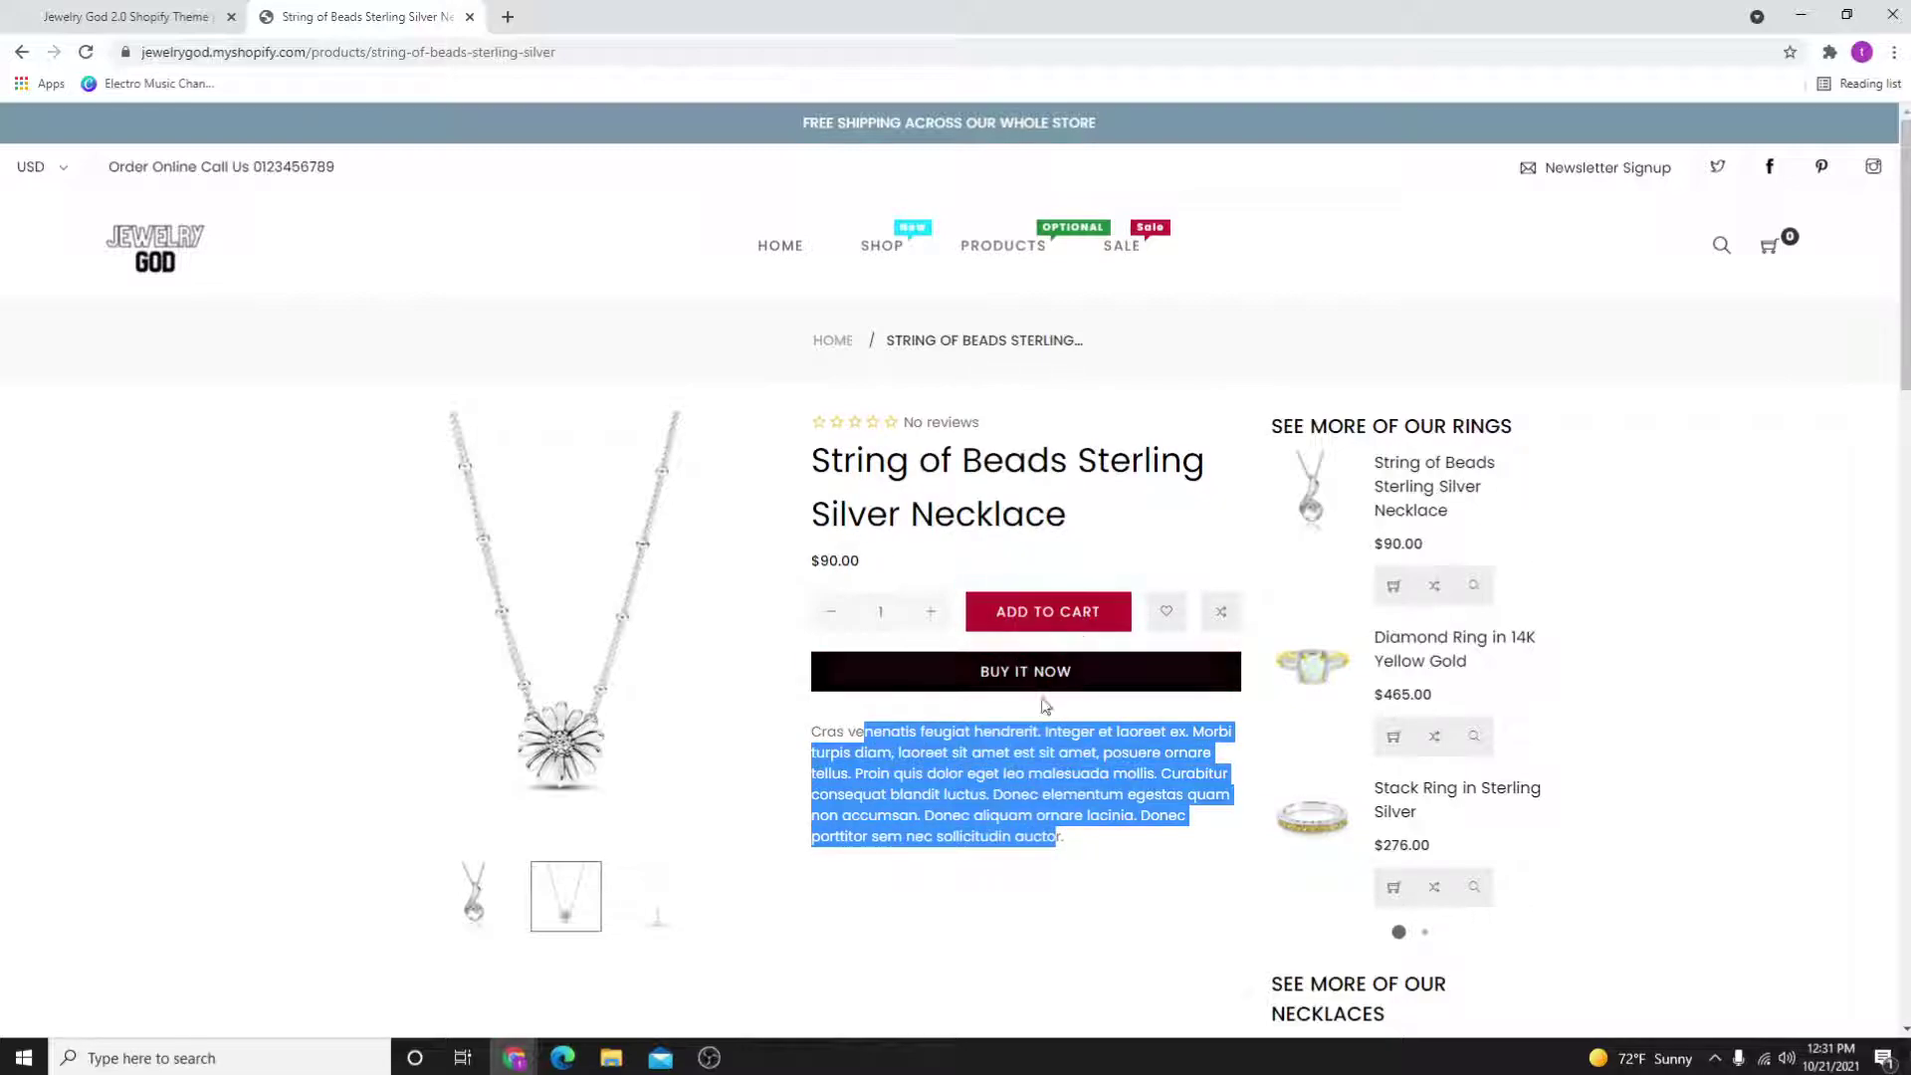
pyautogui.scroll(-2, 1248, 657)
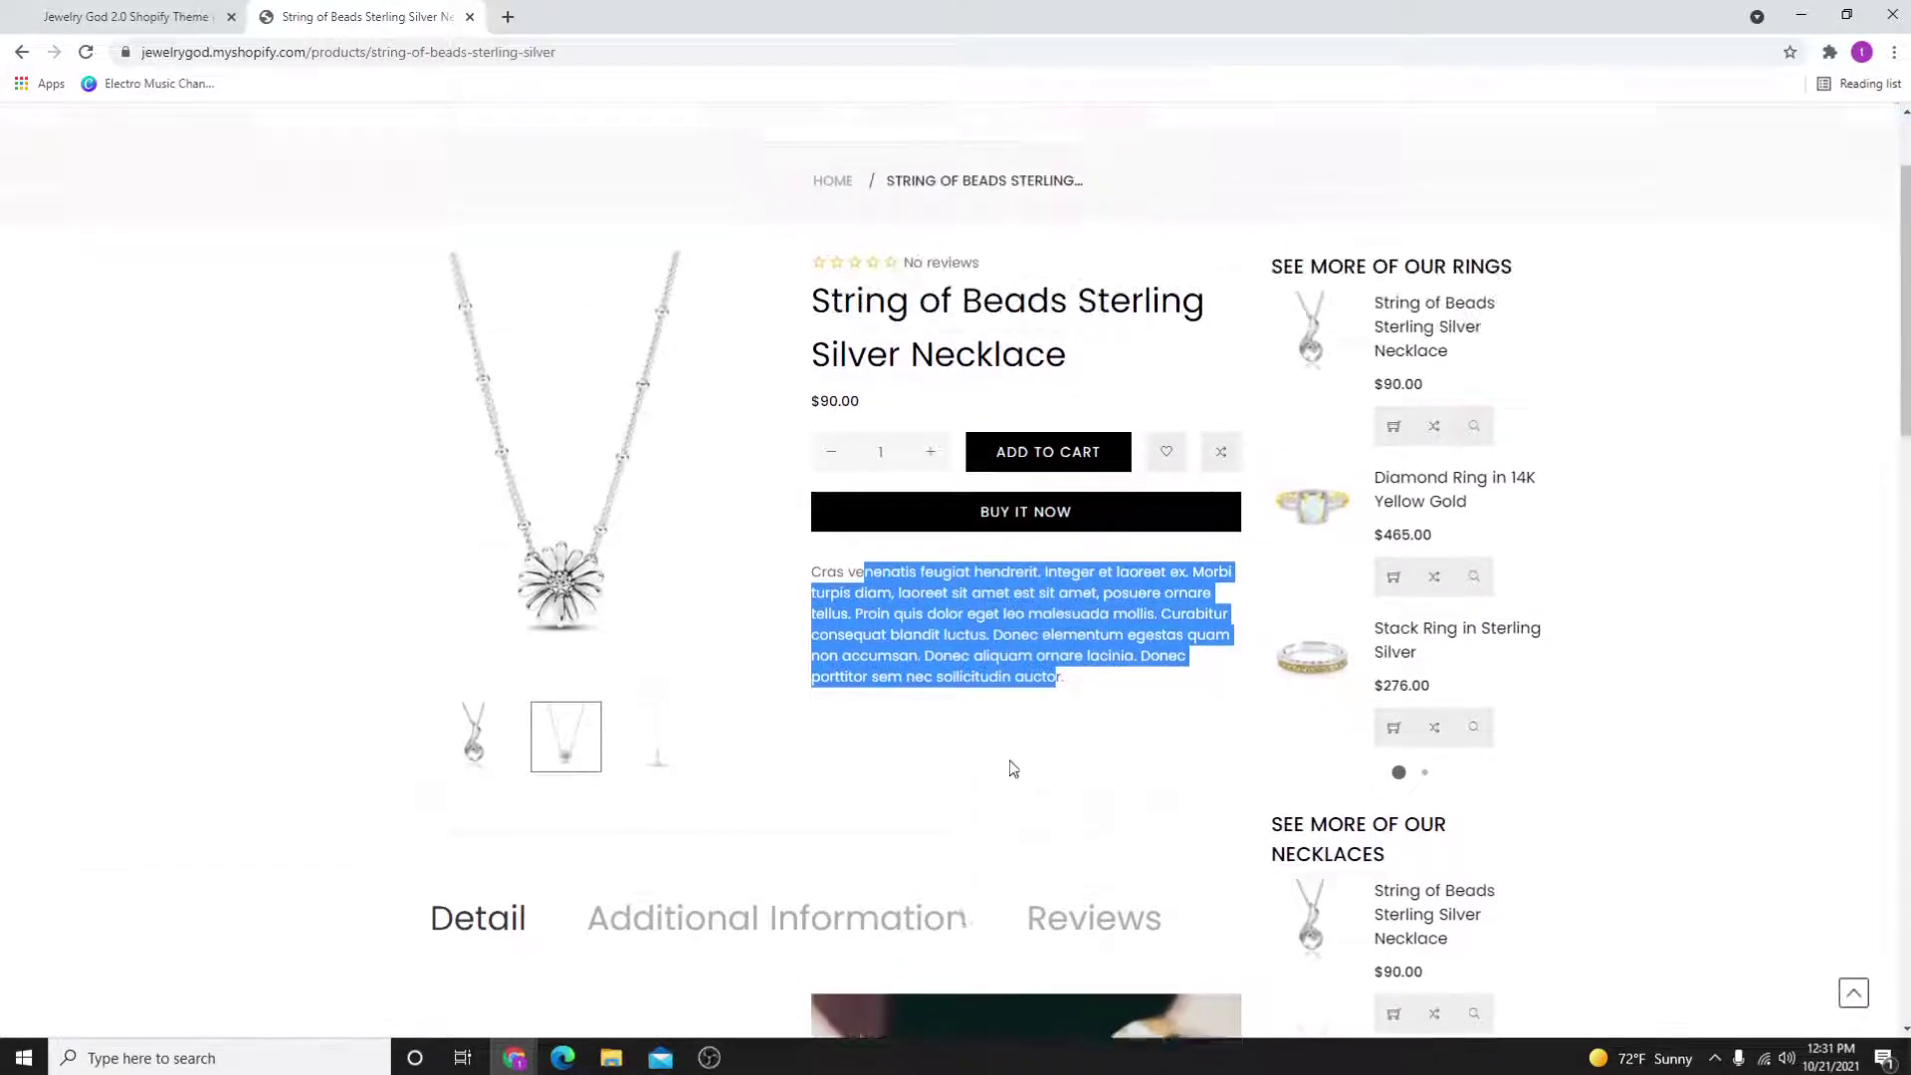
pyautogui.scroll(2, 1046, 718)
# - Add the String of Beads necklace to the cart, close the confirmation, then Buy It Now
pyautogui.click(1057, 613)
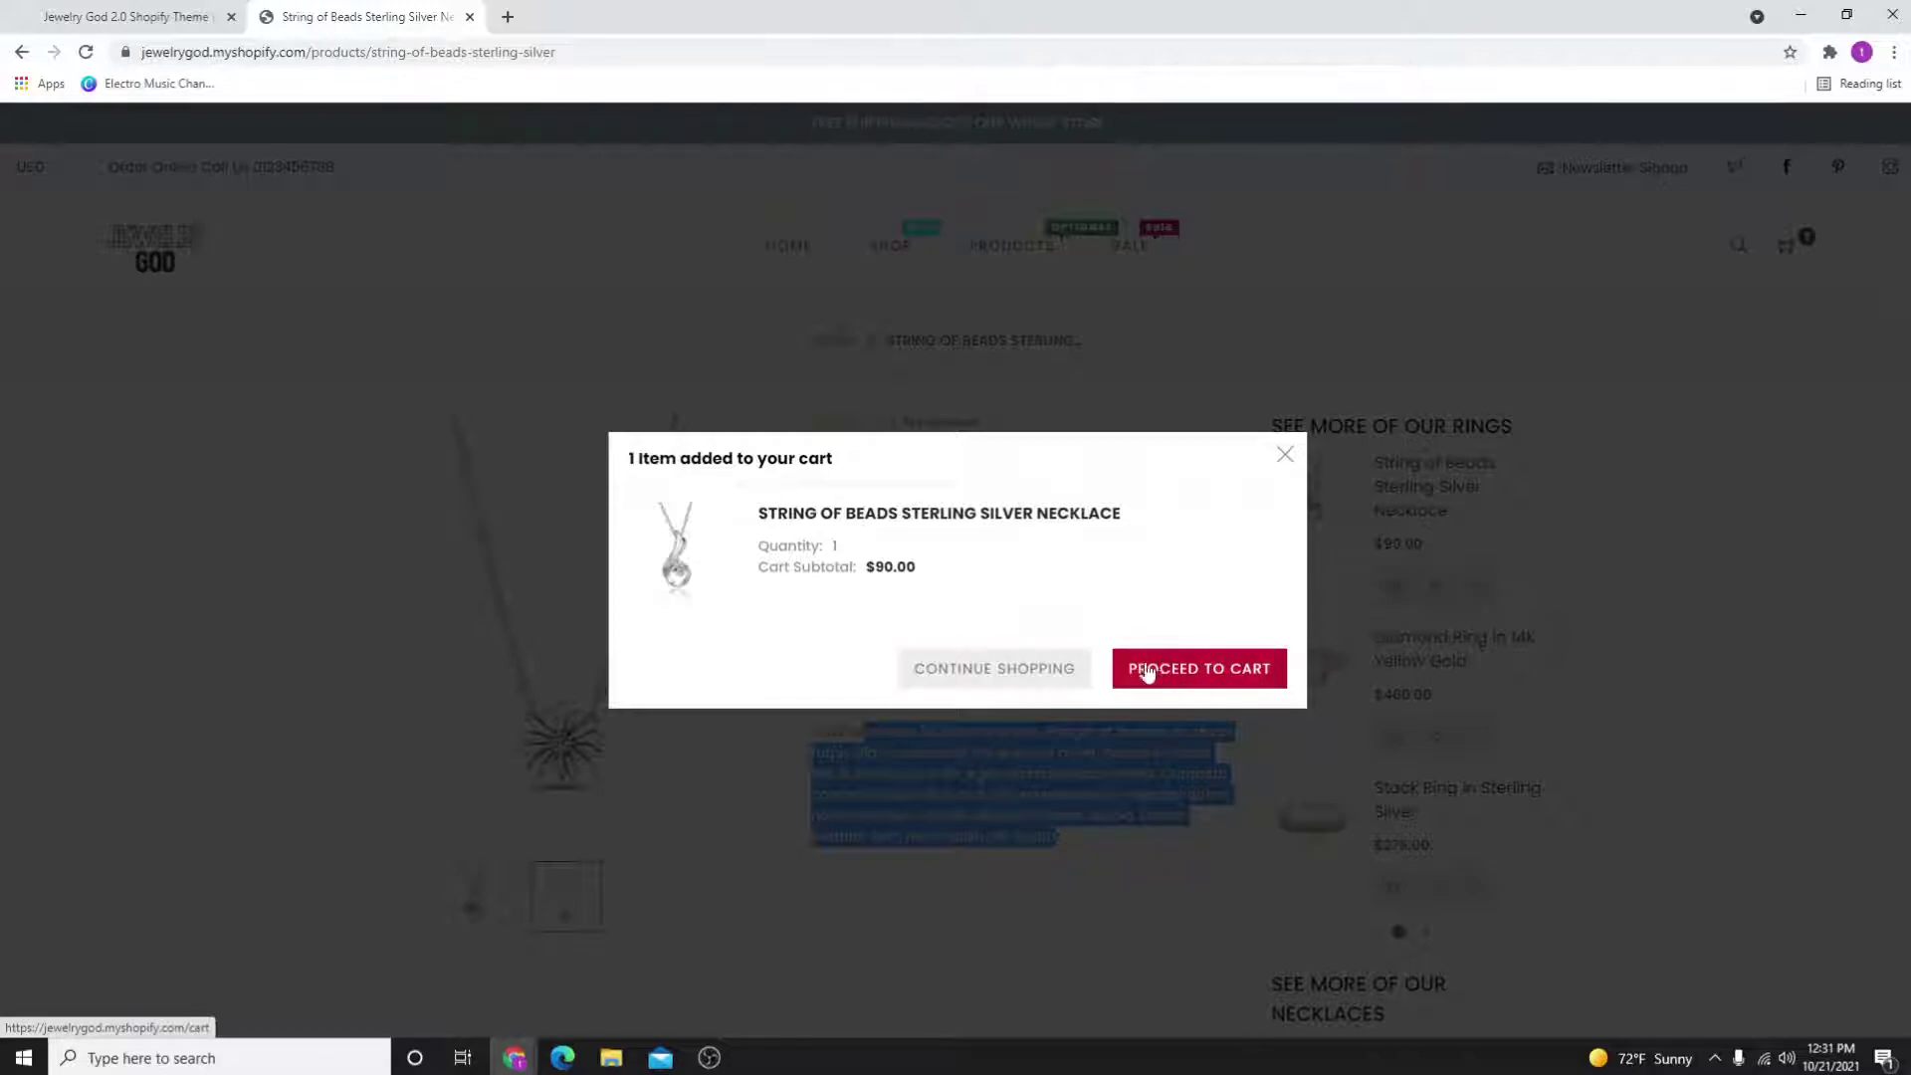
pyautogui.click(1285, 454)
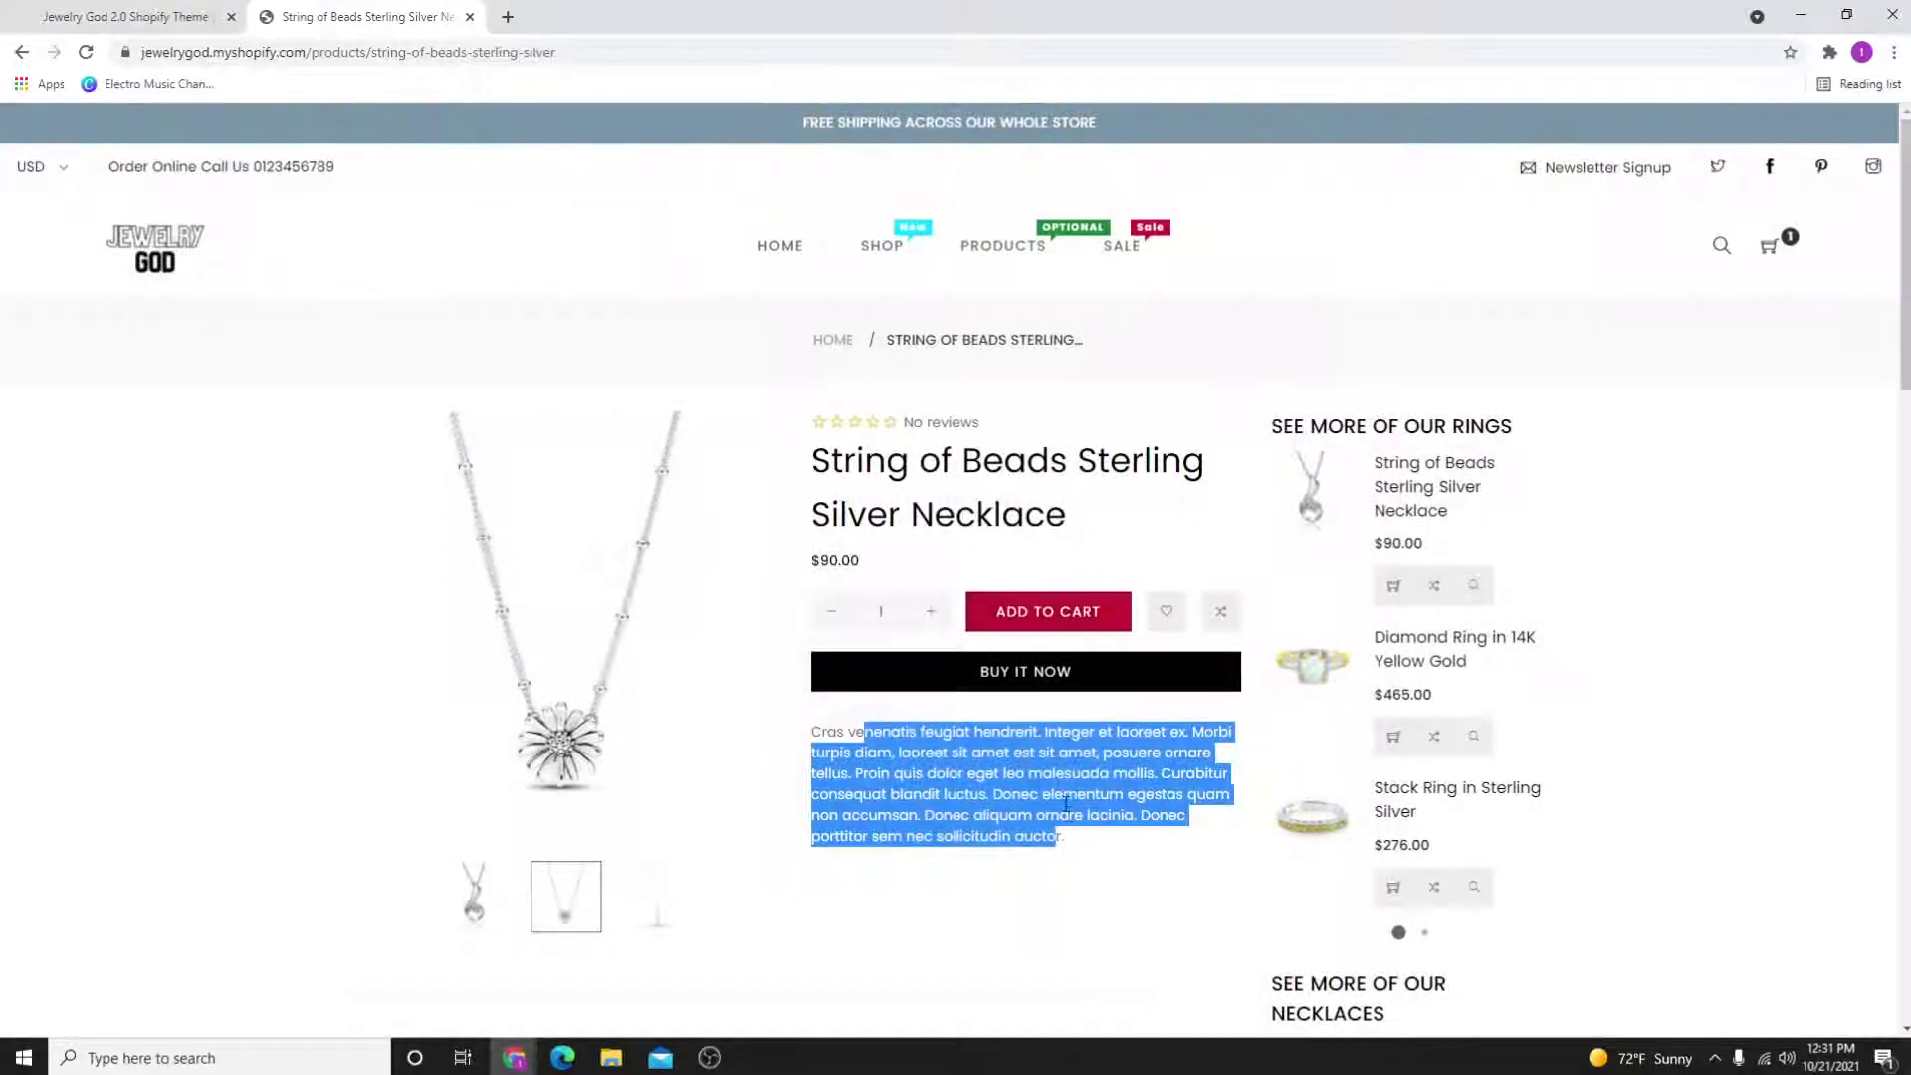
pyautogui.click(1038, 730)
pyautogui.click(1045, 674)
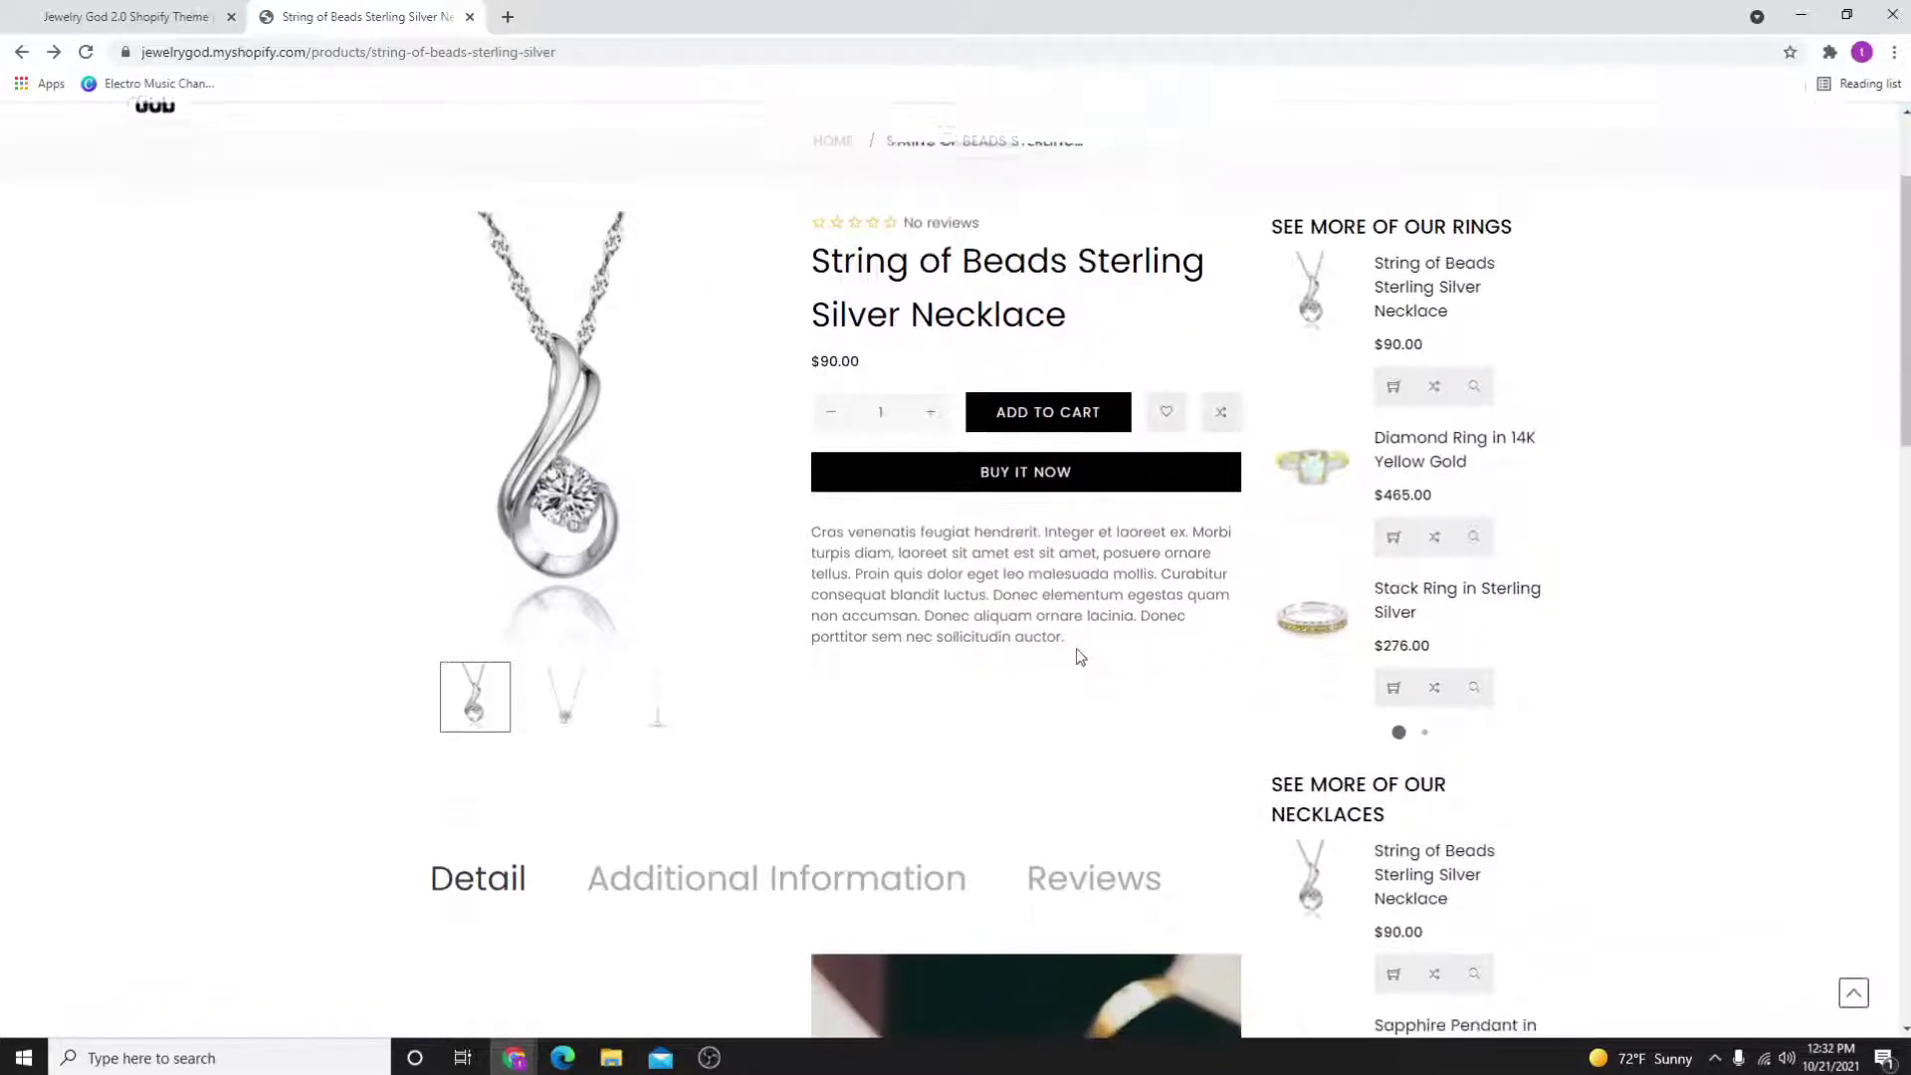
pyautogui.scroll(2, 1624, 496)
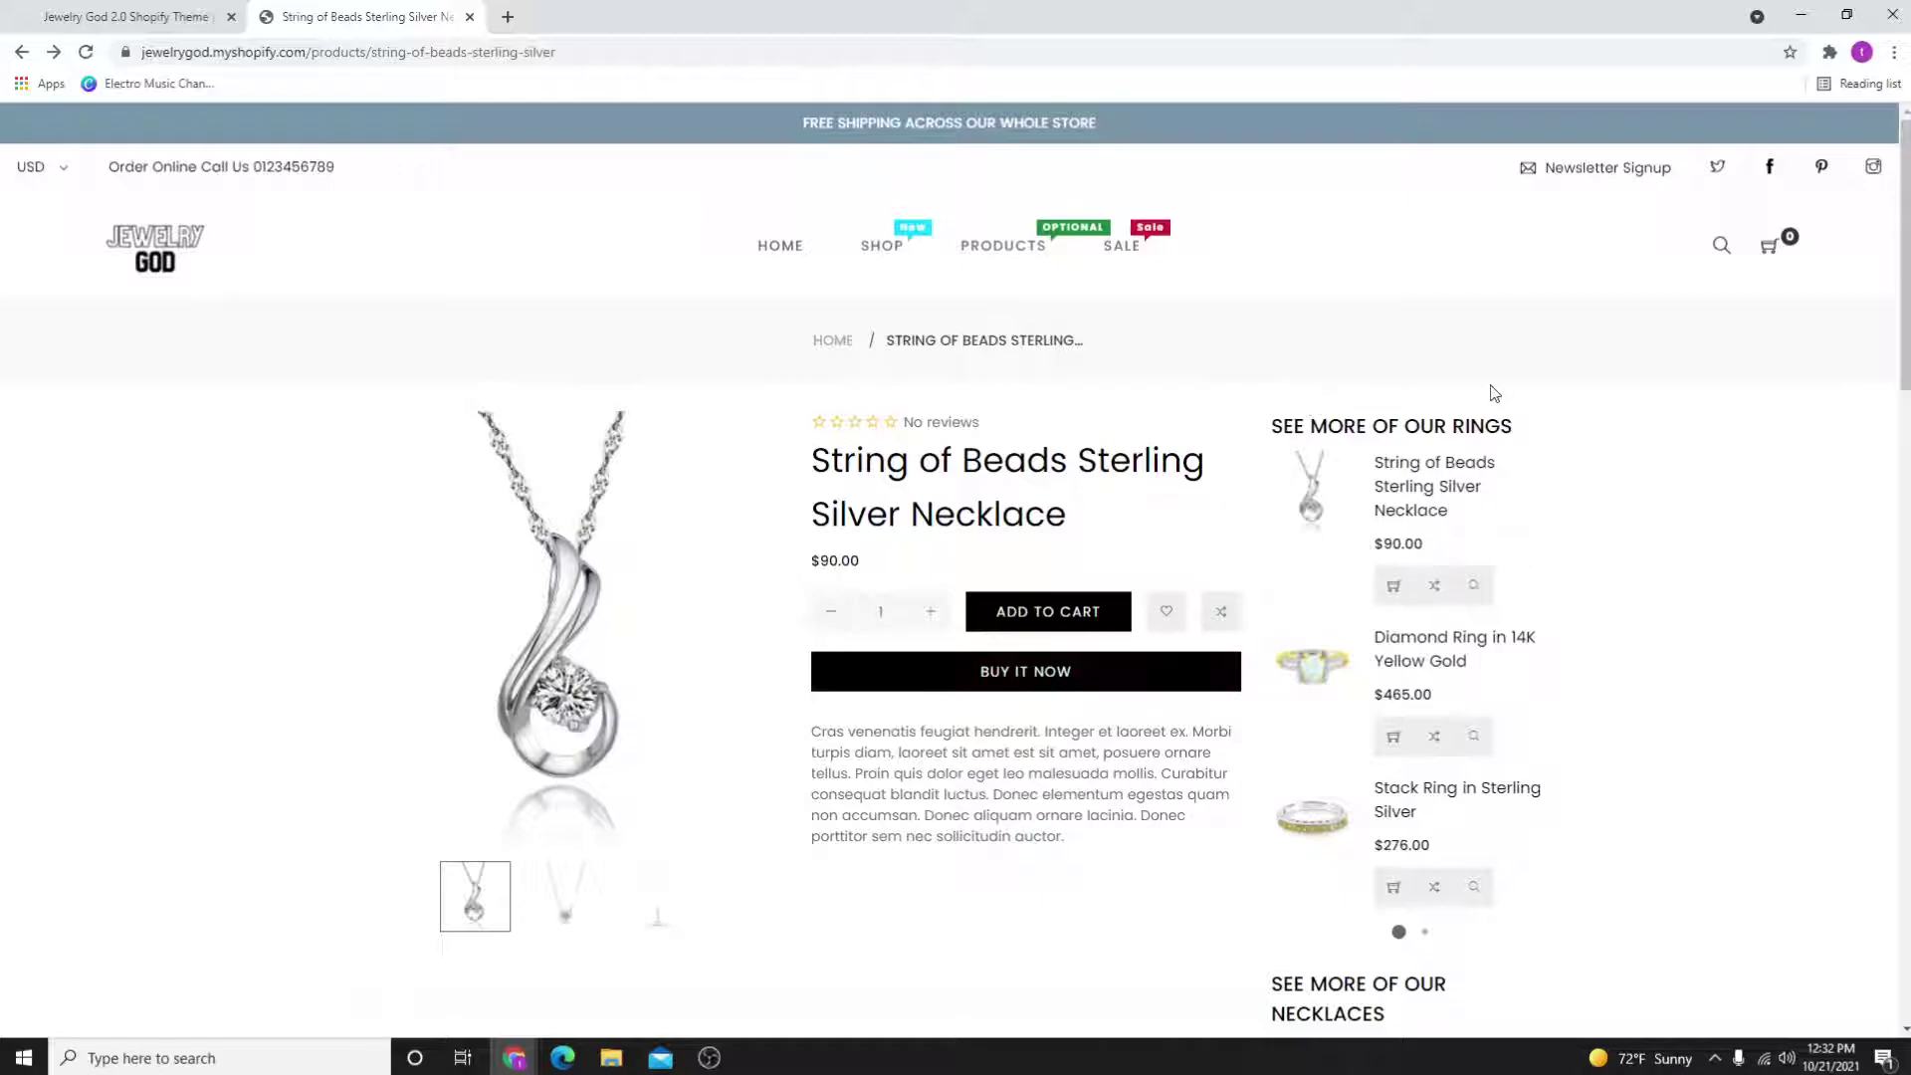
pyautogui.scroll(-10, 1426, 727)
pyautogui.scroll(-2, 1486, 726)
pyautogui.scroll(12, 1485, 726)
# - Add the String of Beads necklace and Diamond Ring in 14K Yellow Gold from the sidebar
pyautogui.click(1396, 586)
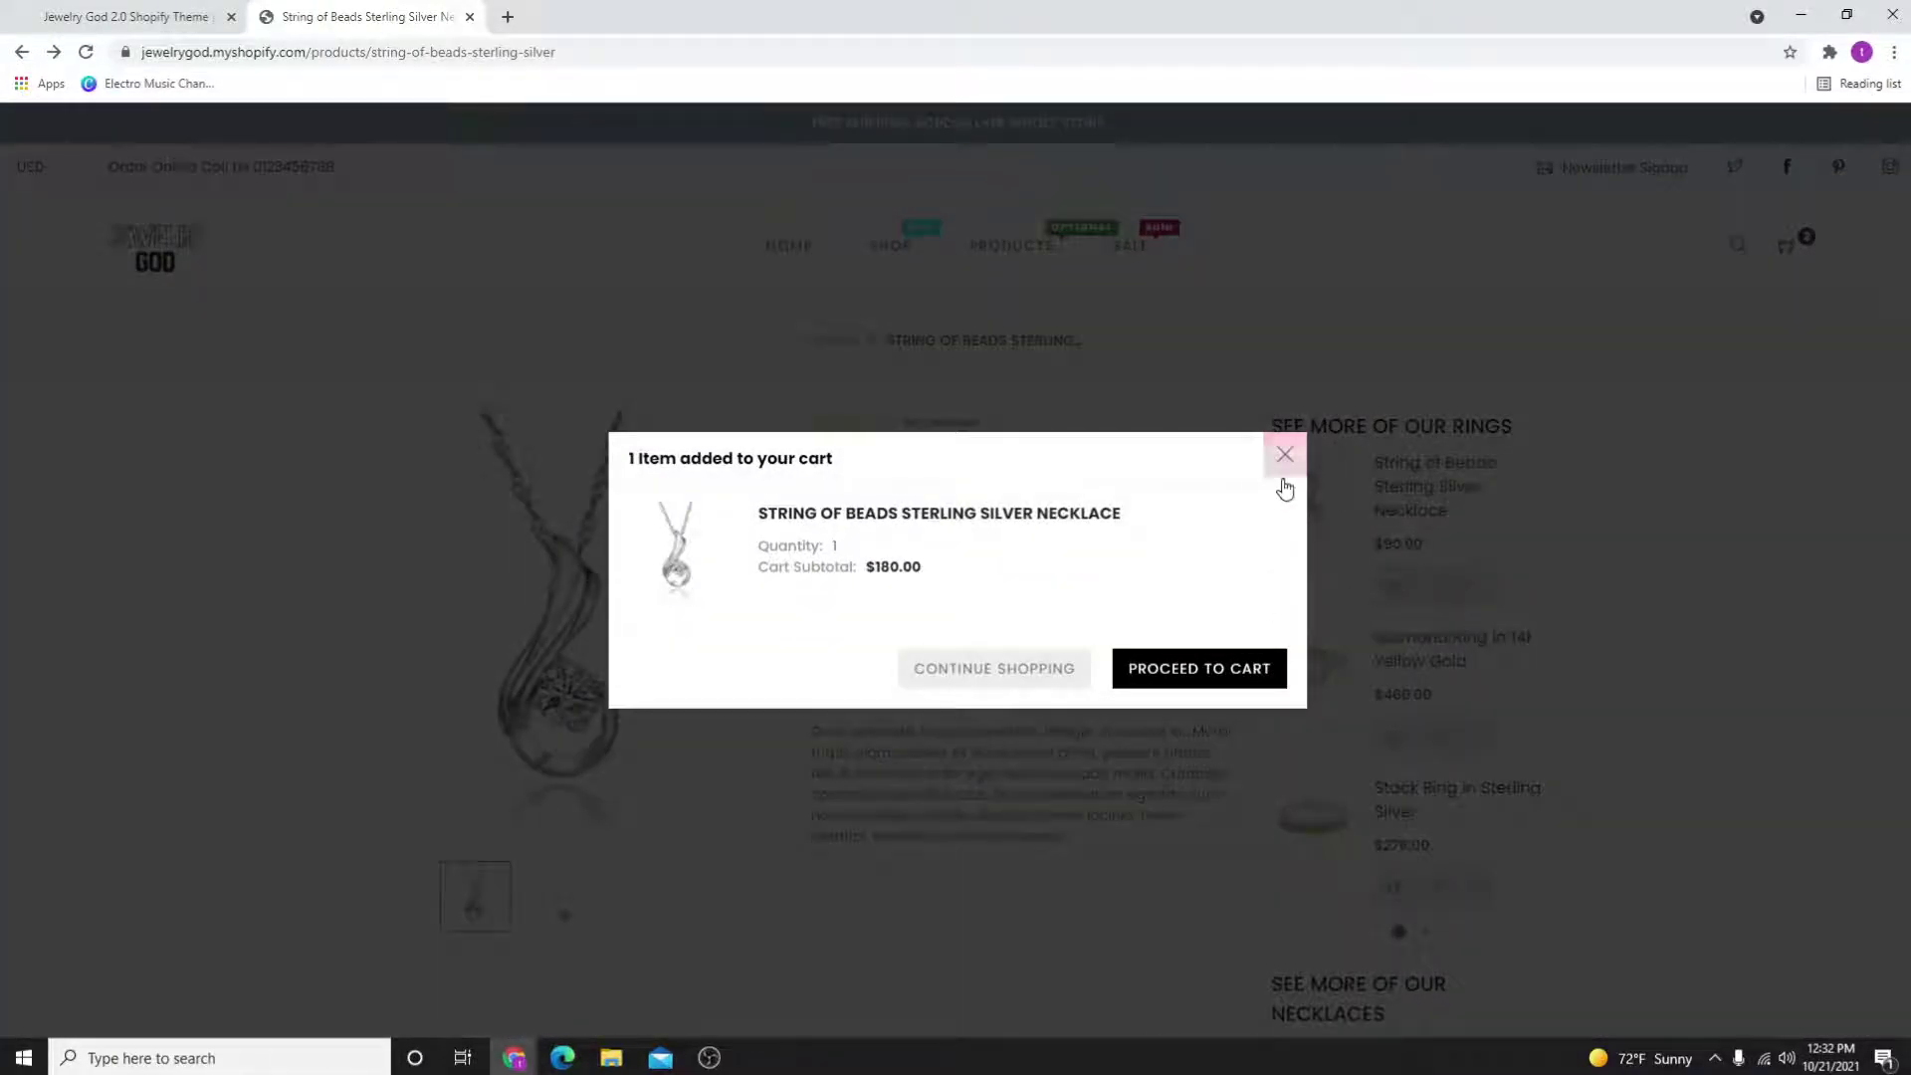
pyautogui.click(1286, 453)
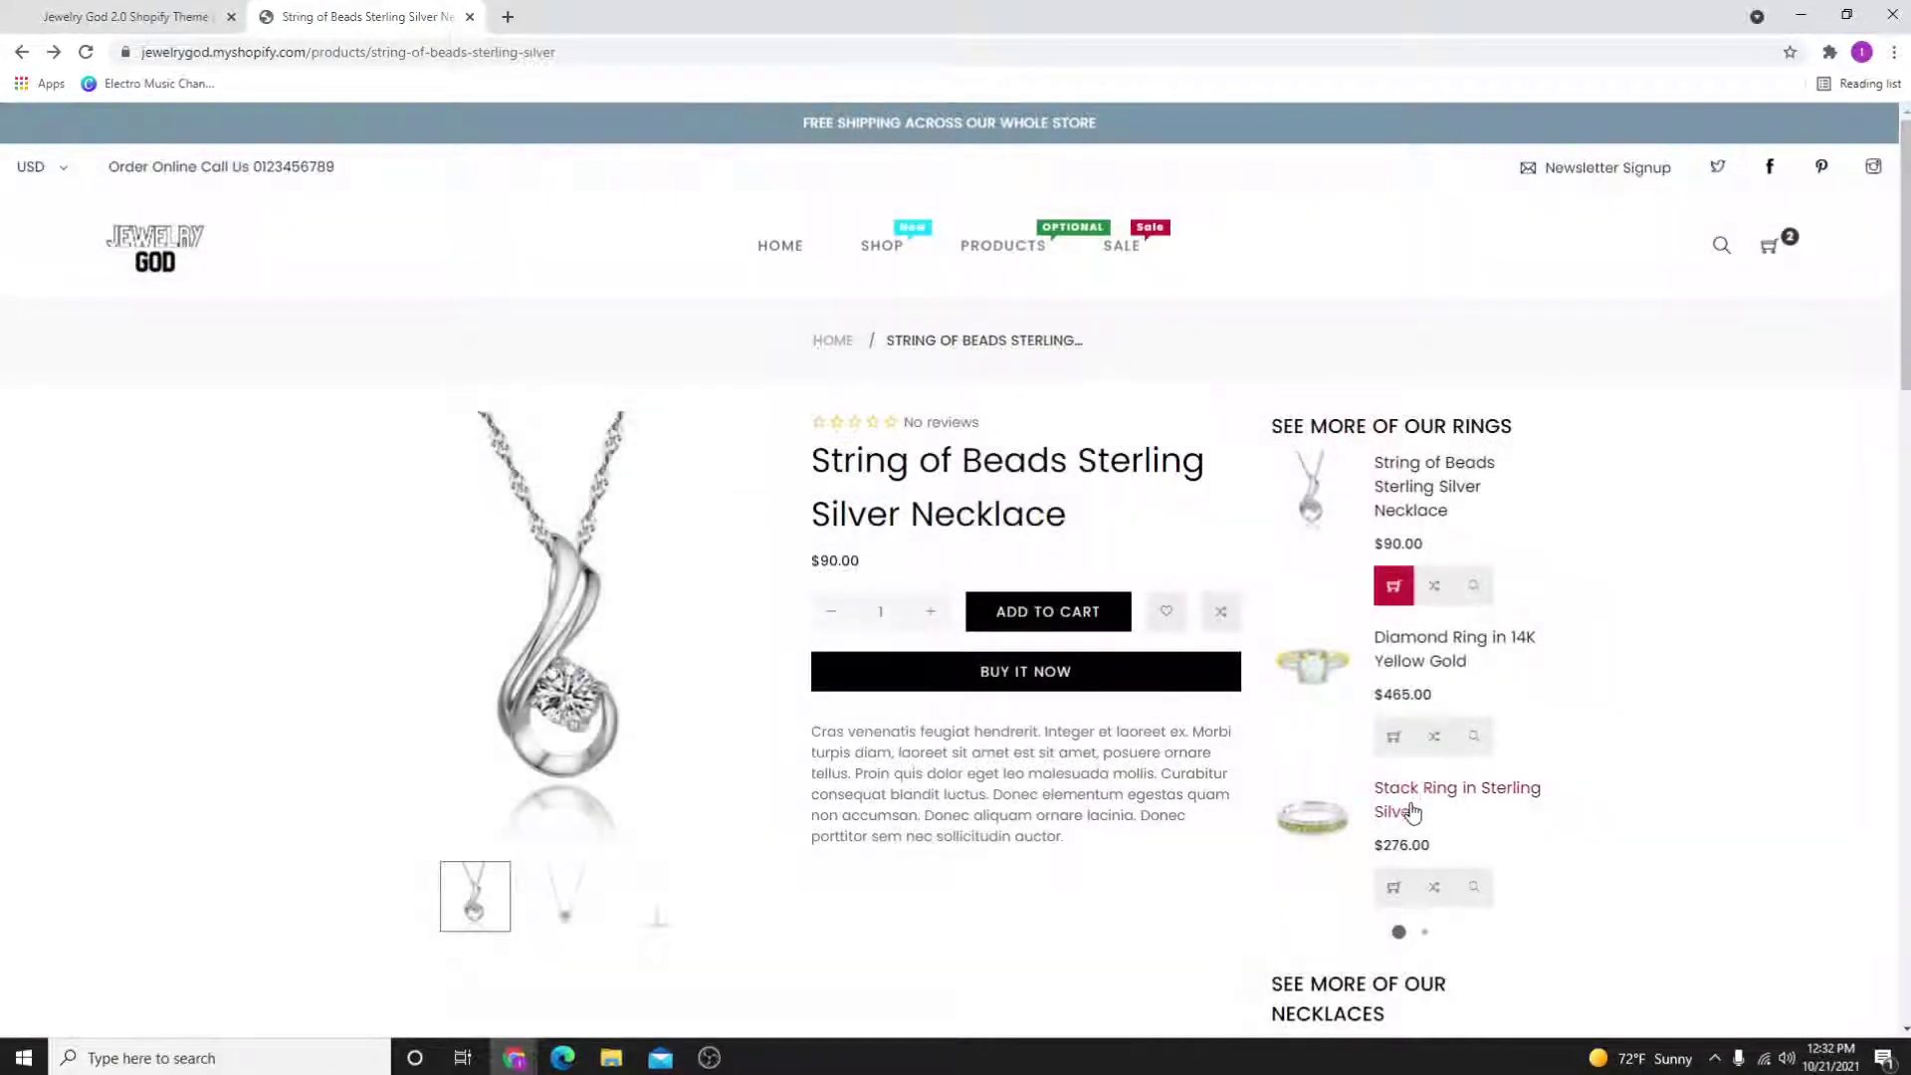
pyautogui.click(1401, 799)
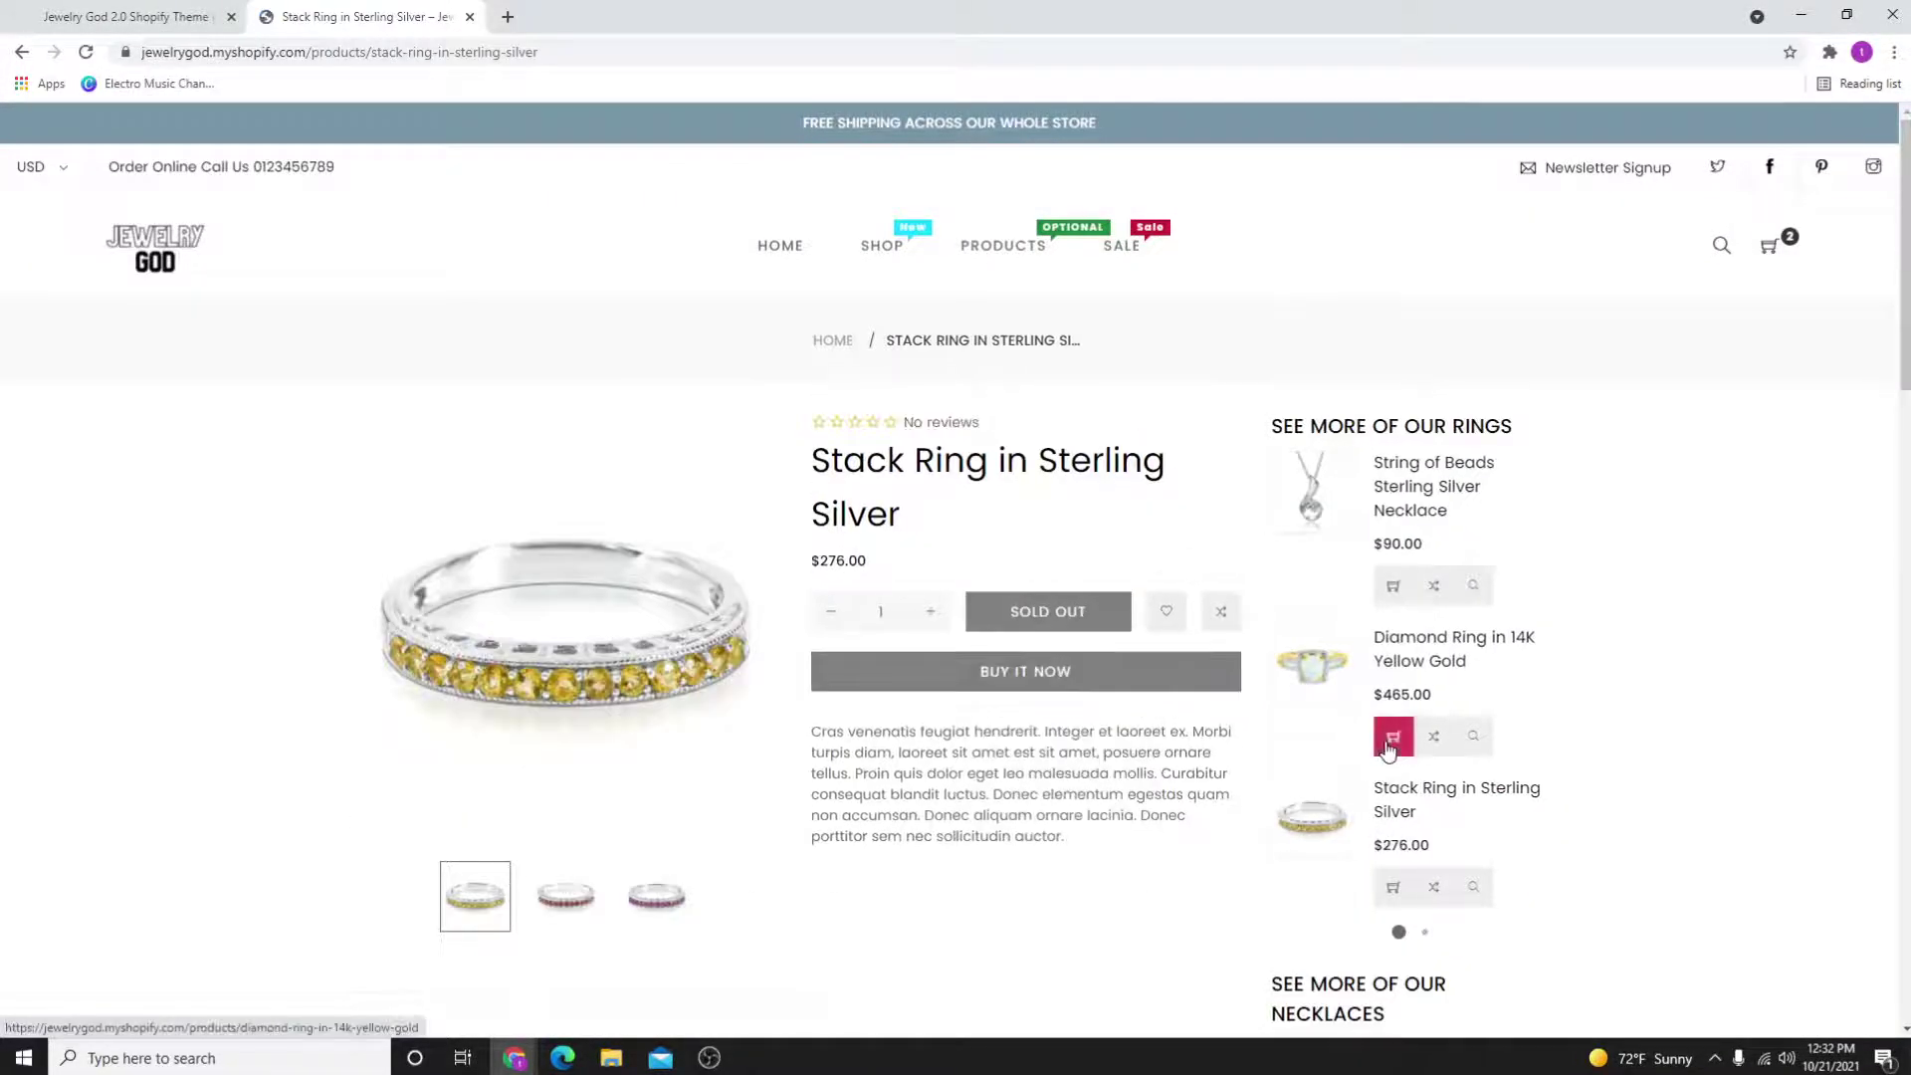
pyautogui.click(1392, 737)
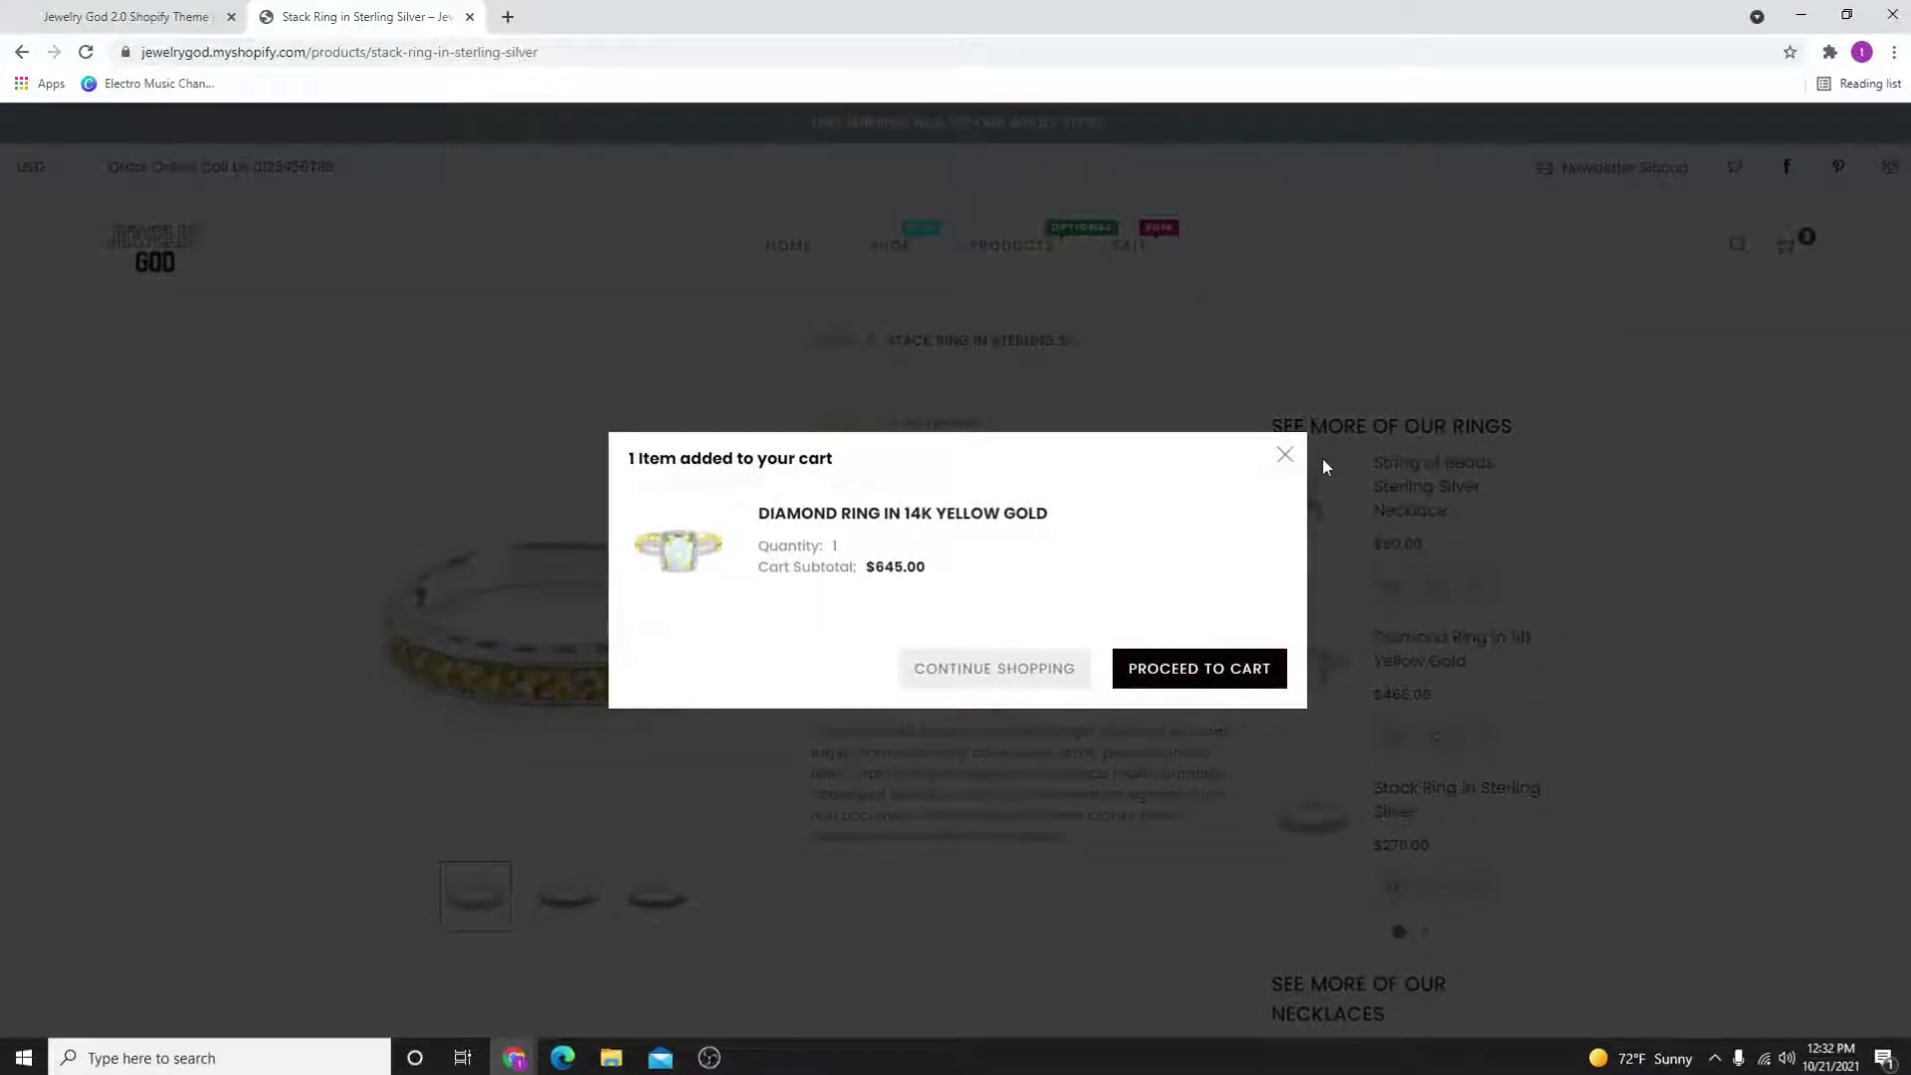
pyautogui.click(1286, 455)
pyautogui.click(881, 245)
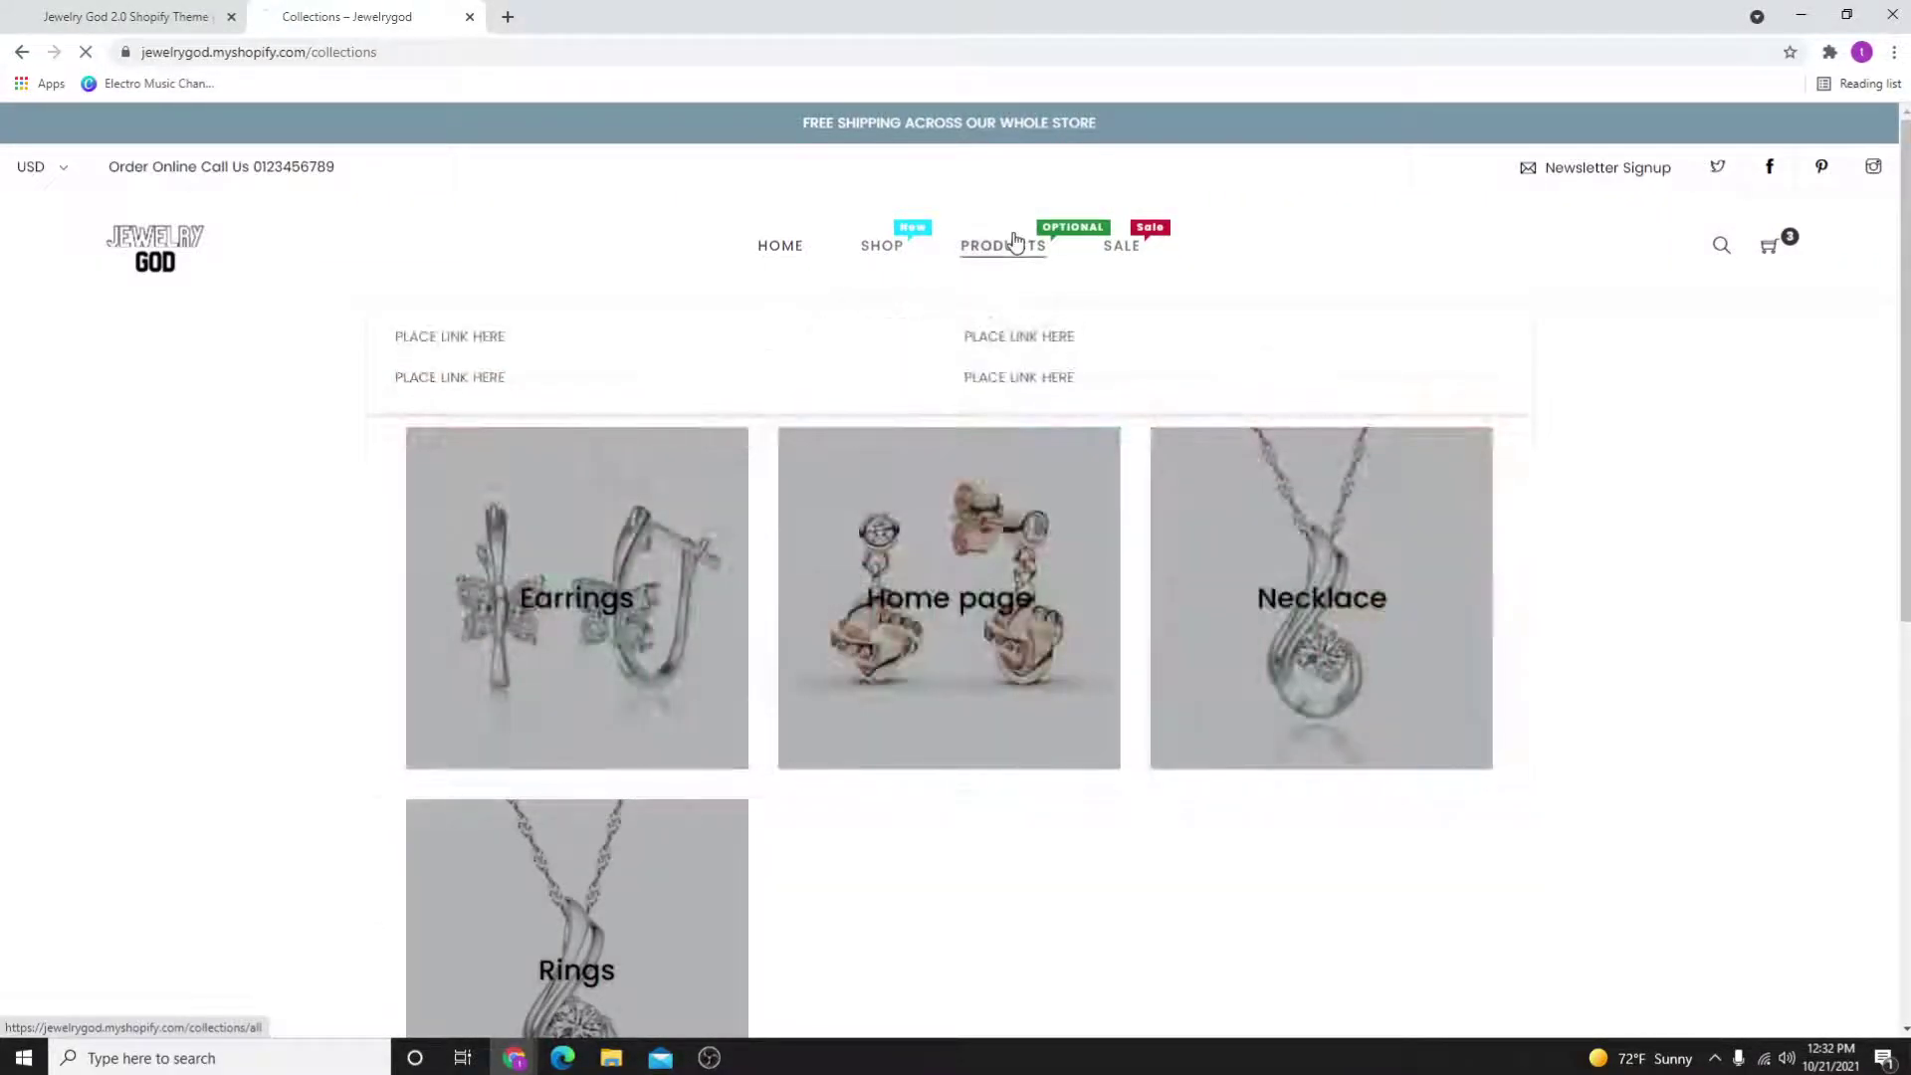
# - Open the Products catalogue and toggle the blue colour filter on, then off
pyautogui.click(1003, 245)
pyautogui.scroll(-1, 306, 662)
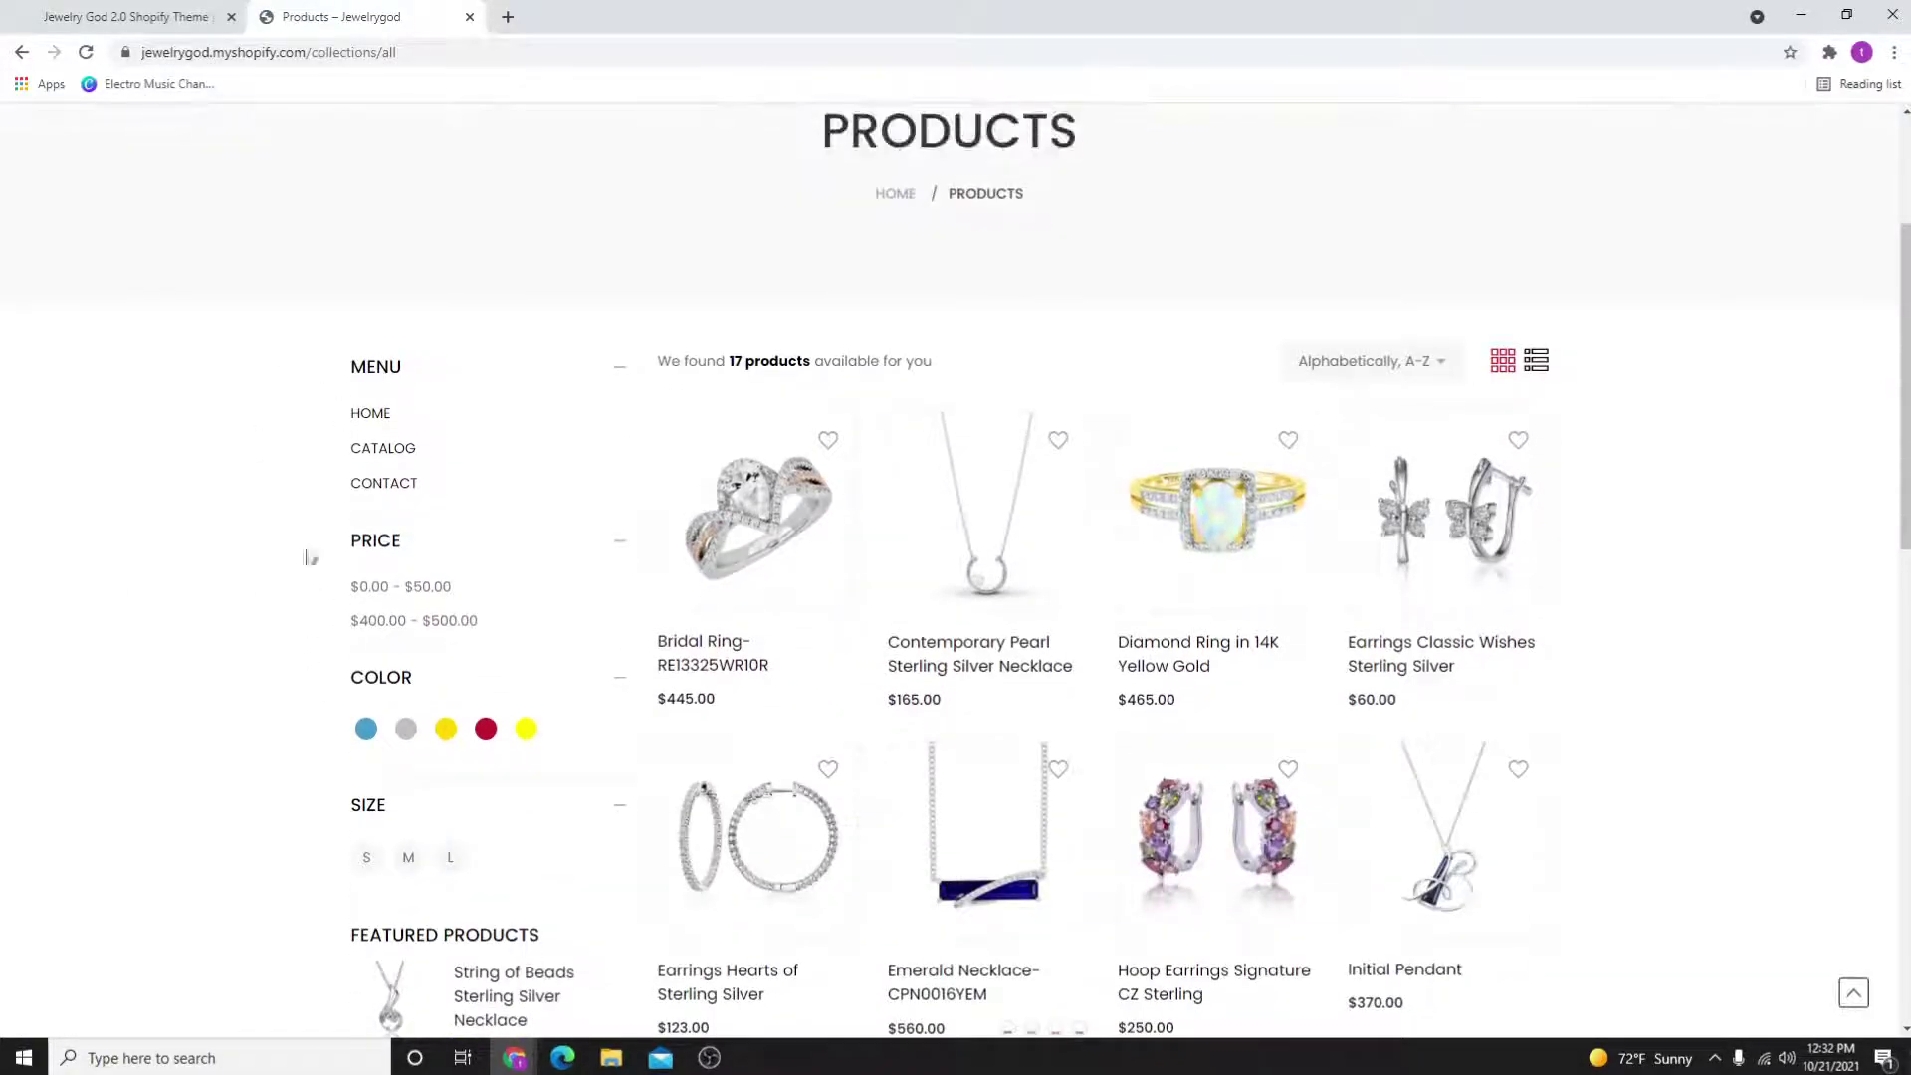
pyautogui.scroll(-2, 360, 460)
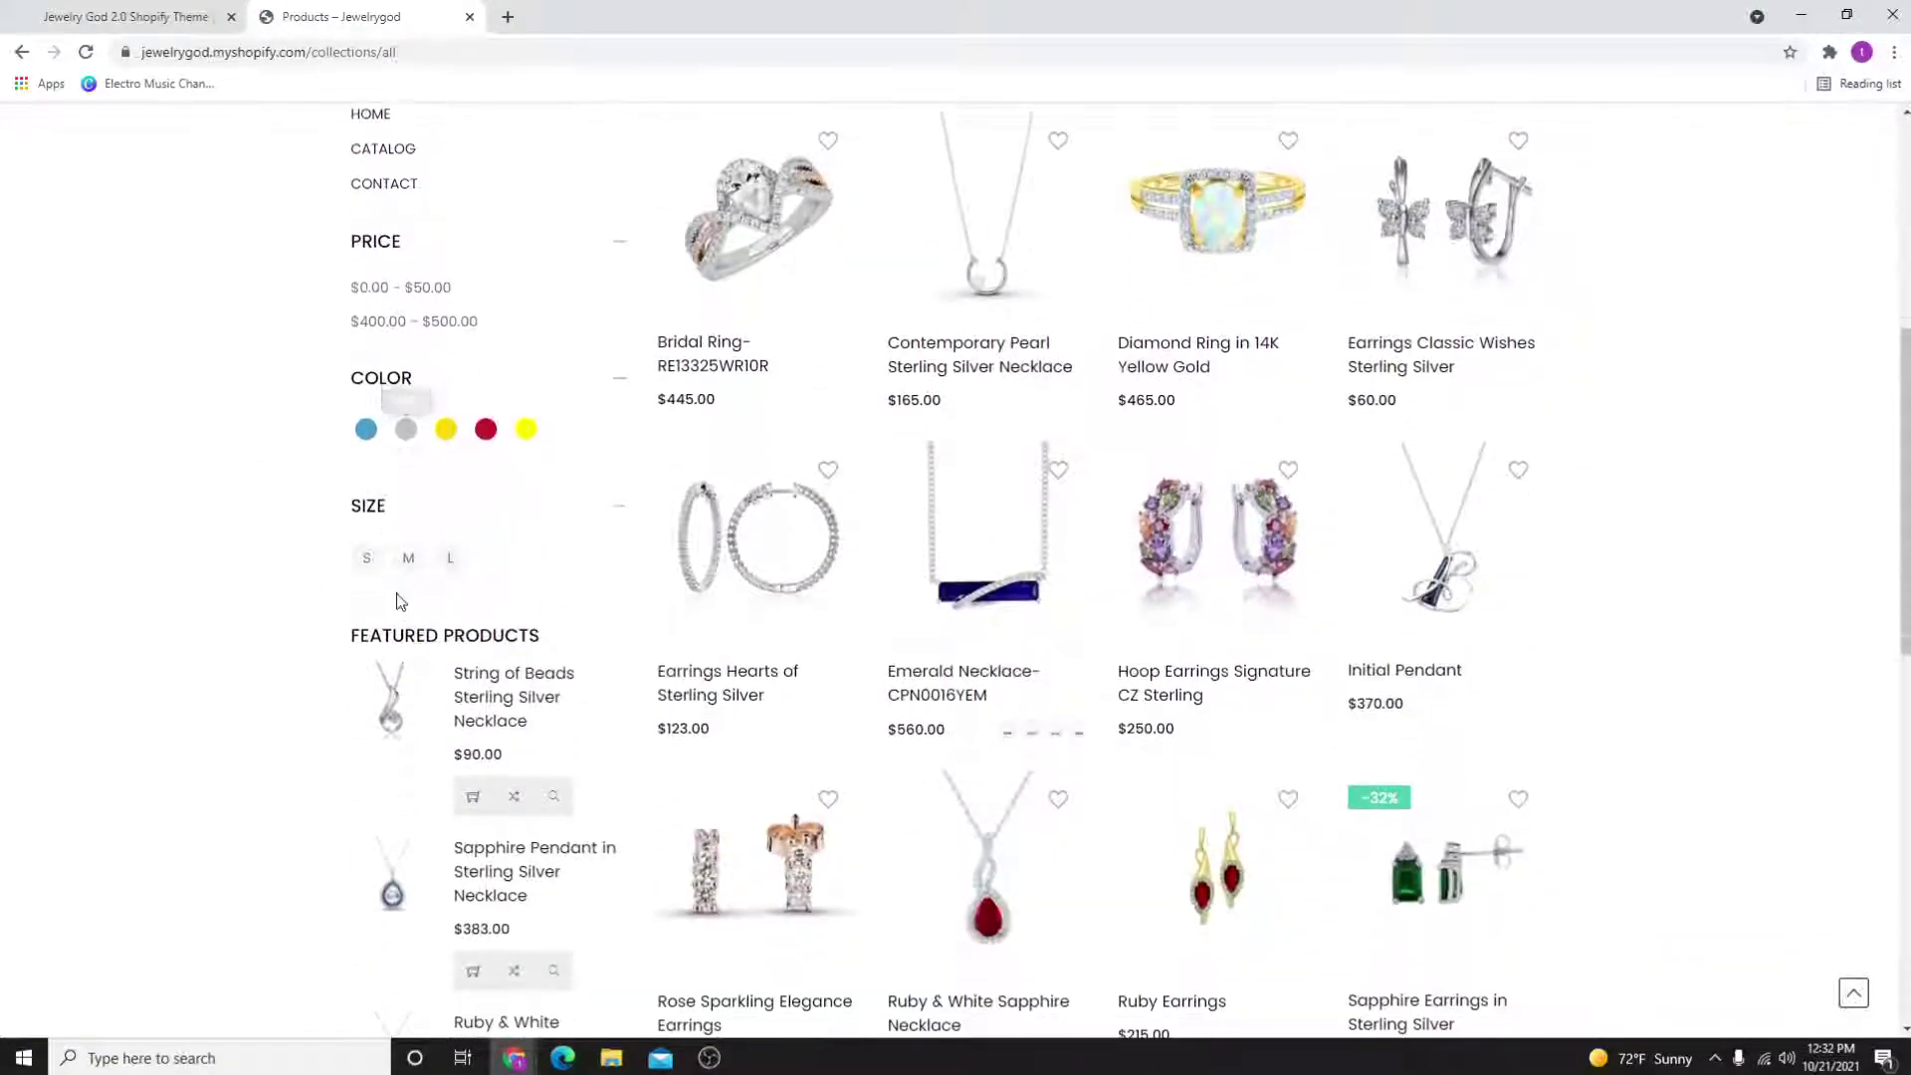
pyautogui.scroll(4, 366, 419)
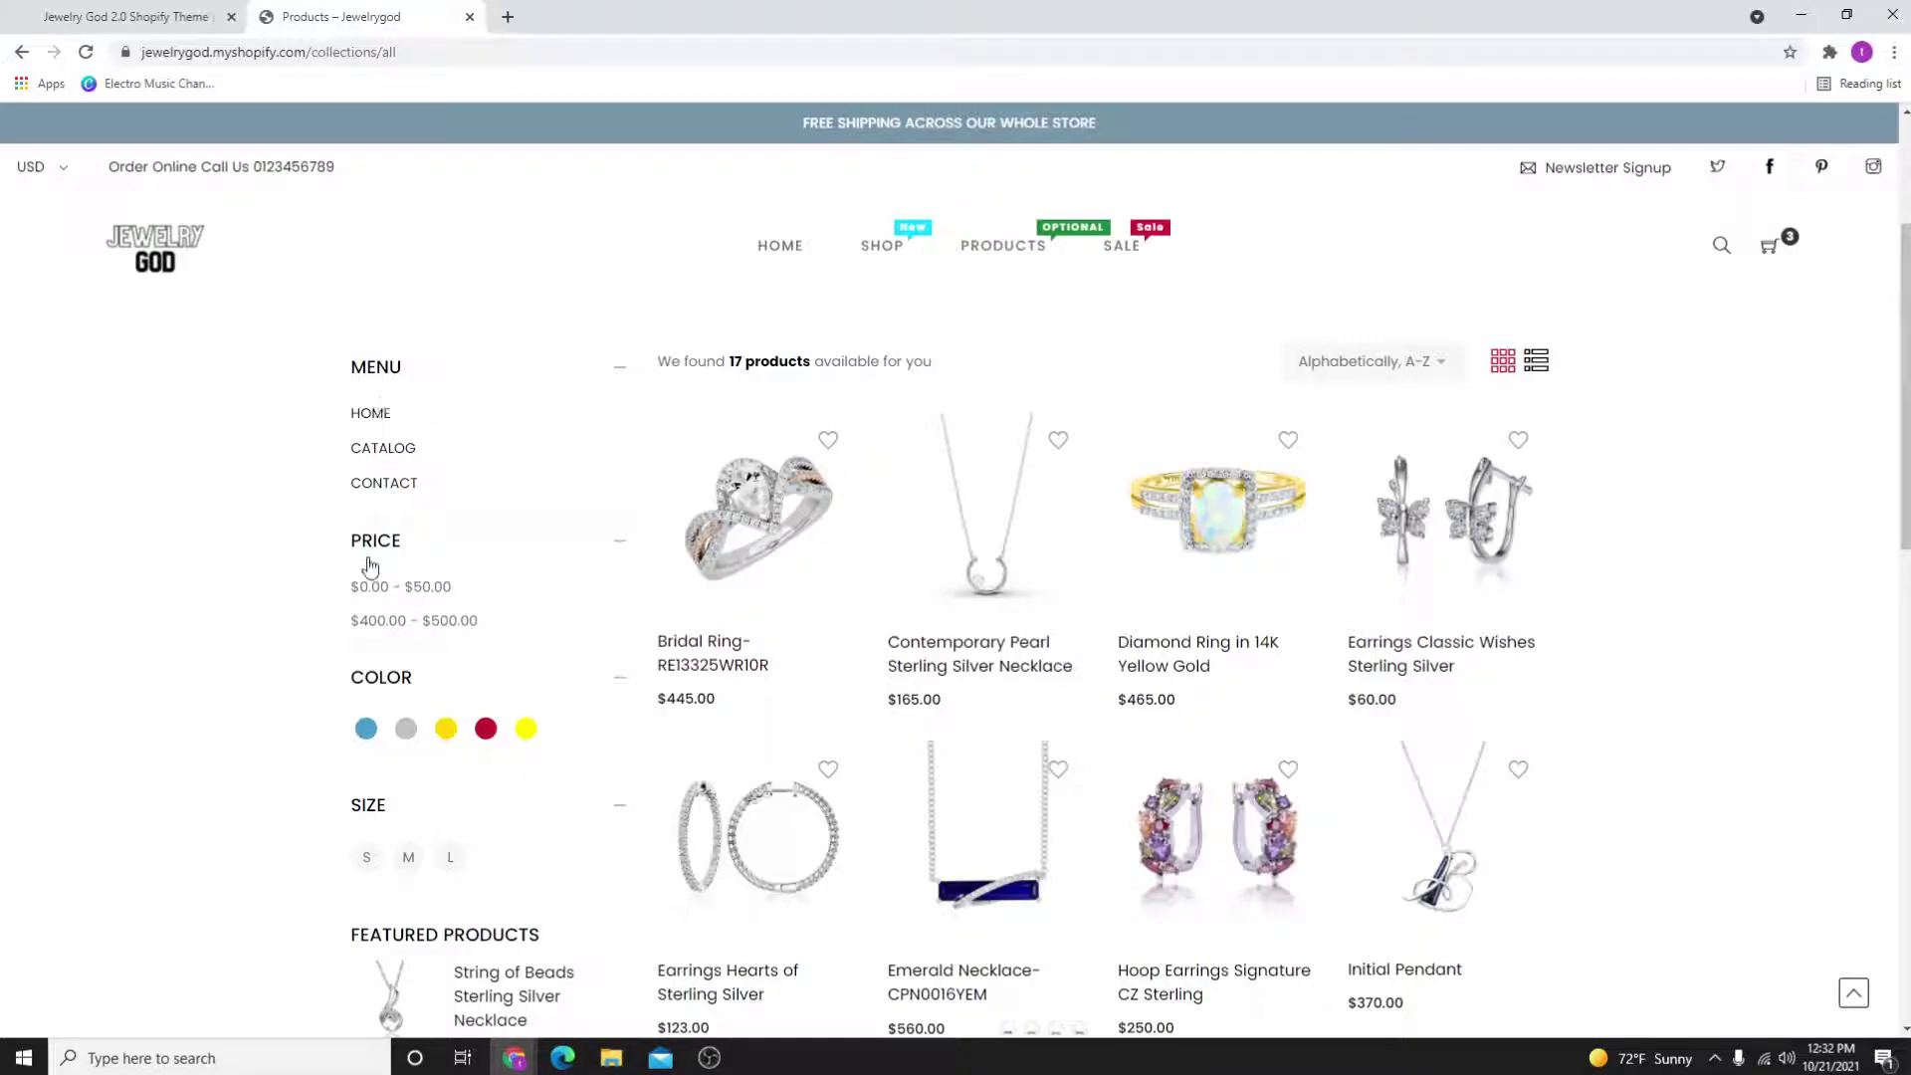
pyautogui.scroll(-2, 410, 653)
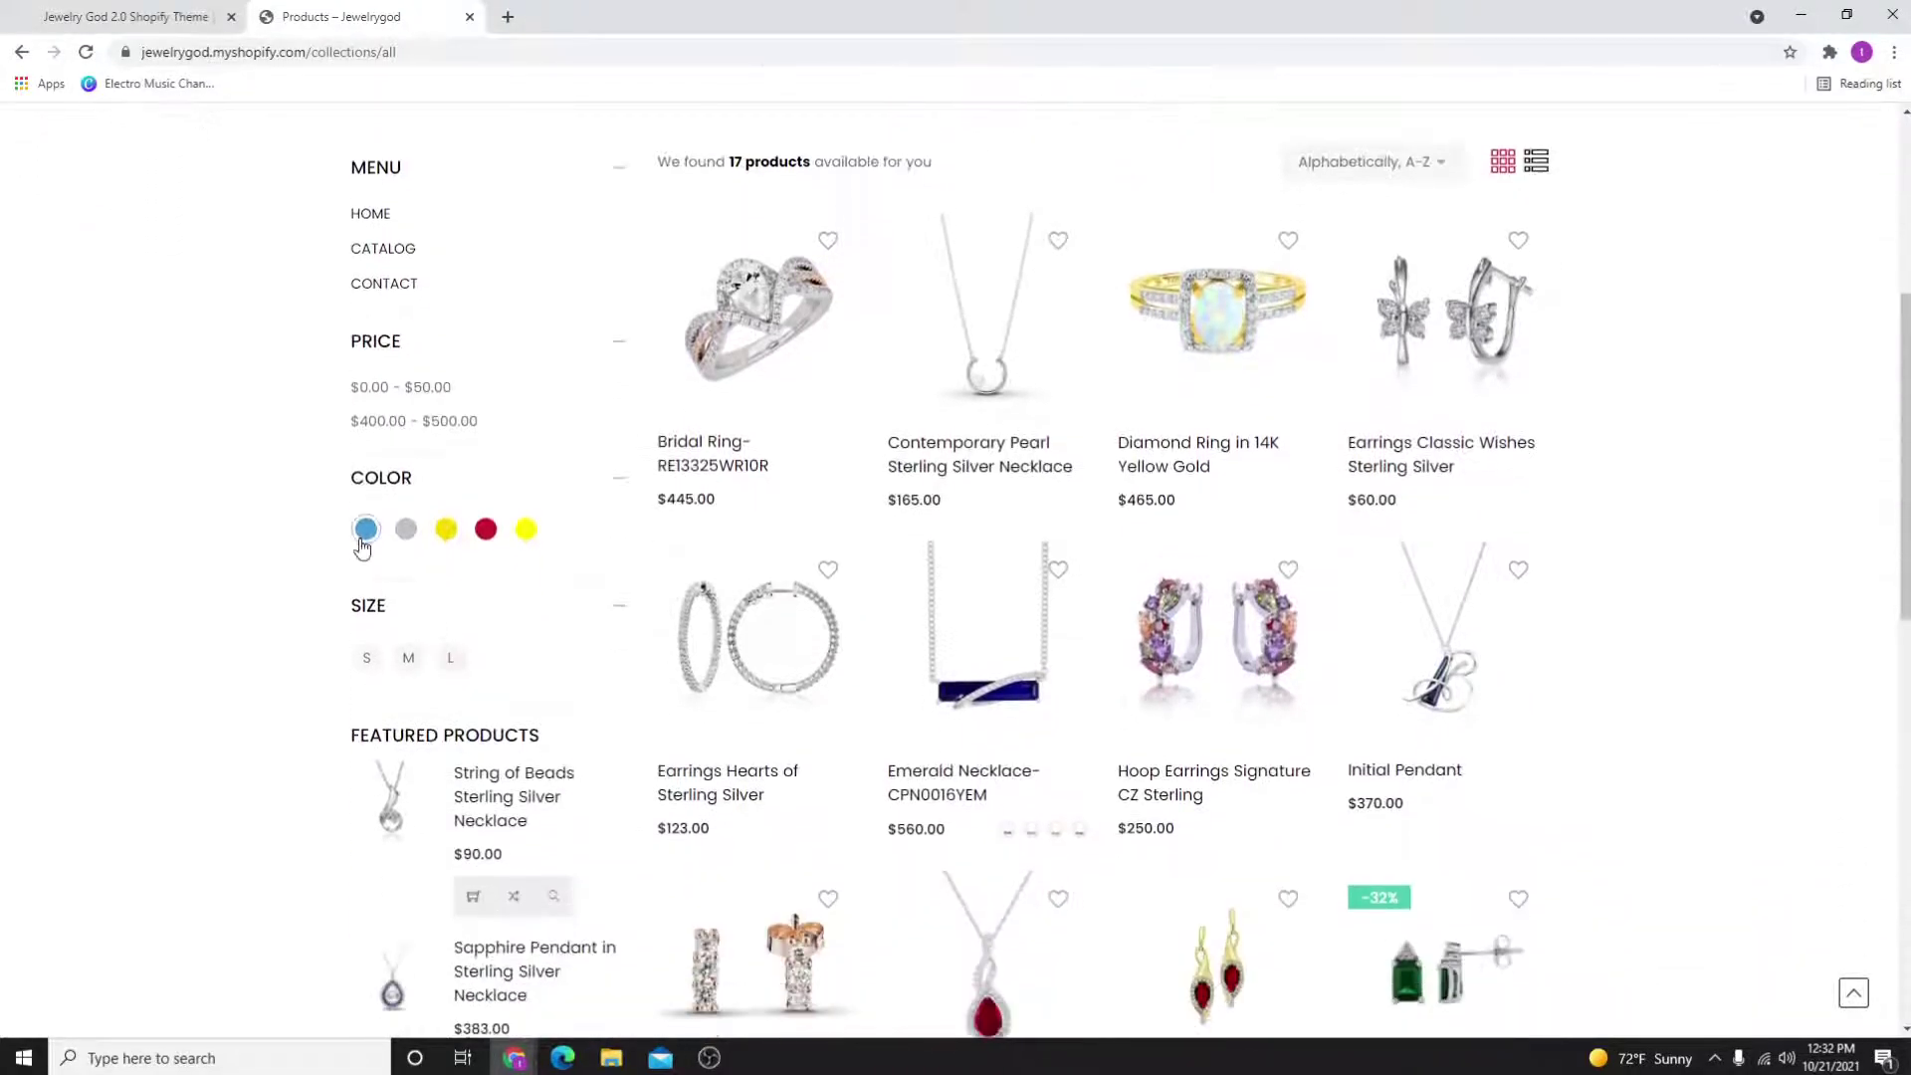
pyautogui.click(365, 528)
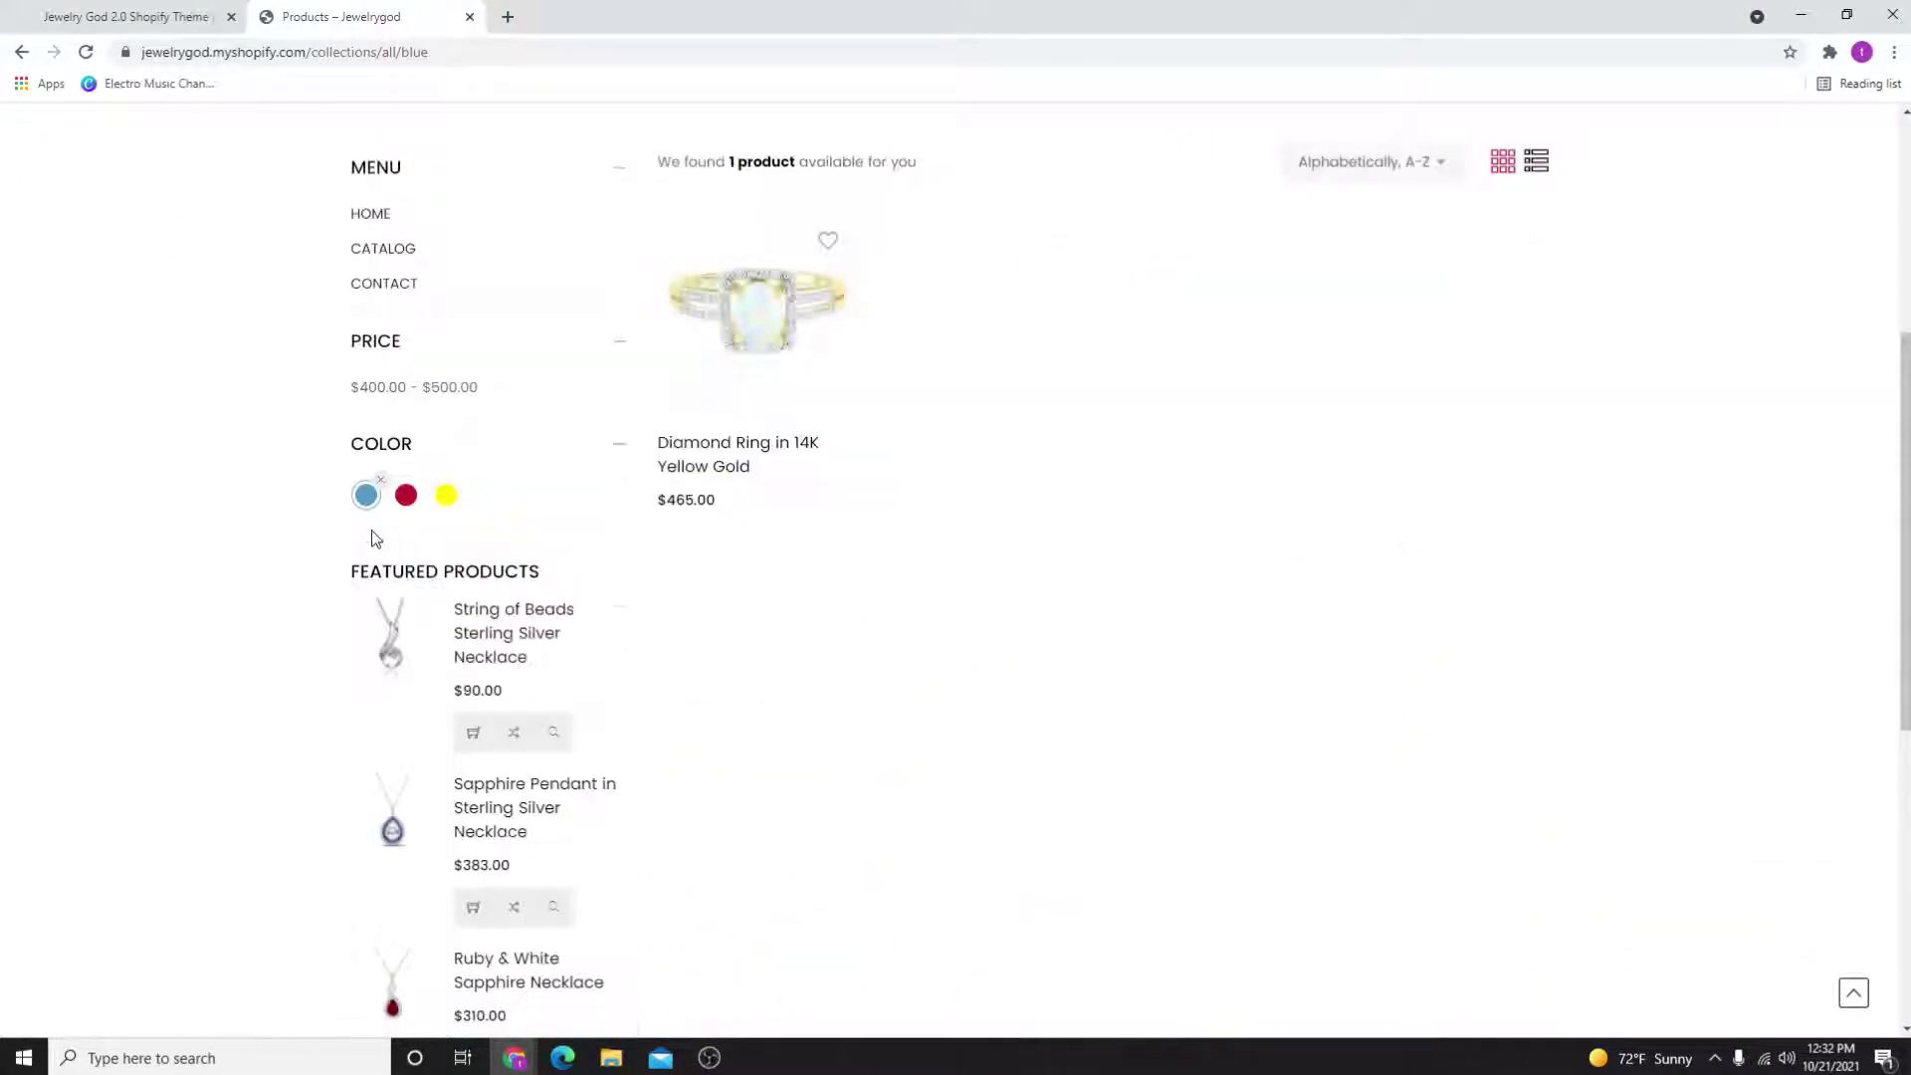
pyautogui.click(380, 481)
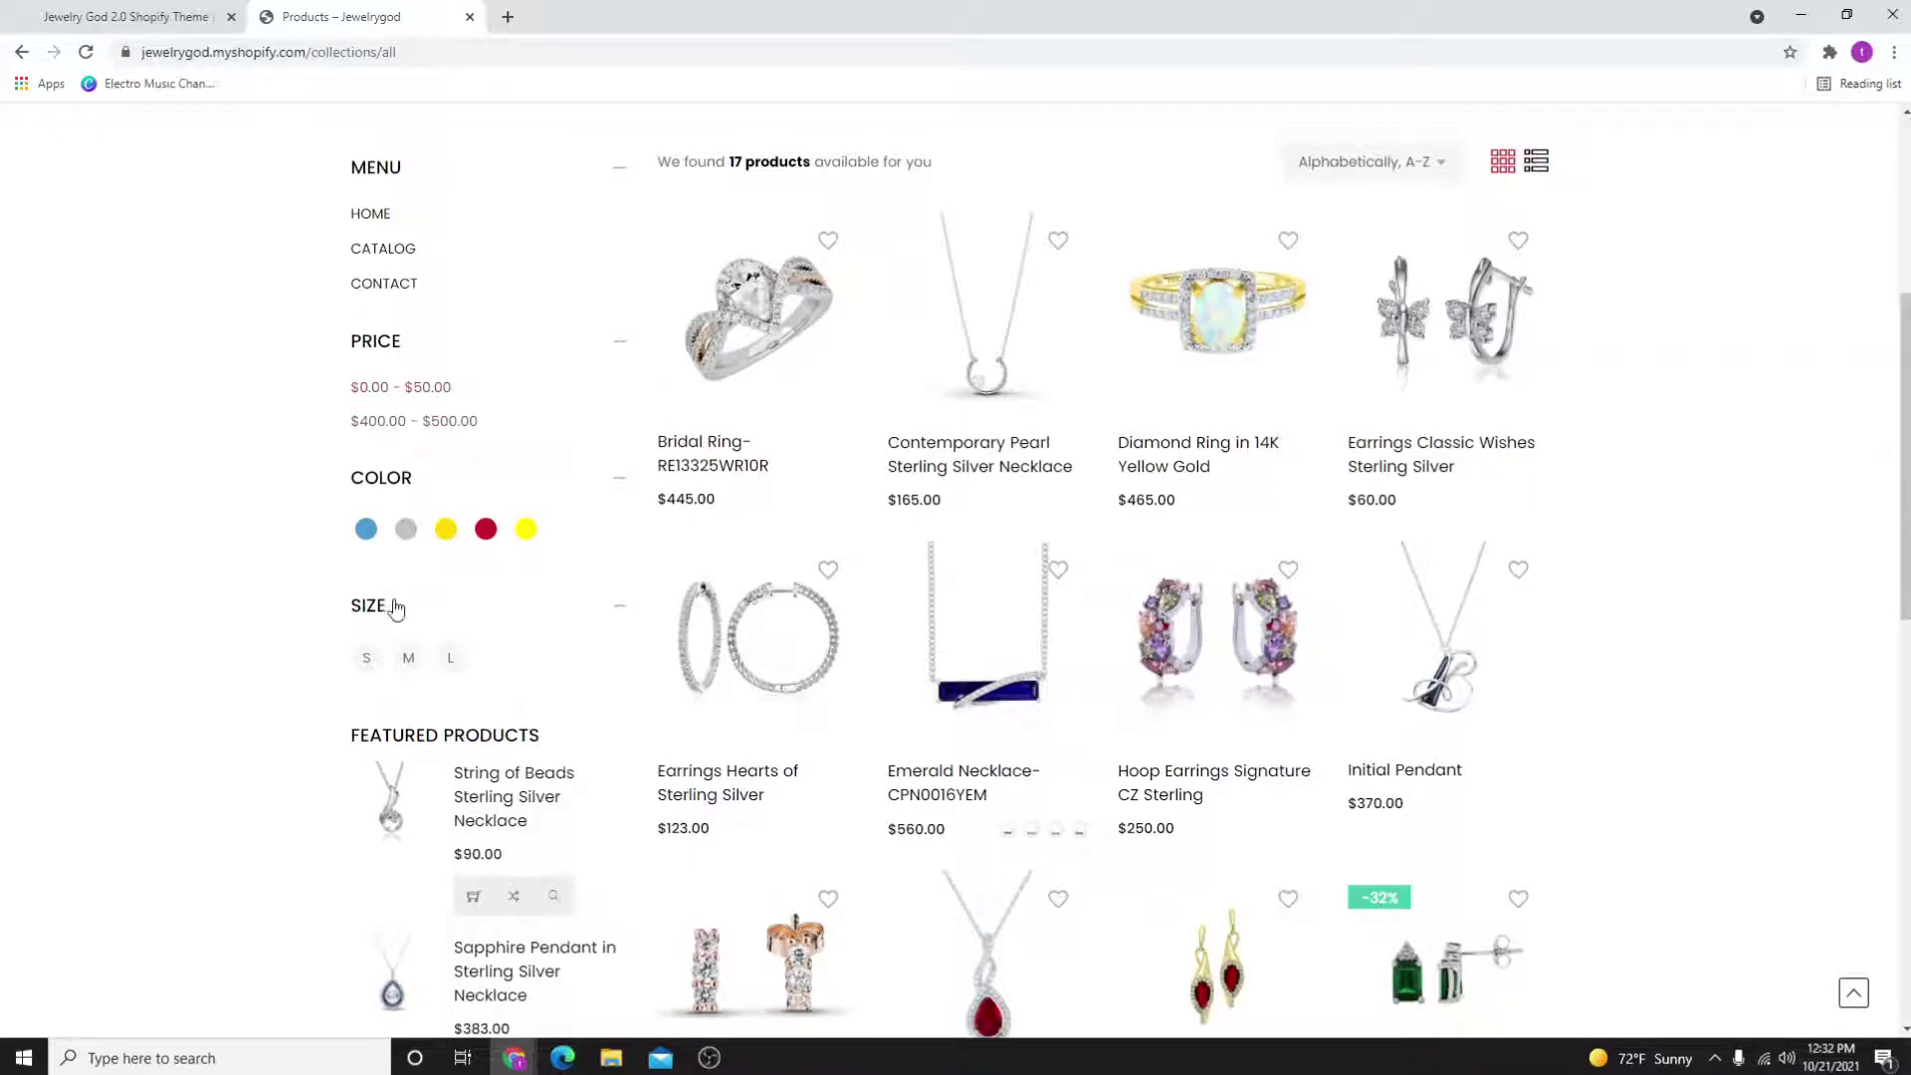
pyautogui.scroll(-2, 392, 615)
pyautogui.scroll(-3, 395, 583)
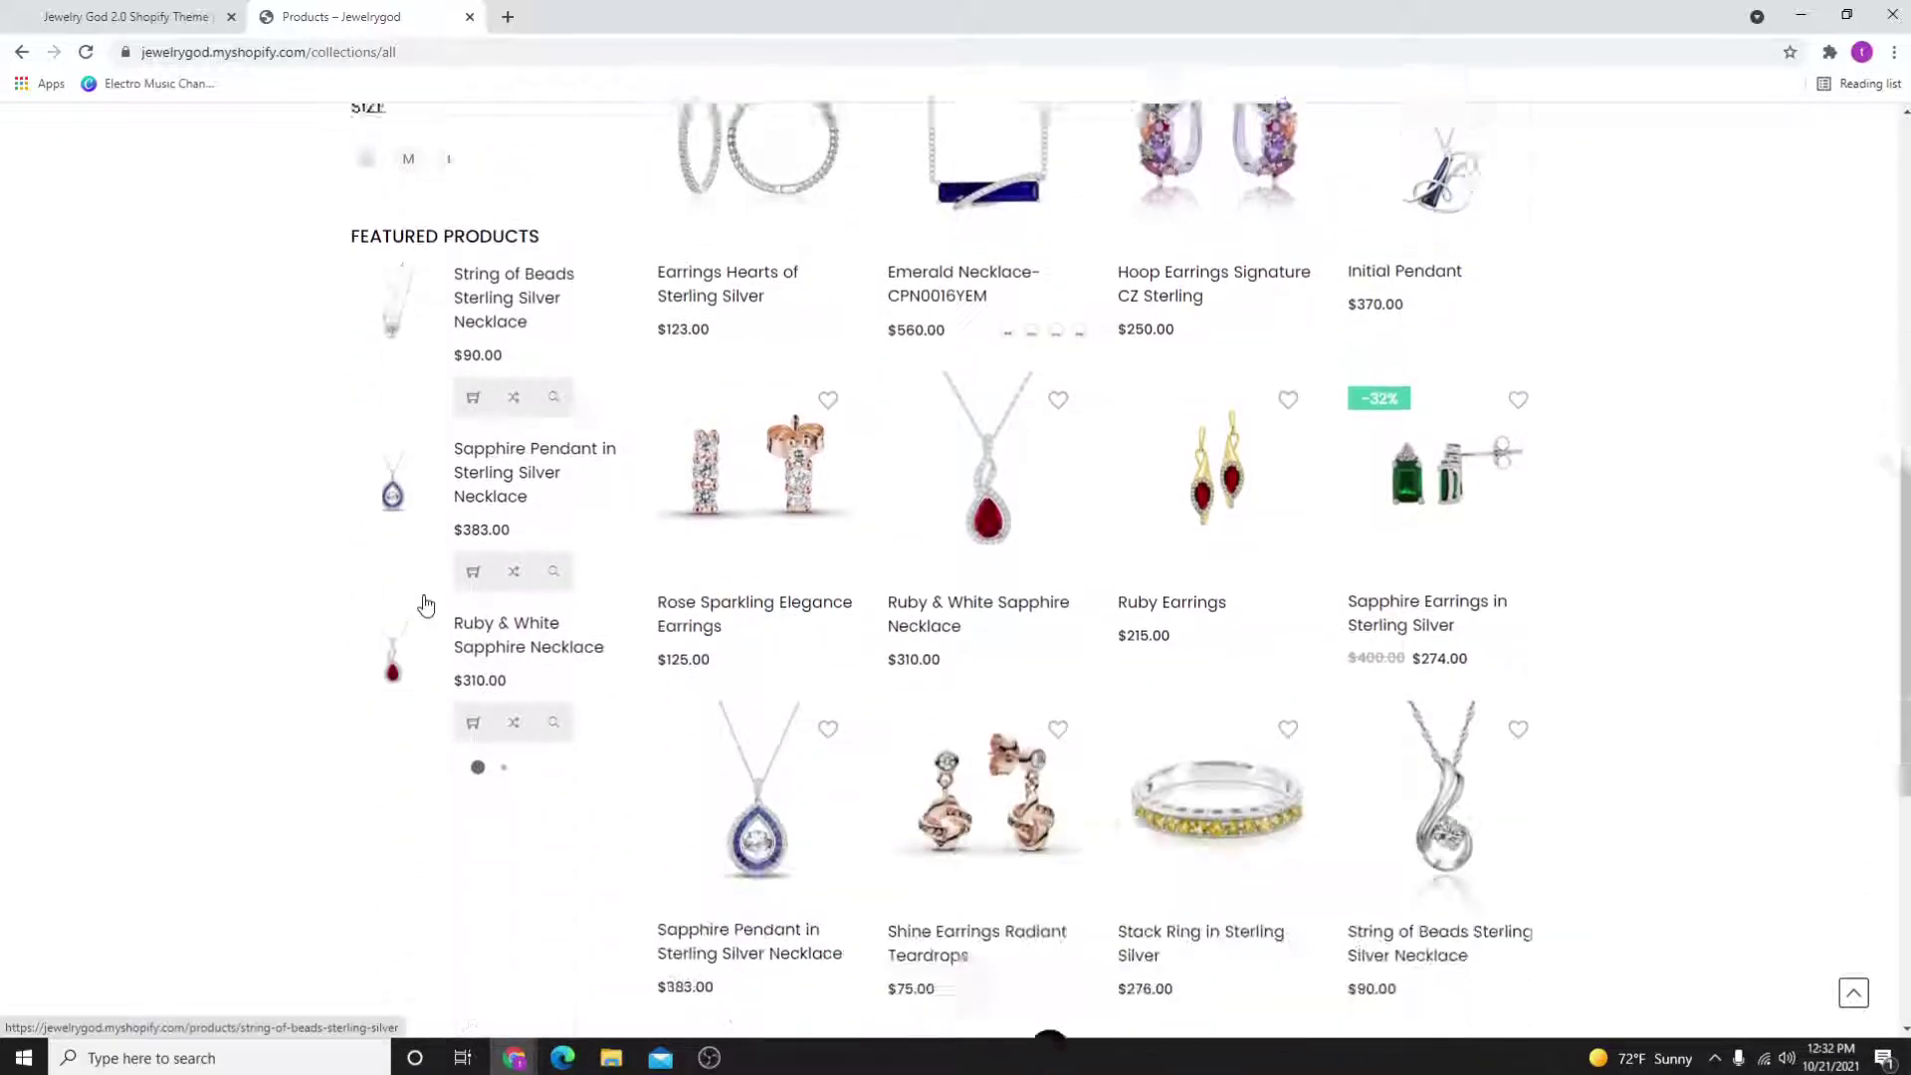
pyautogui.scroll(-2, 395, 583)
pyautogui.scroll(5, 433, 627)
pyautogui.scroll(2, 448, 598)
pyautogui.scroll(2, 470, 547)
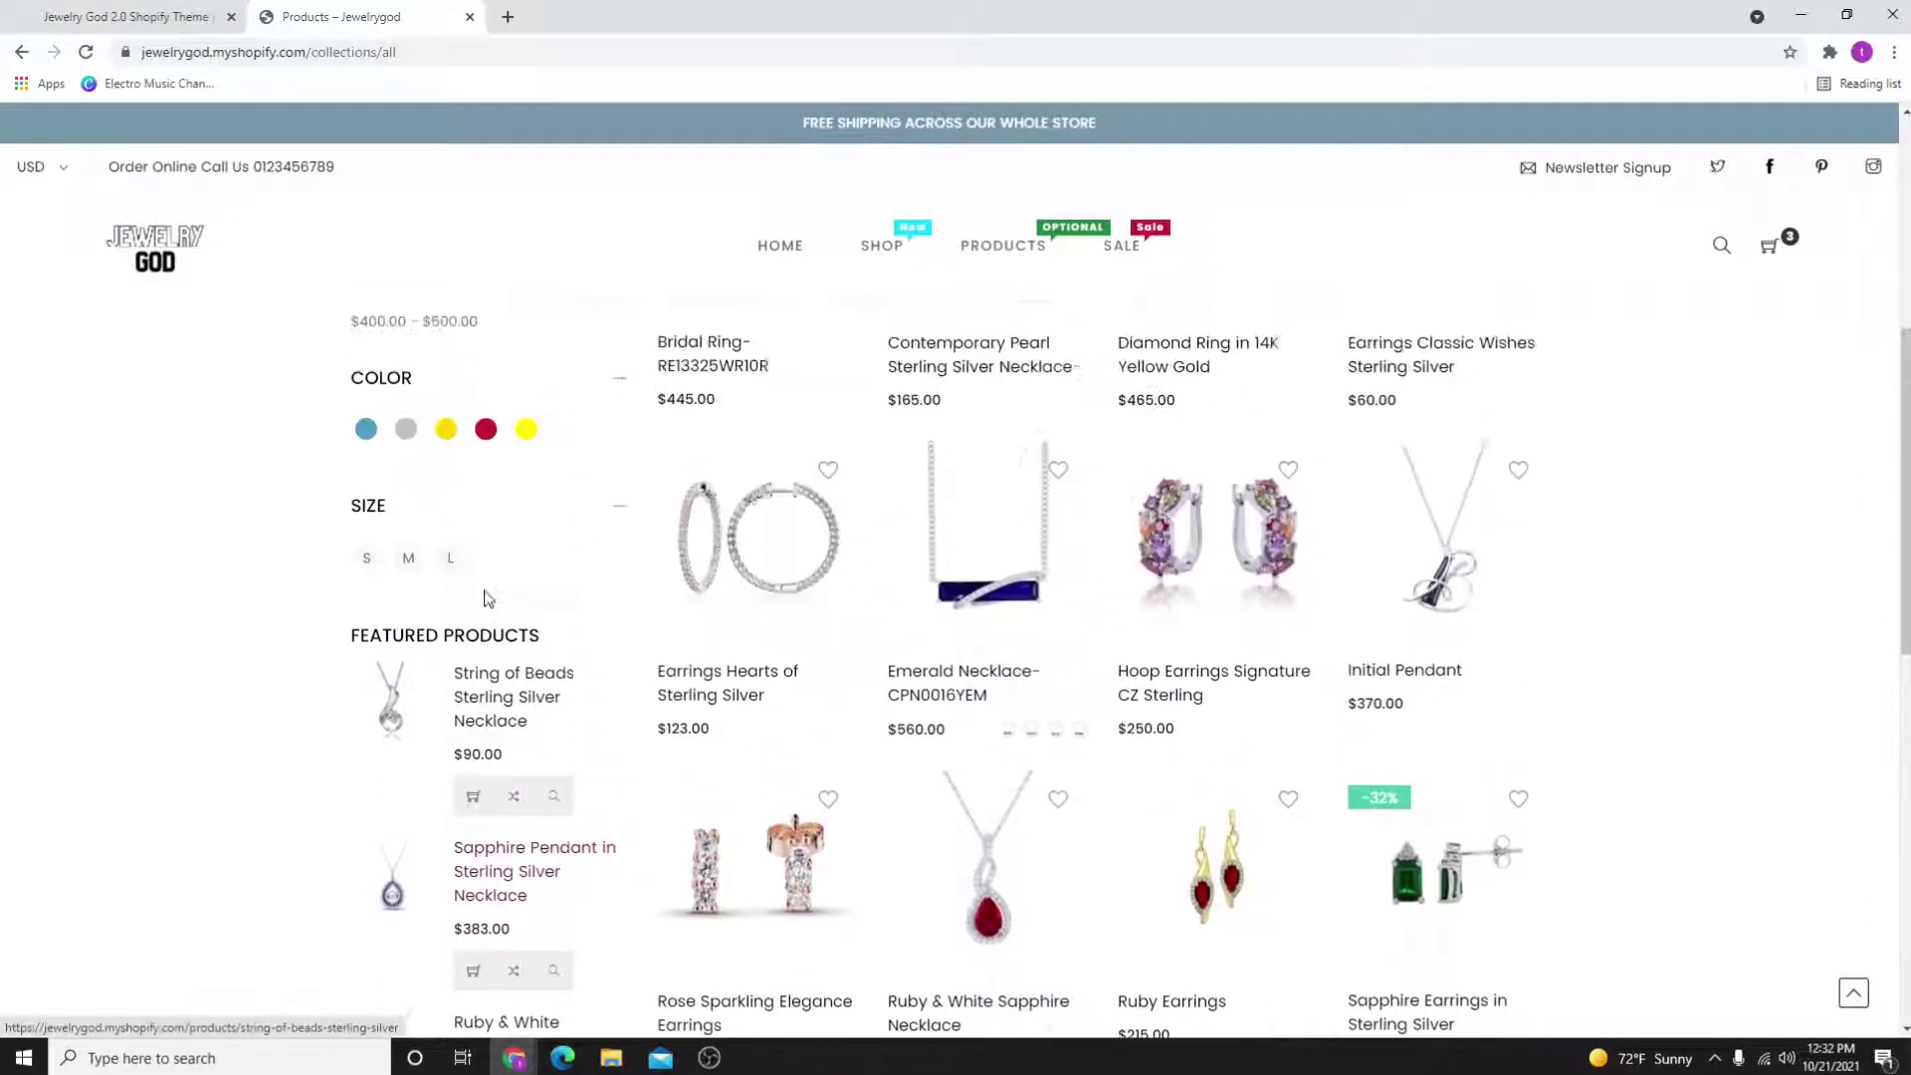
pyautogui.scroll(-2, 478, 729)
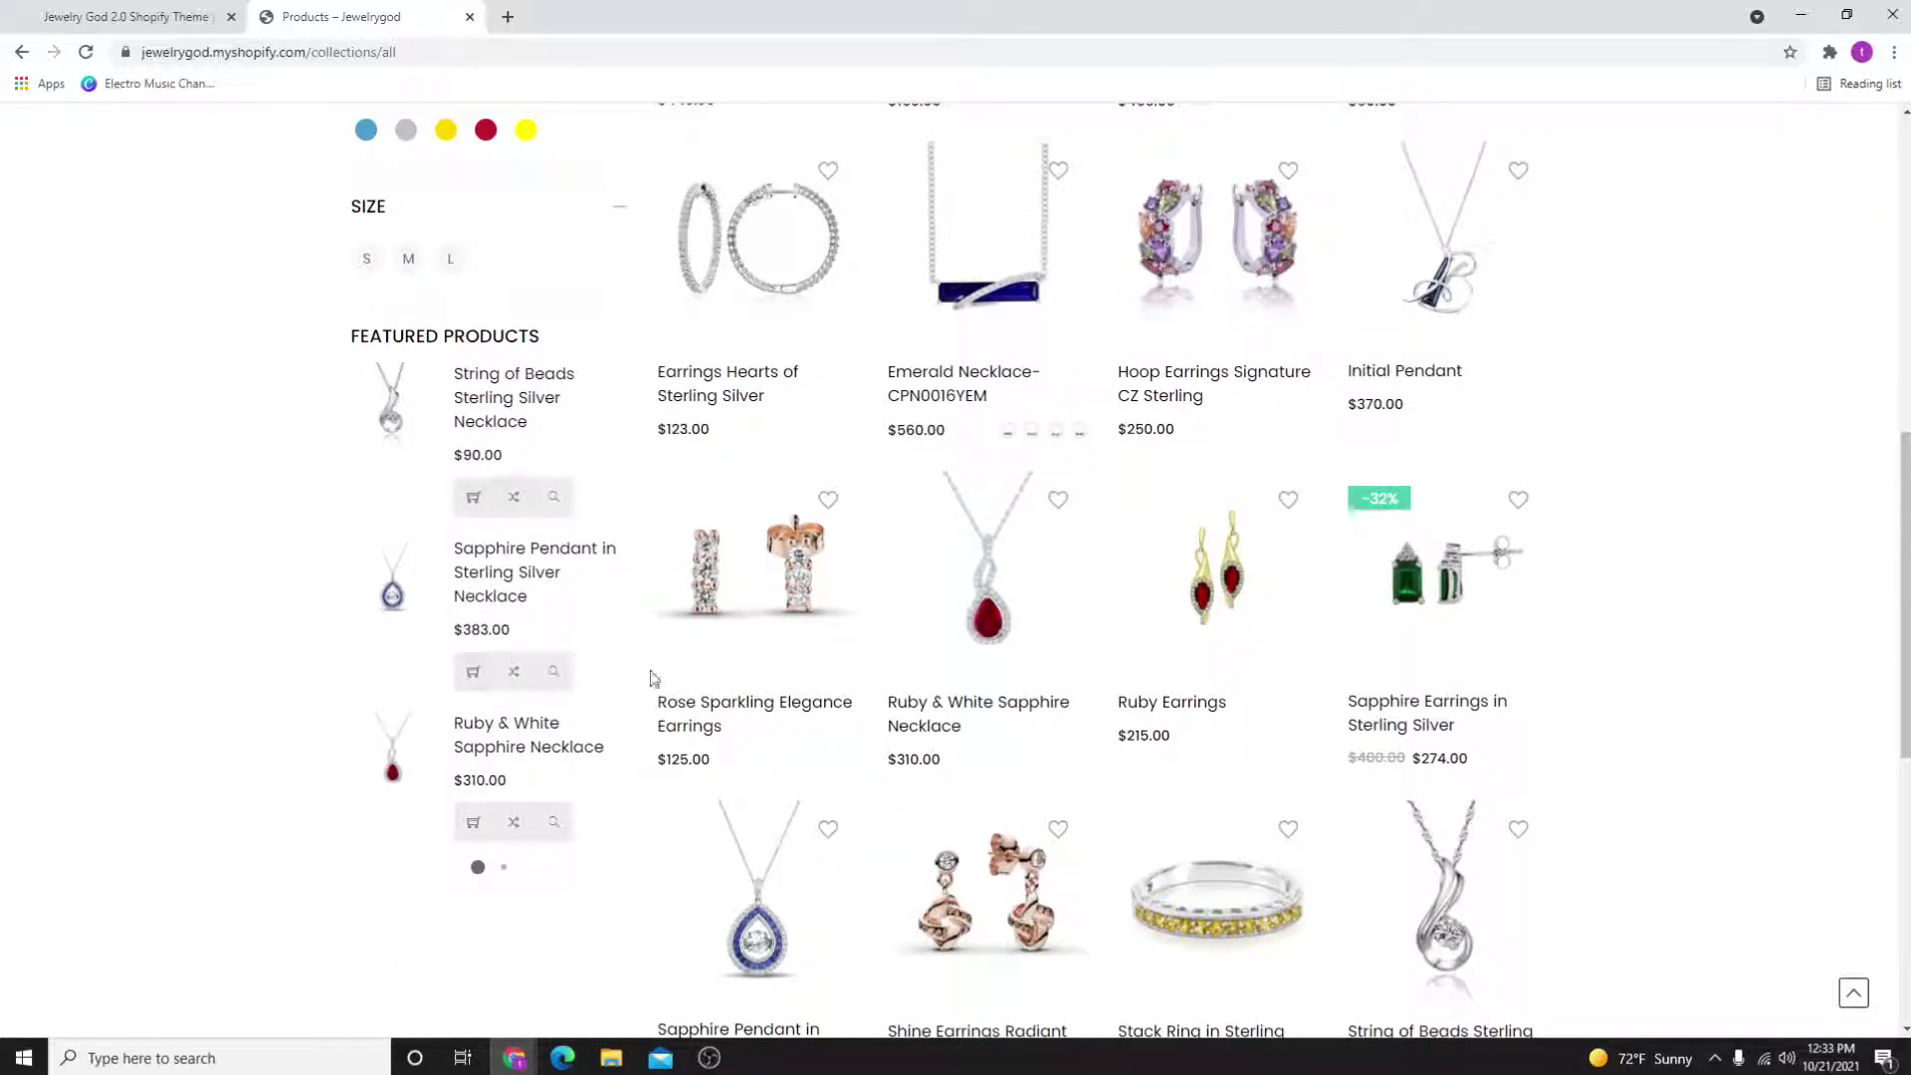
pyautogui.scroll(3, 659, 666)
pyautogui.scroll(2, 687, 666)
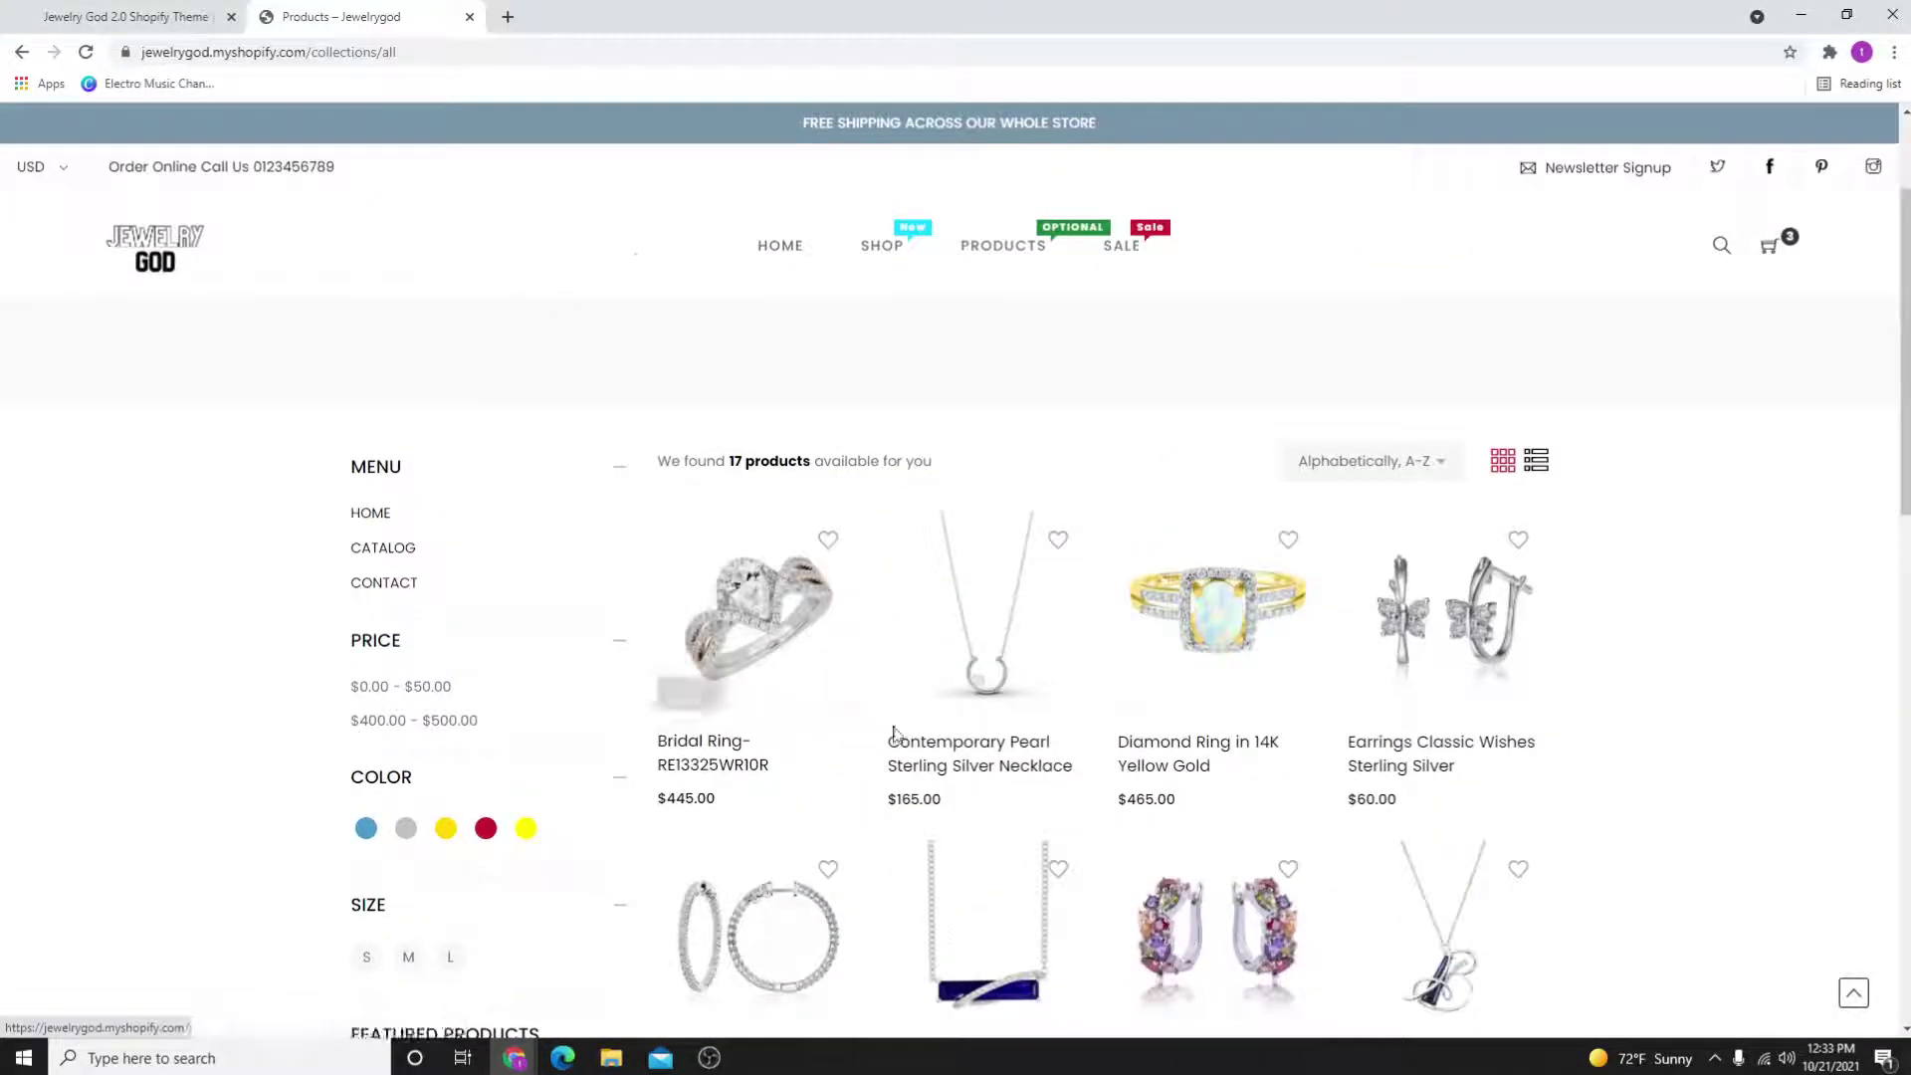
pyautogui.scroll(-2, 896, 728)
pyautogui.scroll(-1, 926, 598)
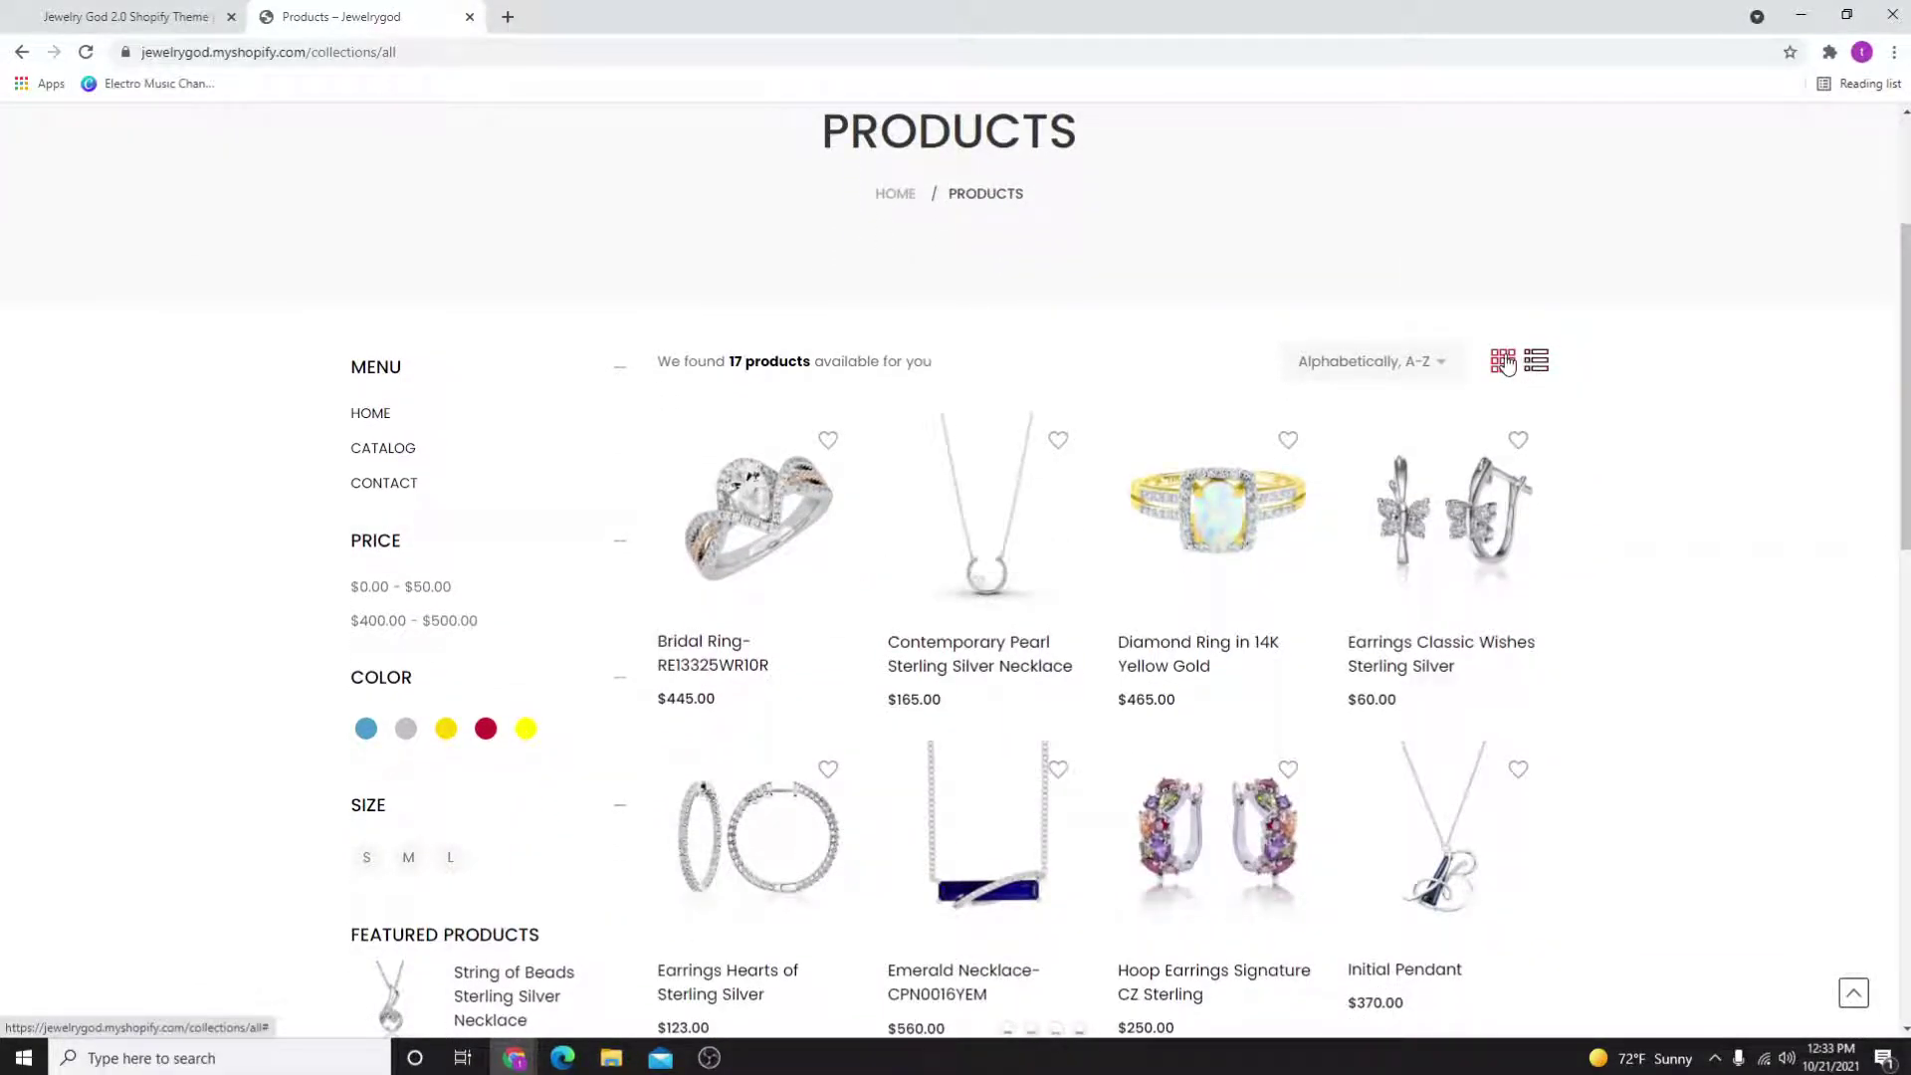
# - Switch Products to list view, quick-view the Bridal Ring, and select its description
pyautogui.click(1536, 361)
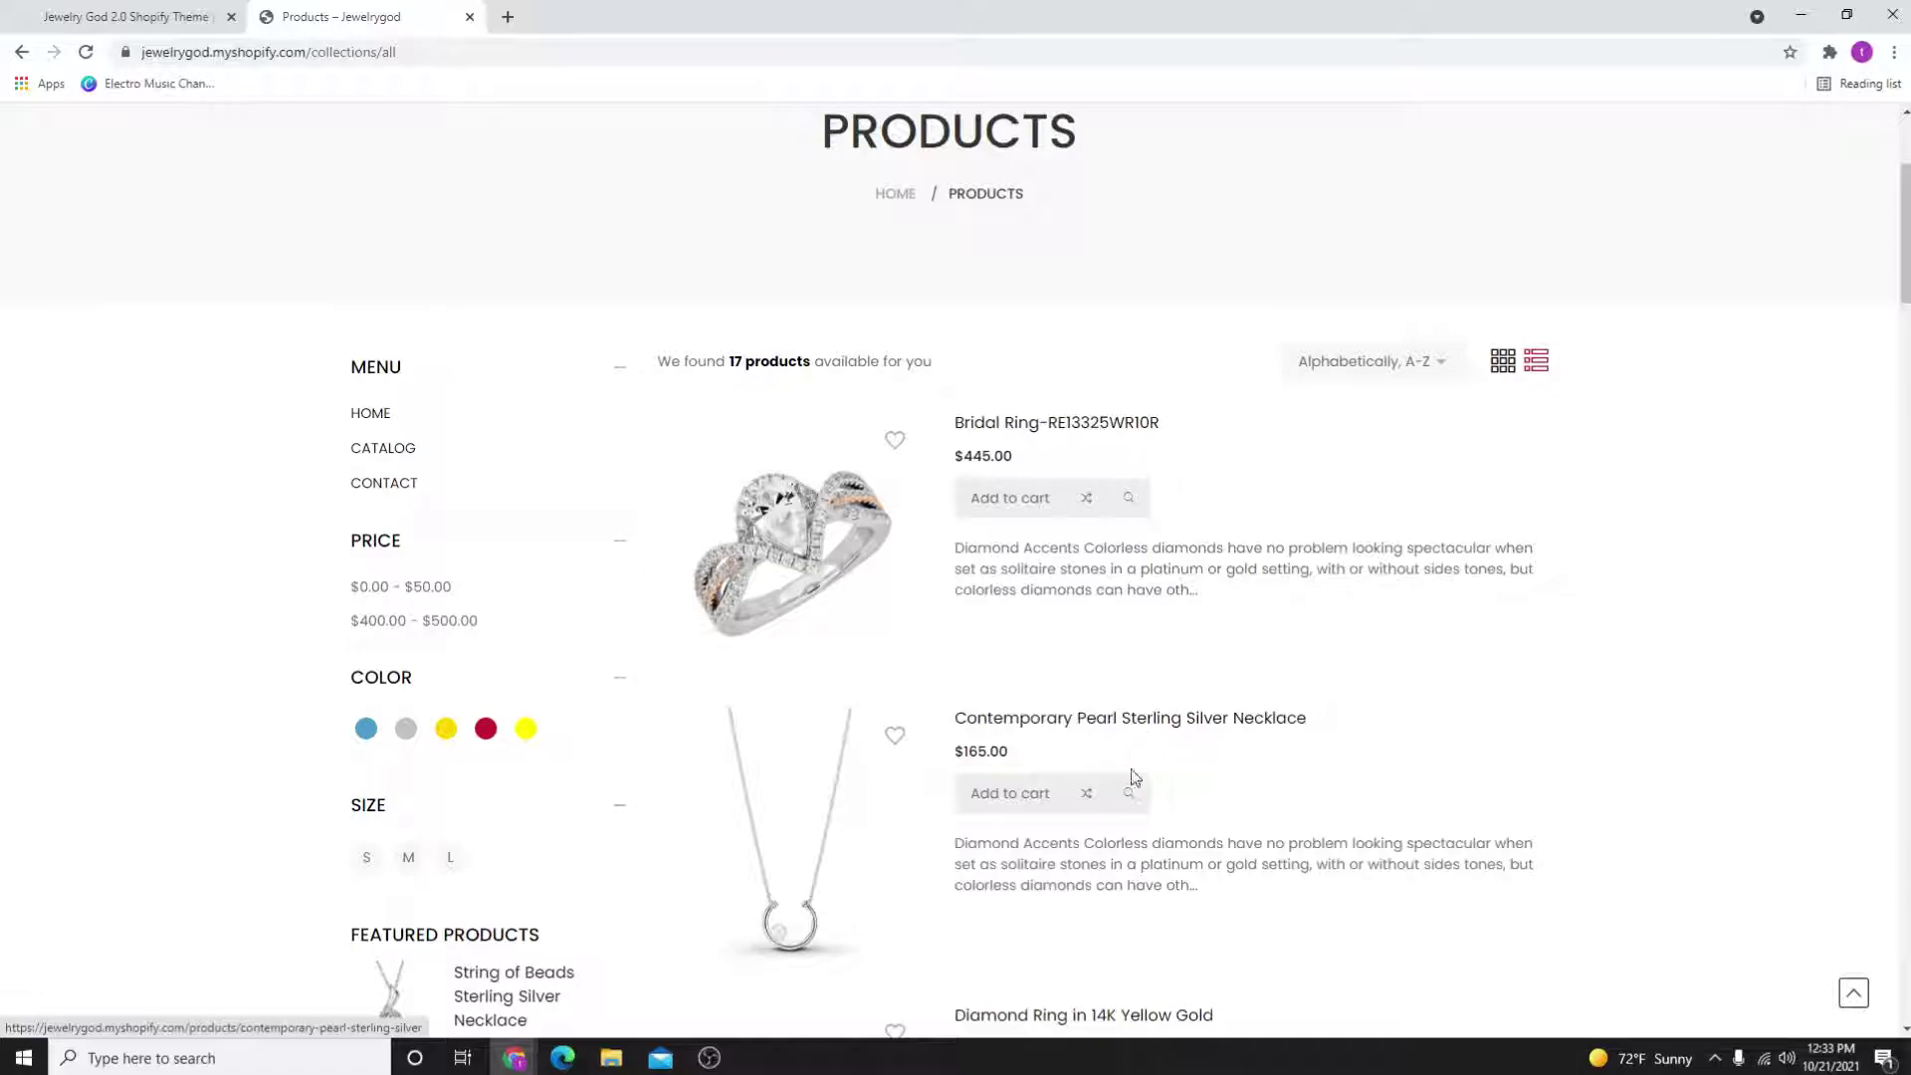
pyautogui.scroll(-3, 1124, 808)
pyautogui.scroll(5, 1150, 702)
pyautogui.scroll(-8, 986, 657)
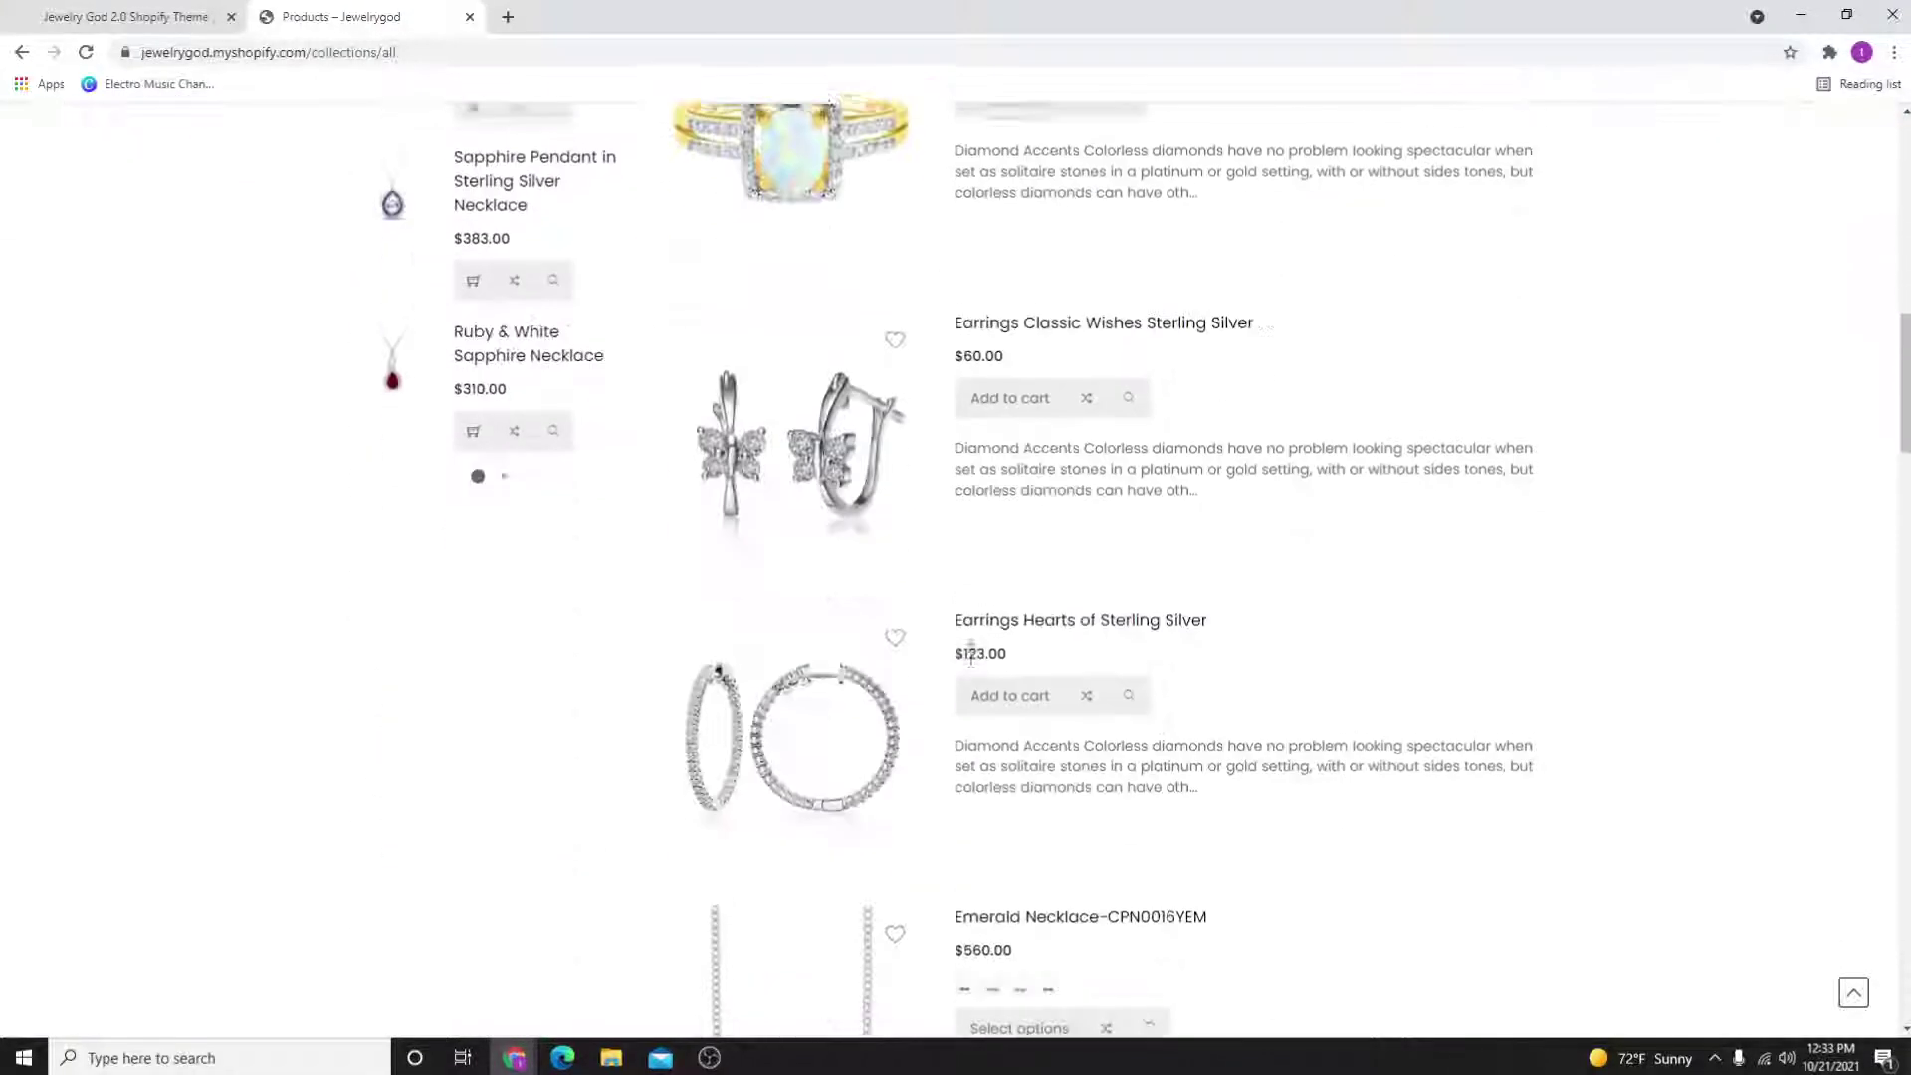
pyautogui.scroll(-4, 972, 653)
pyautogui.scroll(-3, 1315, 813)
pyautogui.scroll(4, 619, 546)
pyautogui.scroll(8, 930, 758)
pyautogui.scroll(5, 930, 760)
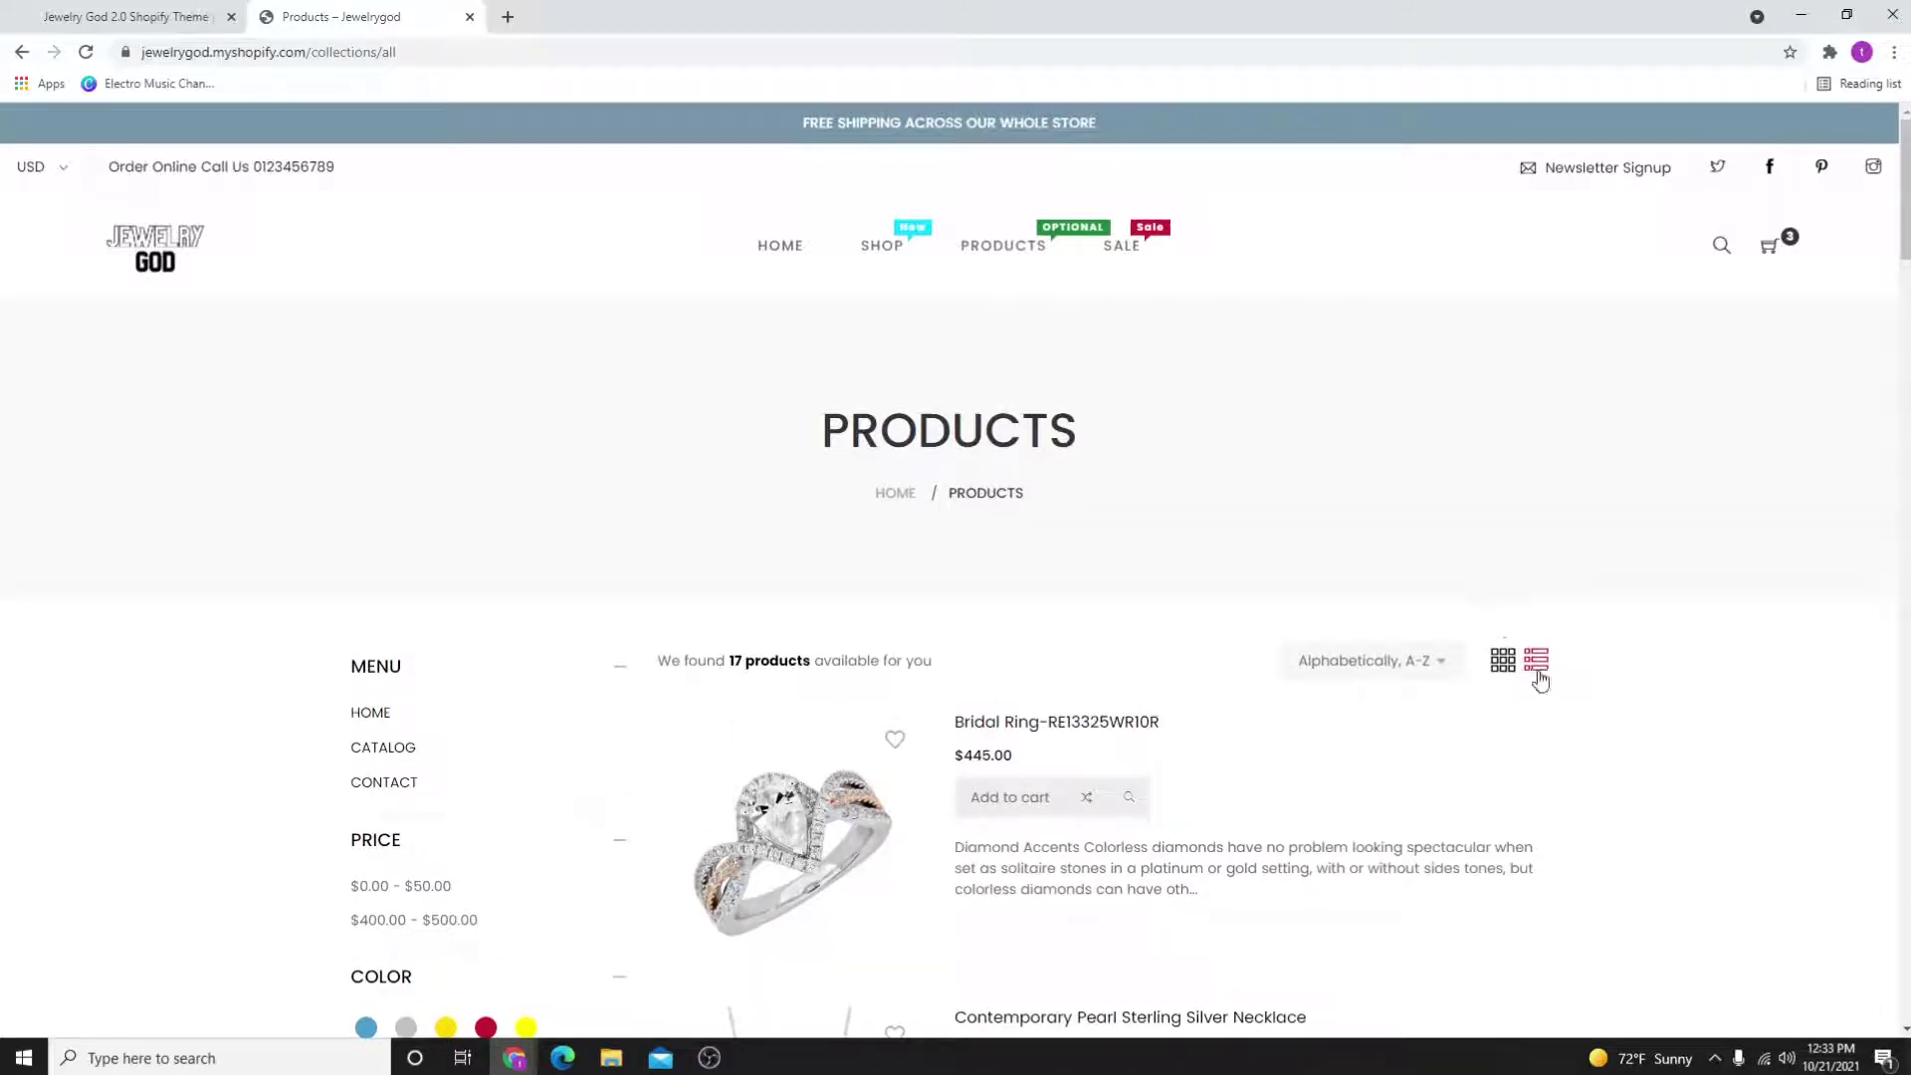
pyautogui.scroll(-2, 1188, 847)
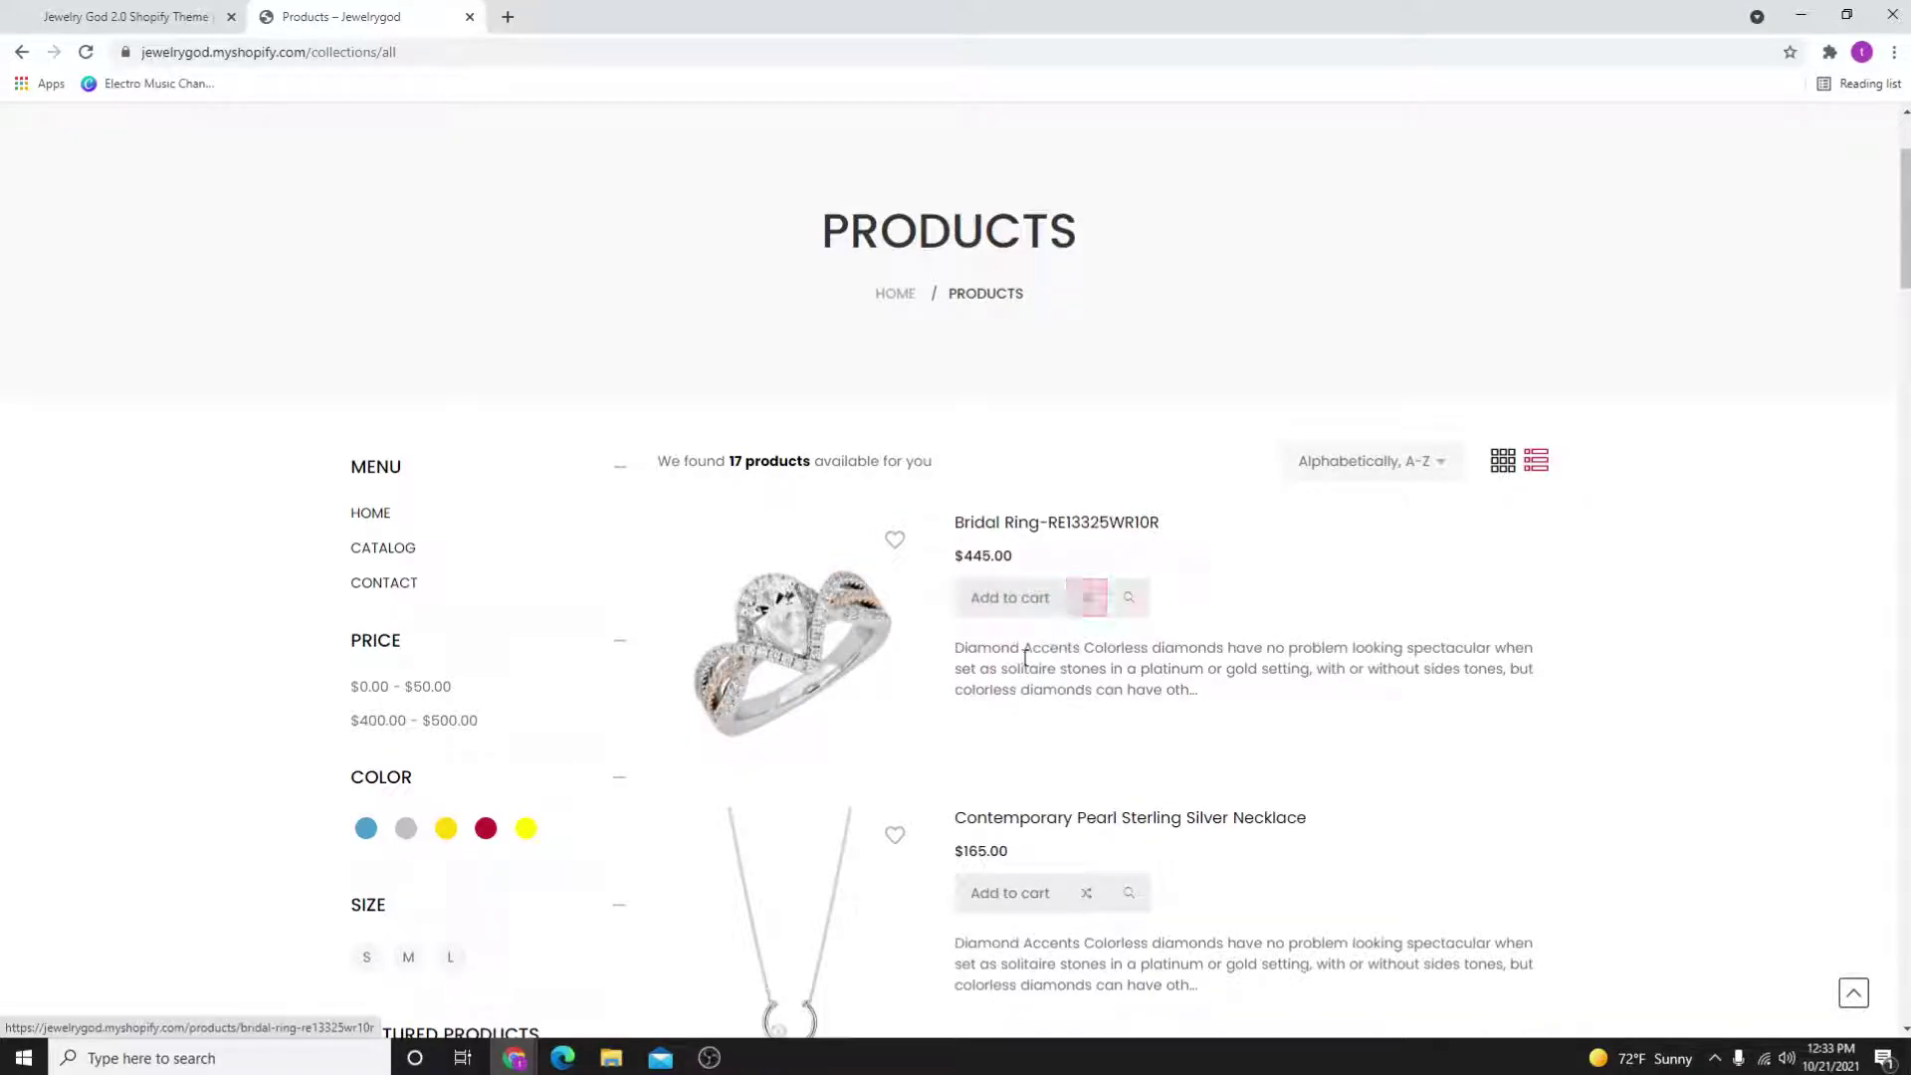
pyautogui.click(1127, 597)
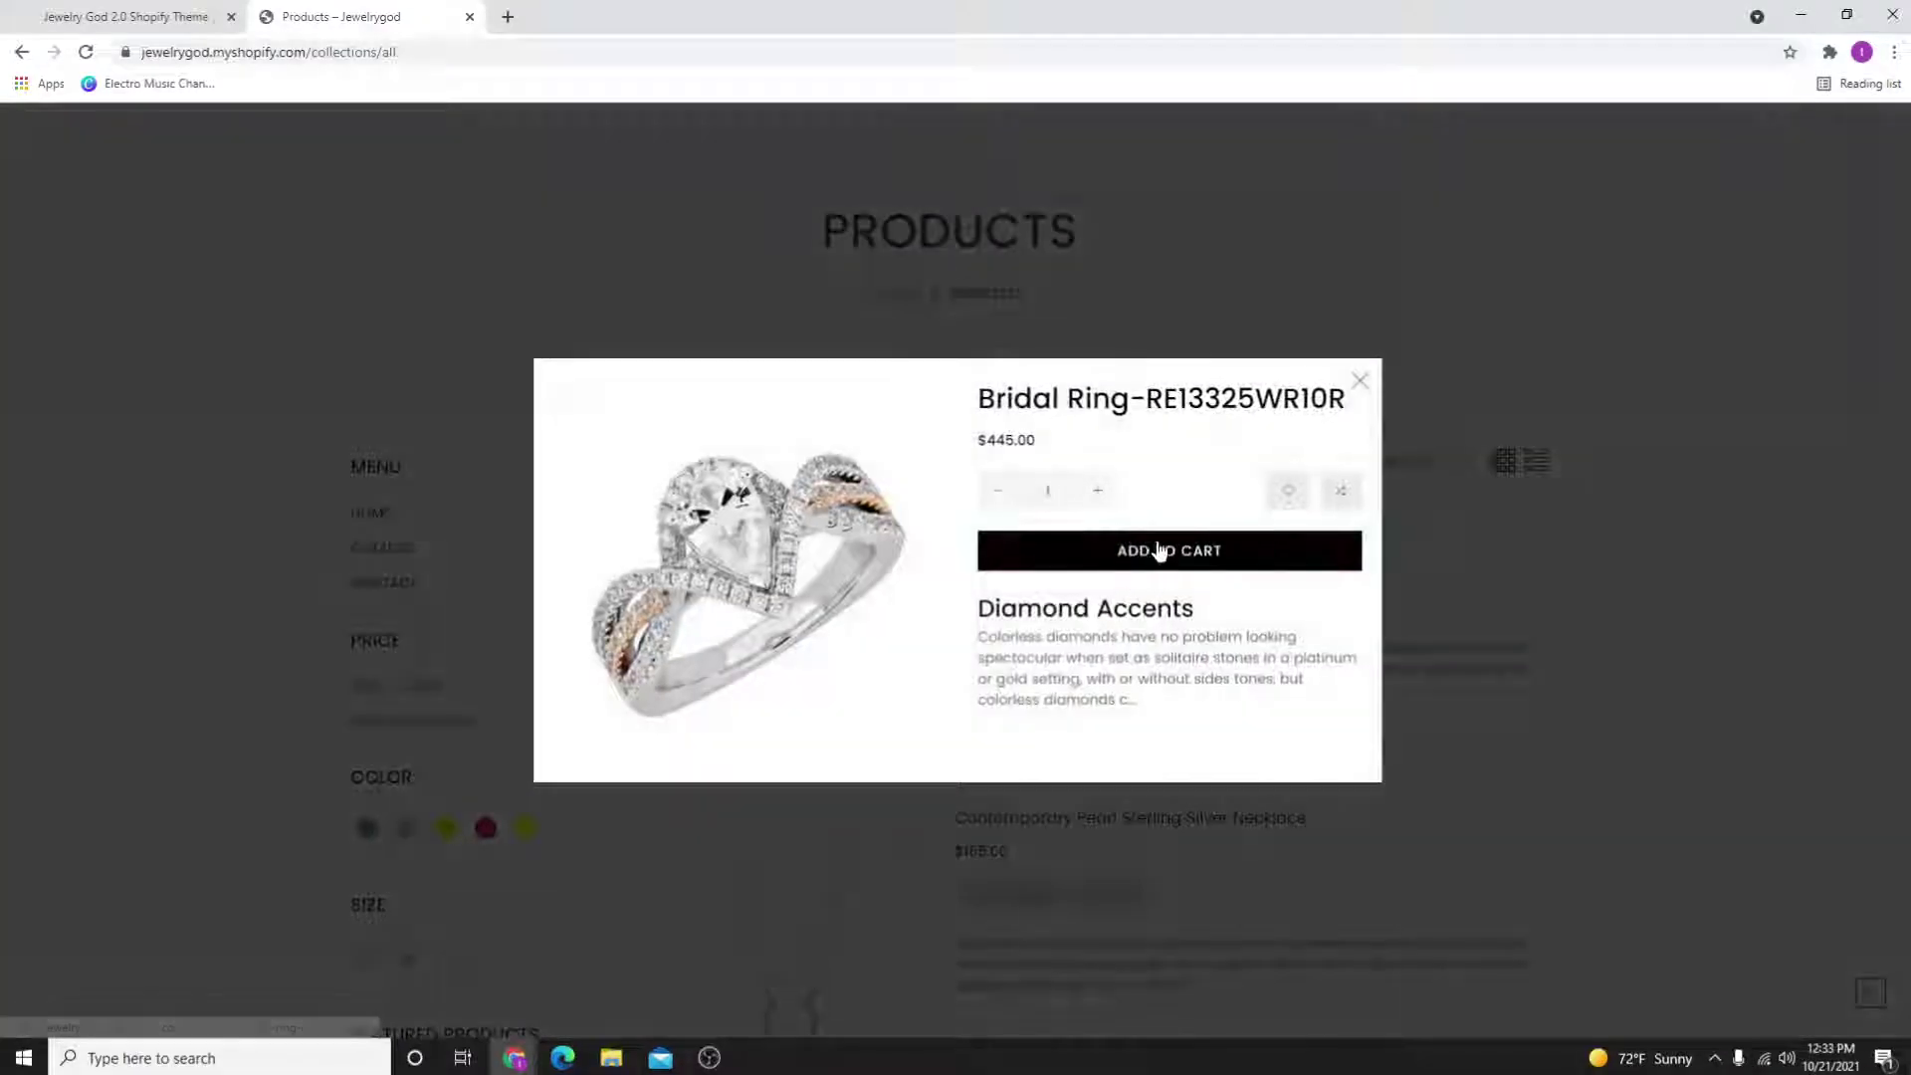
pyautogui.click(1432, 410)
pyautogui.moveTo(962, 648); pyautogui.dragTo(1196, 690)
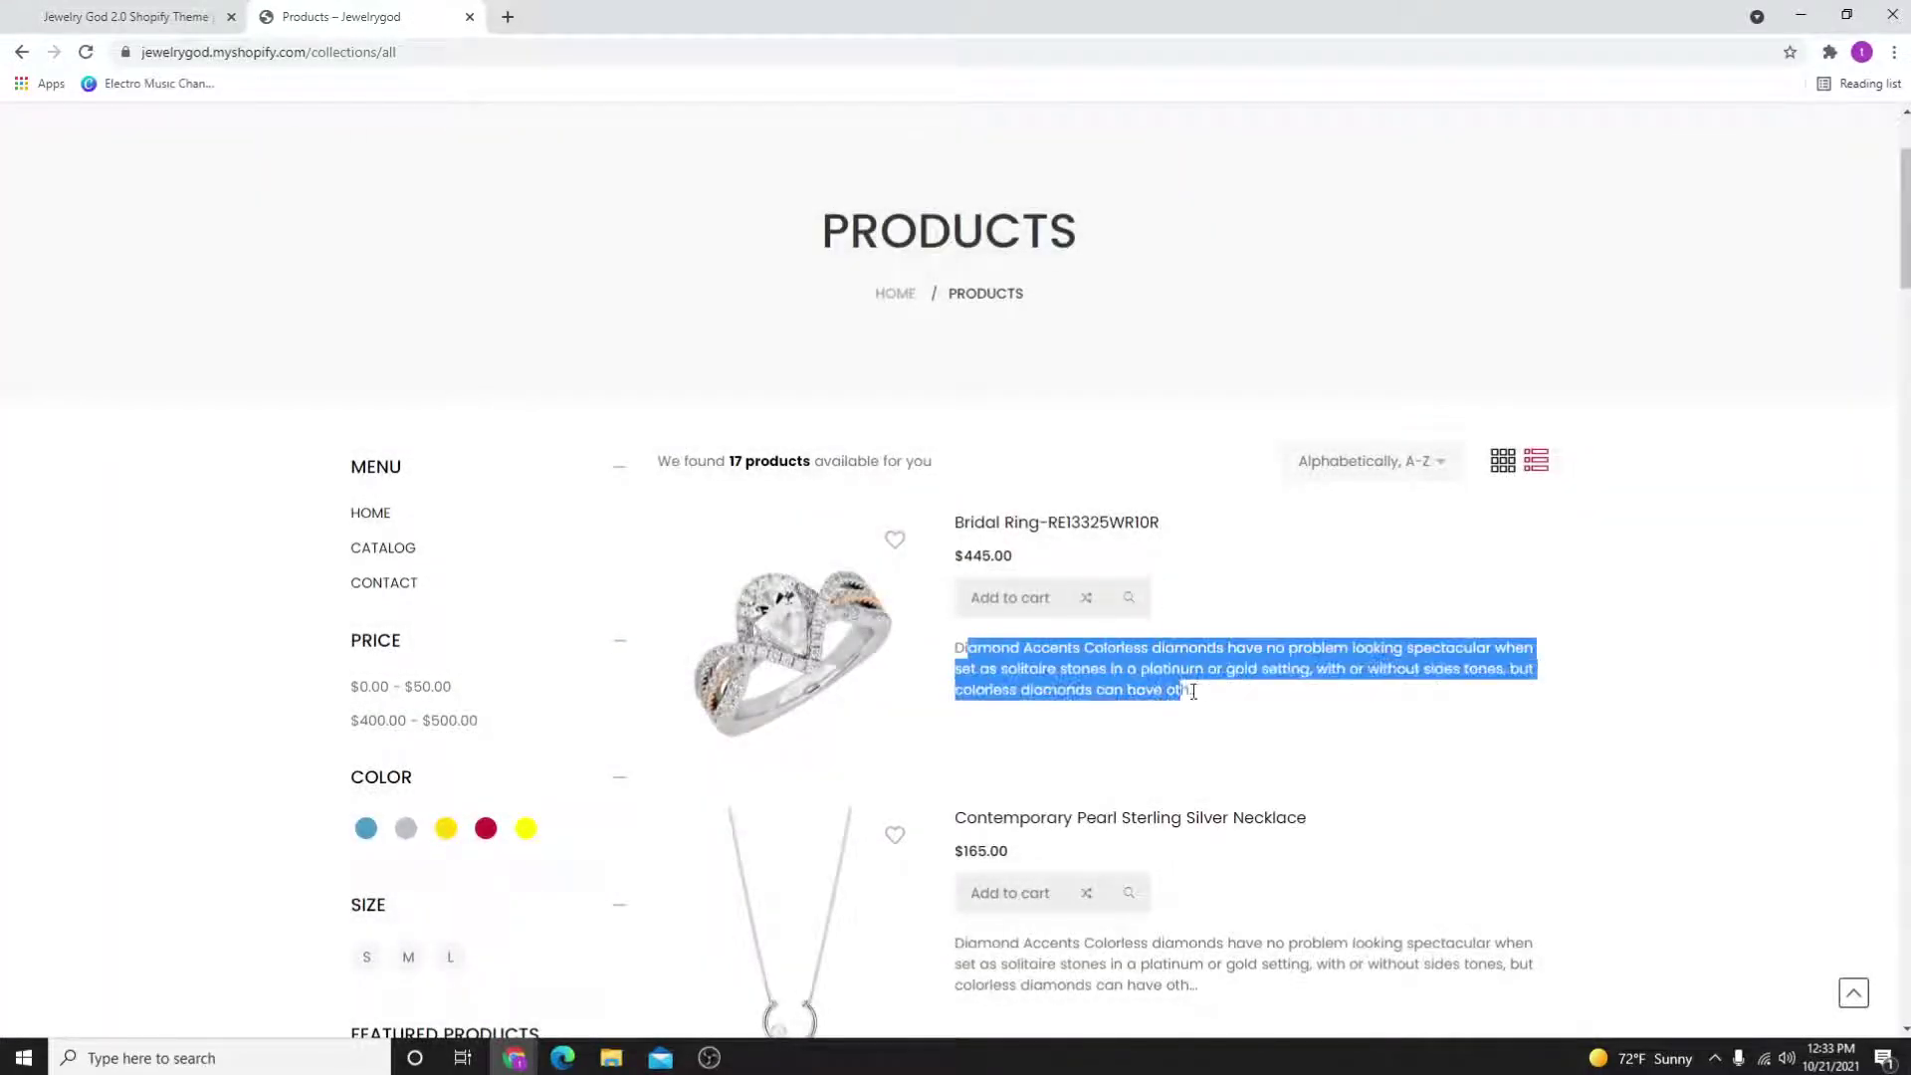
pyautogui.scroll(-3, 1165, 720)
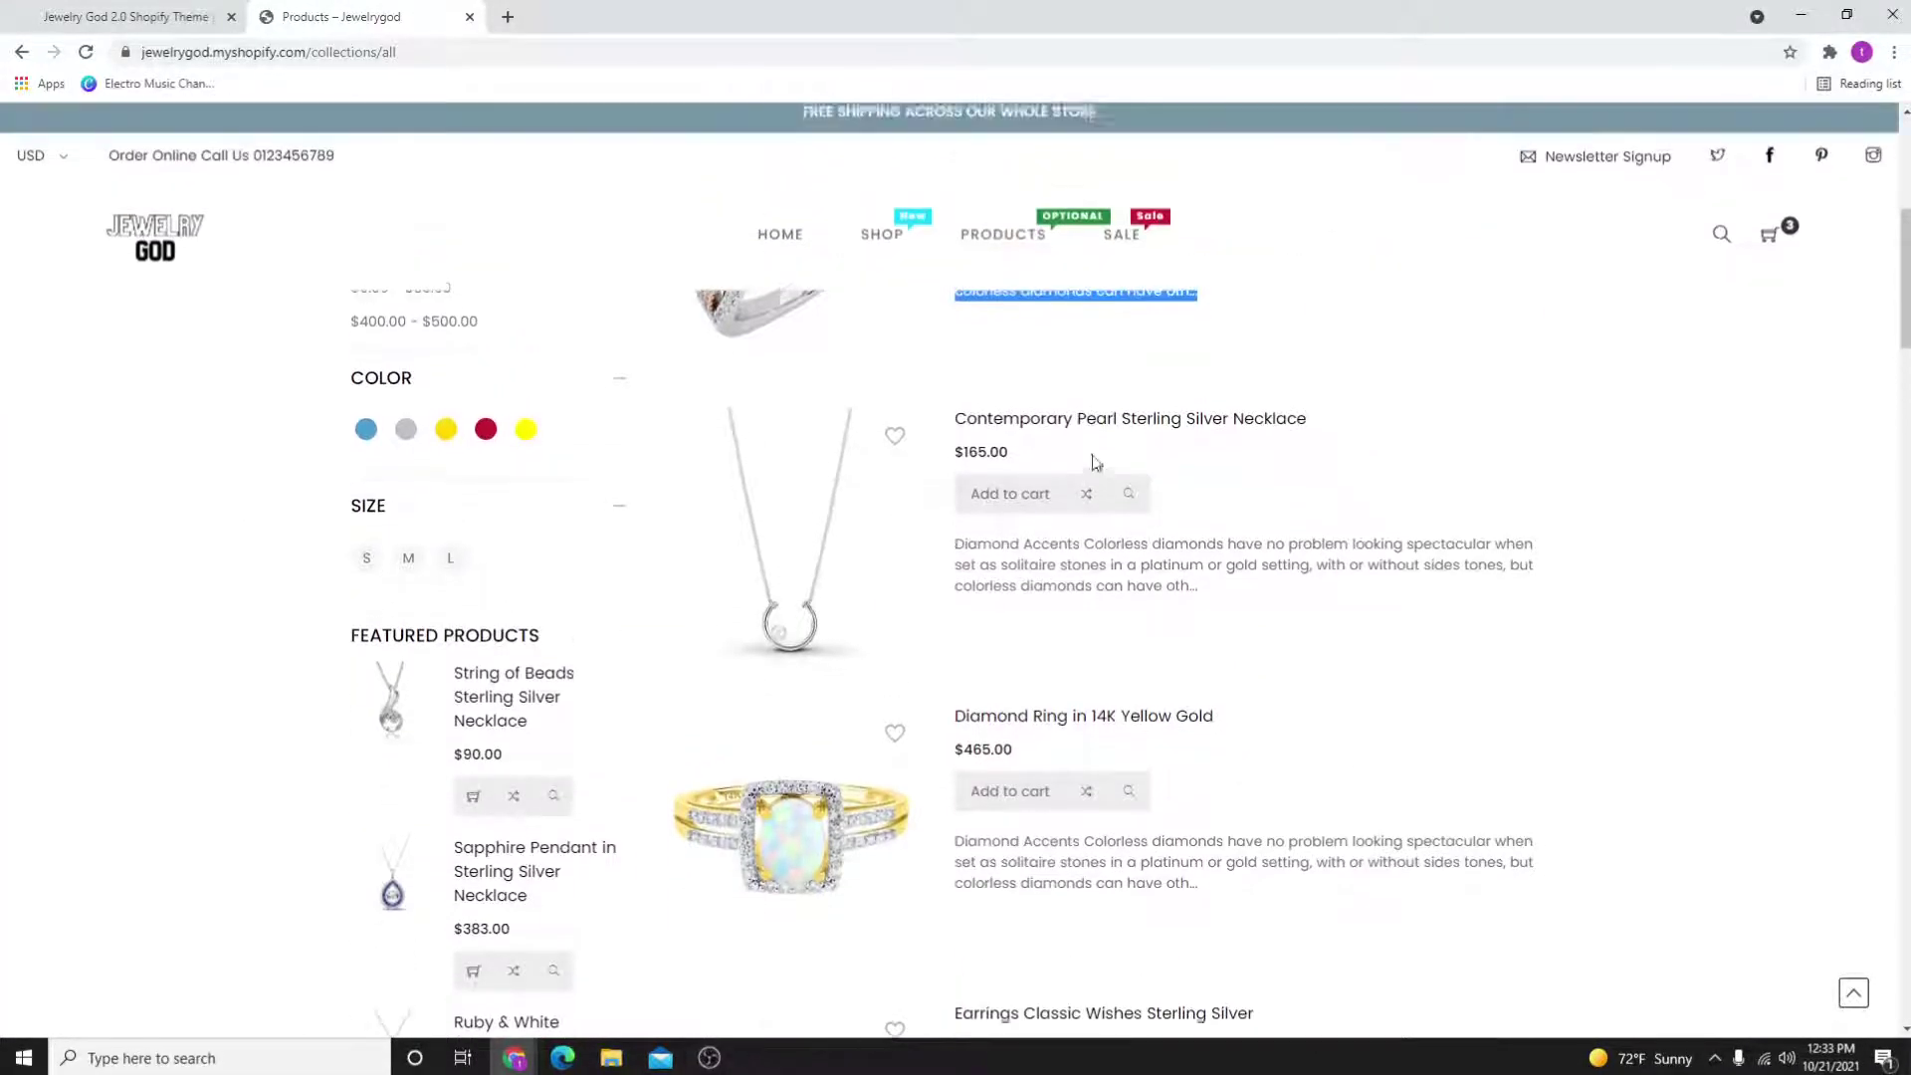
pyautogui.scroll(4, 884, 668)
pyautogui.click(1327, 607)
pyautogui.scroll(-3, 836, 418)
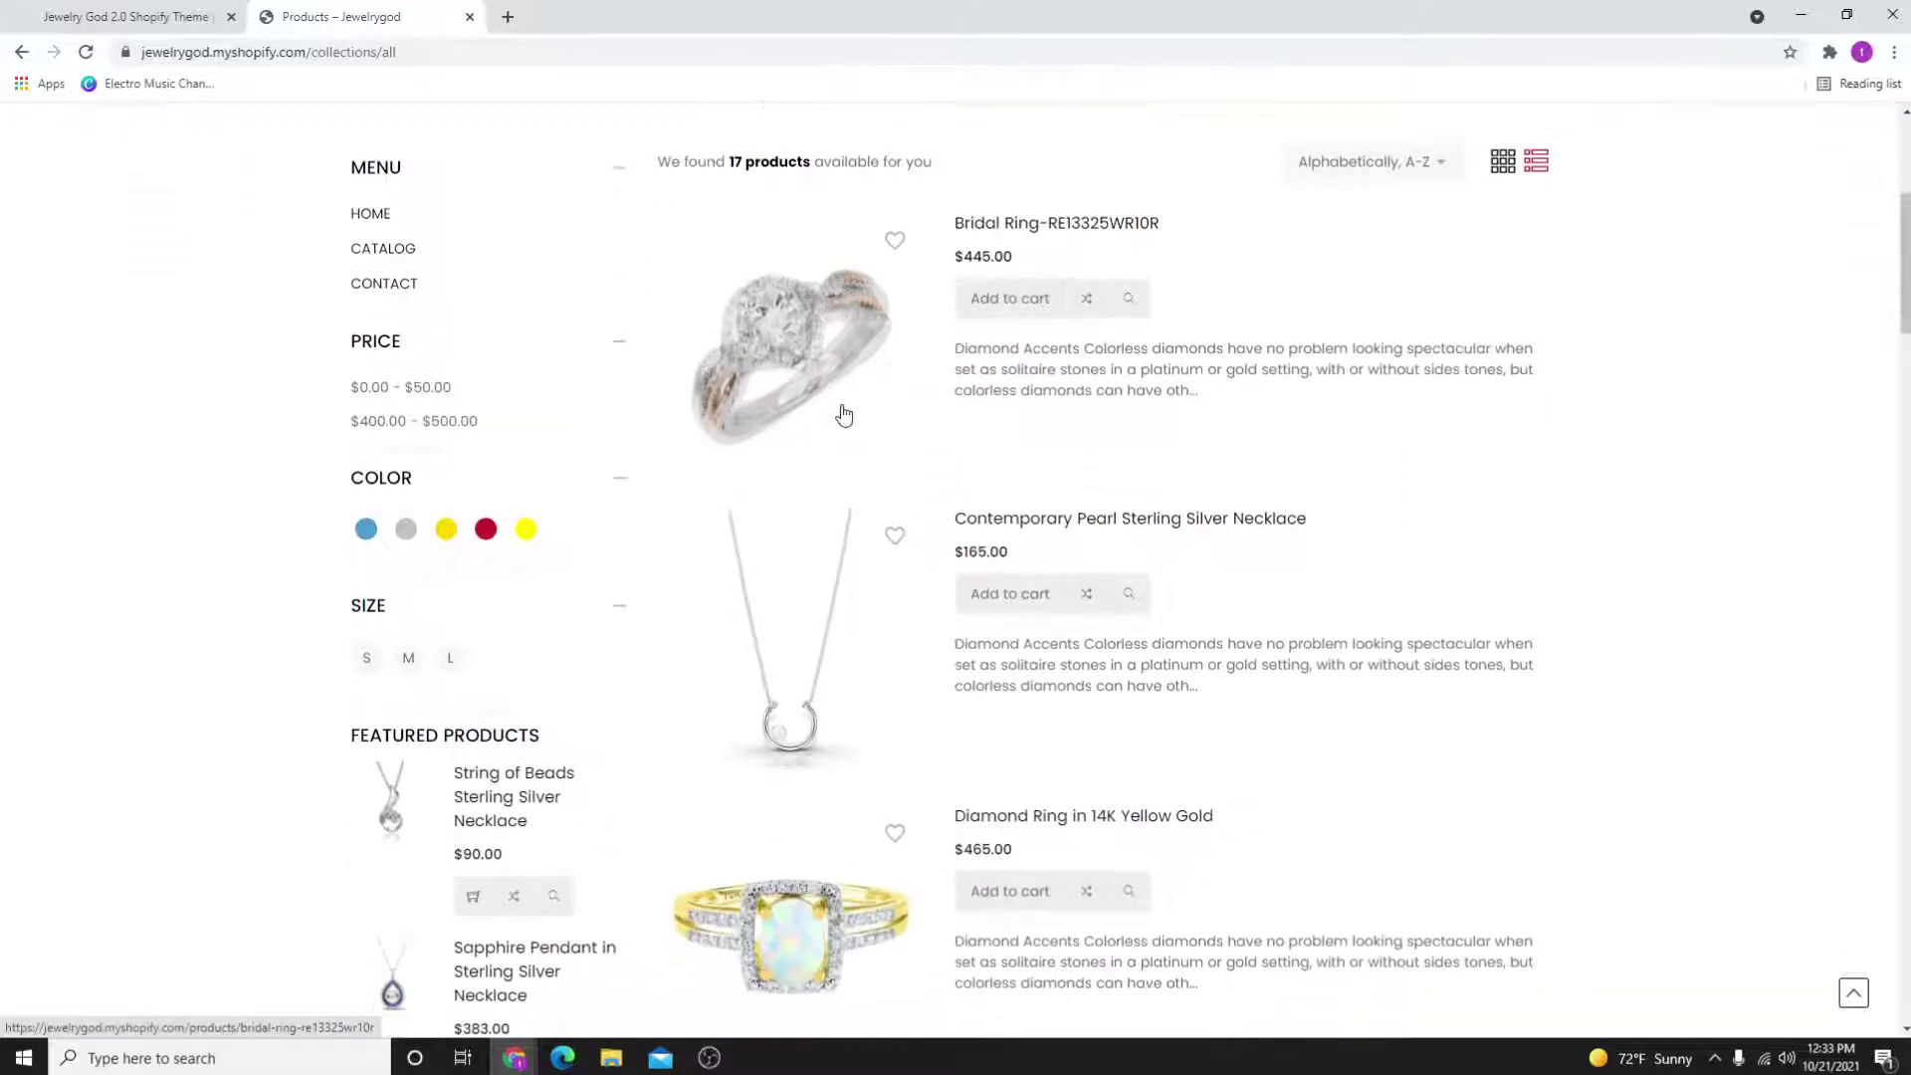
pyautogui.scroll(-5, 814, 673)
pyautogui.scroll(-8, 817, 814)
pyautogui.scroll(-4, 817, 815)
pyautogui.scroll(8, 852, 762)
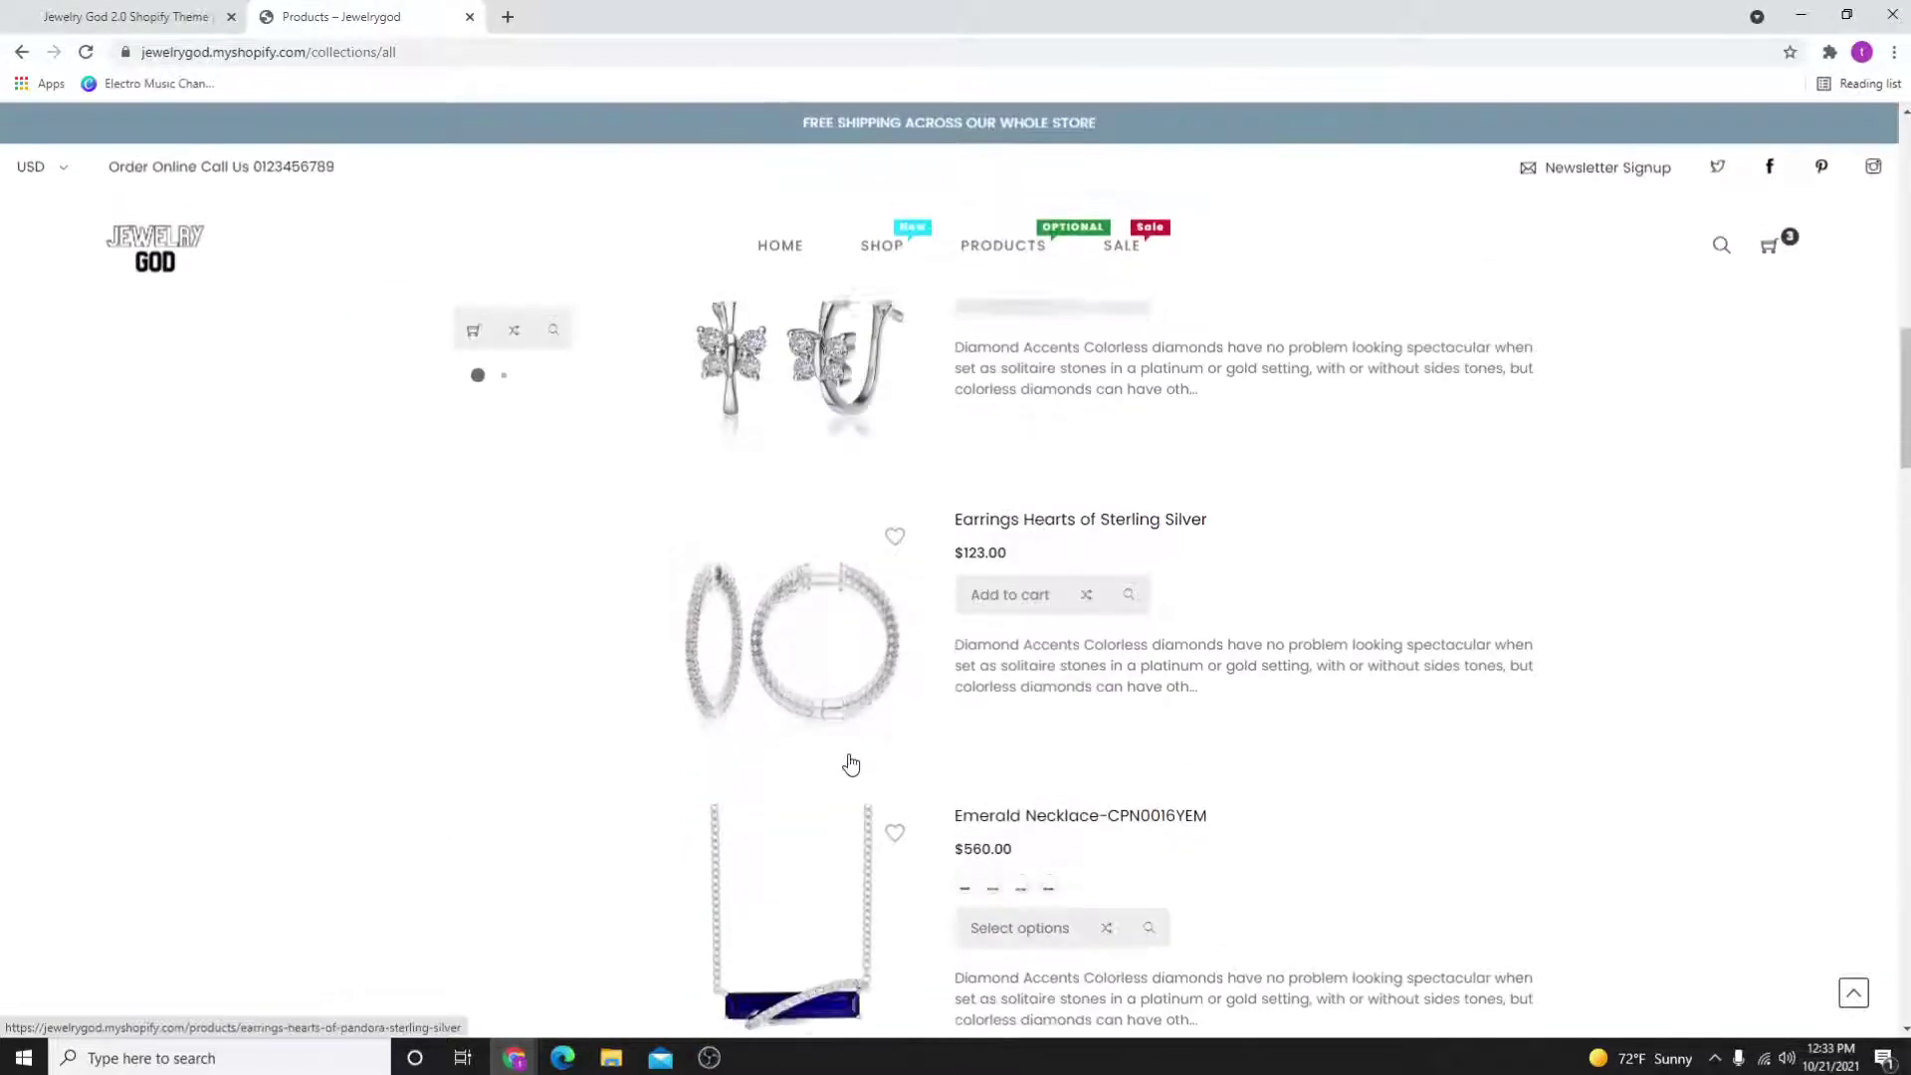
pyautogui.scroll(5, 851, 762)
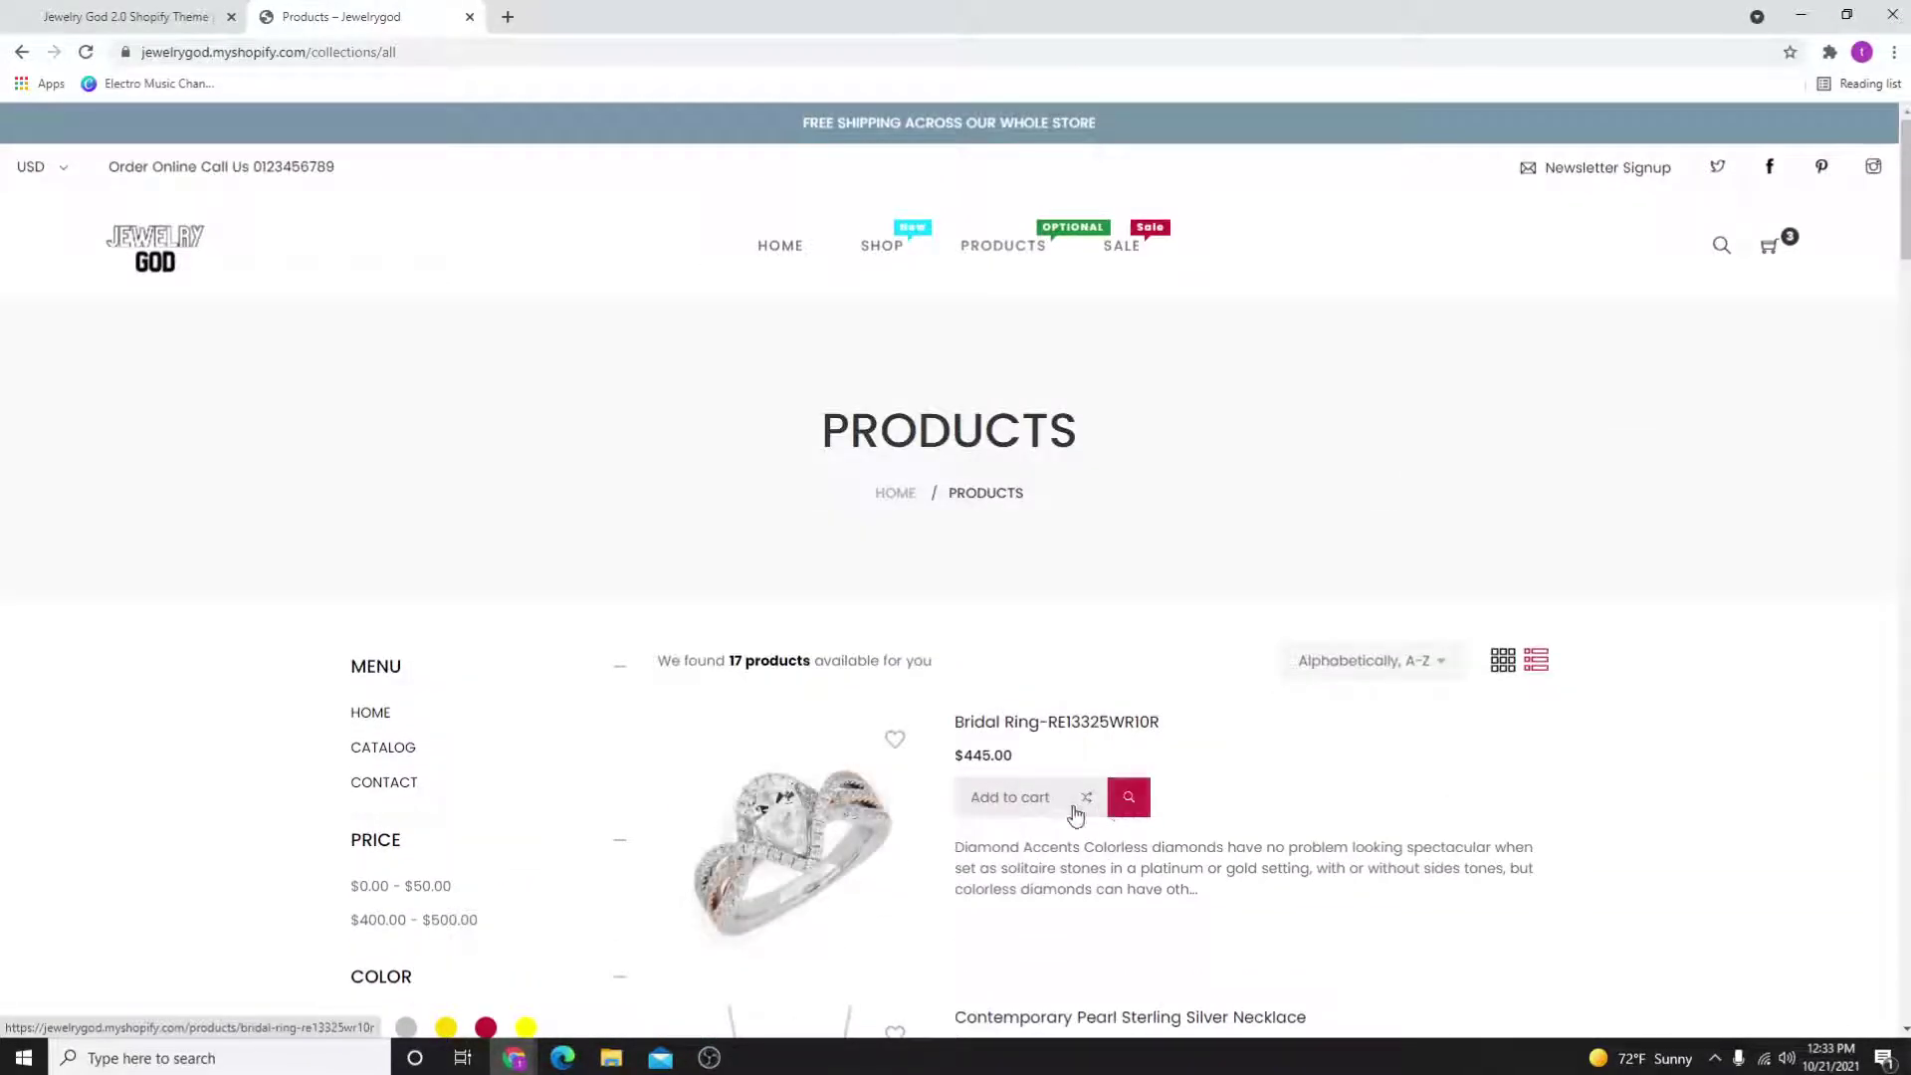
pyautogui.scroll(-1, 915, 853)
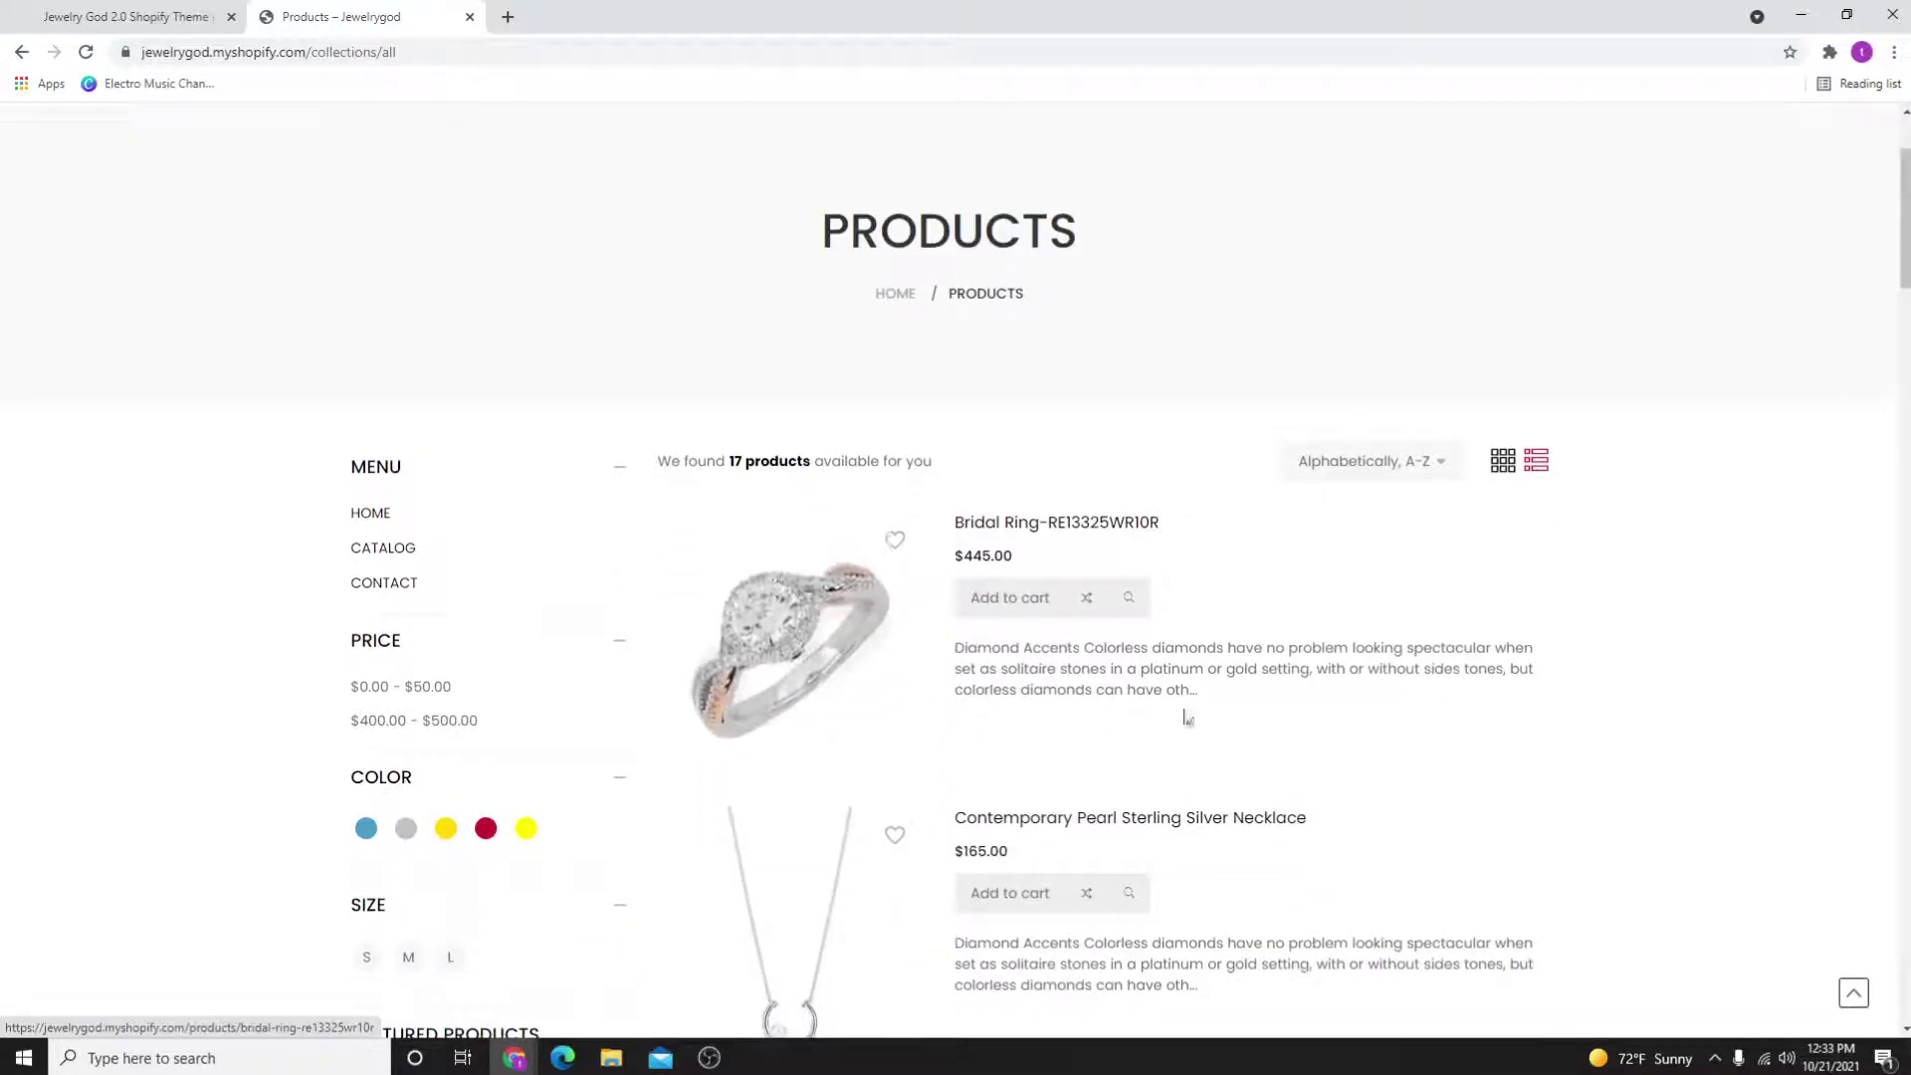
pyautogui.click(897, 539)
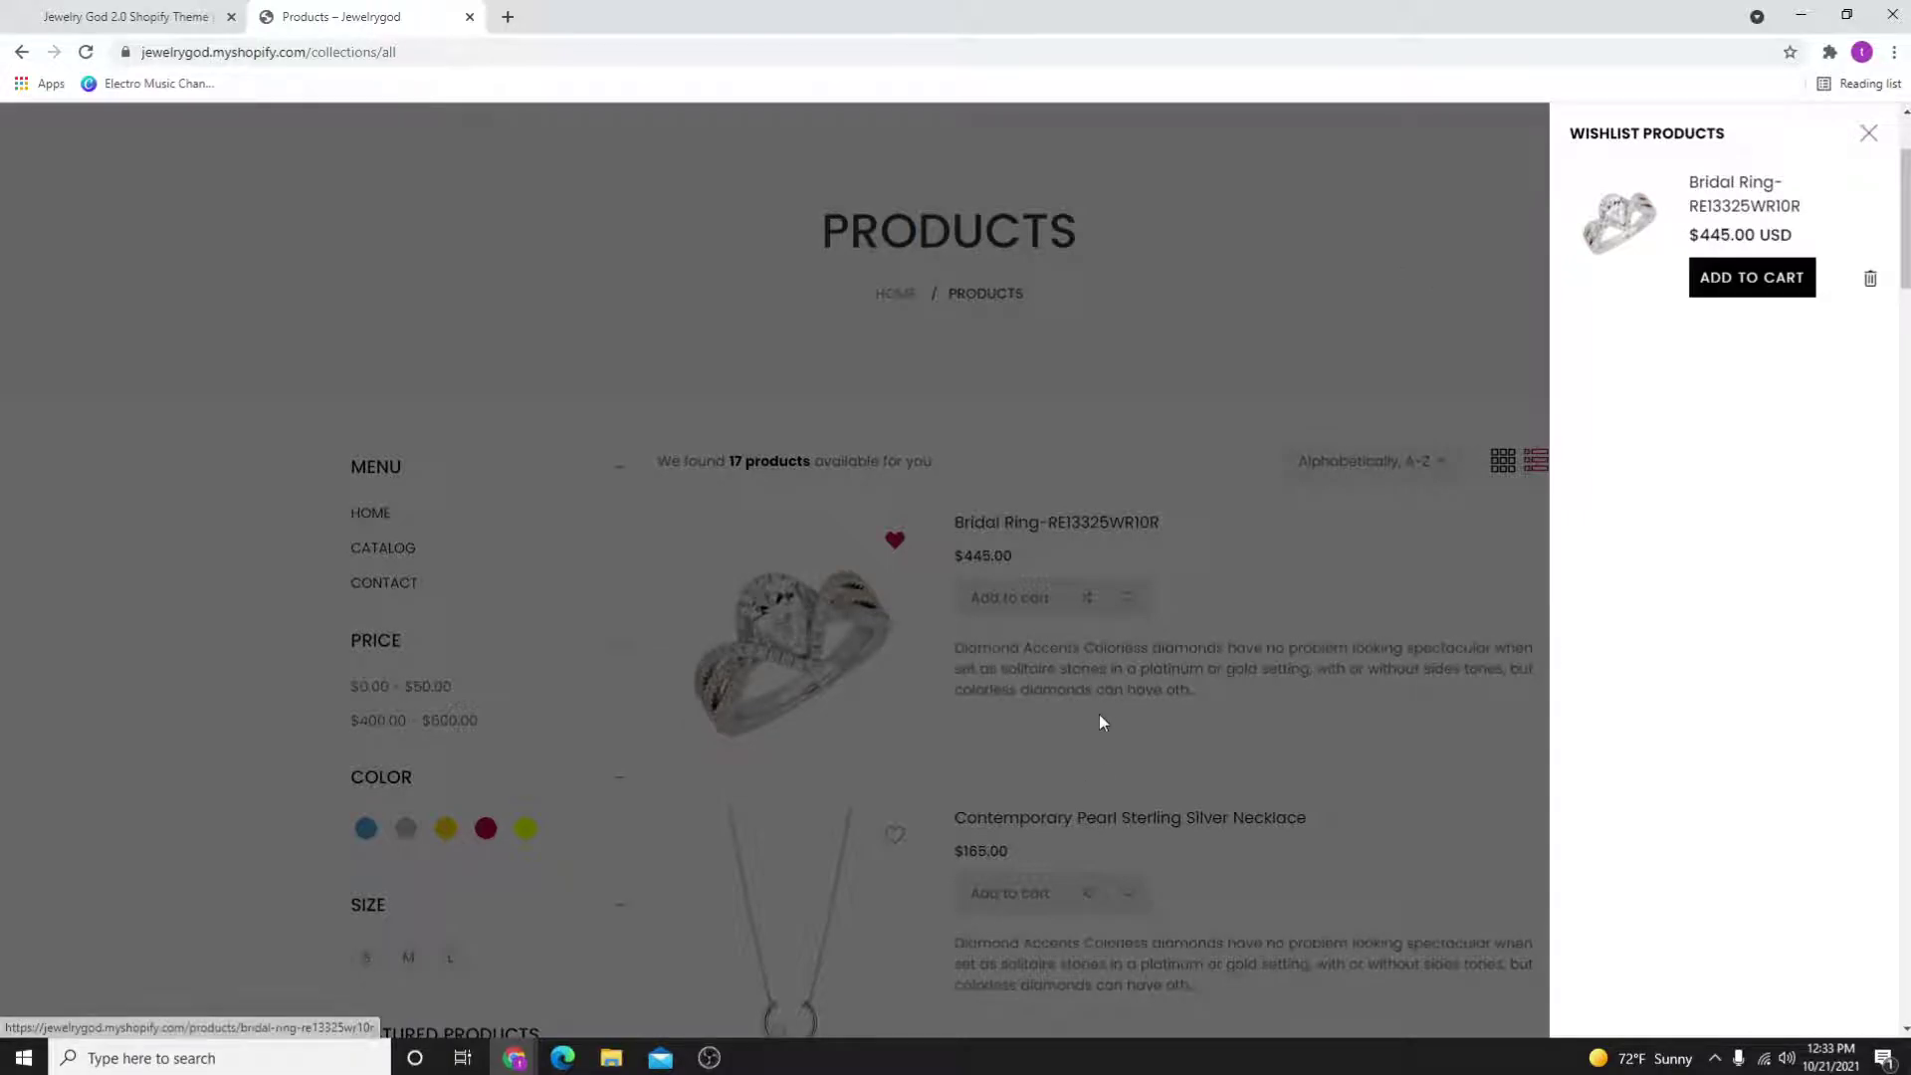
pyautogui.click(1099, 713)
pyautogui.click(895, 835)
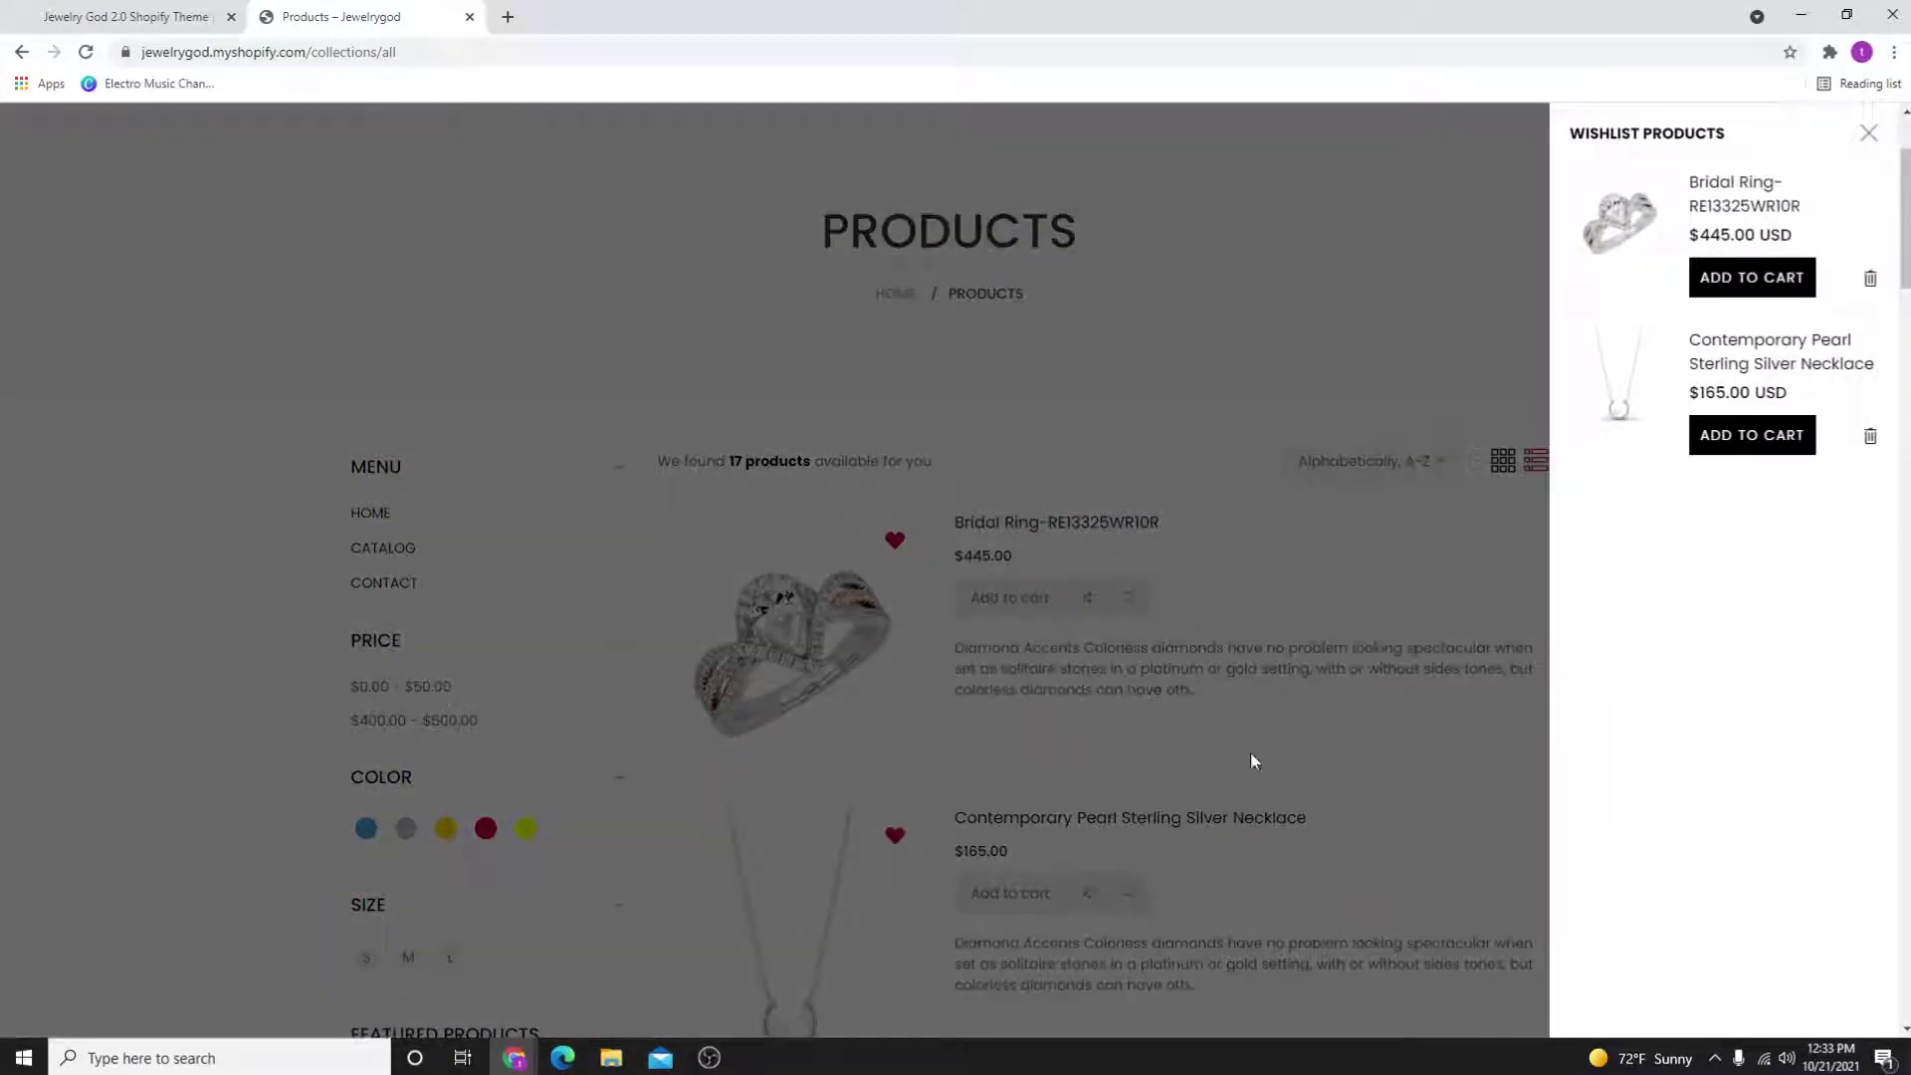
pyautogui.scroll(-2, 1256, 754)
pyautogui.click(1337, 472)
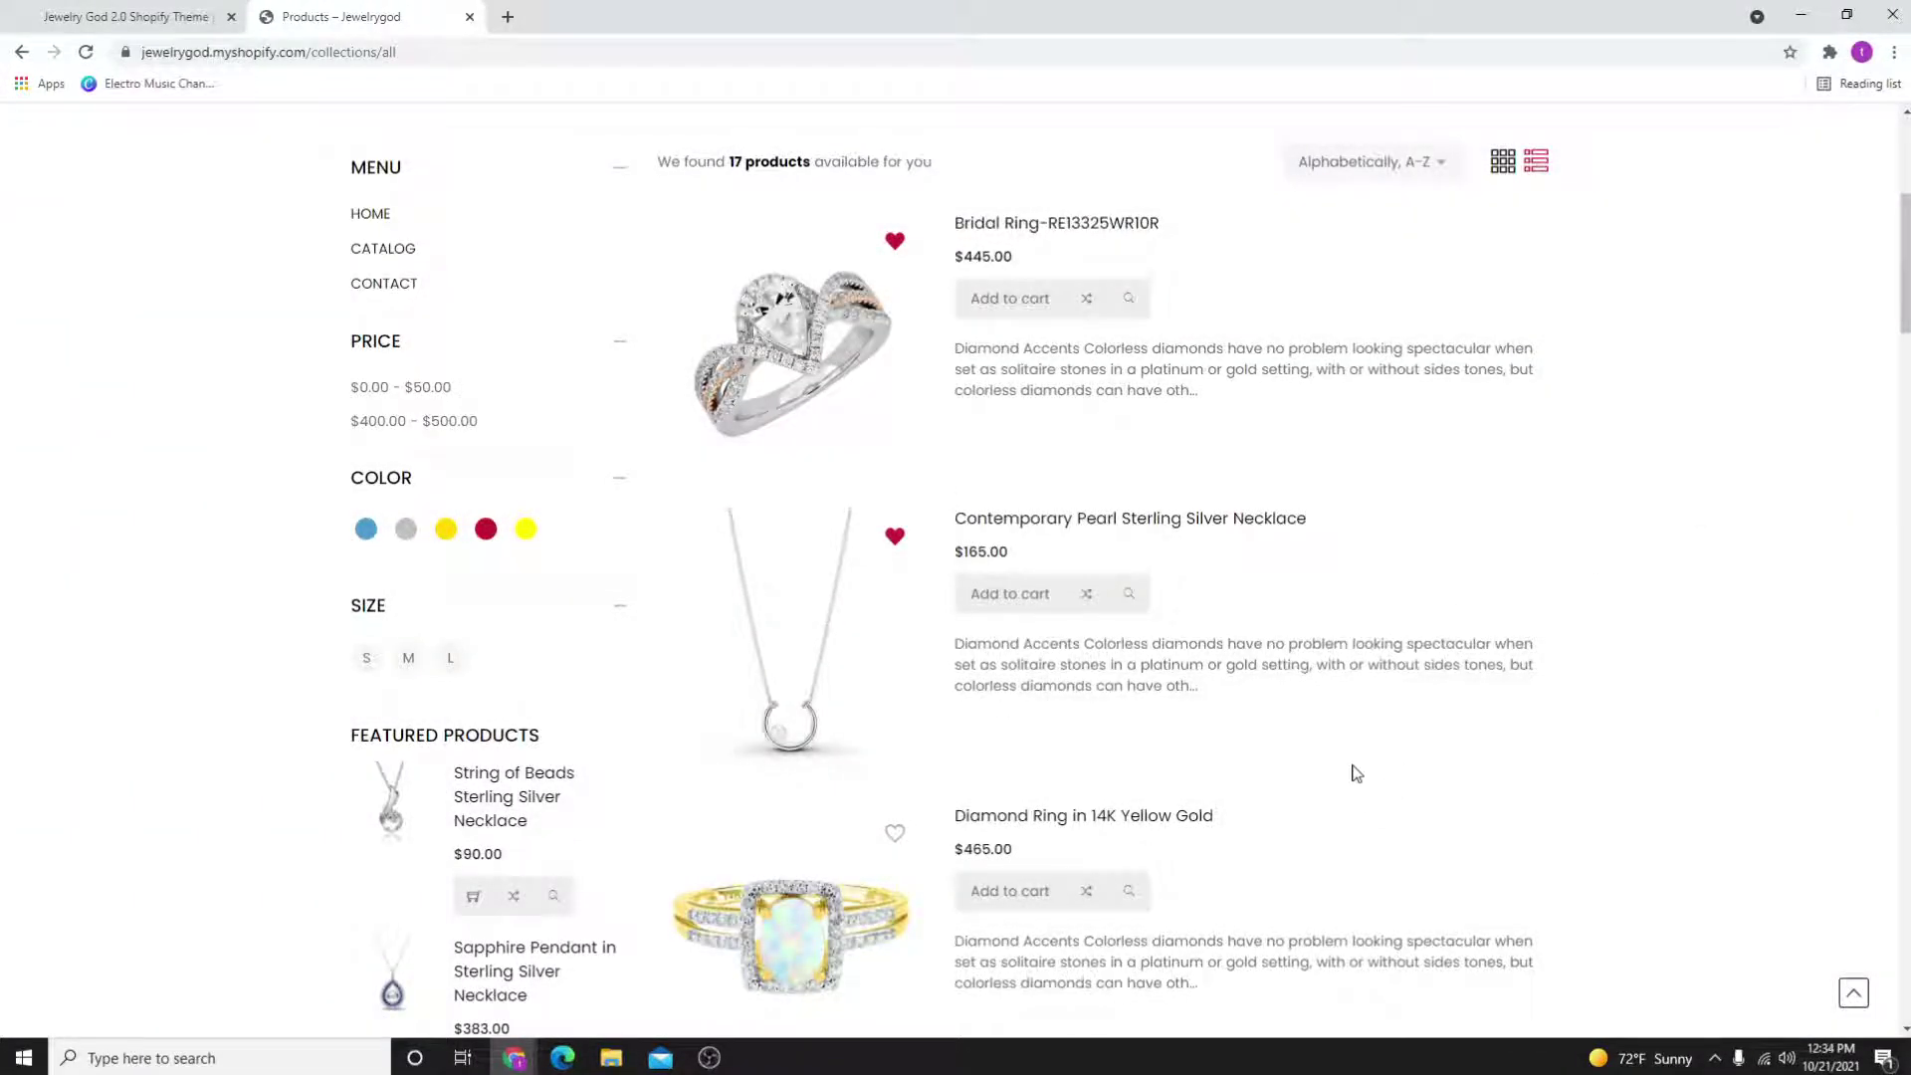
pyautogui.scroll(-2, 1344, 780)
pyautogui.scroll(5, 1388, 658)
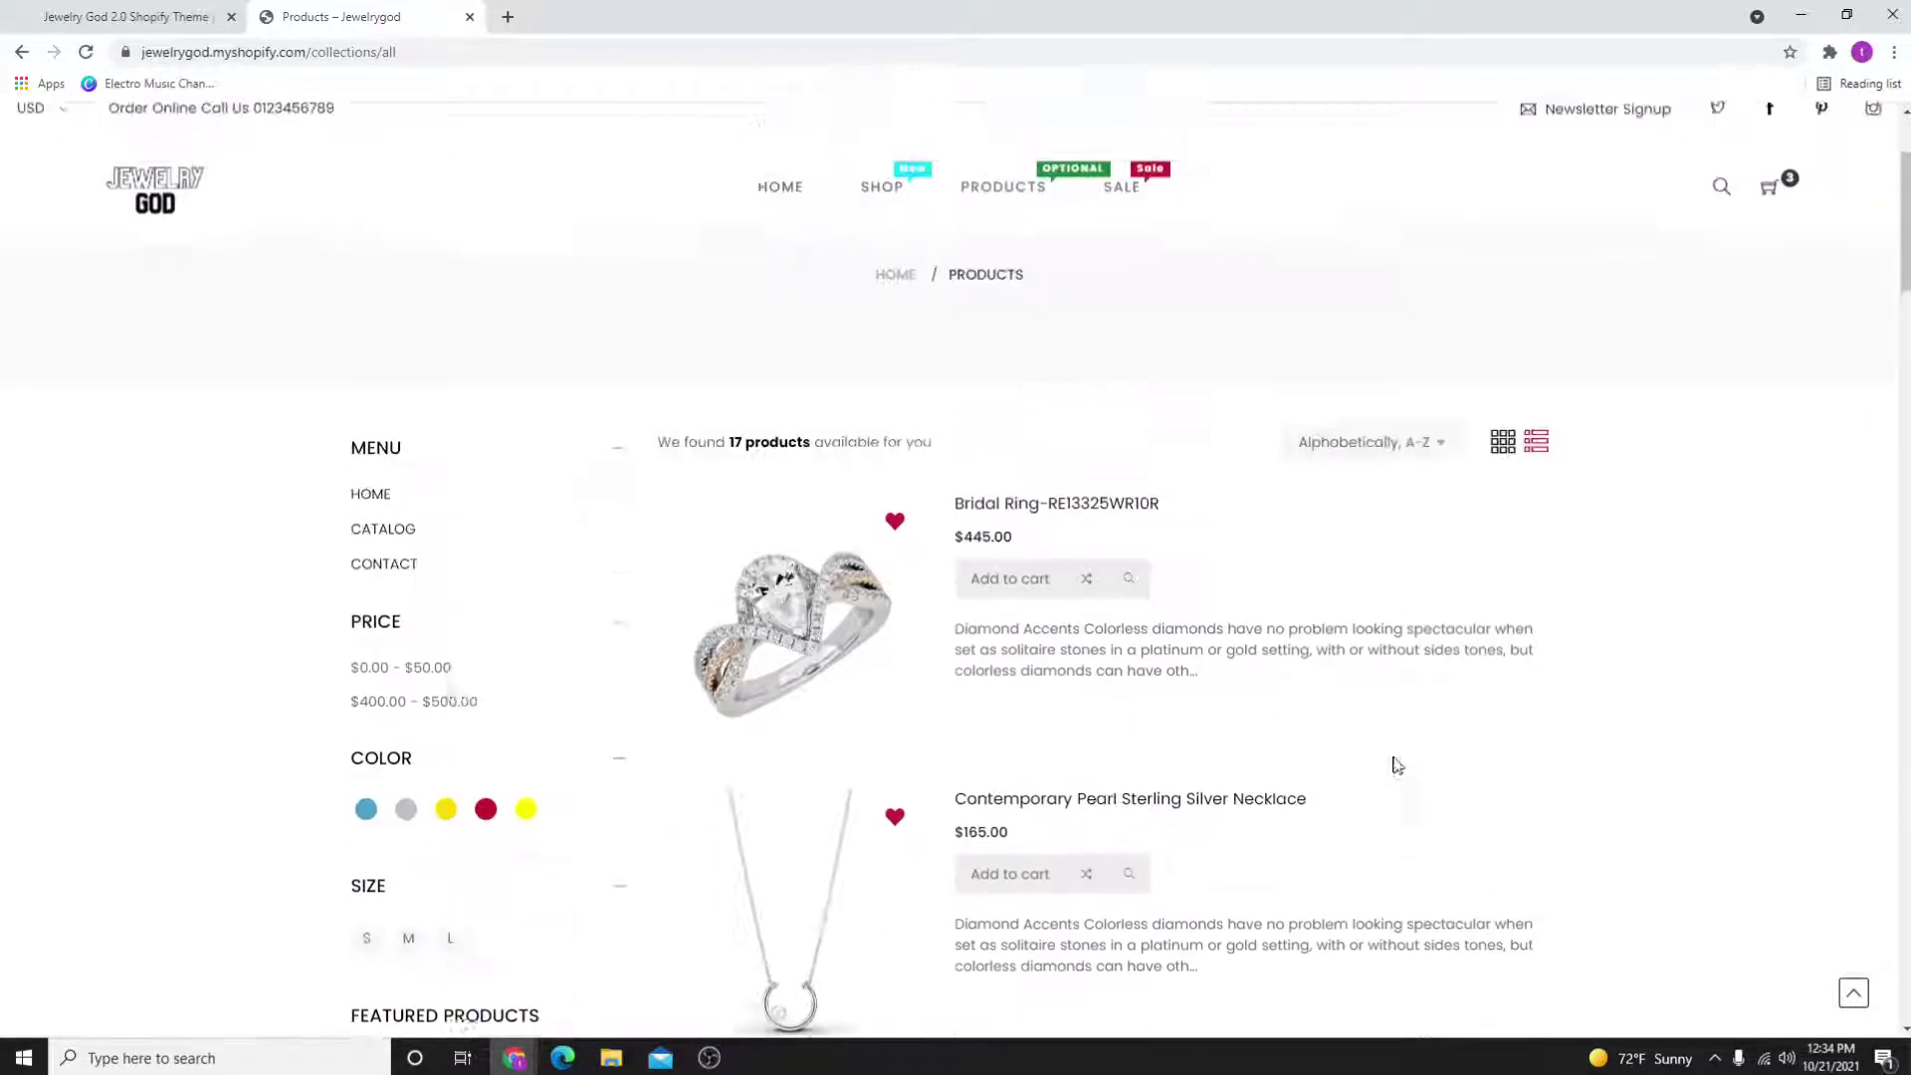
pyautogui.scroll(3, 1188, 683)
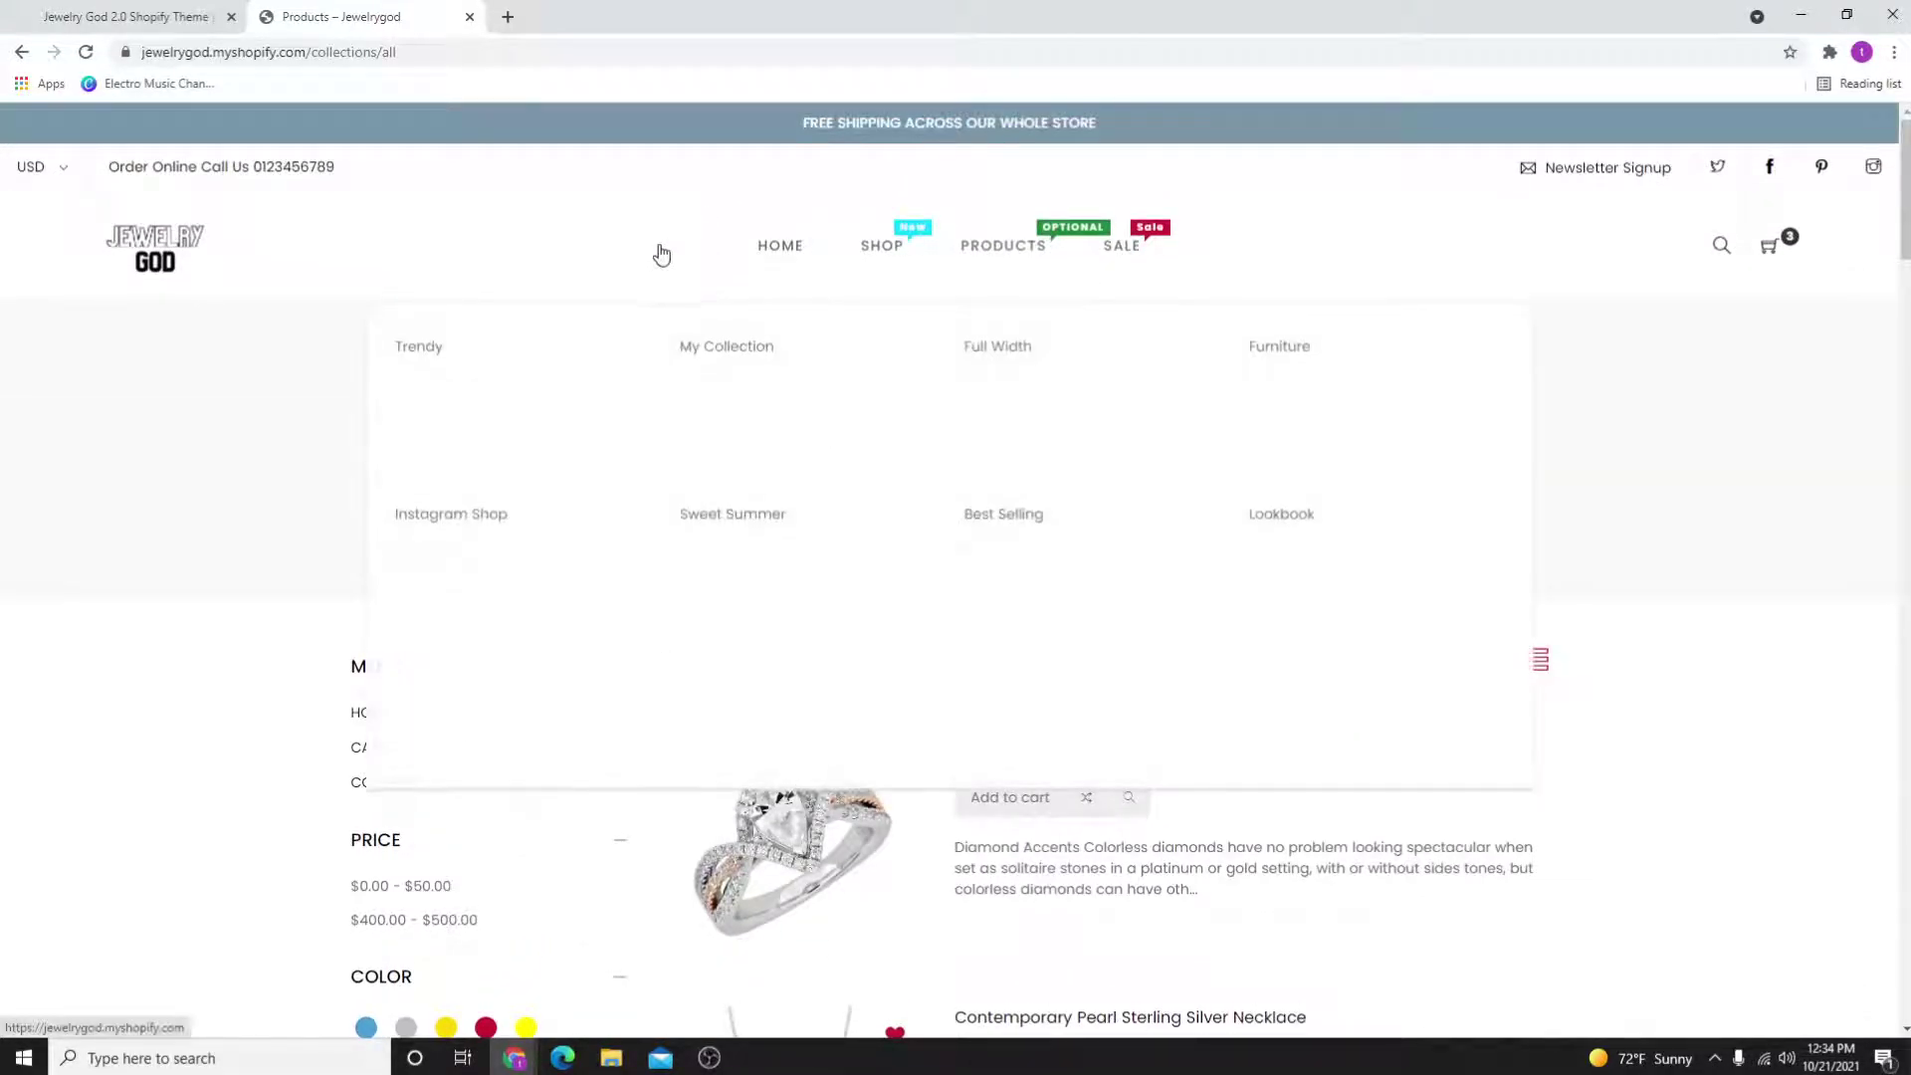
pyautogui.scroll(-1, 1516, 766)
pyautogui.scroll(-3, 1082, 669)
pyautogui.scroll(-4, 1082, 669)
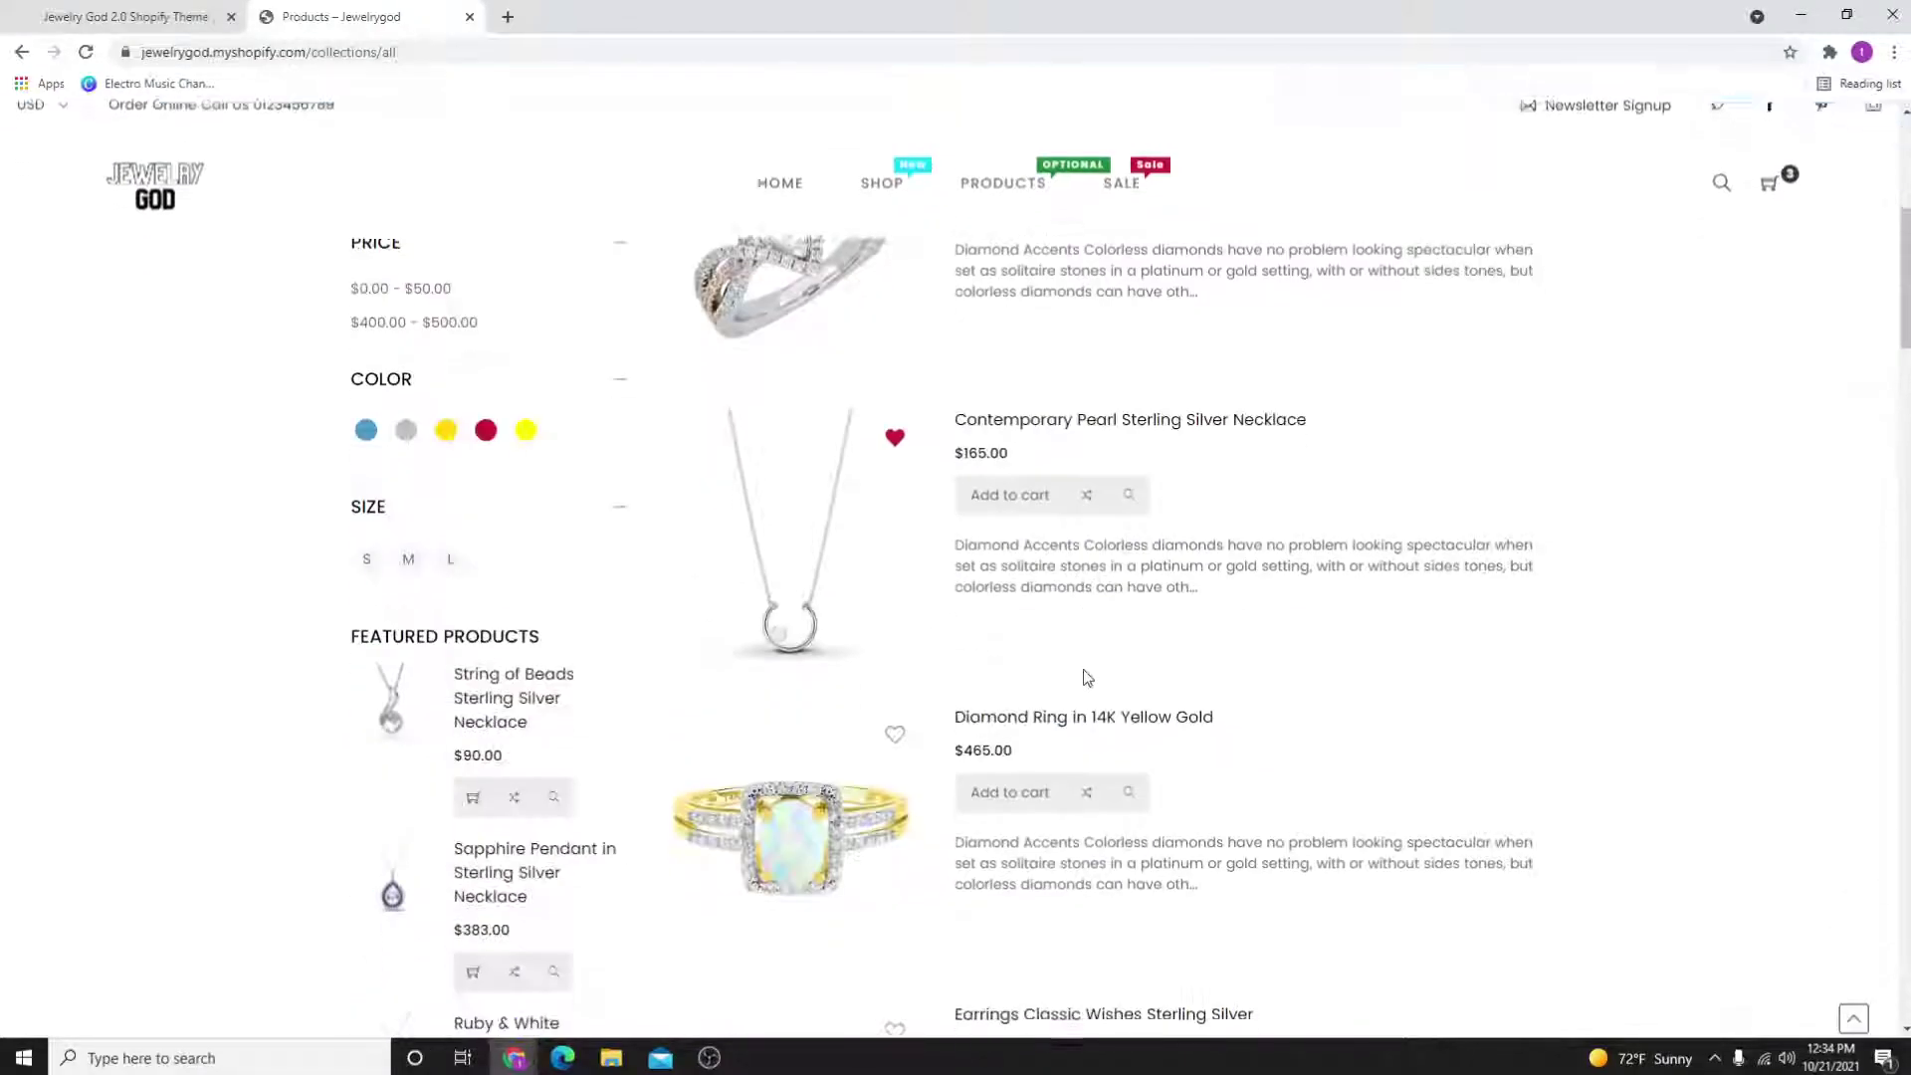
pyautogui.scroll(-4, 1080, 673)
pyautogui.scroll(-3, 1082, 682)
pyautogui.scroll(-4, 1082, 681)
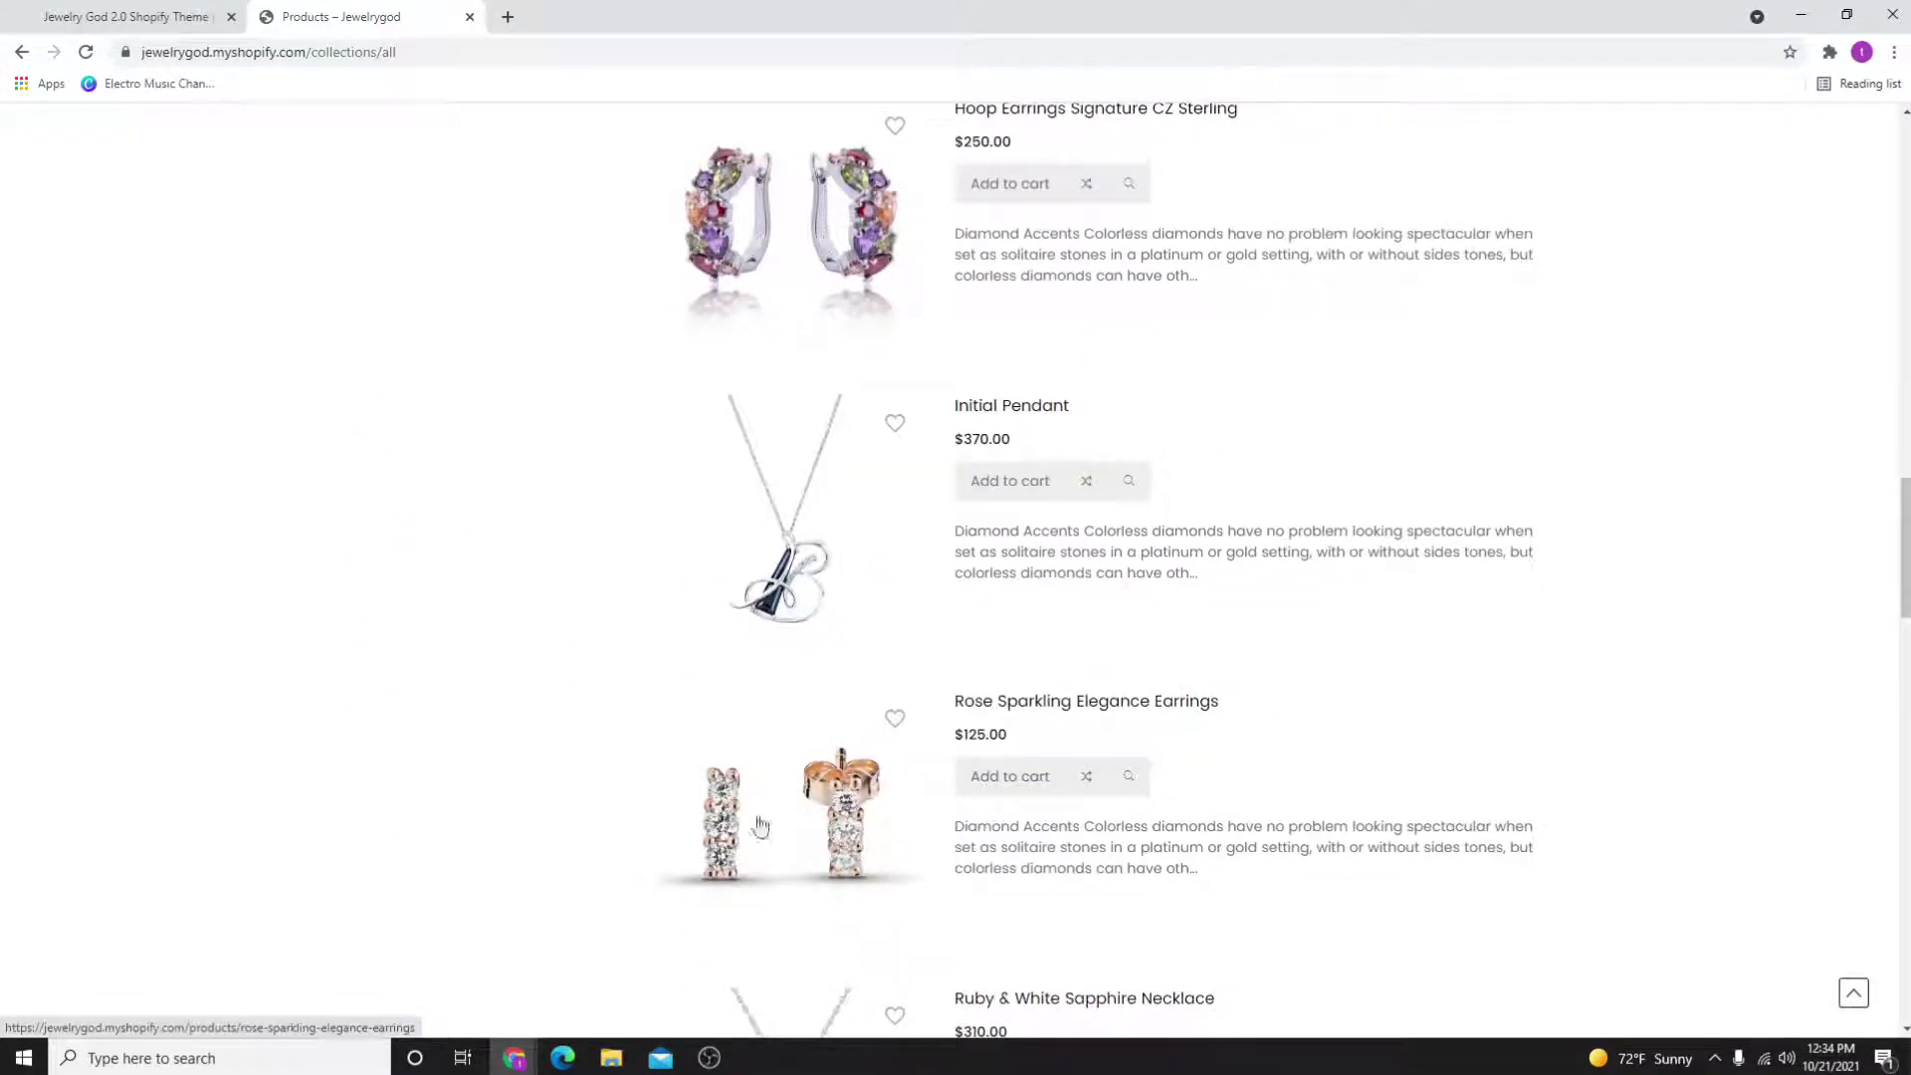
pyautogui.scroll(-4, 829, 818)
pyautogui.scroll(-3, 927, 808)
pyautogui.scroll(-4, 1293, 653)
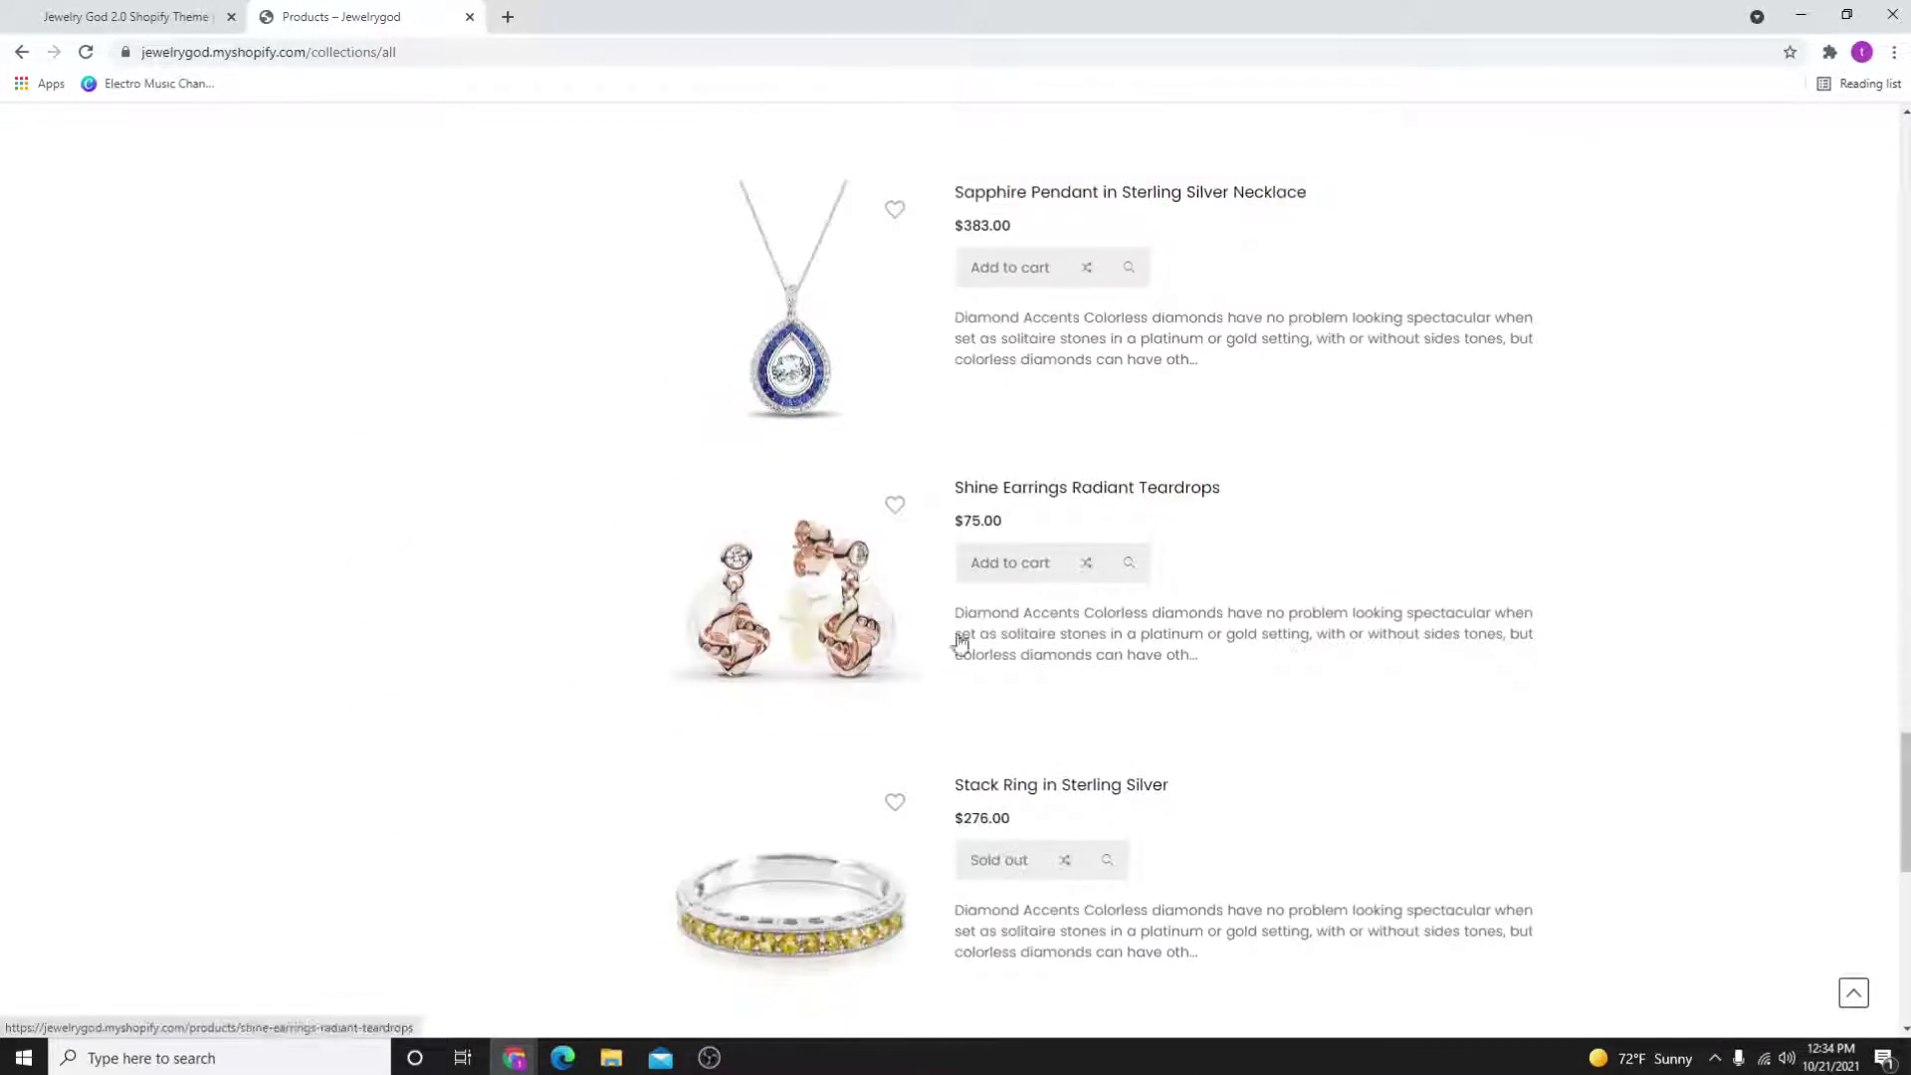
pyautogui.scroll(-4, 1120, 643)
pyautogui.scroll(-4, 1139, 614)
# - Check products page 2, return to page 1, and switch to grid layout
pyautogui.click(1099, 399)
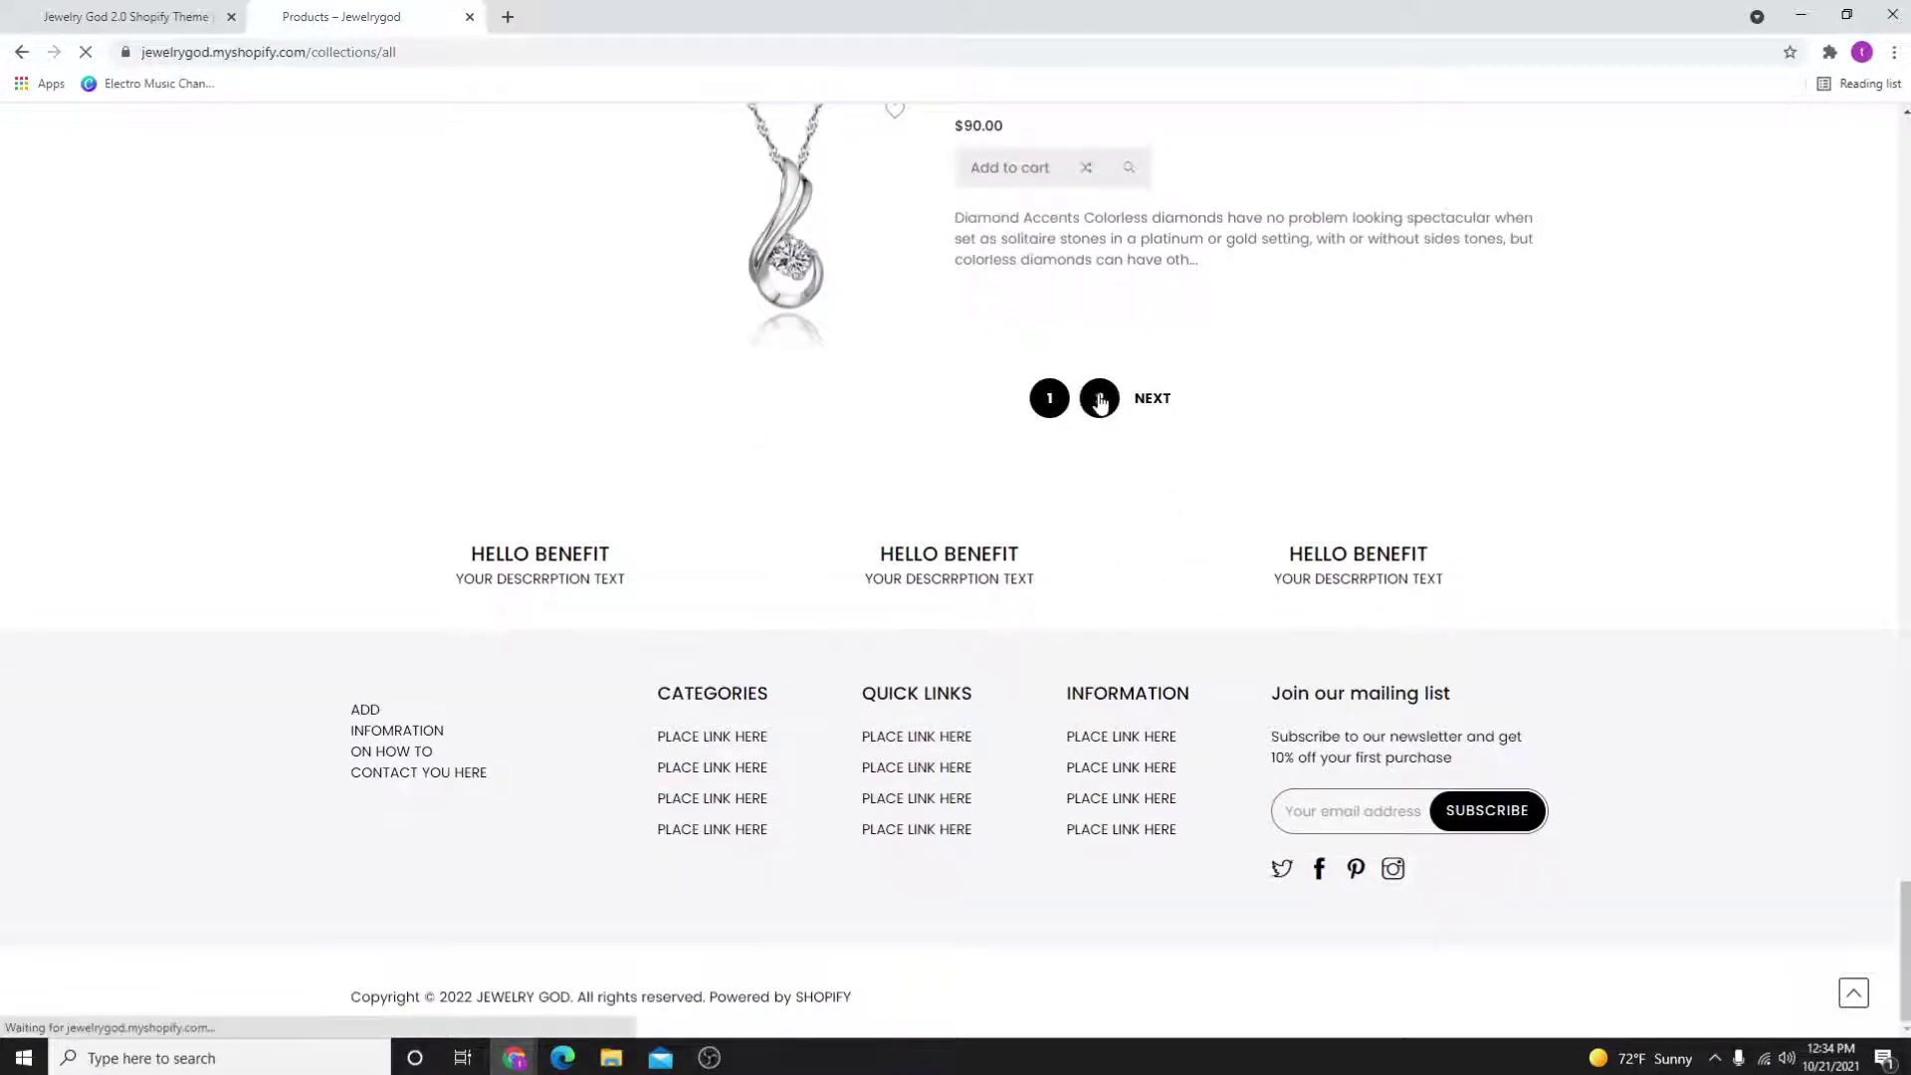
pyautogui.scroll(-4, 1195, 616)
pyautogui.scroll(-4, 1194, 616)
pyautogui.scroll(6, 1045, 598)
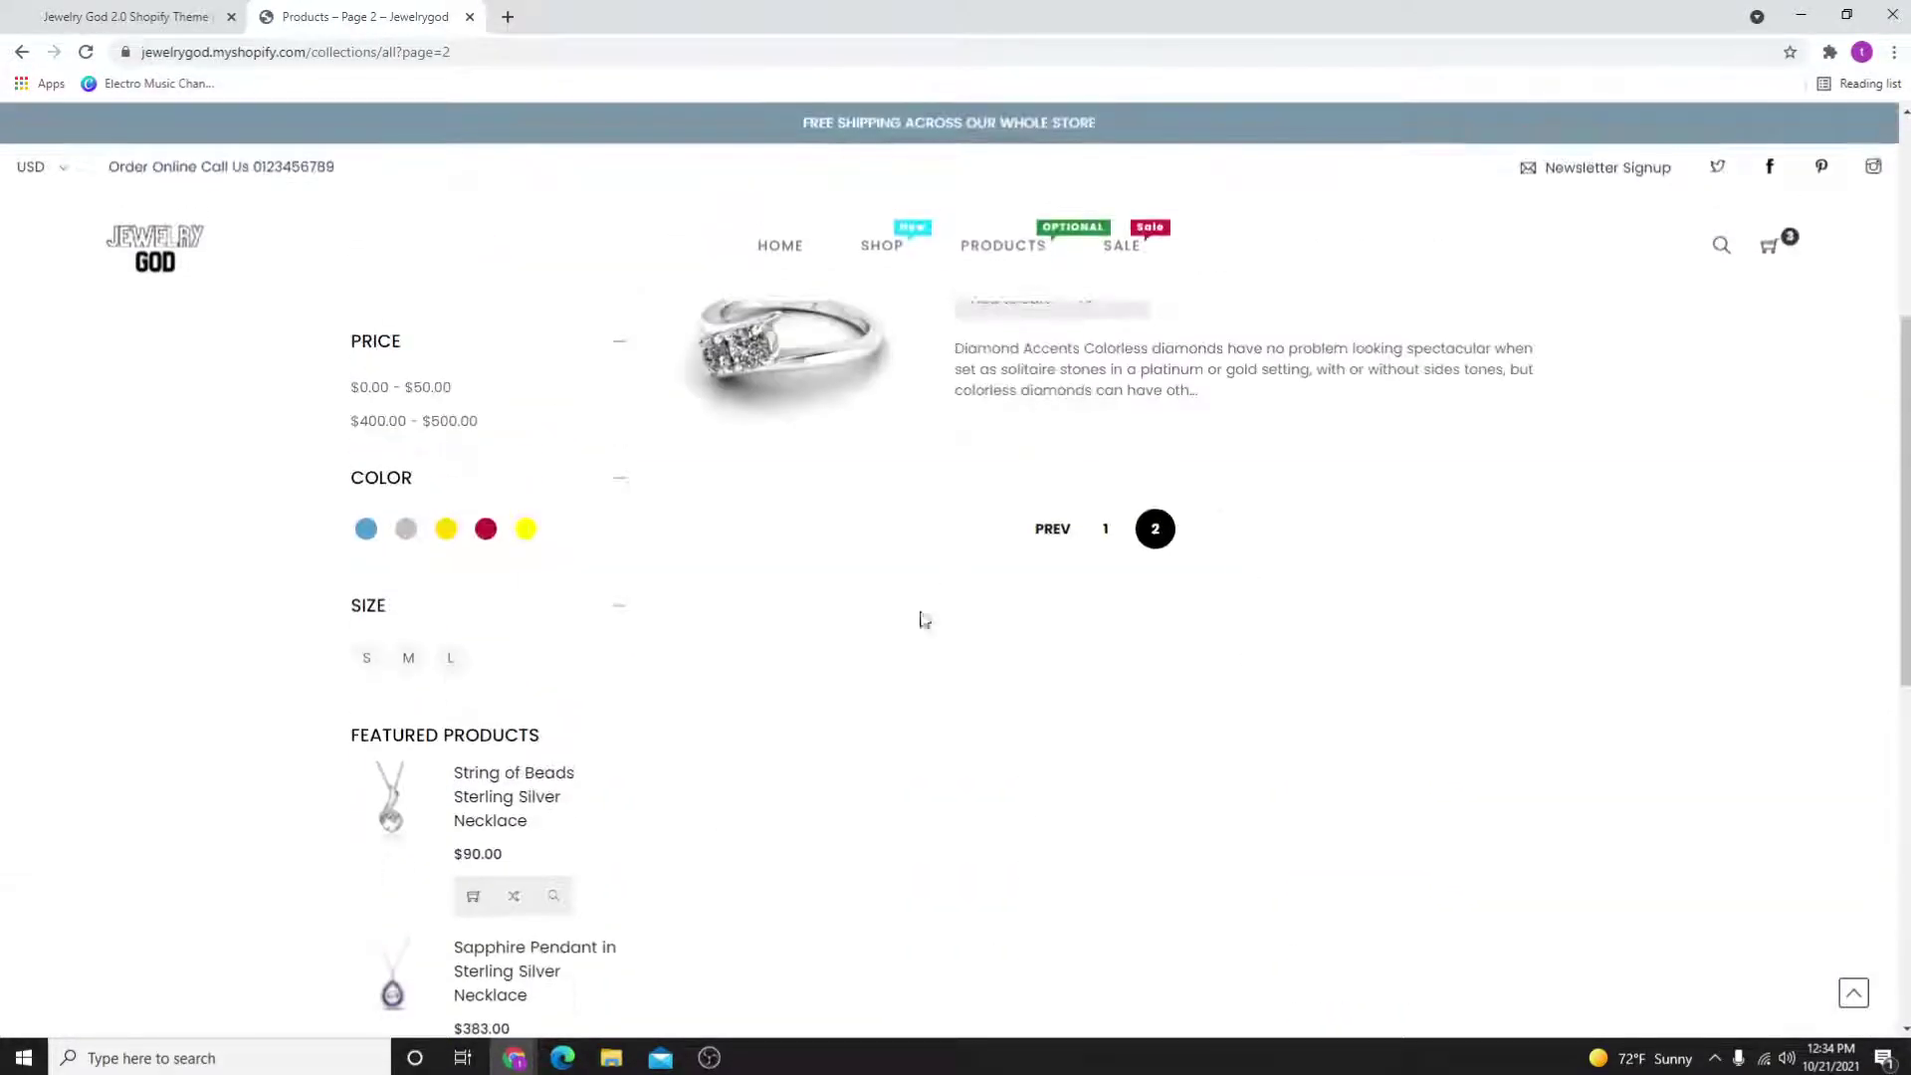
pyautogui.click(1103, 533)
pyautogui.scroll(-5, 1210, 717)
pyautogui.scroll(-4, 1199, 717)
pyautogui.scroll(-3, 1198, 719)
pyautogui.scroll(-3, 1200, 720)
pyautogui.scroll(-4, 1134, 710)
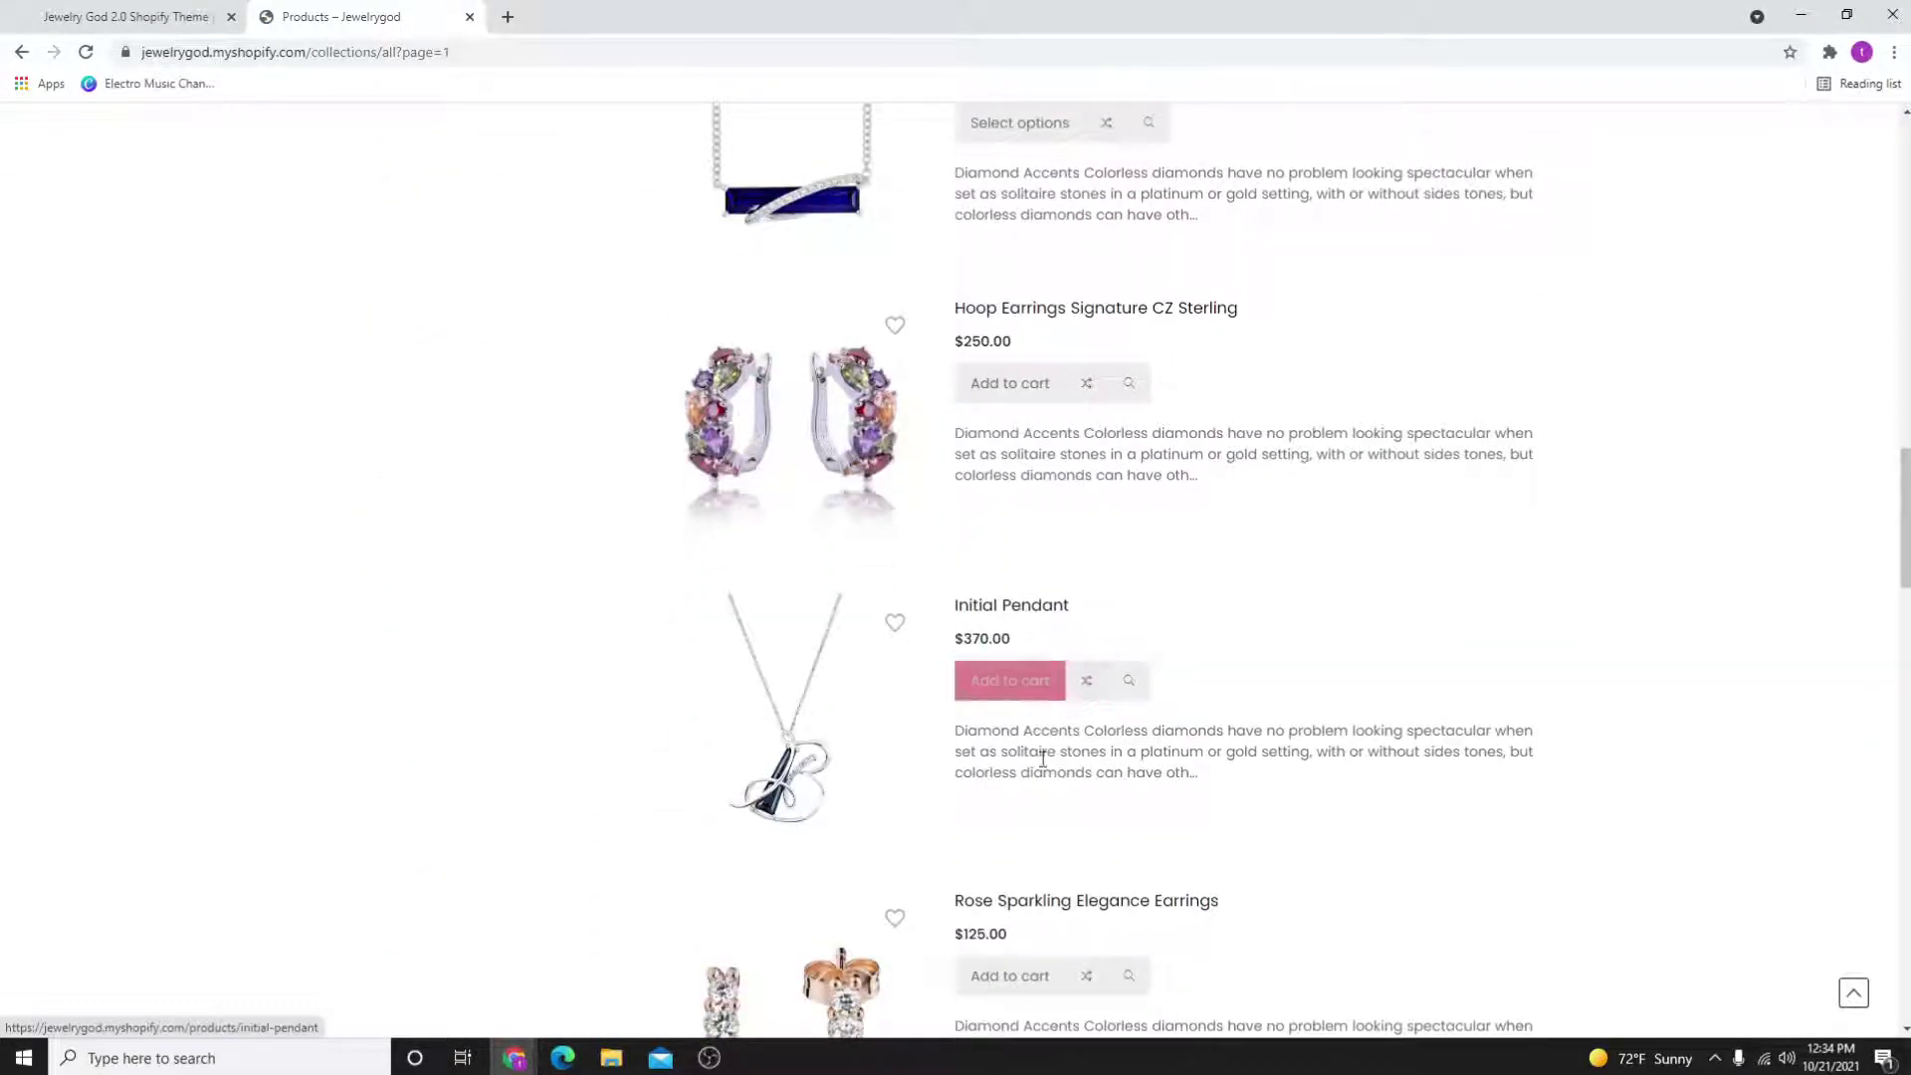
pyautogui.scroll(-3, 1059, 805)
pyautogui.scroll(-4, 1082, 808)
pyautogui.scroll(-2, 1083, 824)
pyautogui.scroll(-3, 1083, 824)
pyautogui.scroll(-4, 1083, 836)
pyautogui.scroll(-3, 1136, 806)
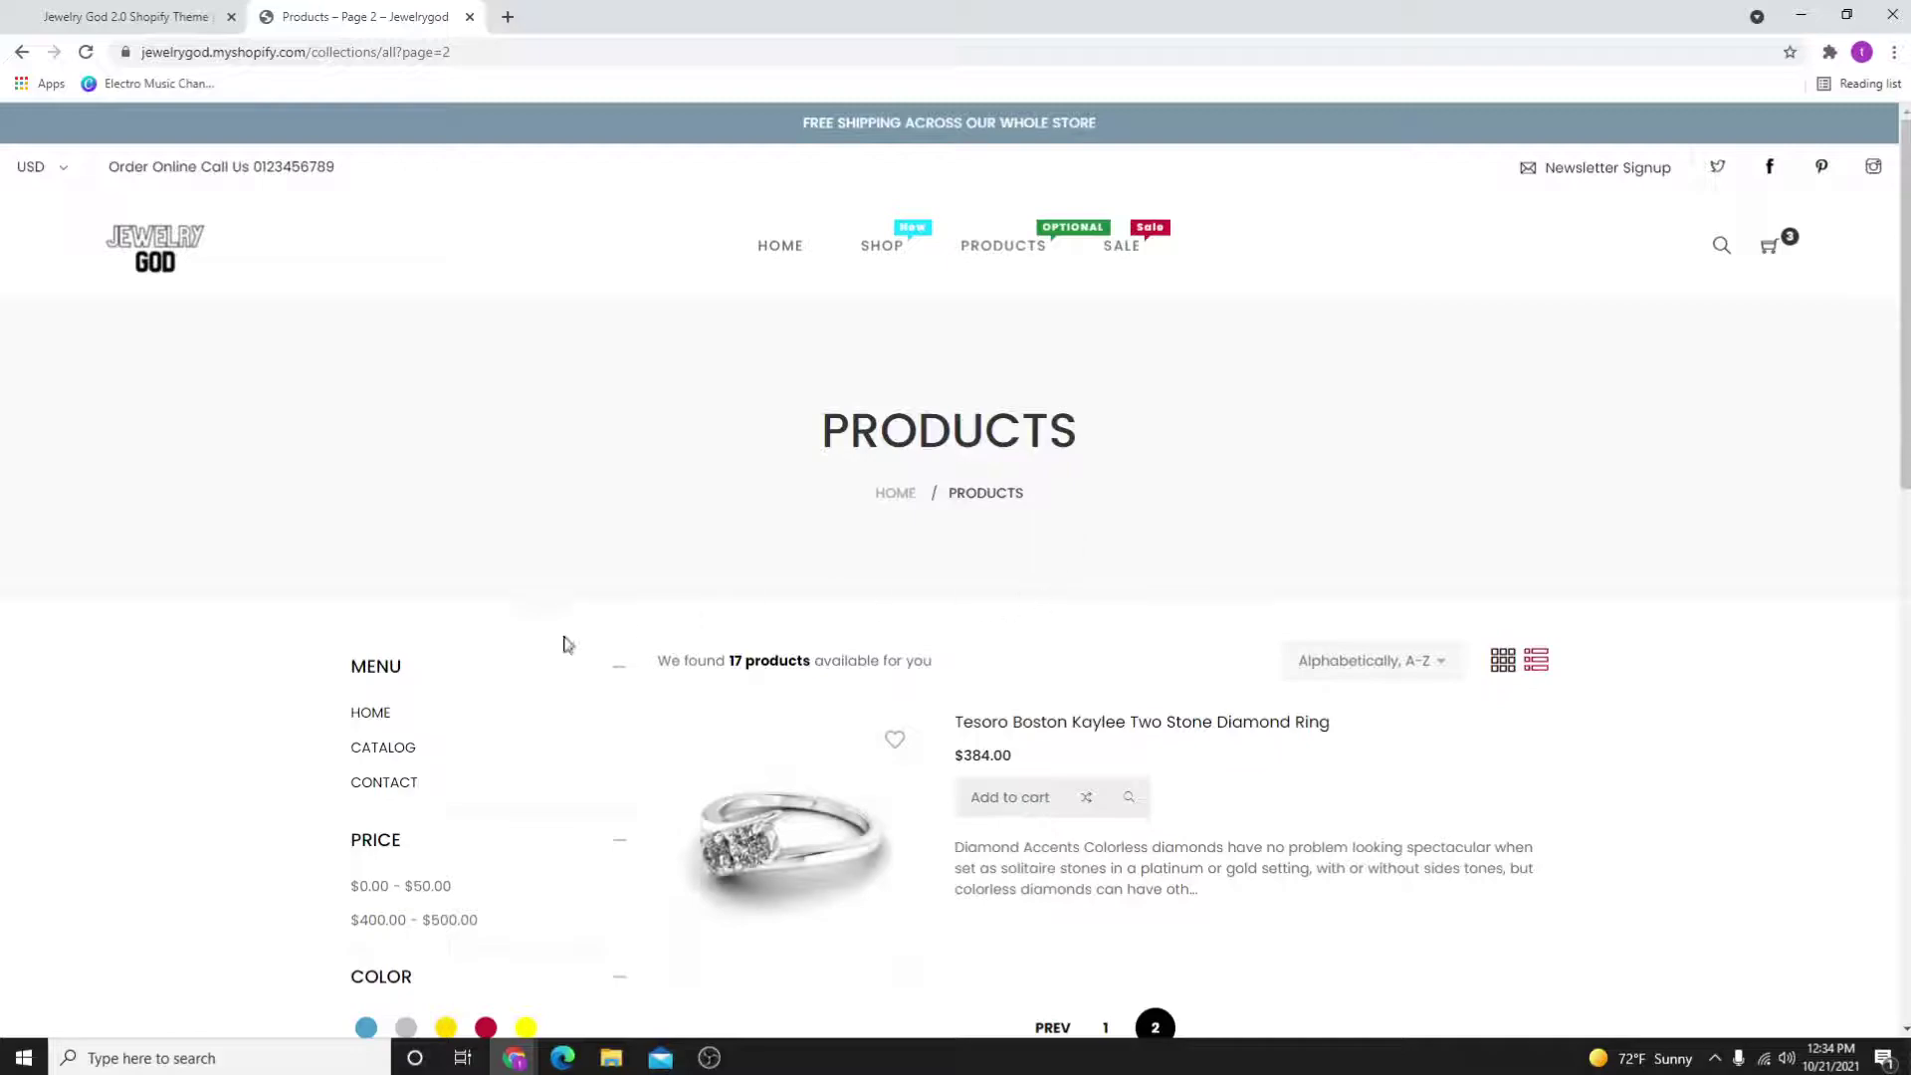
pyautogui.scroll(-2, 565, 644)
pyautogui.click(1103, 729)
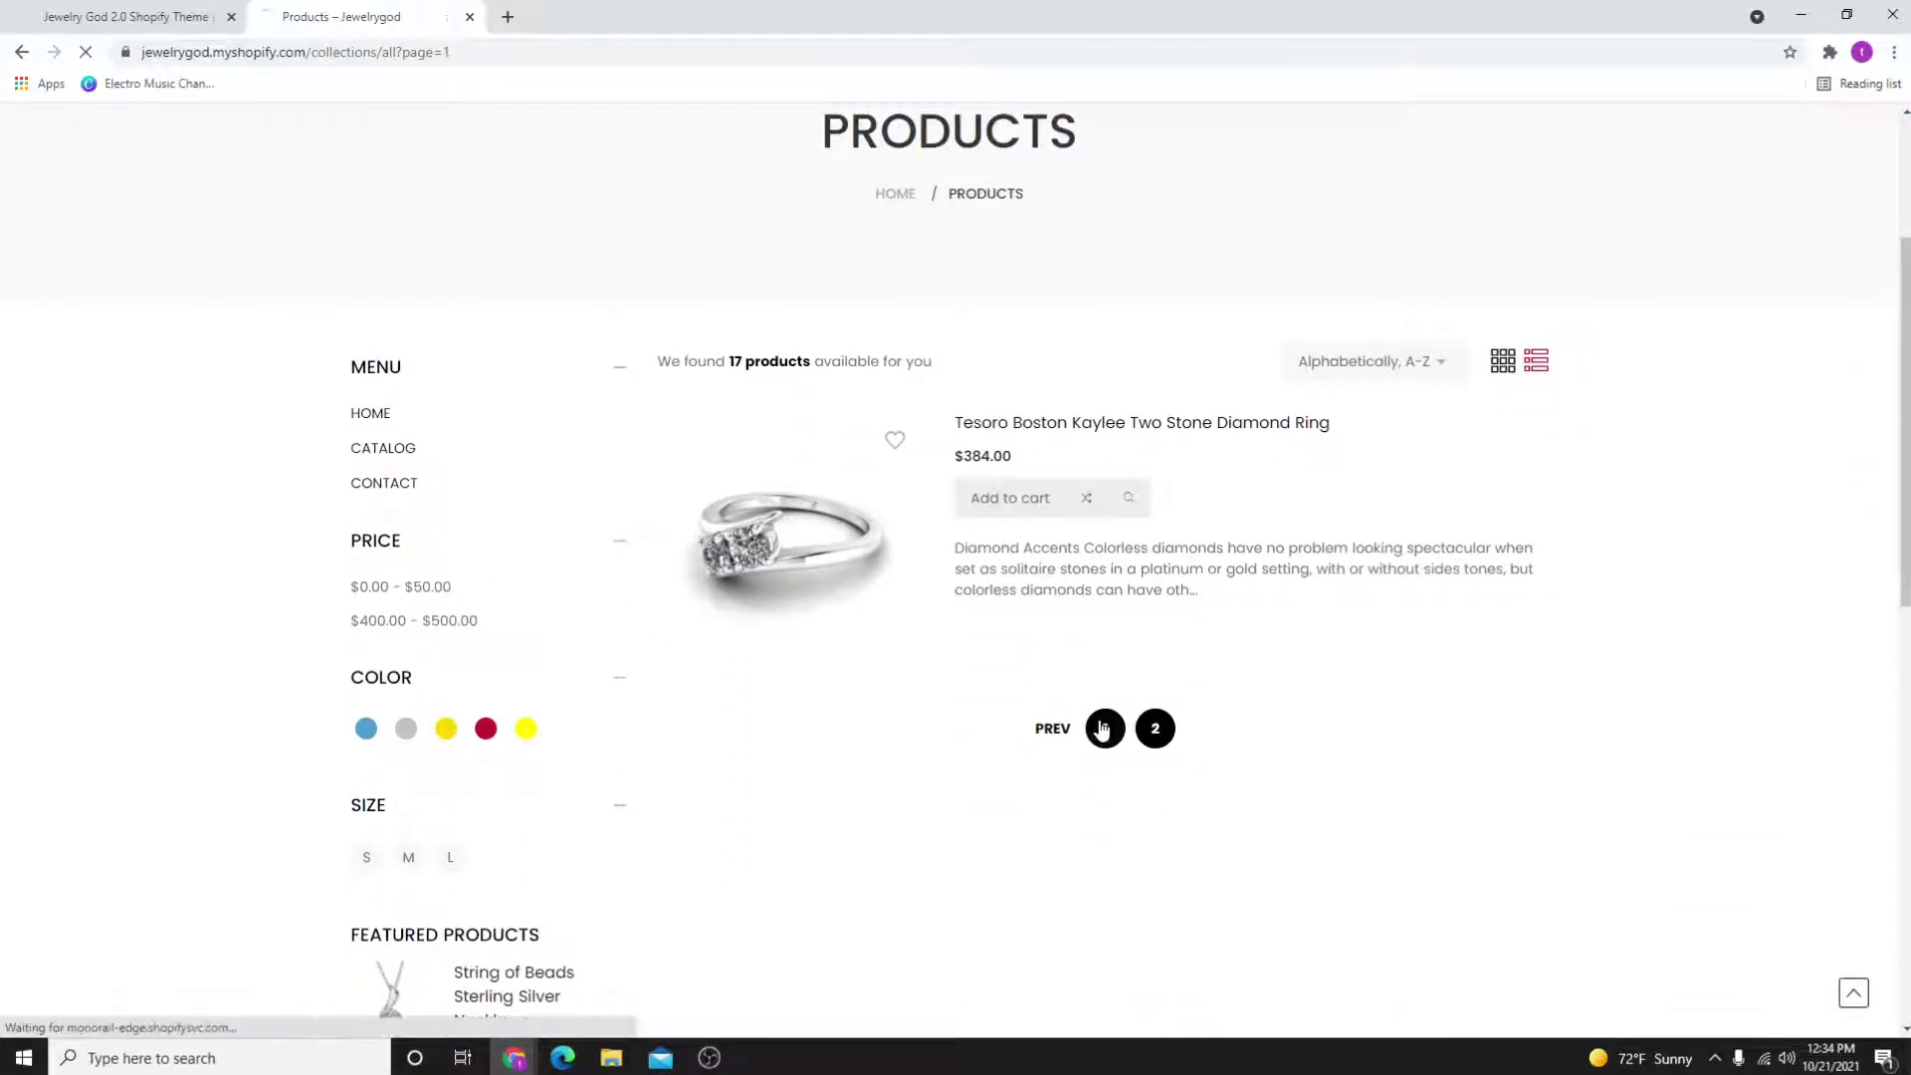
pyautogui.scroll(-3, 1247, 646)
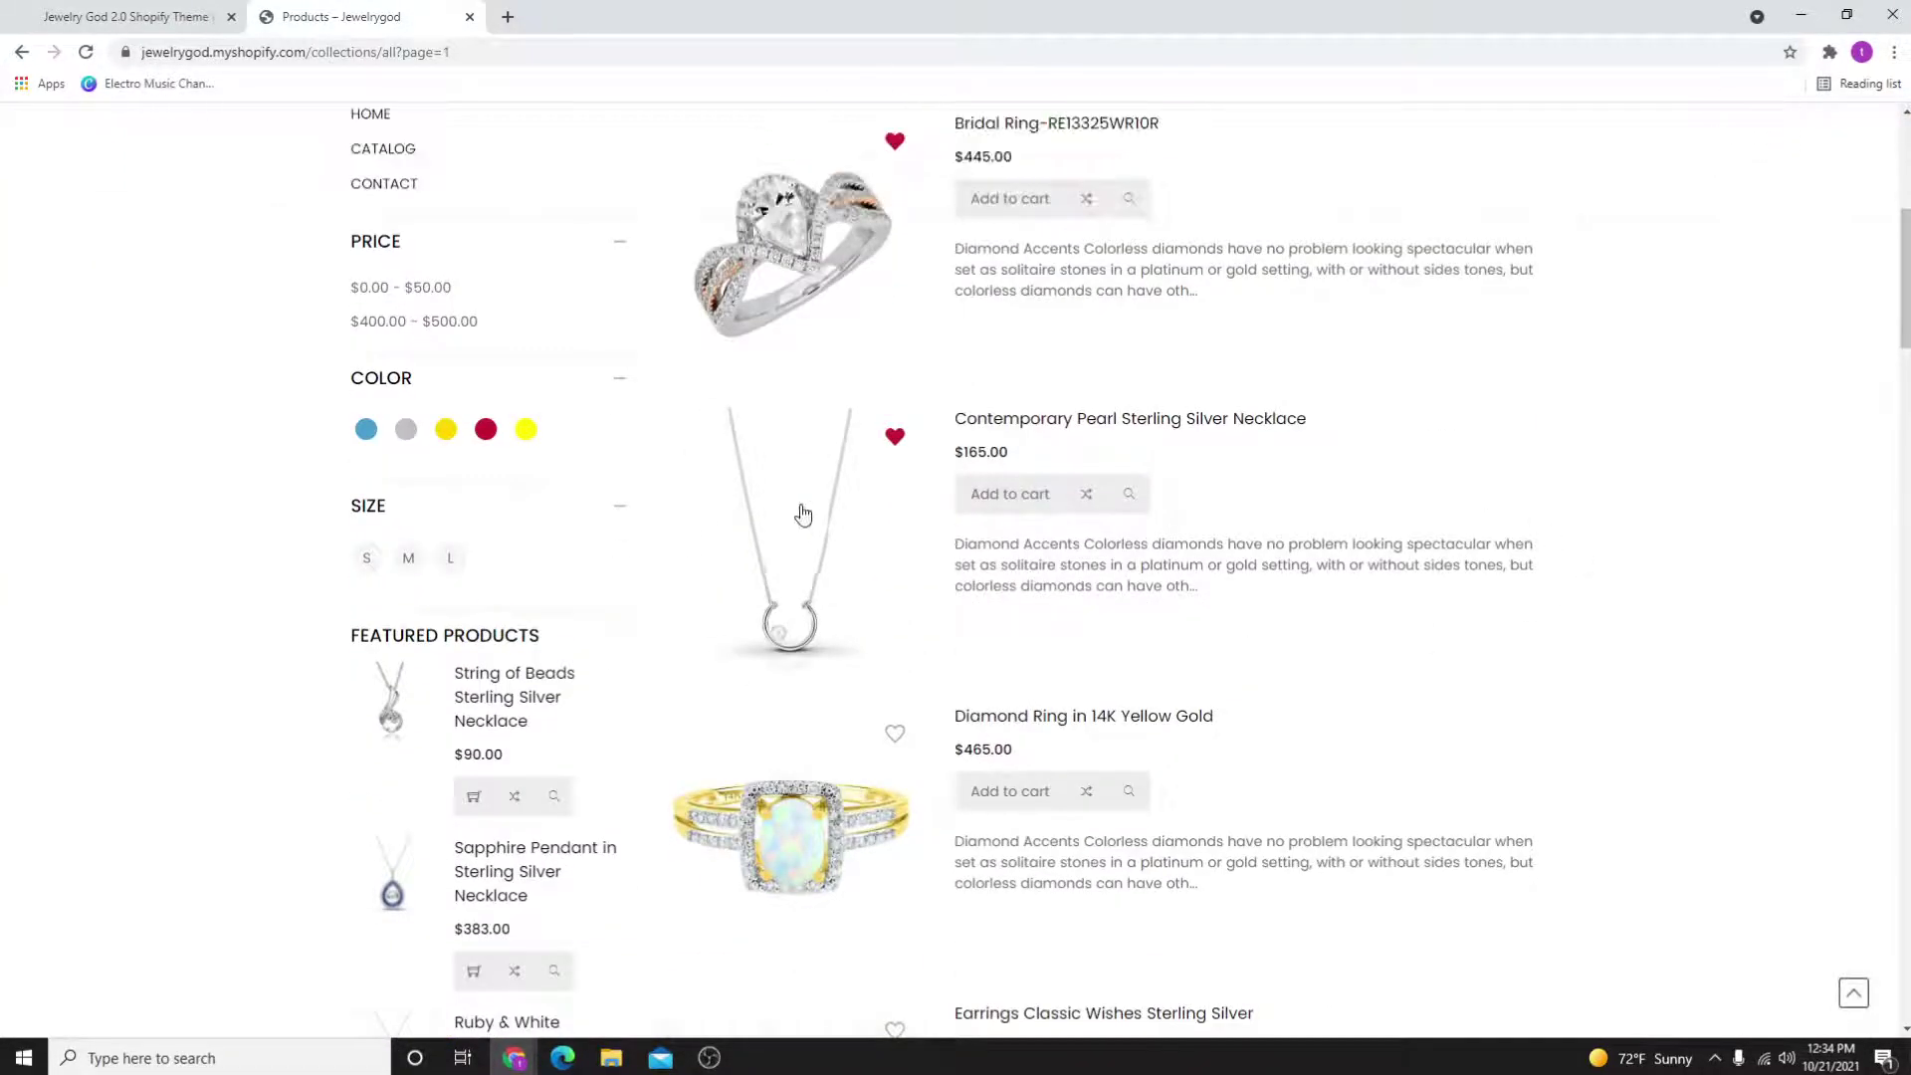
pyautogui.scroll(5, 802, 515)
pyautogui.click(1502, 559)
pyautogui.scroll(-3, 1160, 560)
pyautogui.scroll(-5, 1160, 560)
pyautogui.scroll(-2, 1161, 559)
pyautogui.scroll(6, 1556, 578)
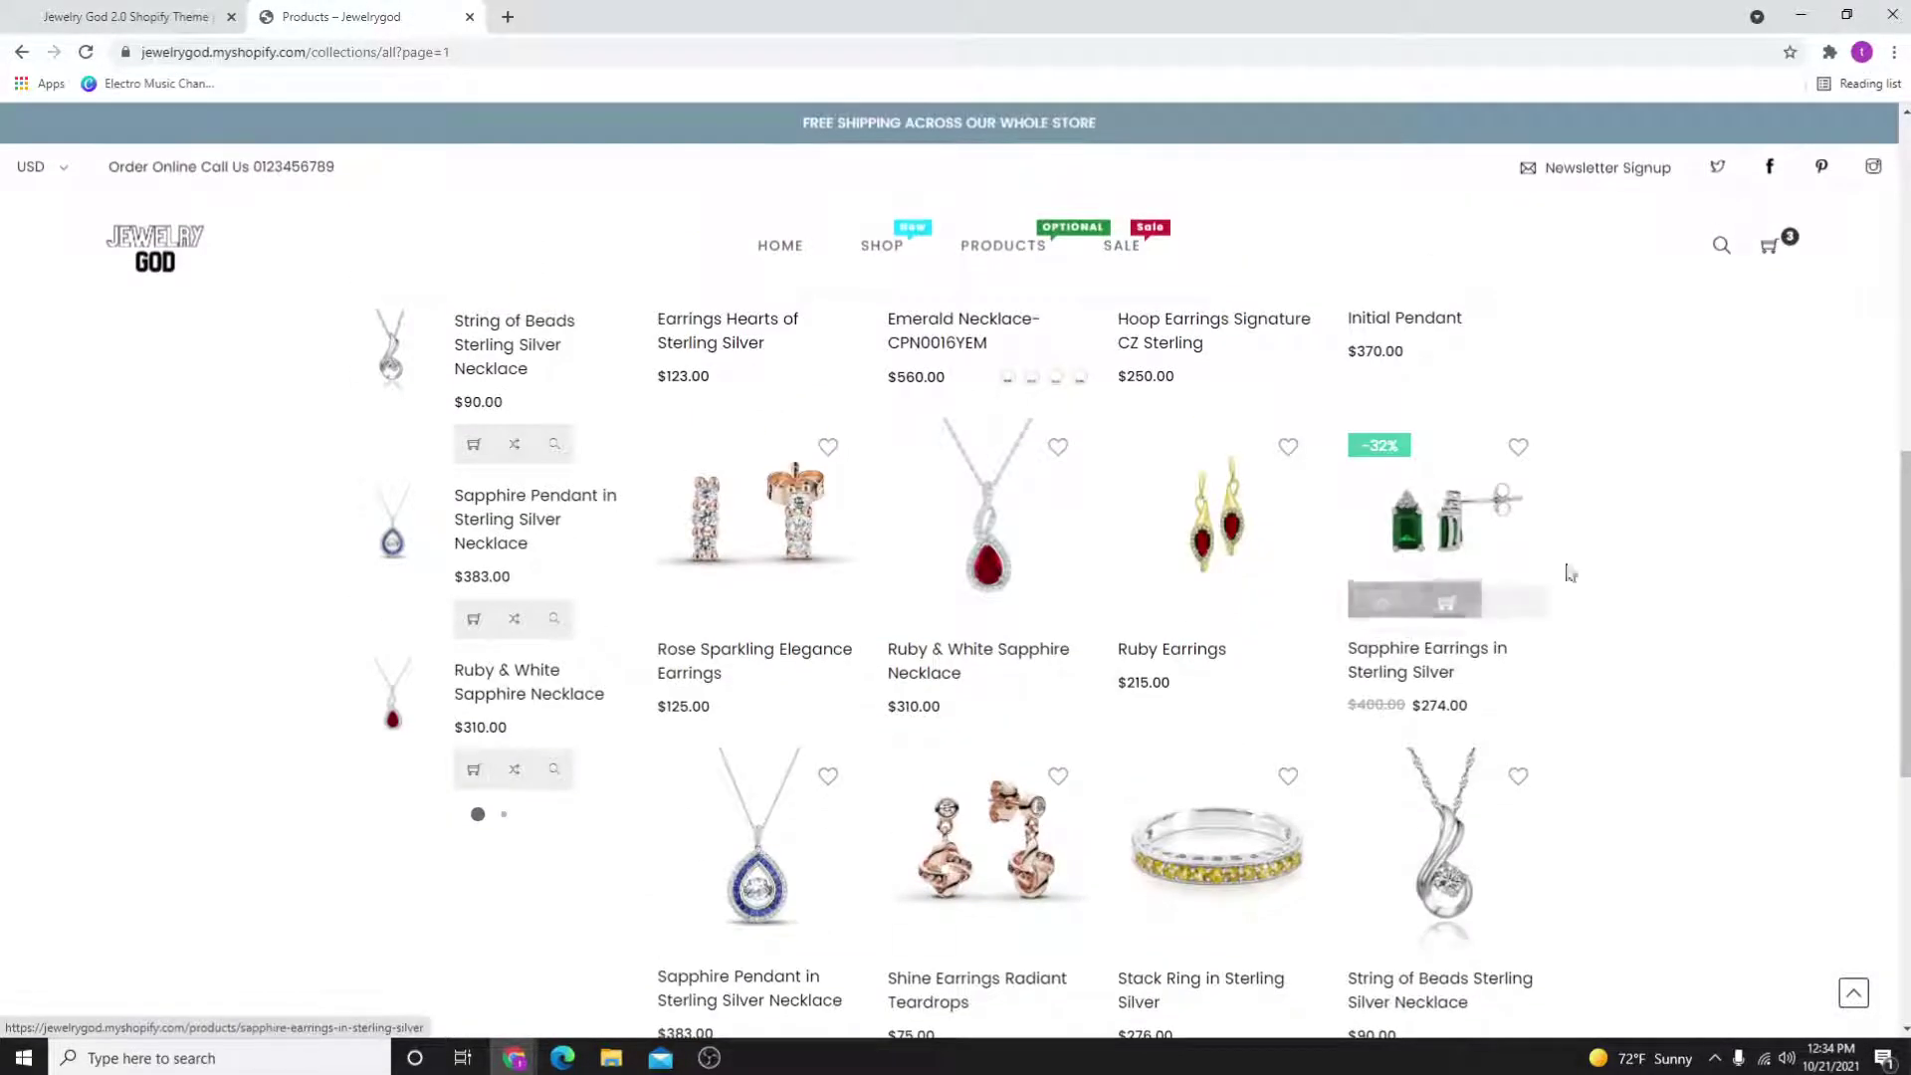
pyautogui.scroll(5, 1556, 578)
pyautogui.scroll(2, 896, 598)
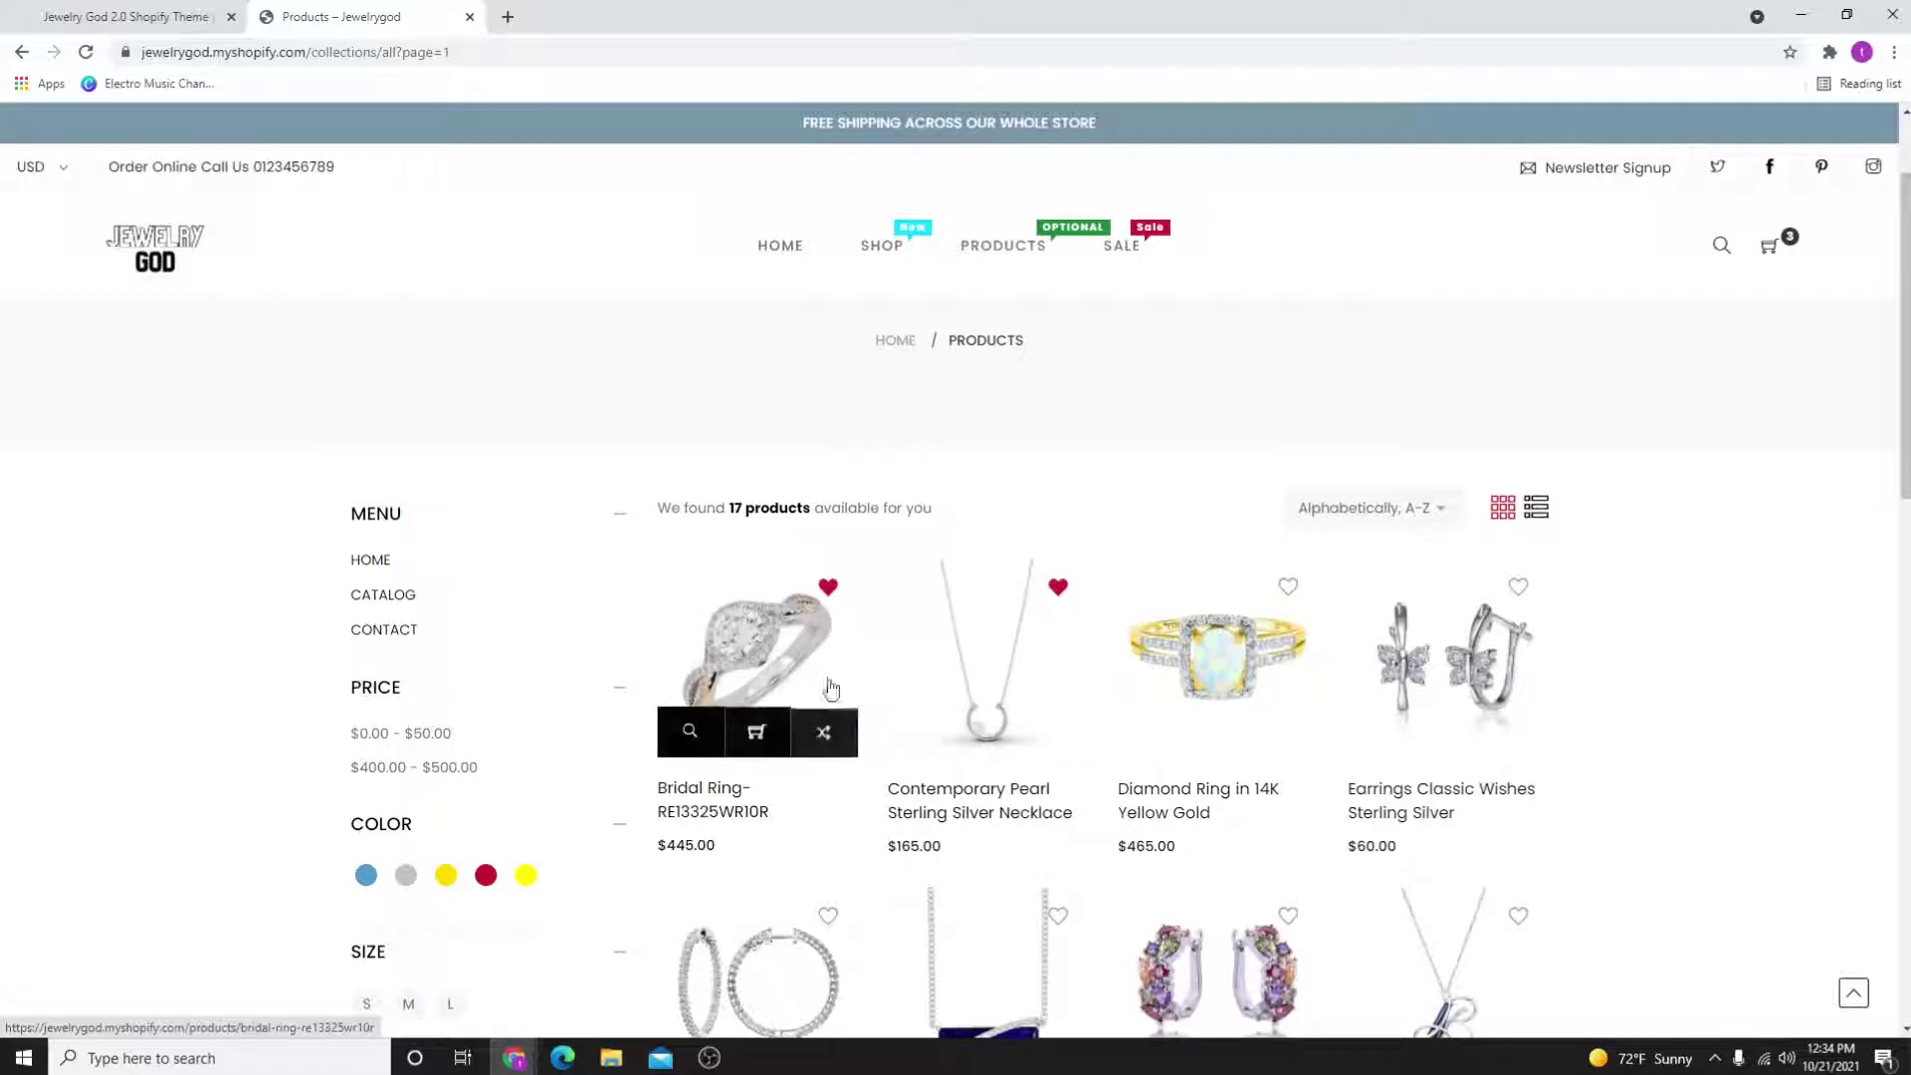
pyautogui.scroll(2, 1196, 643)
pyautogui.scroll(-5, 1196, 642)
pyautogui.scroll(-5, 977, 673)
pyautogui.scroll(5, 1047, 597)
pyautogui.scroll(5, 1045, 597)
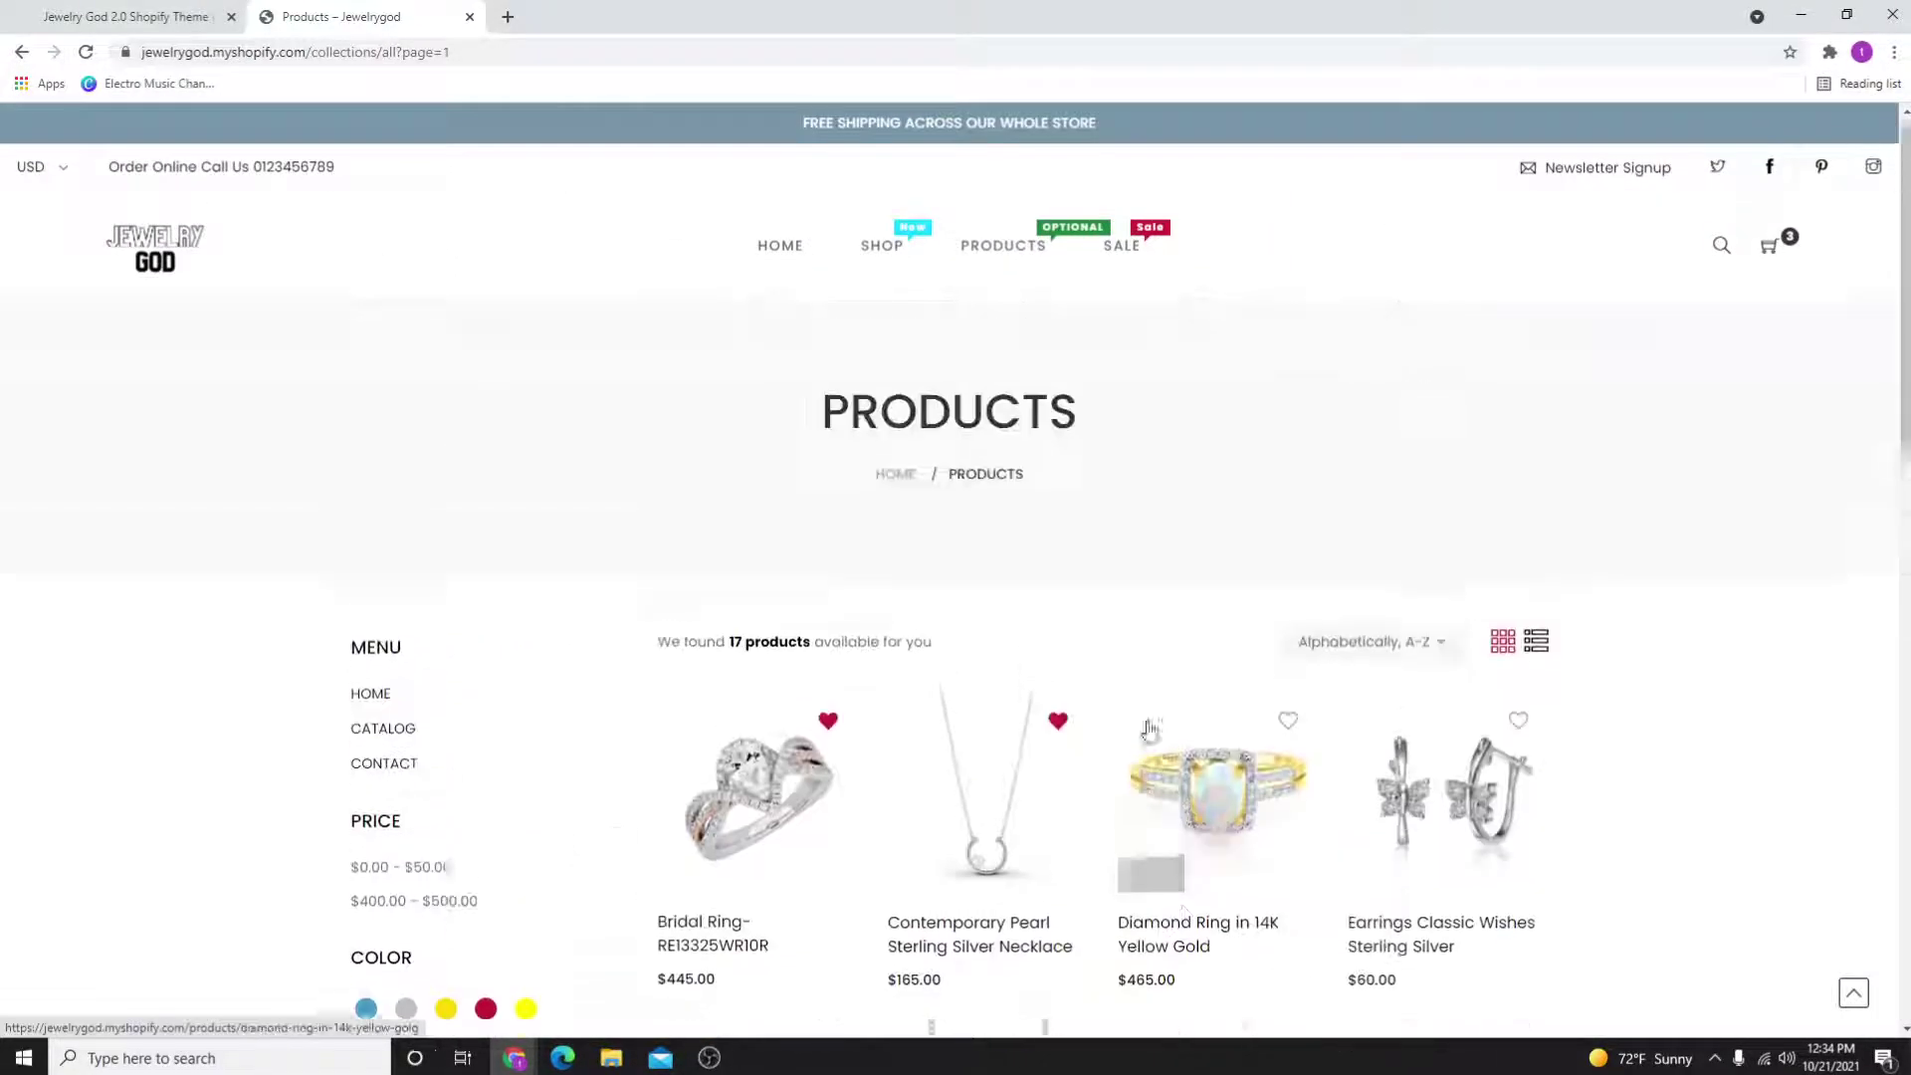
# - Search the store's products for 'ring'
pyautogui.click(1725, 250)
pyautogui.write('ring')
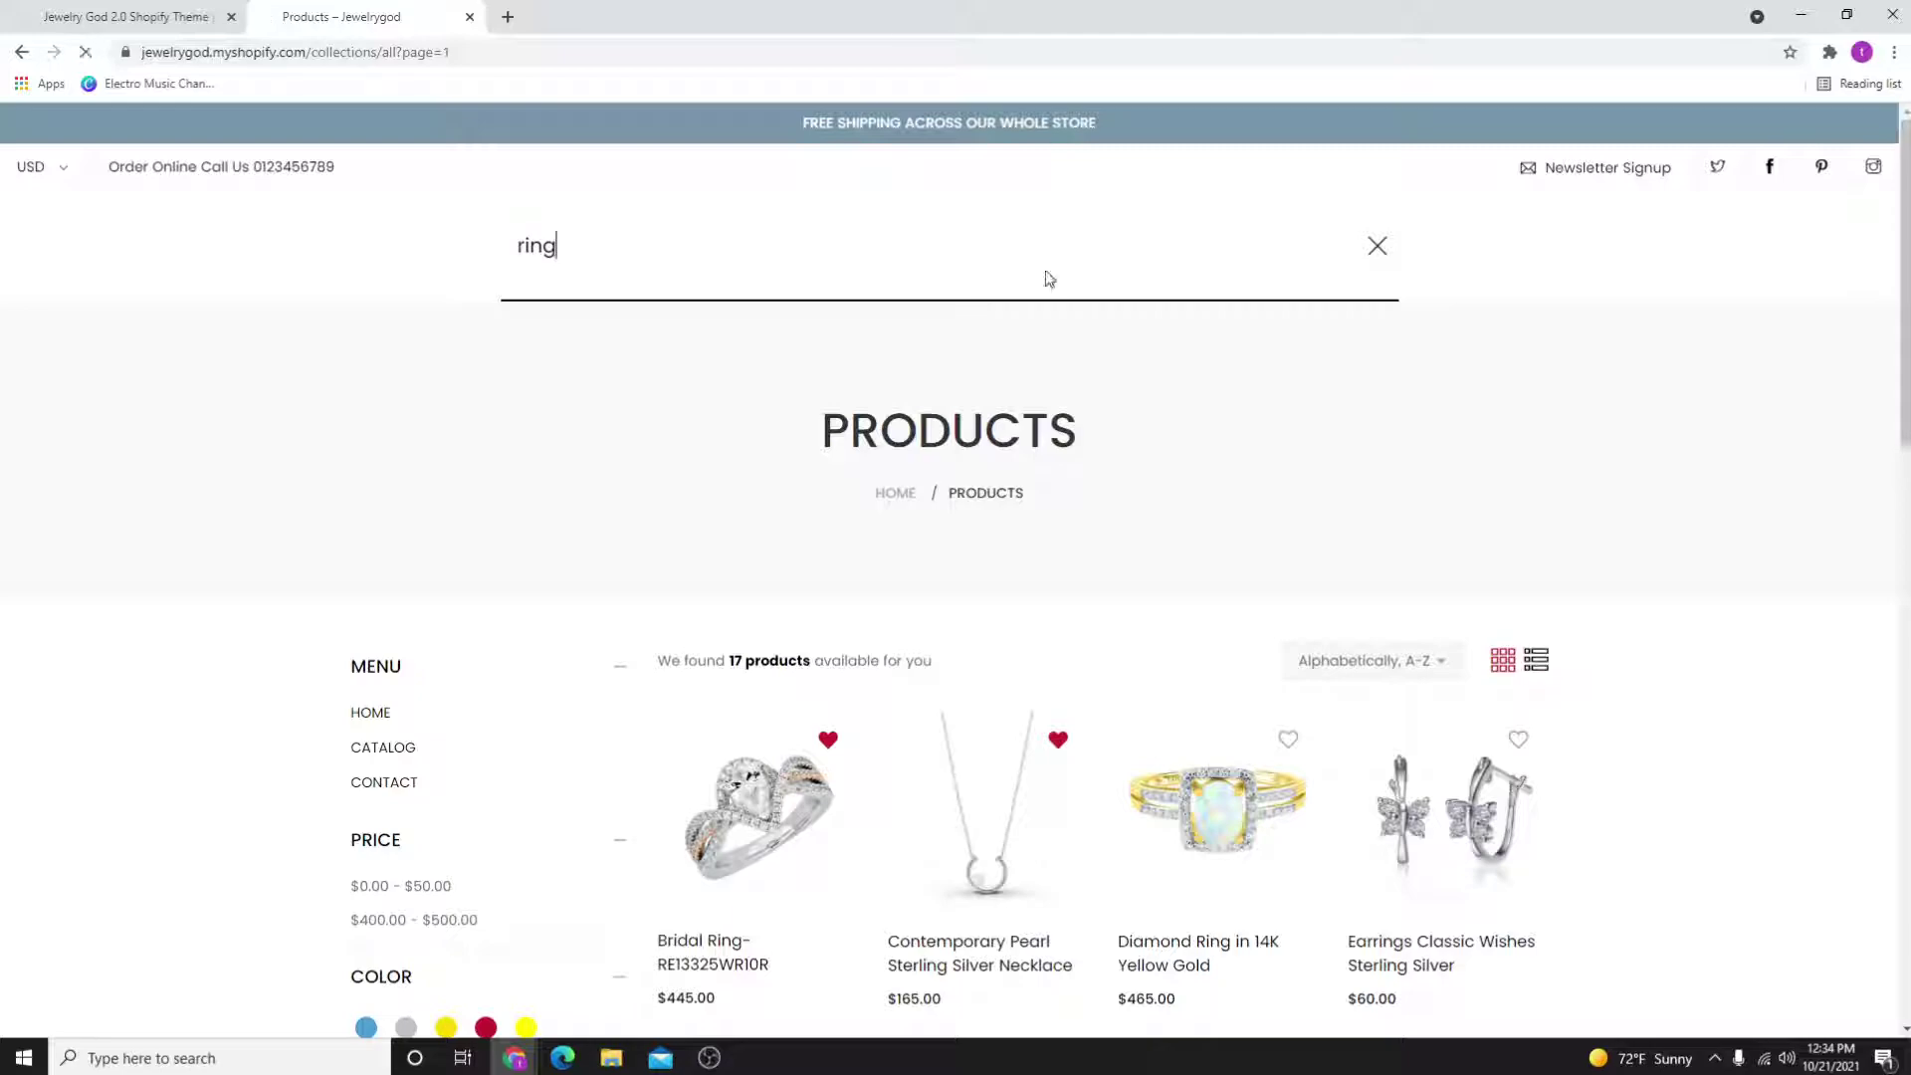
pyautogui.press('Return')
pyautogui.scroll(-4, 765, 523)
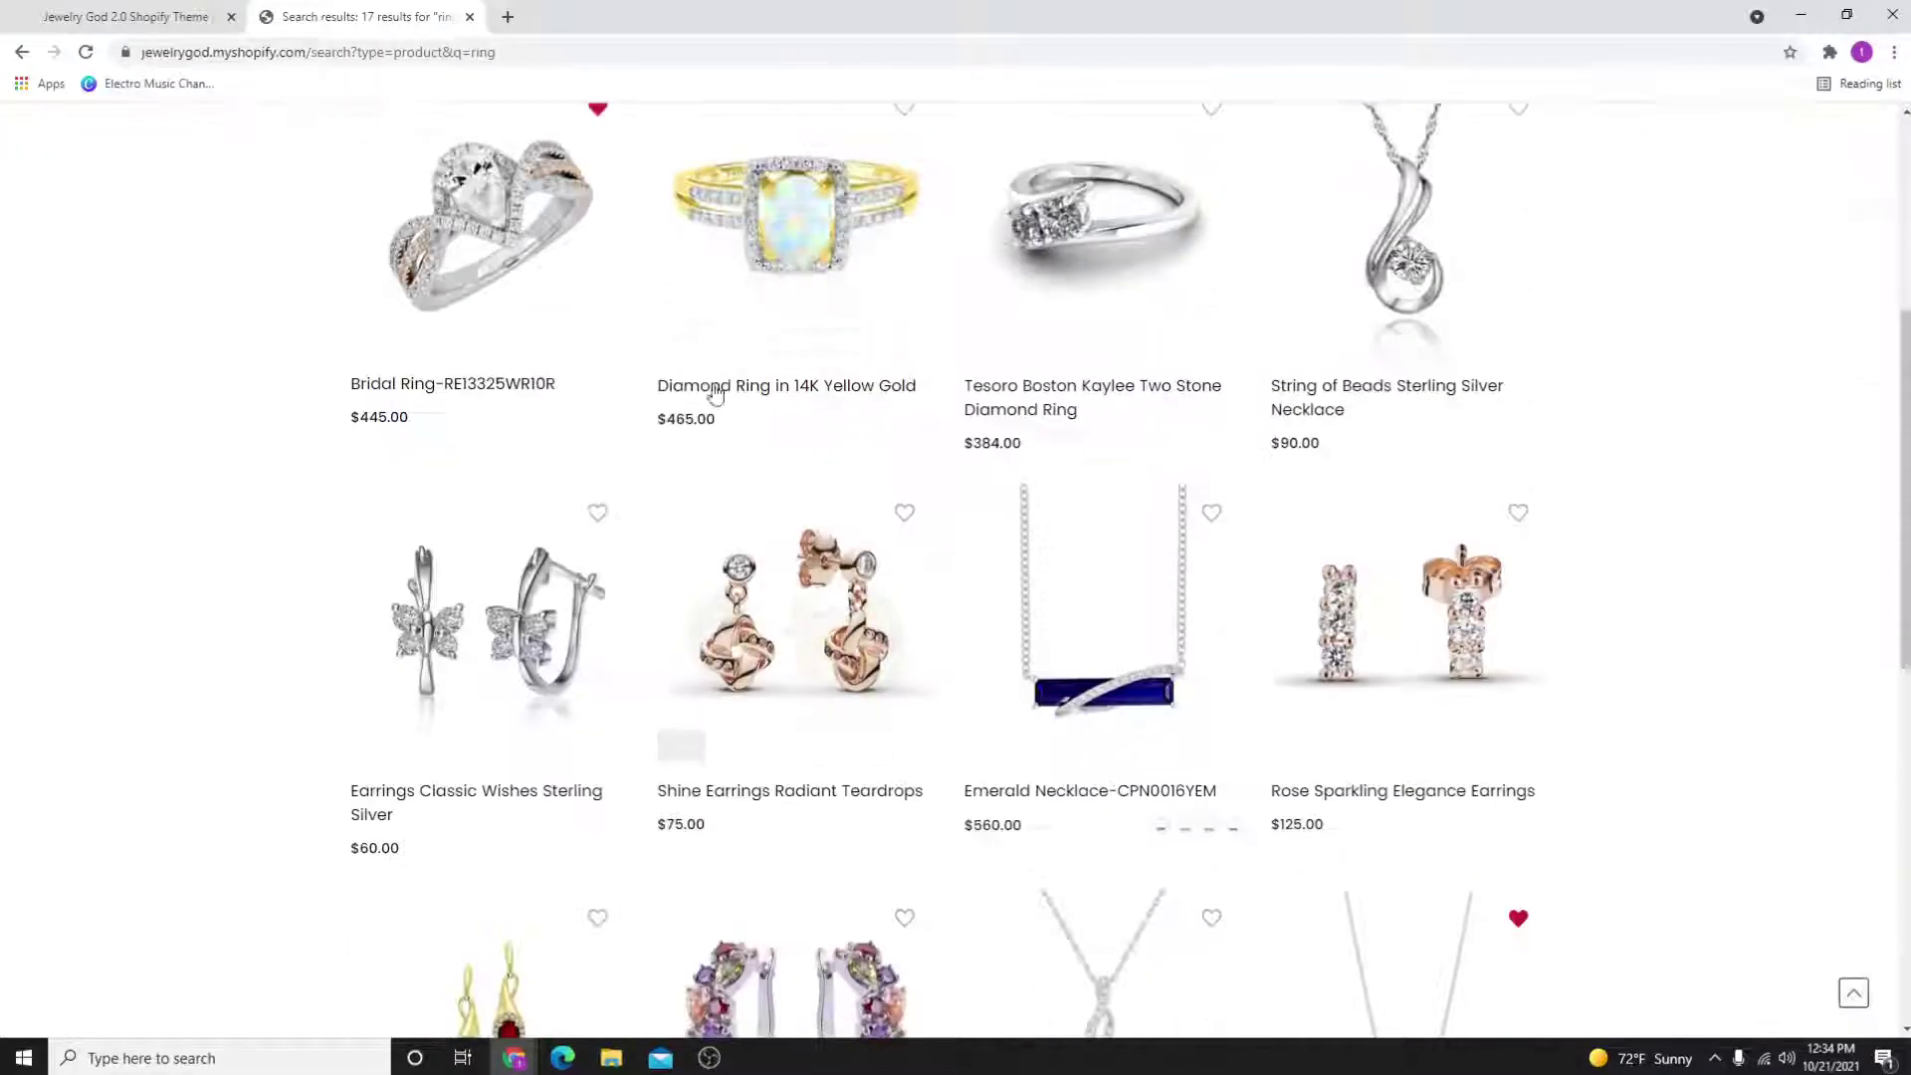
pyautogui.scroll(-5, 764, 364)
pyautogui.scroll(-4, 765, 365)
pyautogui.scroll(8, 775, 380)
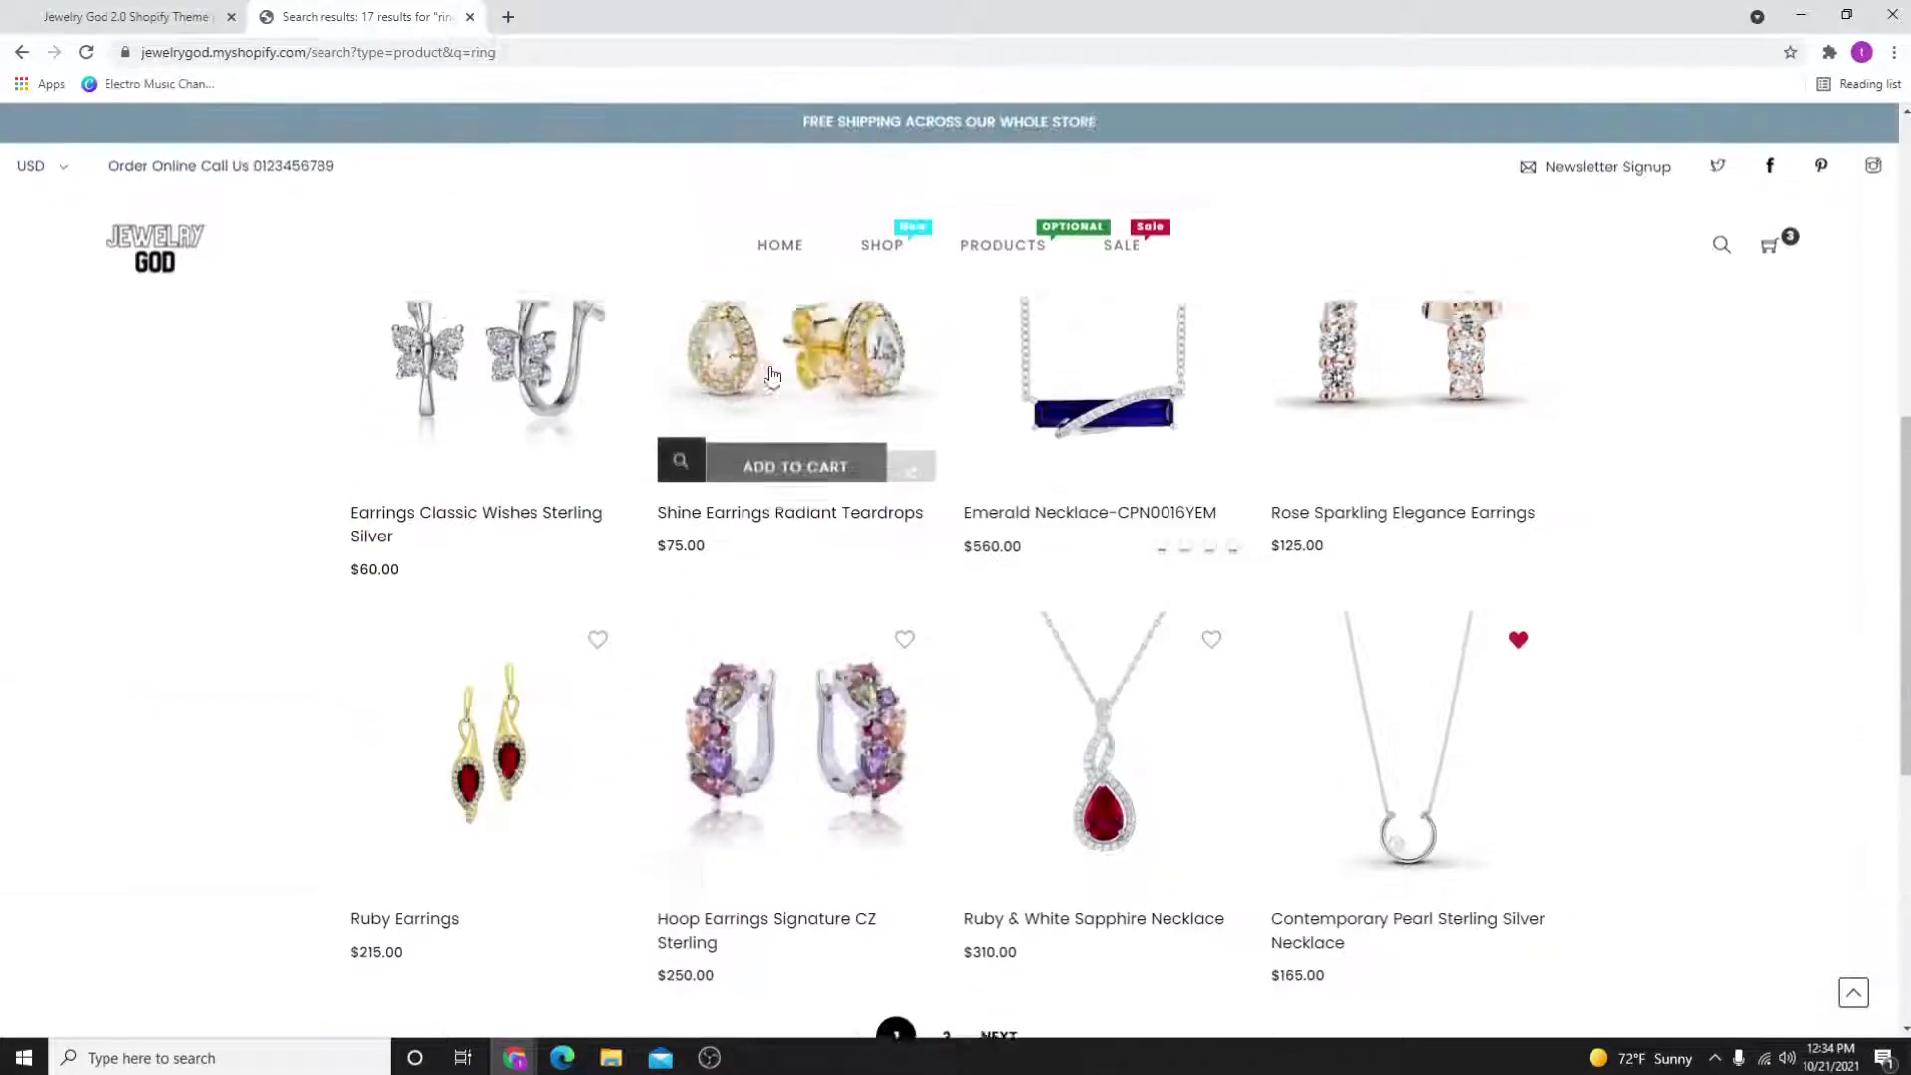
pyautogui.scroll(4, 773, 382)
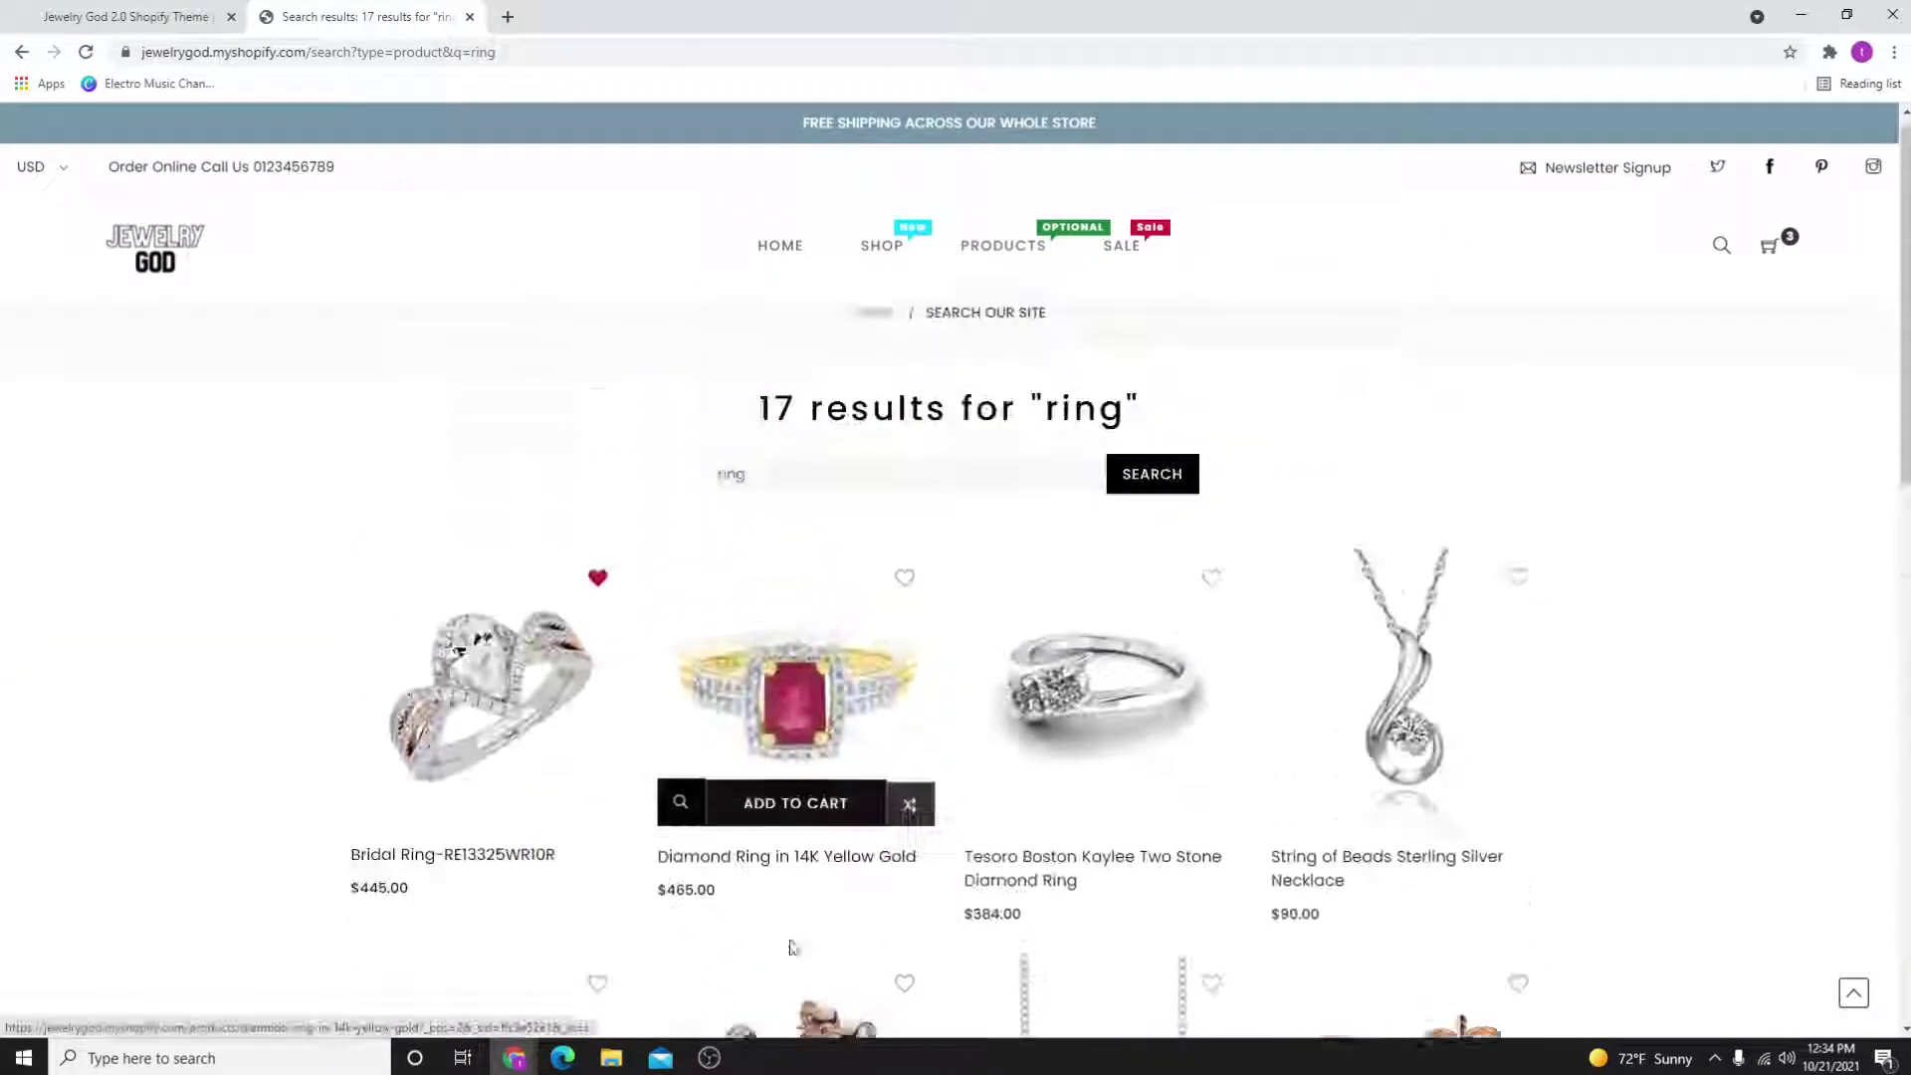
# - Open the Diamond Ring in 14K Yellow Gold product page from its image in the ring results
pyautogui.click(722, 770)
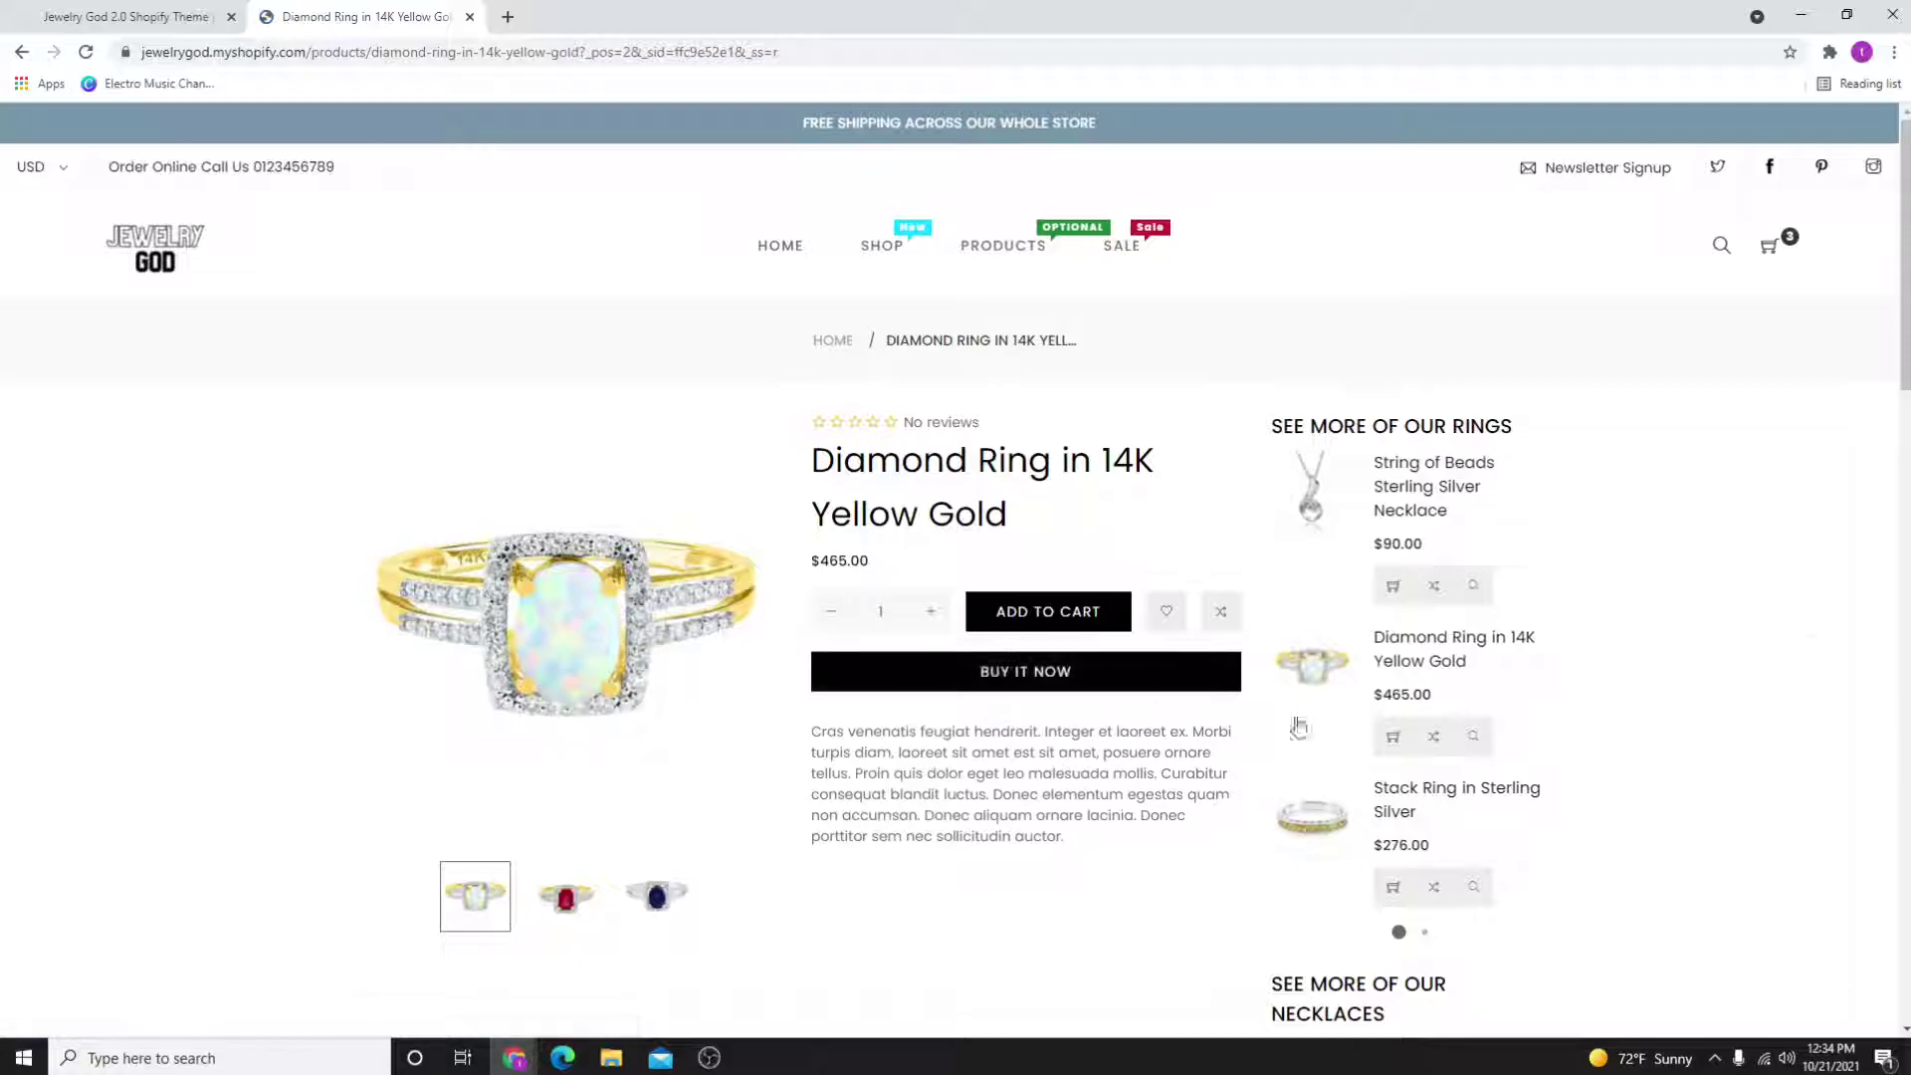
pyautogui.scroll(-5, 1256, 721)
pyautogui.scroll(-5, 1257, 722)
pyautogui.scroll(-5, 1180, 731)
pyautogui.scroll(4, 1180, 733)
pyautogui.scroll(5, 1135, 758)
pyautogui.scroll(4, 1137, 757)
pyautogui.scroll(4, 1136, 758)
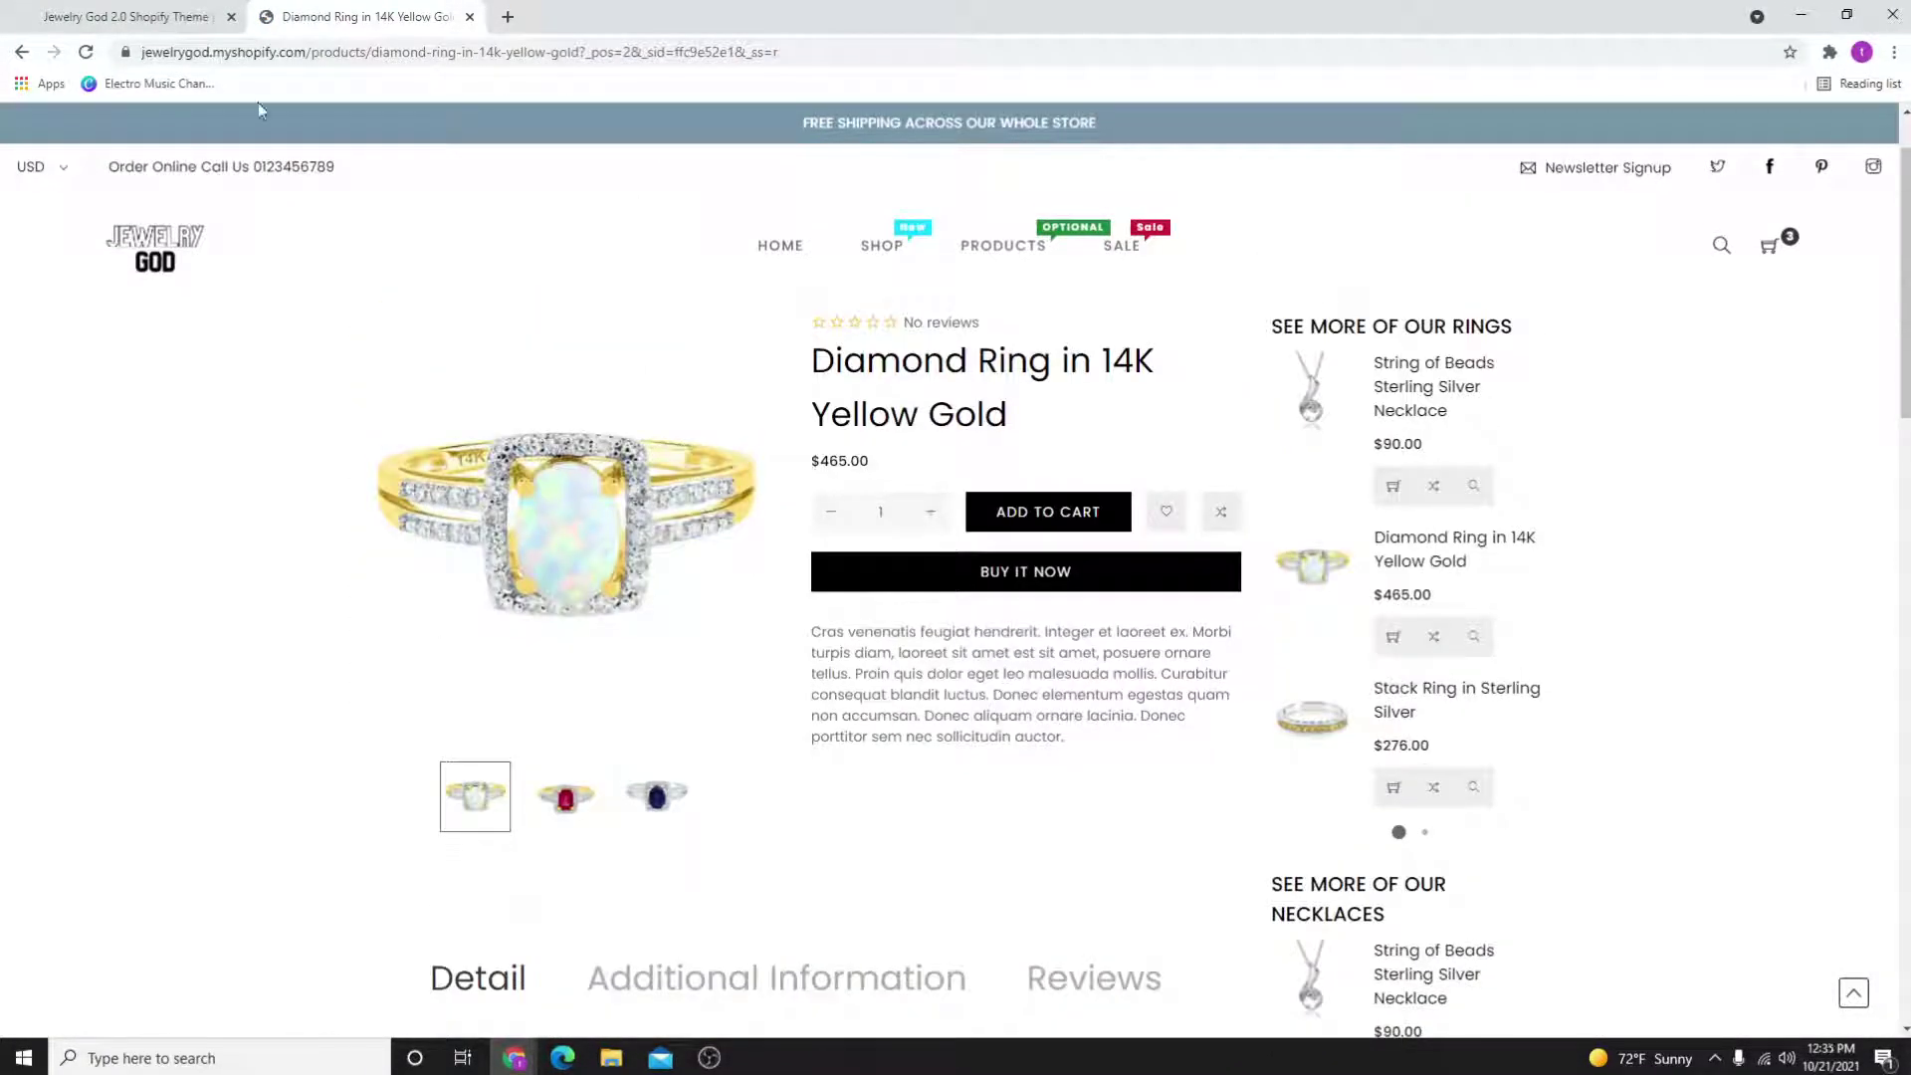
# - Switch to the Jewelry God 2.0 theme tab and read through its feature bullet list
pyautogui.click(151, 16)
pyautogui.scroll(3, 1070, 635)
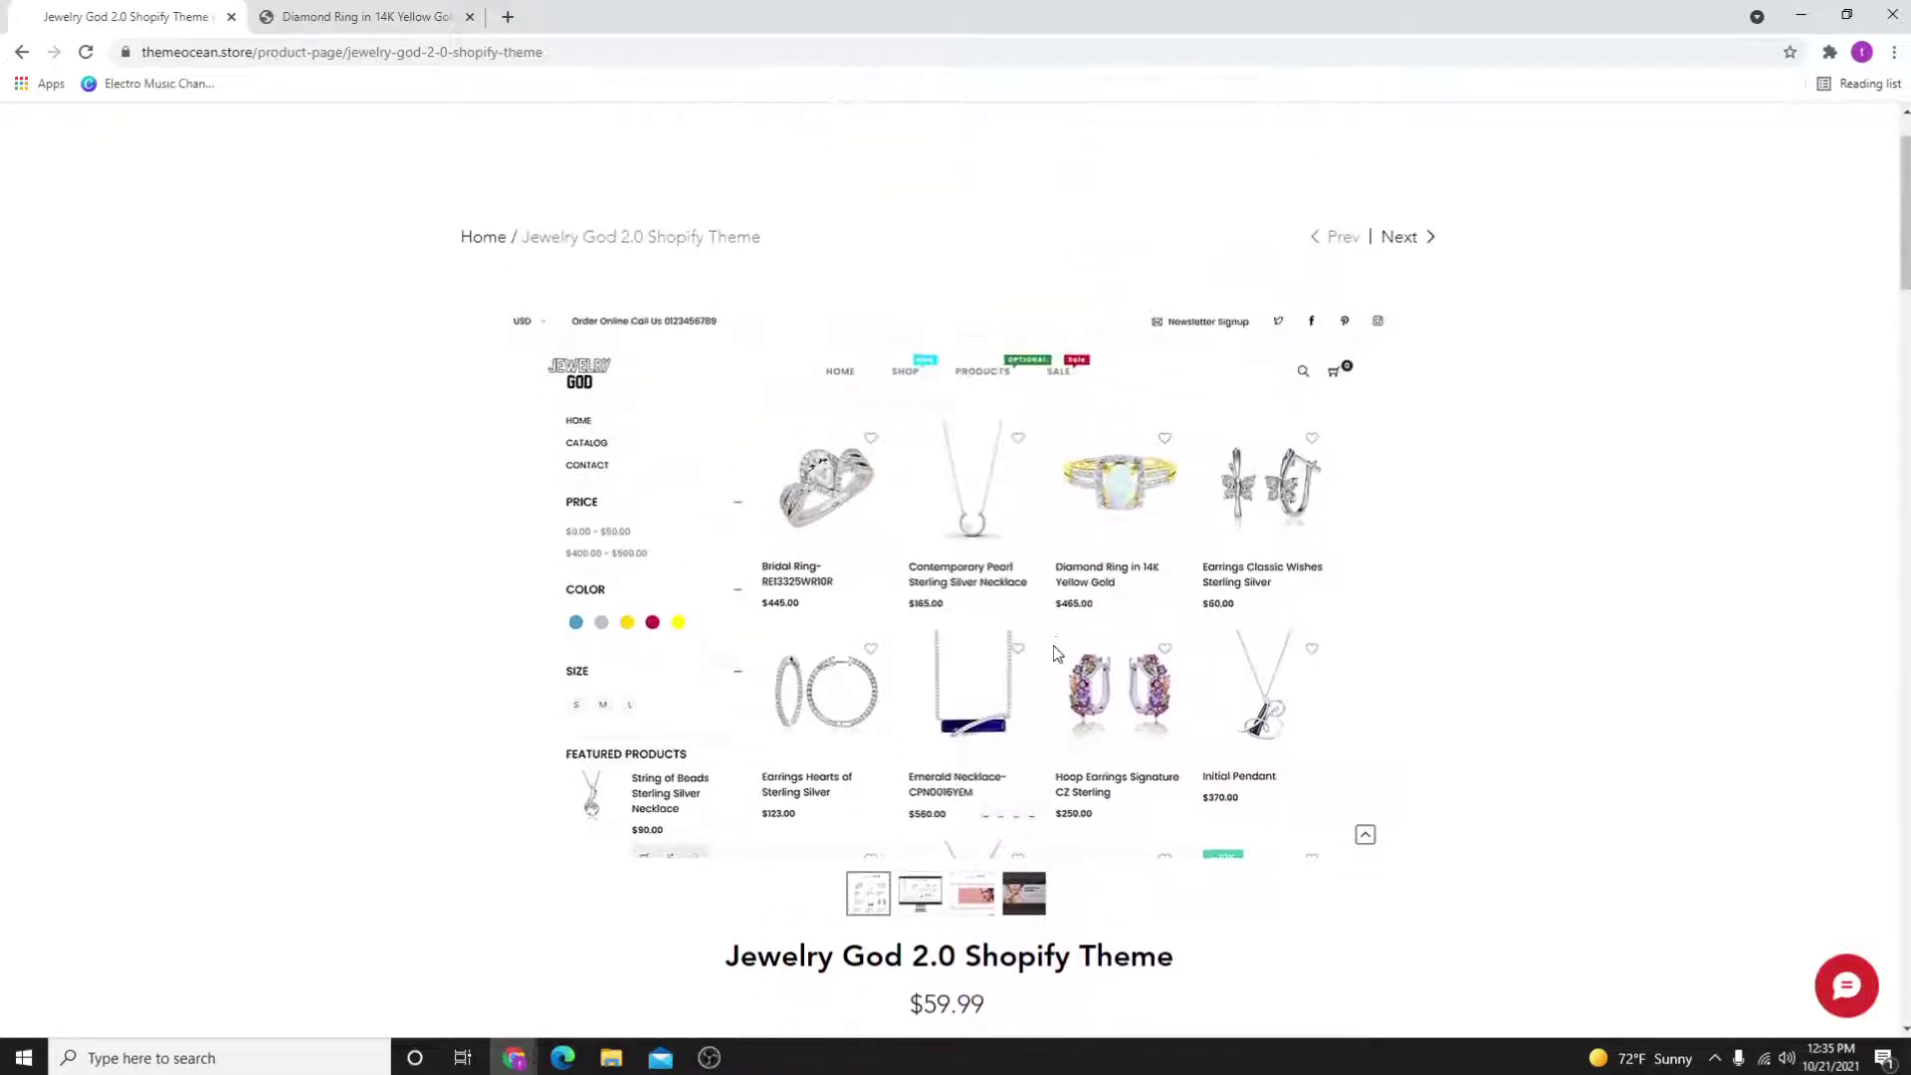
pyautogui.scroll(-2, 1069, 635)
pyautogui.scroll(-2, 896, 507)
pyautogui.scroll(1, 657, 424)
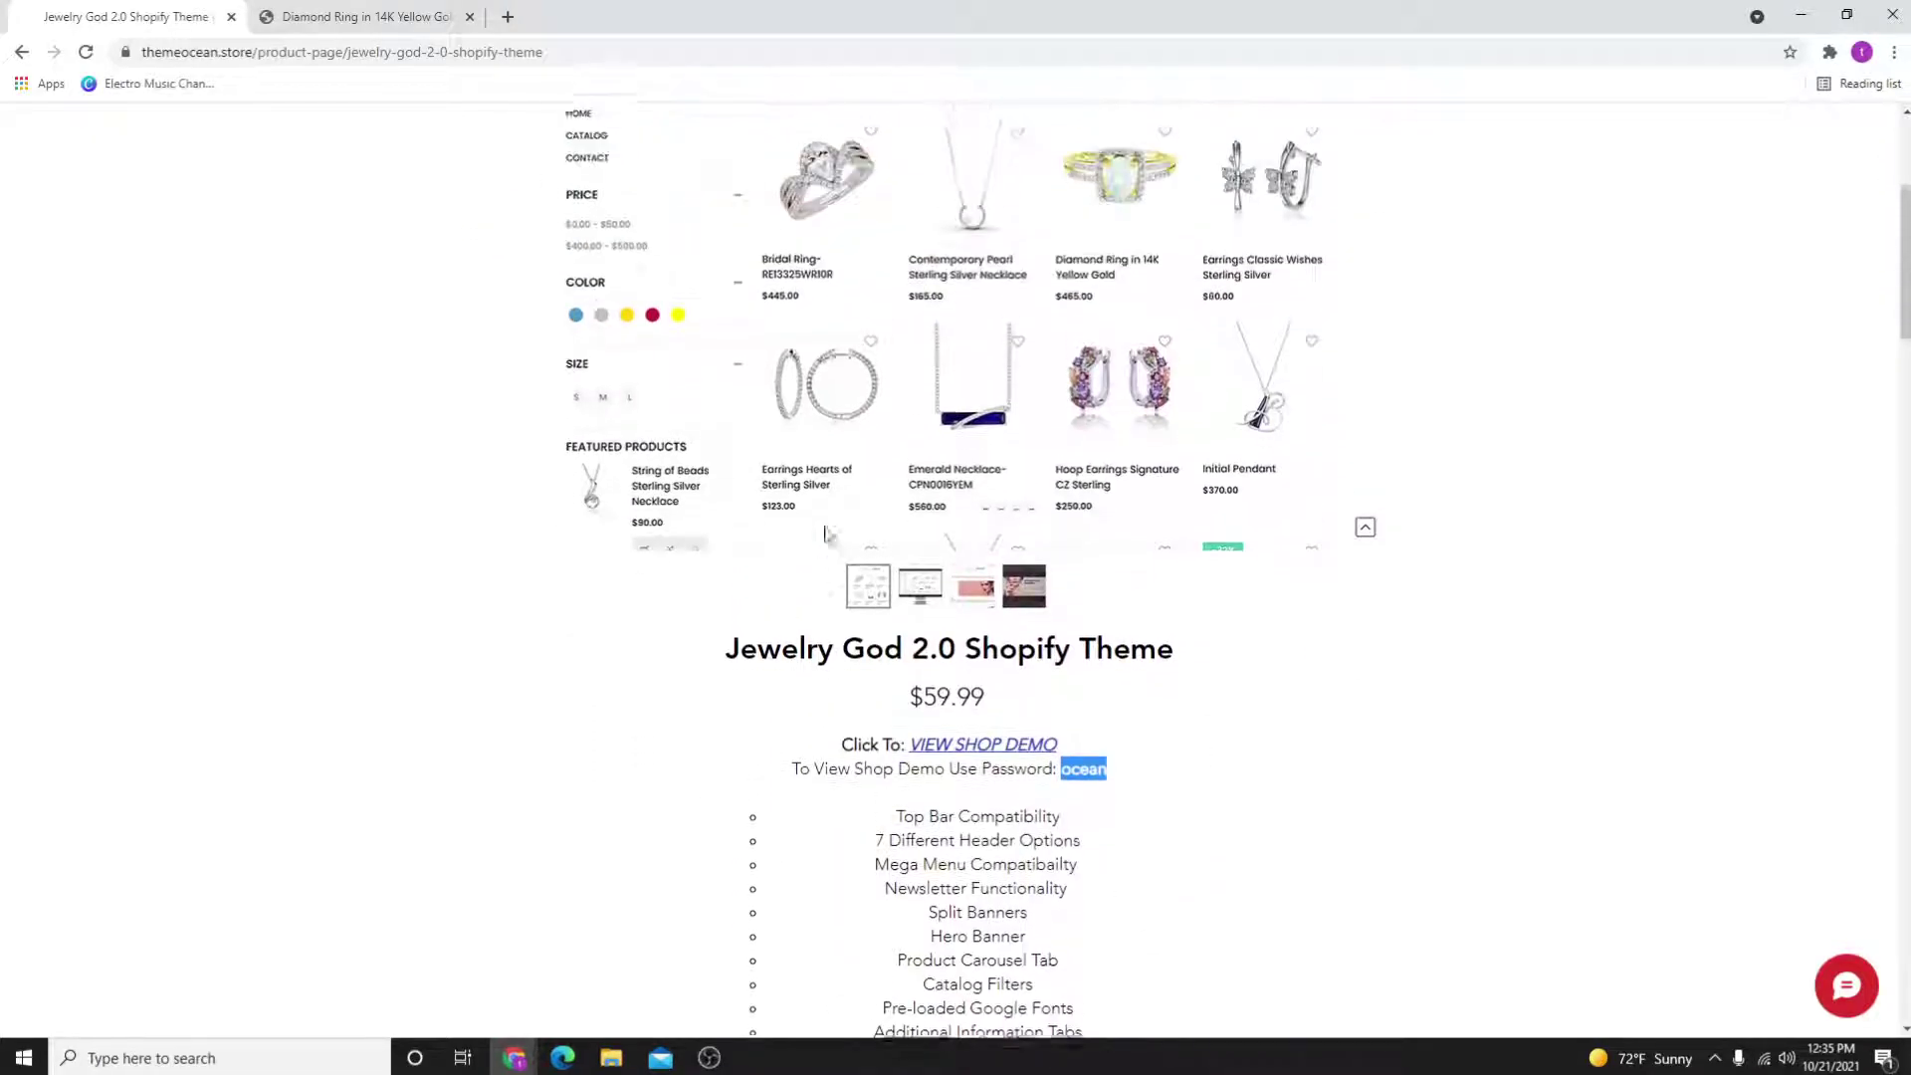
pyautogui.scroll(-3, 746, 519)
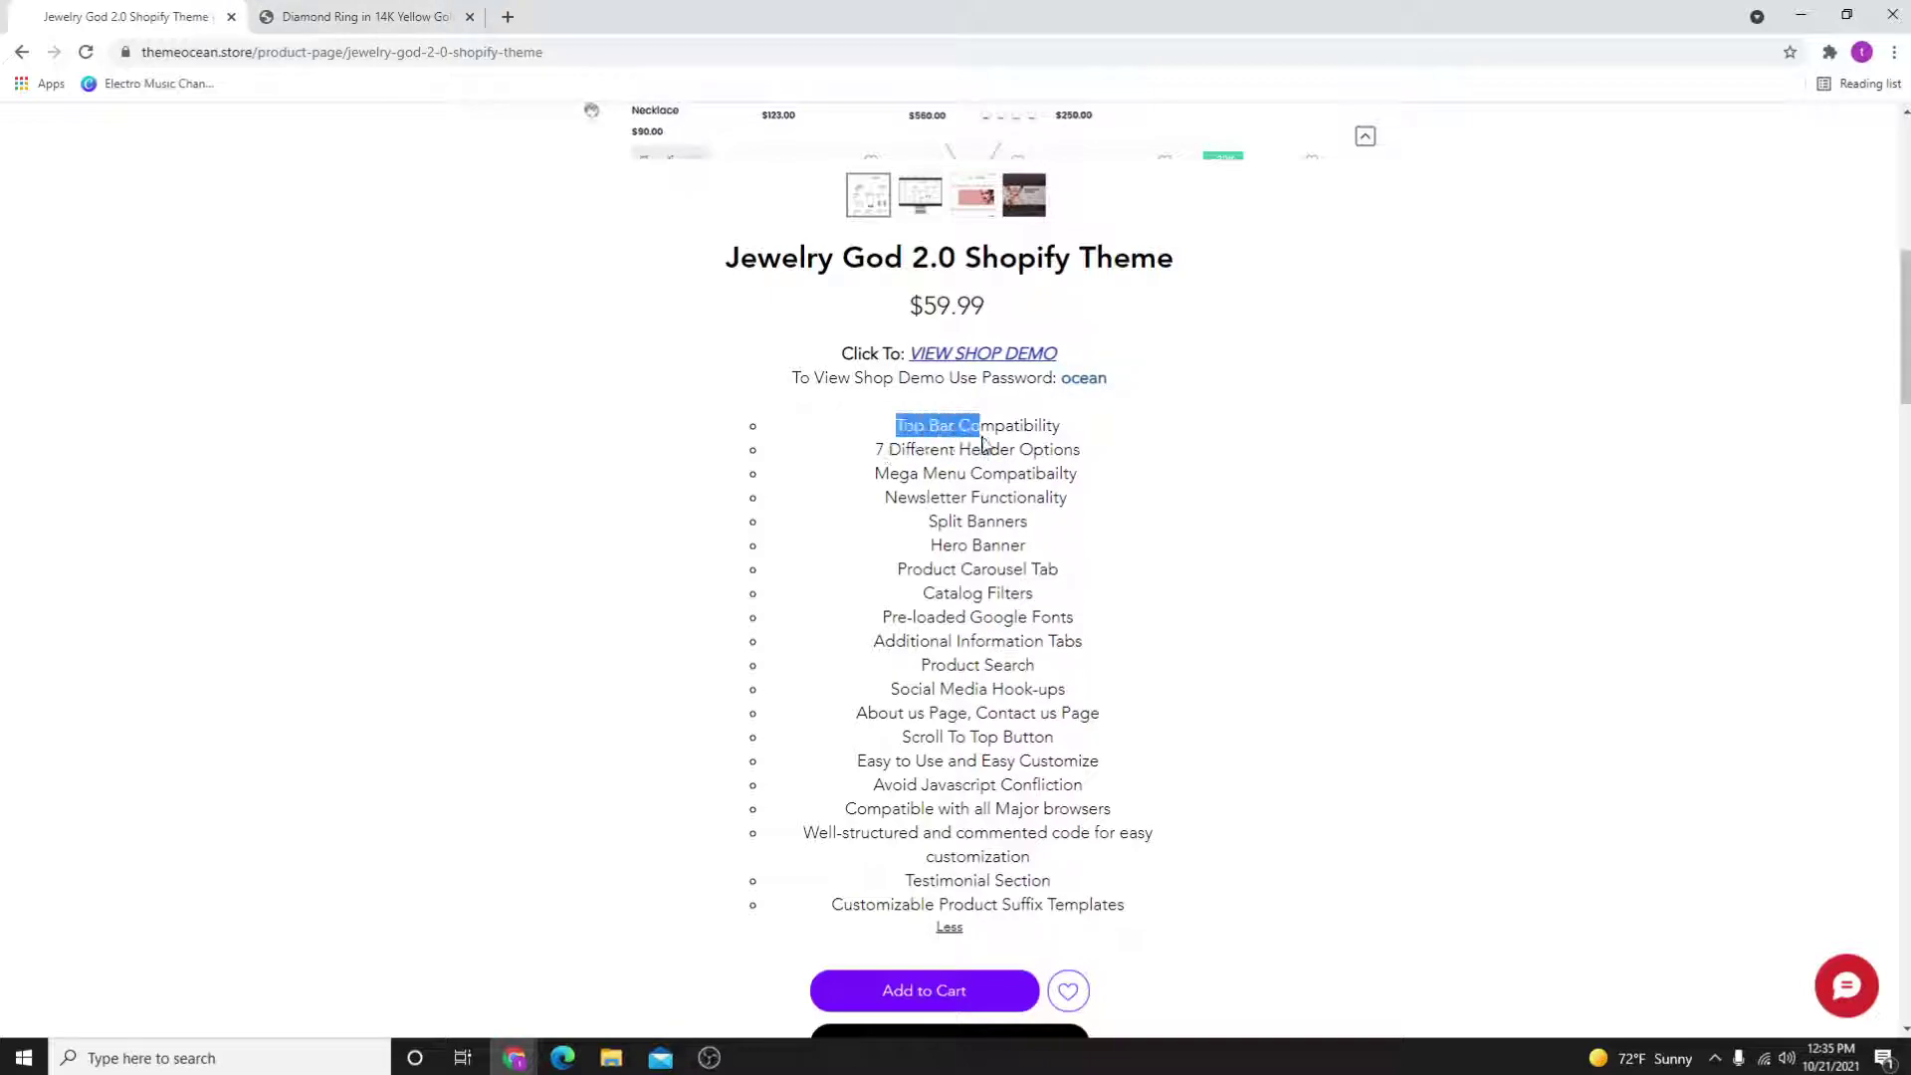
pyautogui.moveTo(882, 449); pyautogui.dragTo(1002, 567)
pyautogui.click(1000, 567)
# - Switch to the Diamond Ring tab and read its Diamond Accents and Gemstone Durability details
pyautogui.click(358, 17)
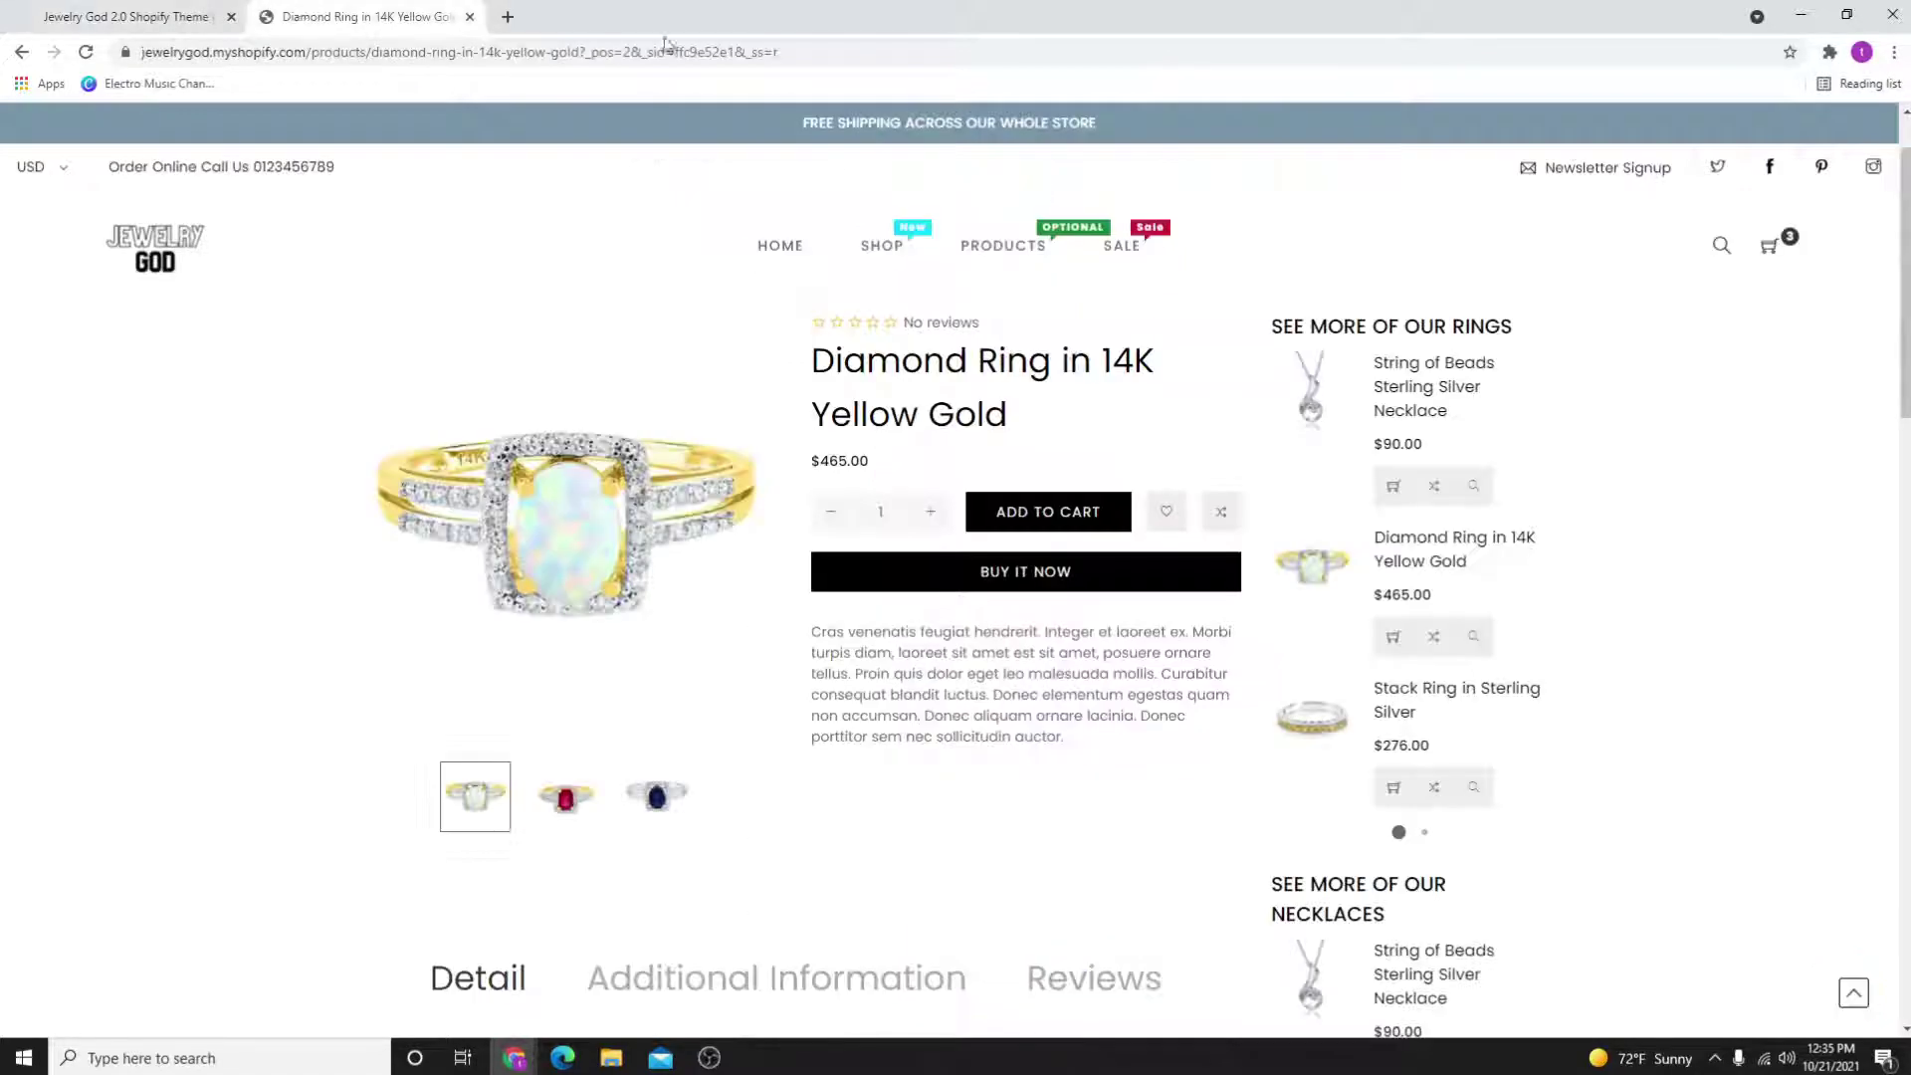
pyautogui.scroll(-3, 761, 748)
pyautogui.scroll(-2, 762, 801)
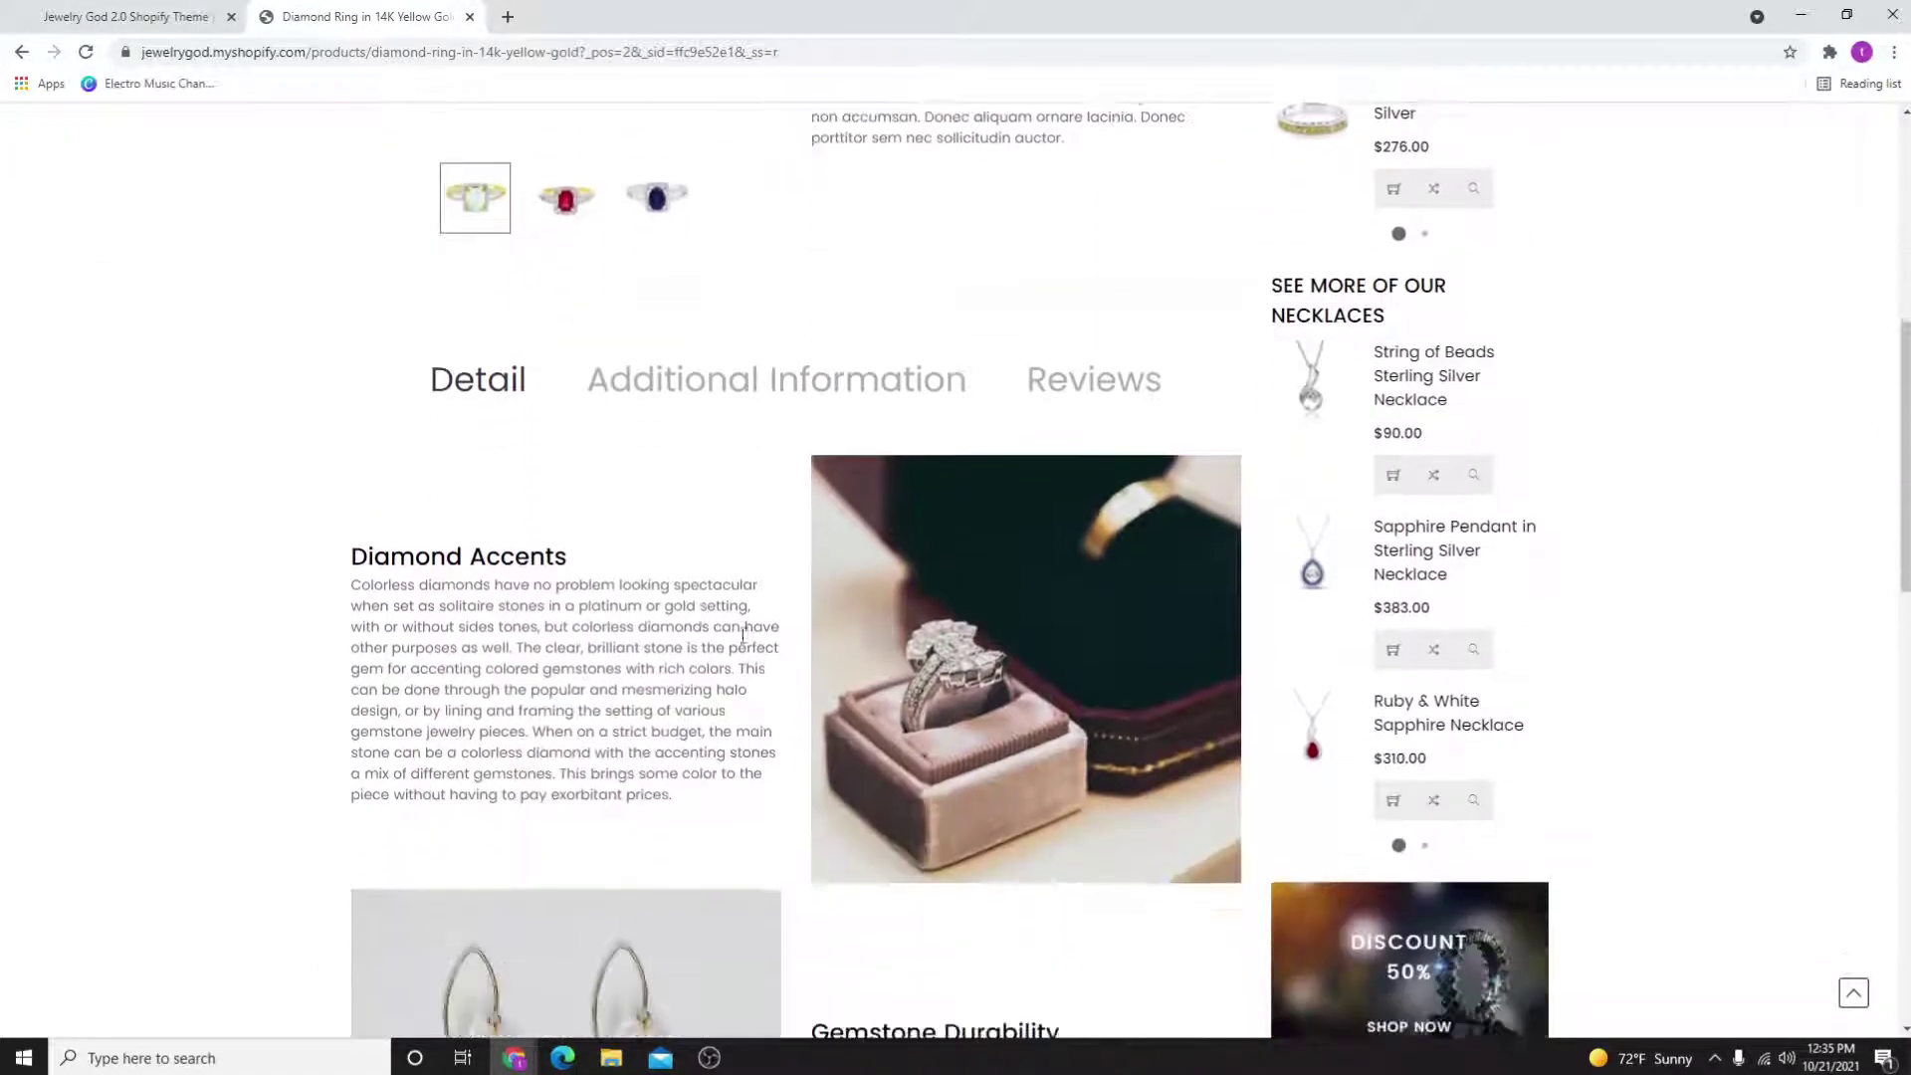
pyautogui.scroll(-3, 748, 672)
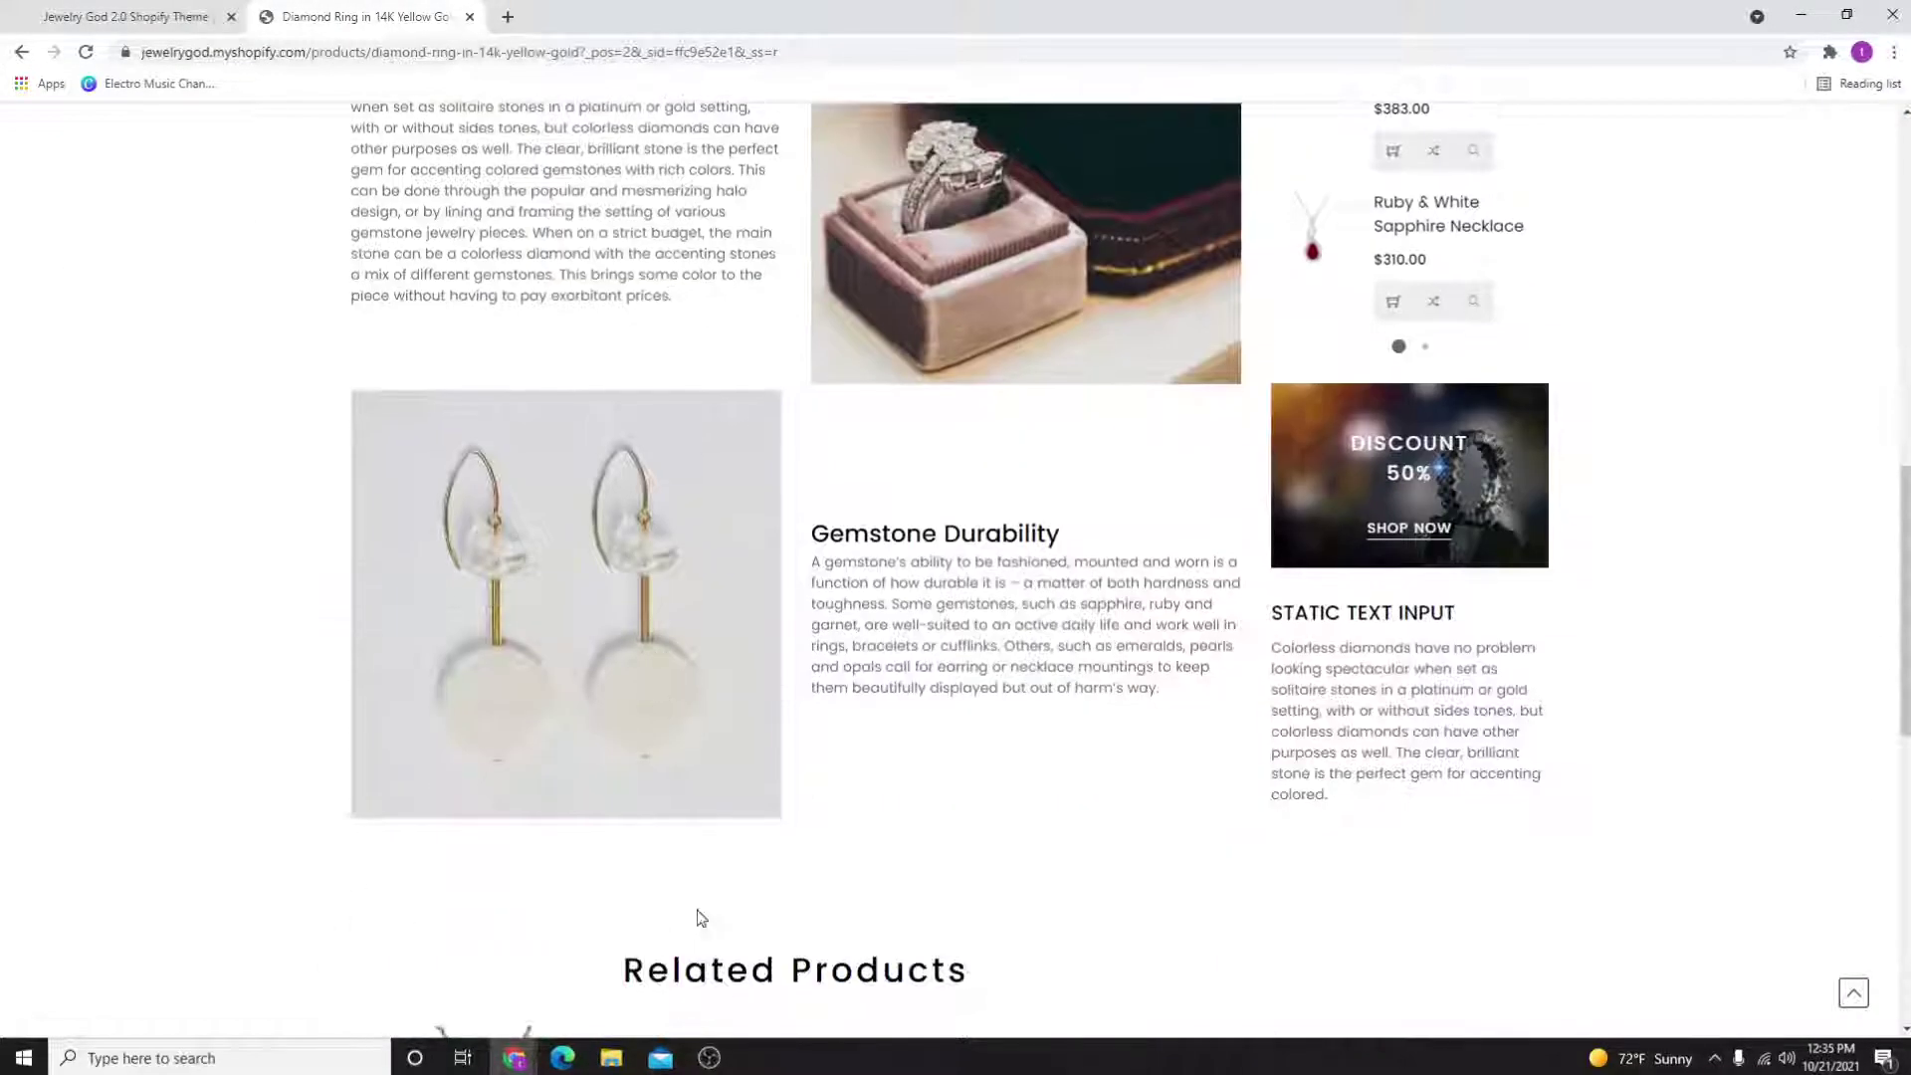
pyautogui.scroll(3, 1232, 589)
pyautogui.scroll(3, 1139, 709)
pyautogui.scroll(2, 1140, 710)
pyautogui.scroll(-5, 1095, 725)
# - Return to the Jewelry God 2.0 listing to view its gallery, title, $59.99 price and demo link
pyautogui.click(127, 17)
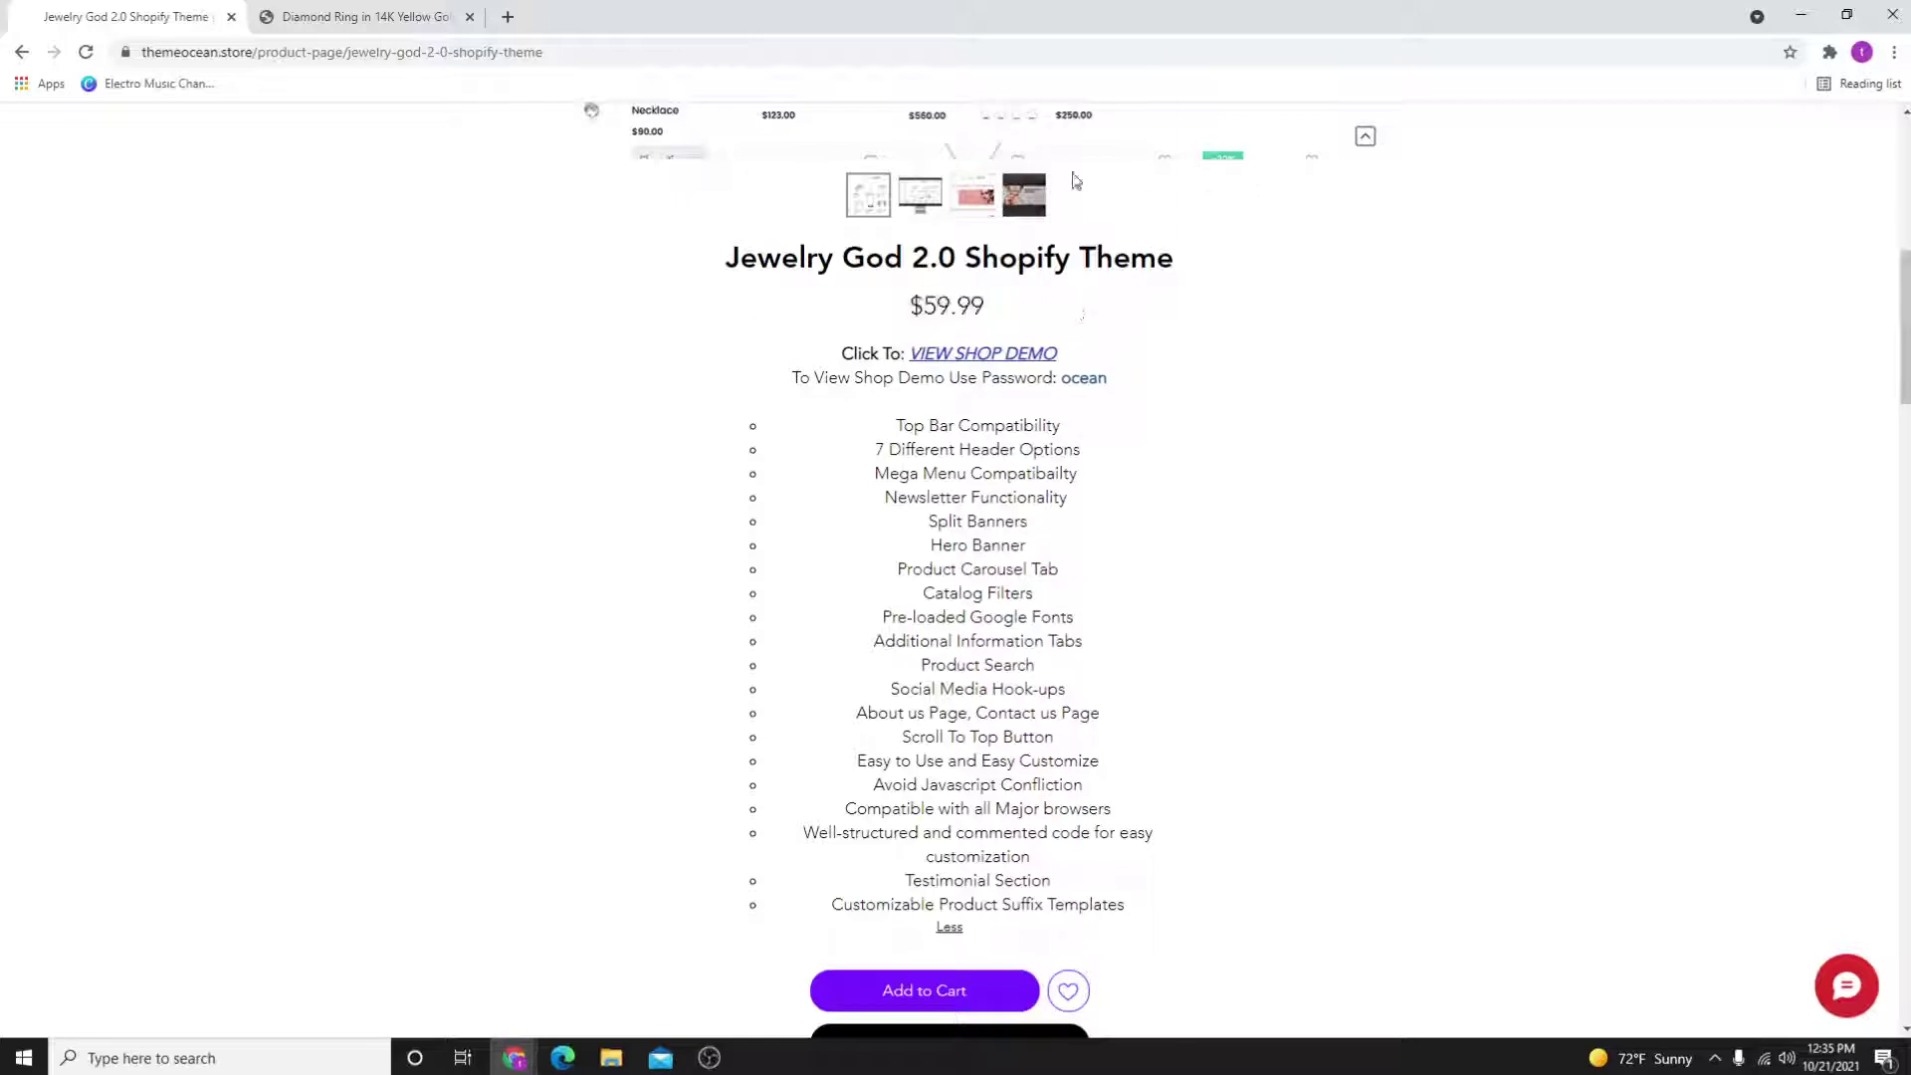
pyautogui.scroll(3, 1487, 521)
pyautogui.scroll(3, 1240, 657)
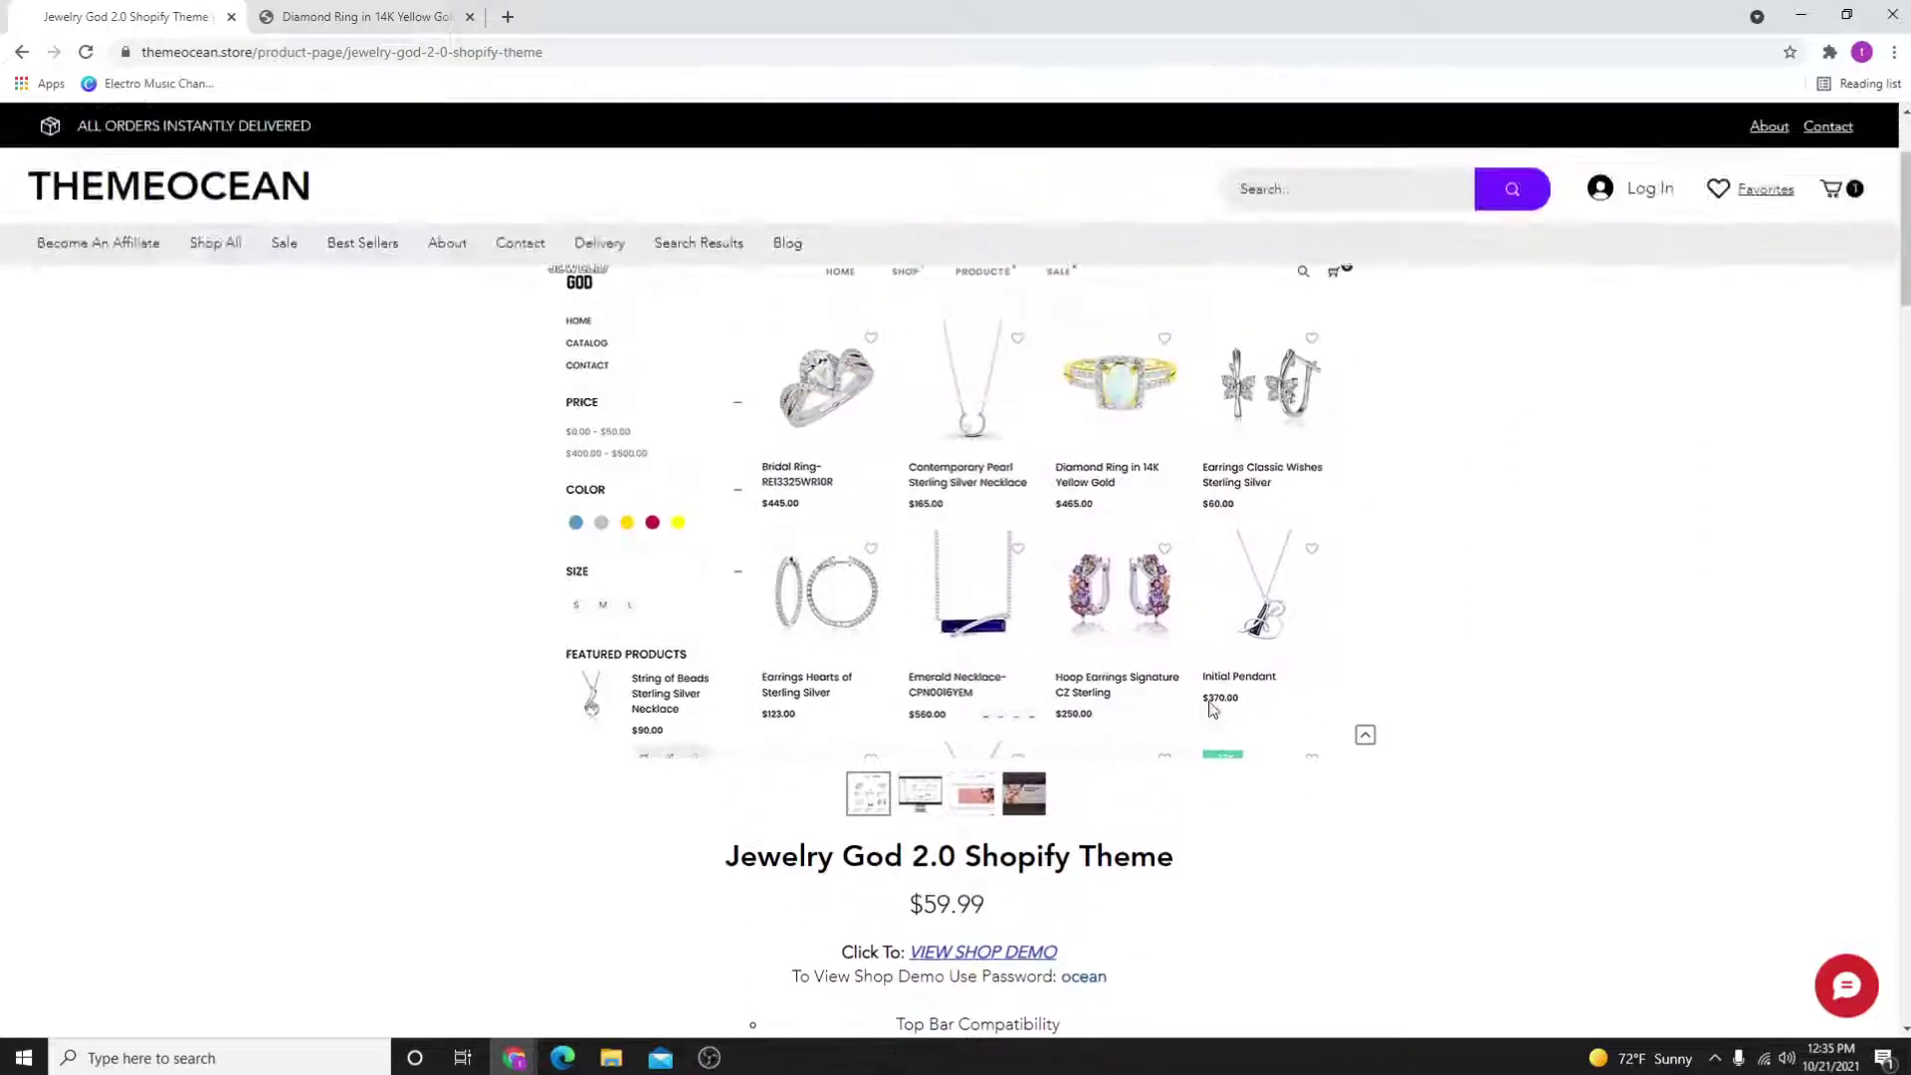
pyautogui.scroll(-2, 1210, 708)
pyautogui.scroll(-2, 1175, 724)
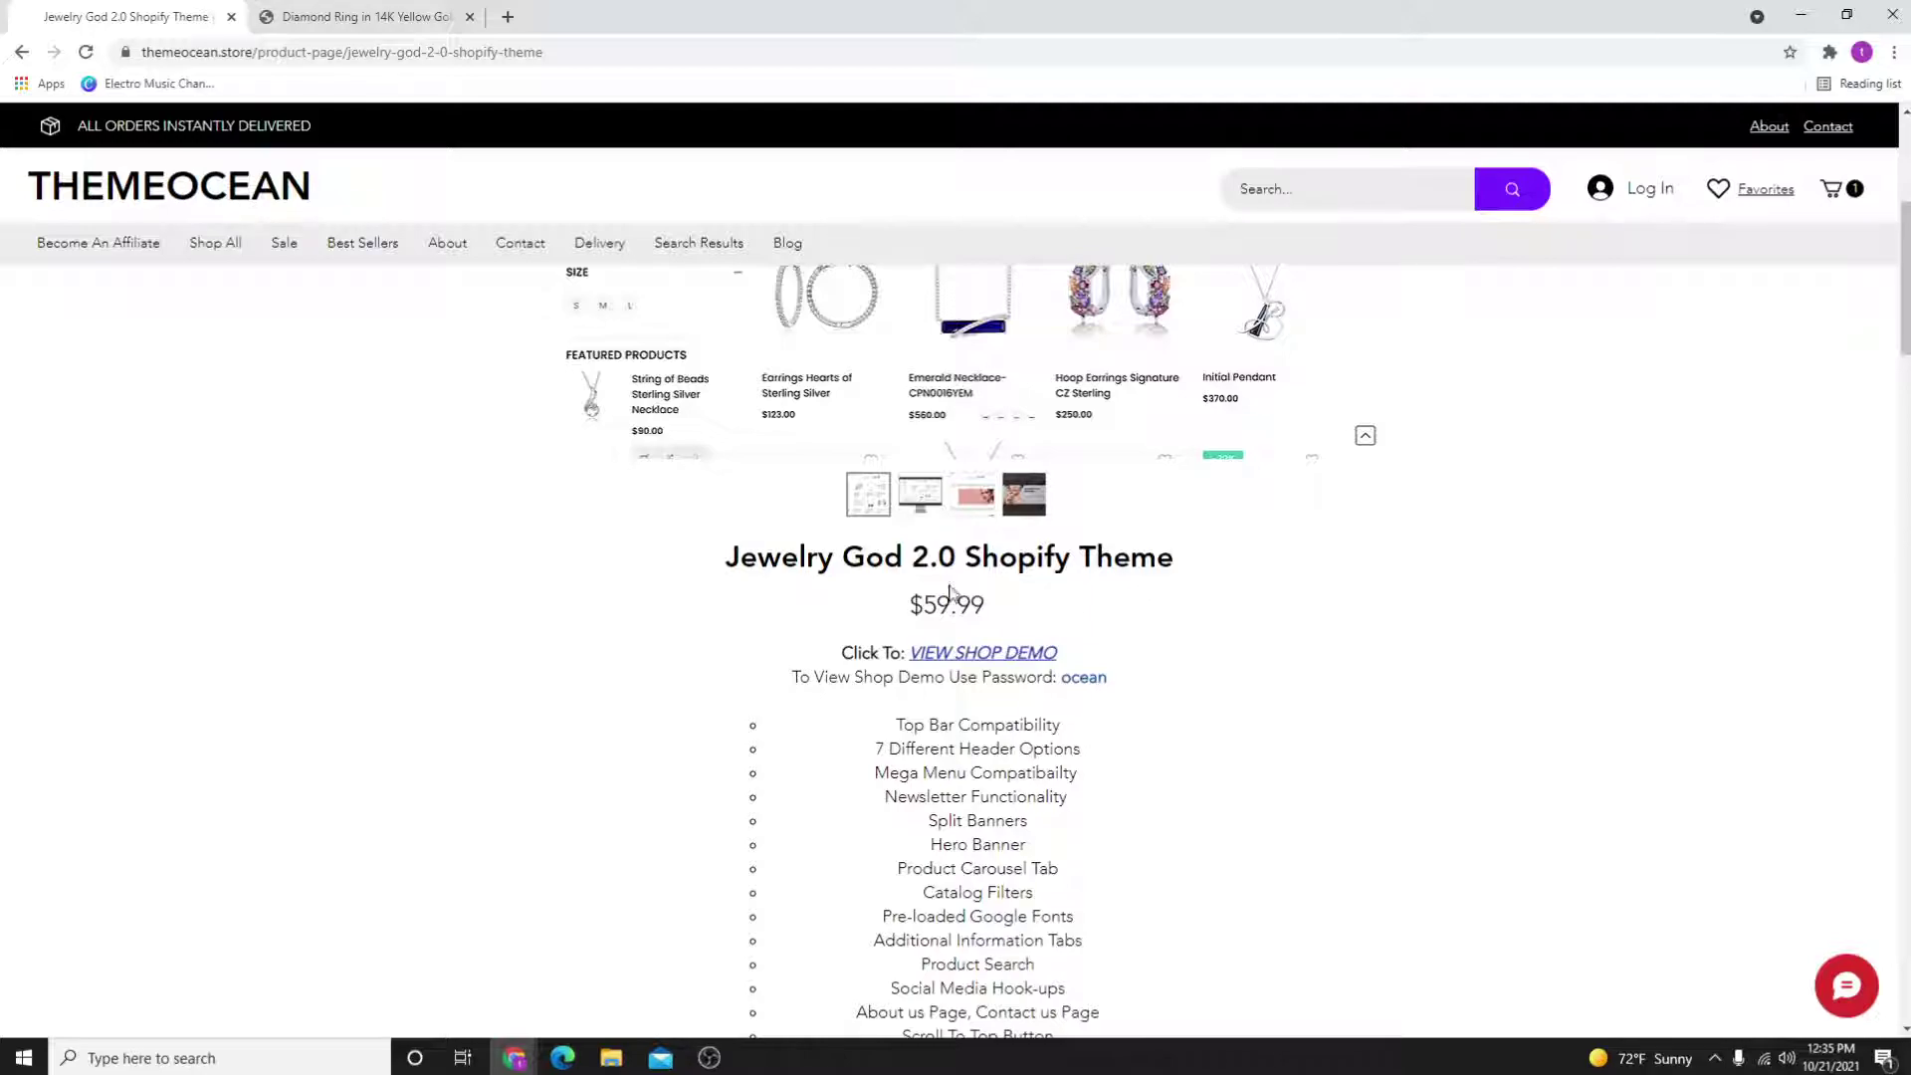
# - On the Diamond Ring page, view Additional Information, then Reviews, which shows no reviews yet
pyautogui.click(366, 17)
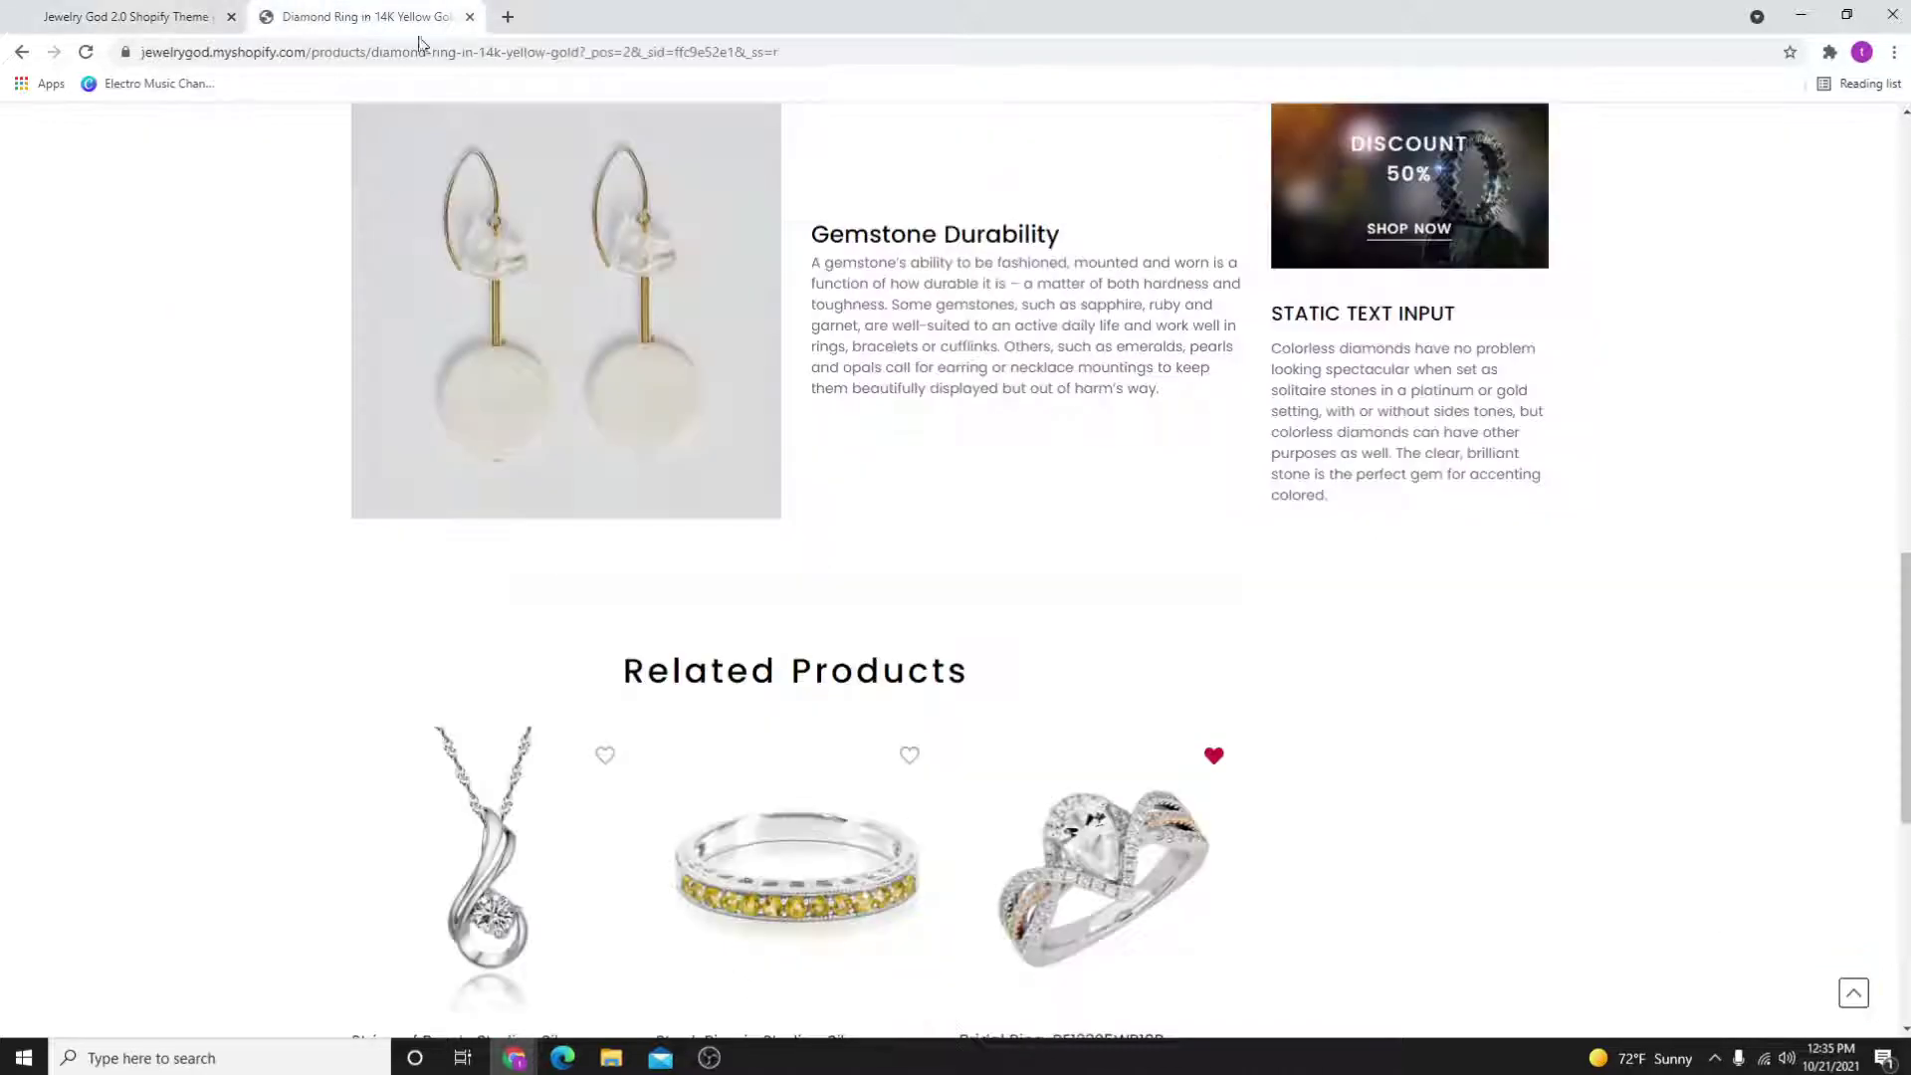
pyautogui.scroll(2, 1077, 370)
pyautogui.scroll(5, 1046, 522)
pyautogui.scroll(2, 866, 375)
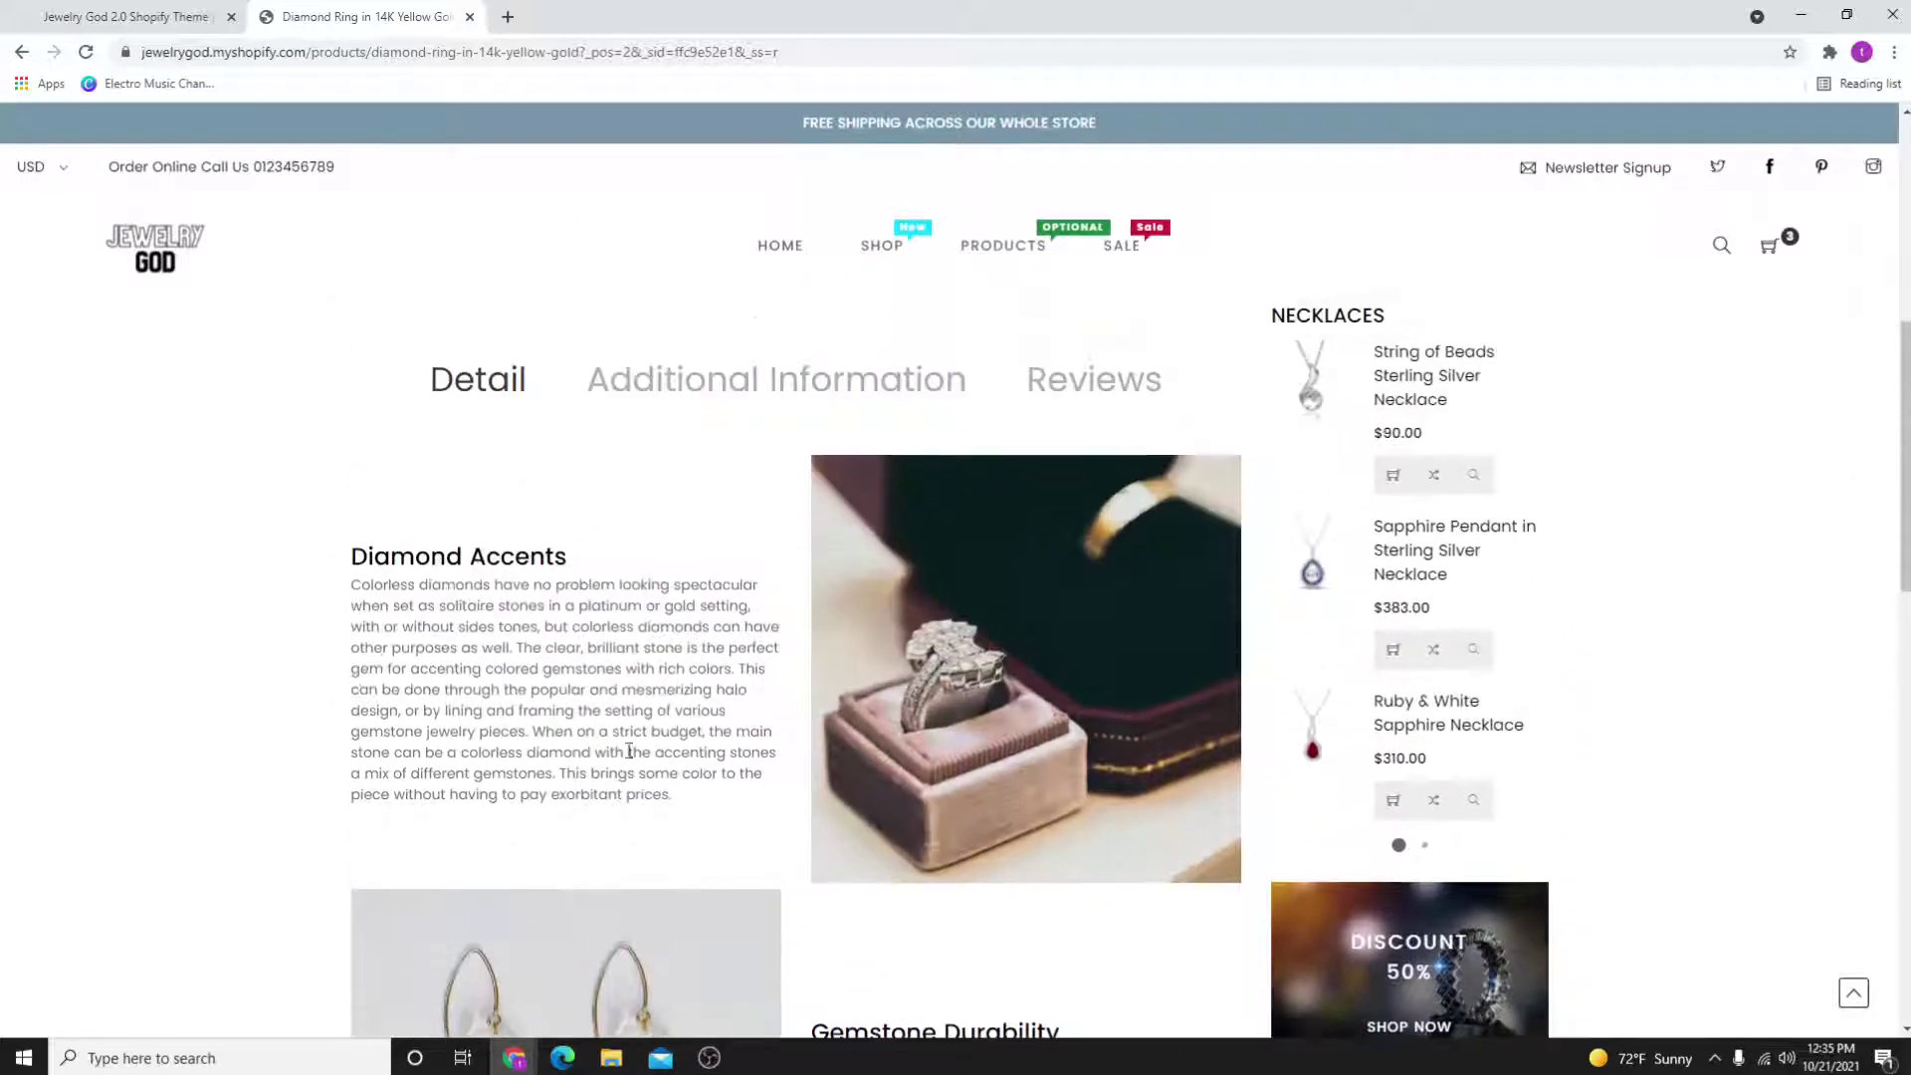
pyautogui.scroll(1, 893, 798)
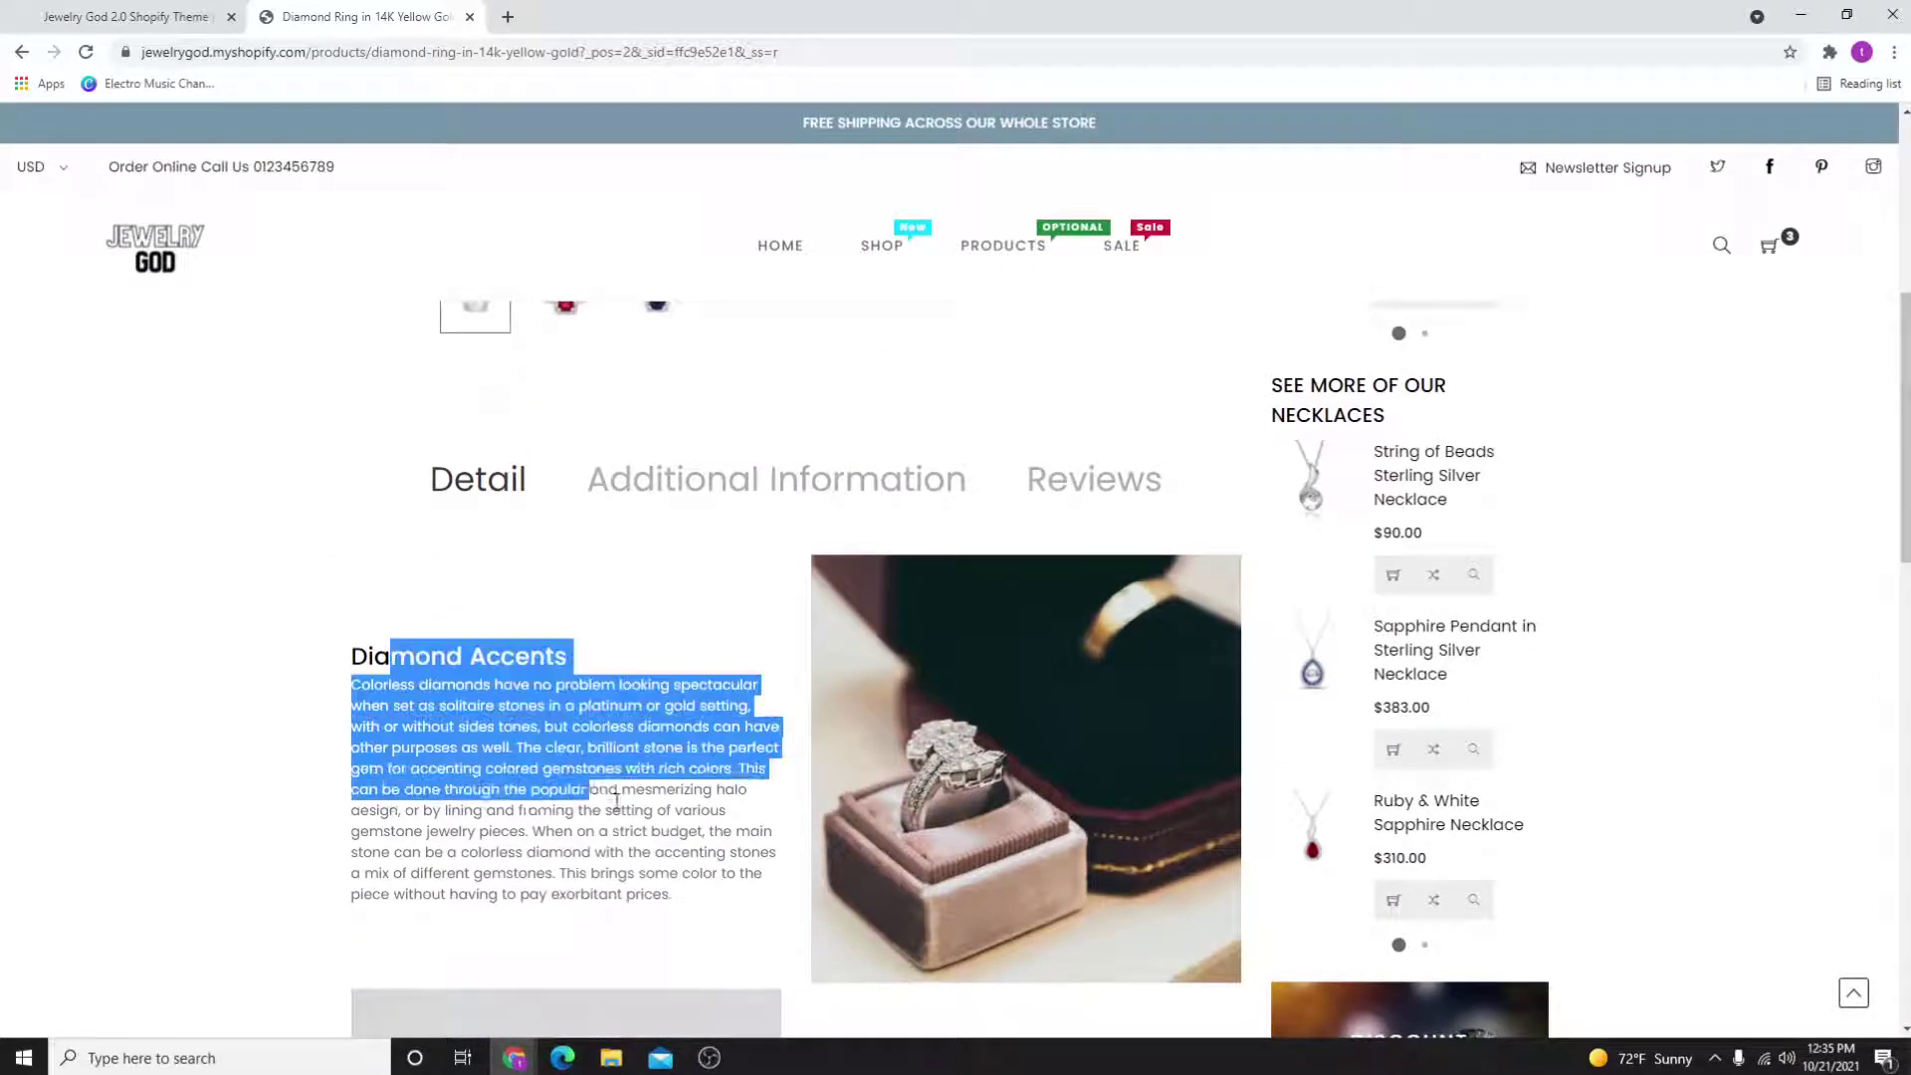
pyautogui.moveTo(390, 655); pyautogui.dragTo(642, 810)
pyautogui.scroll(2, 806, 851)
pyautogui.scroll(-1, 806, 747)
pyautogui.click(711, 385)
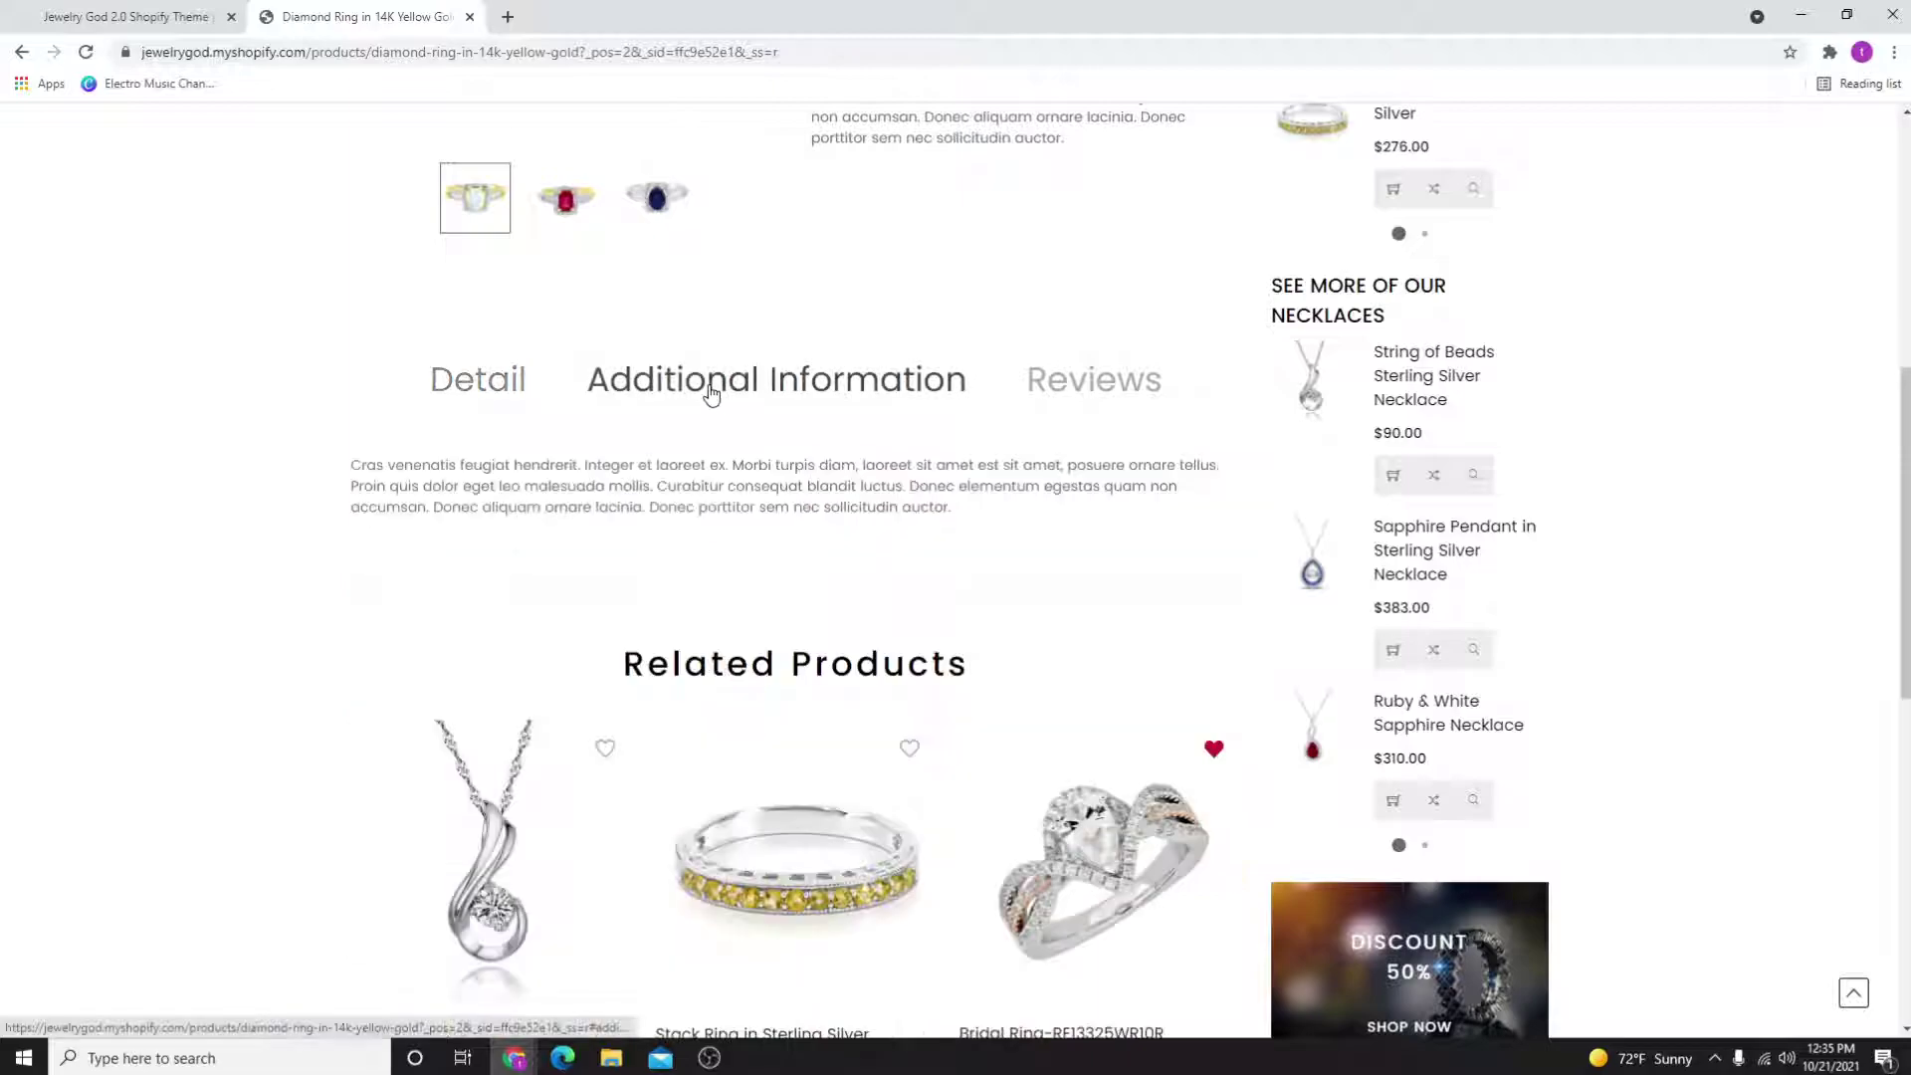
pyautogui.moveTo(516, 469); pyautogui.dragTo(825, 508)
pyautogui.click(1103, 387)
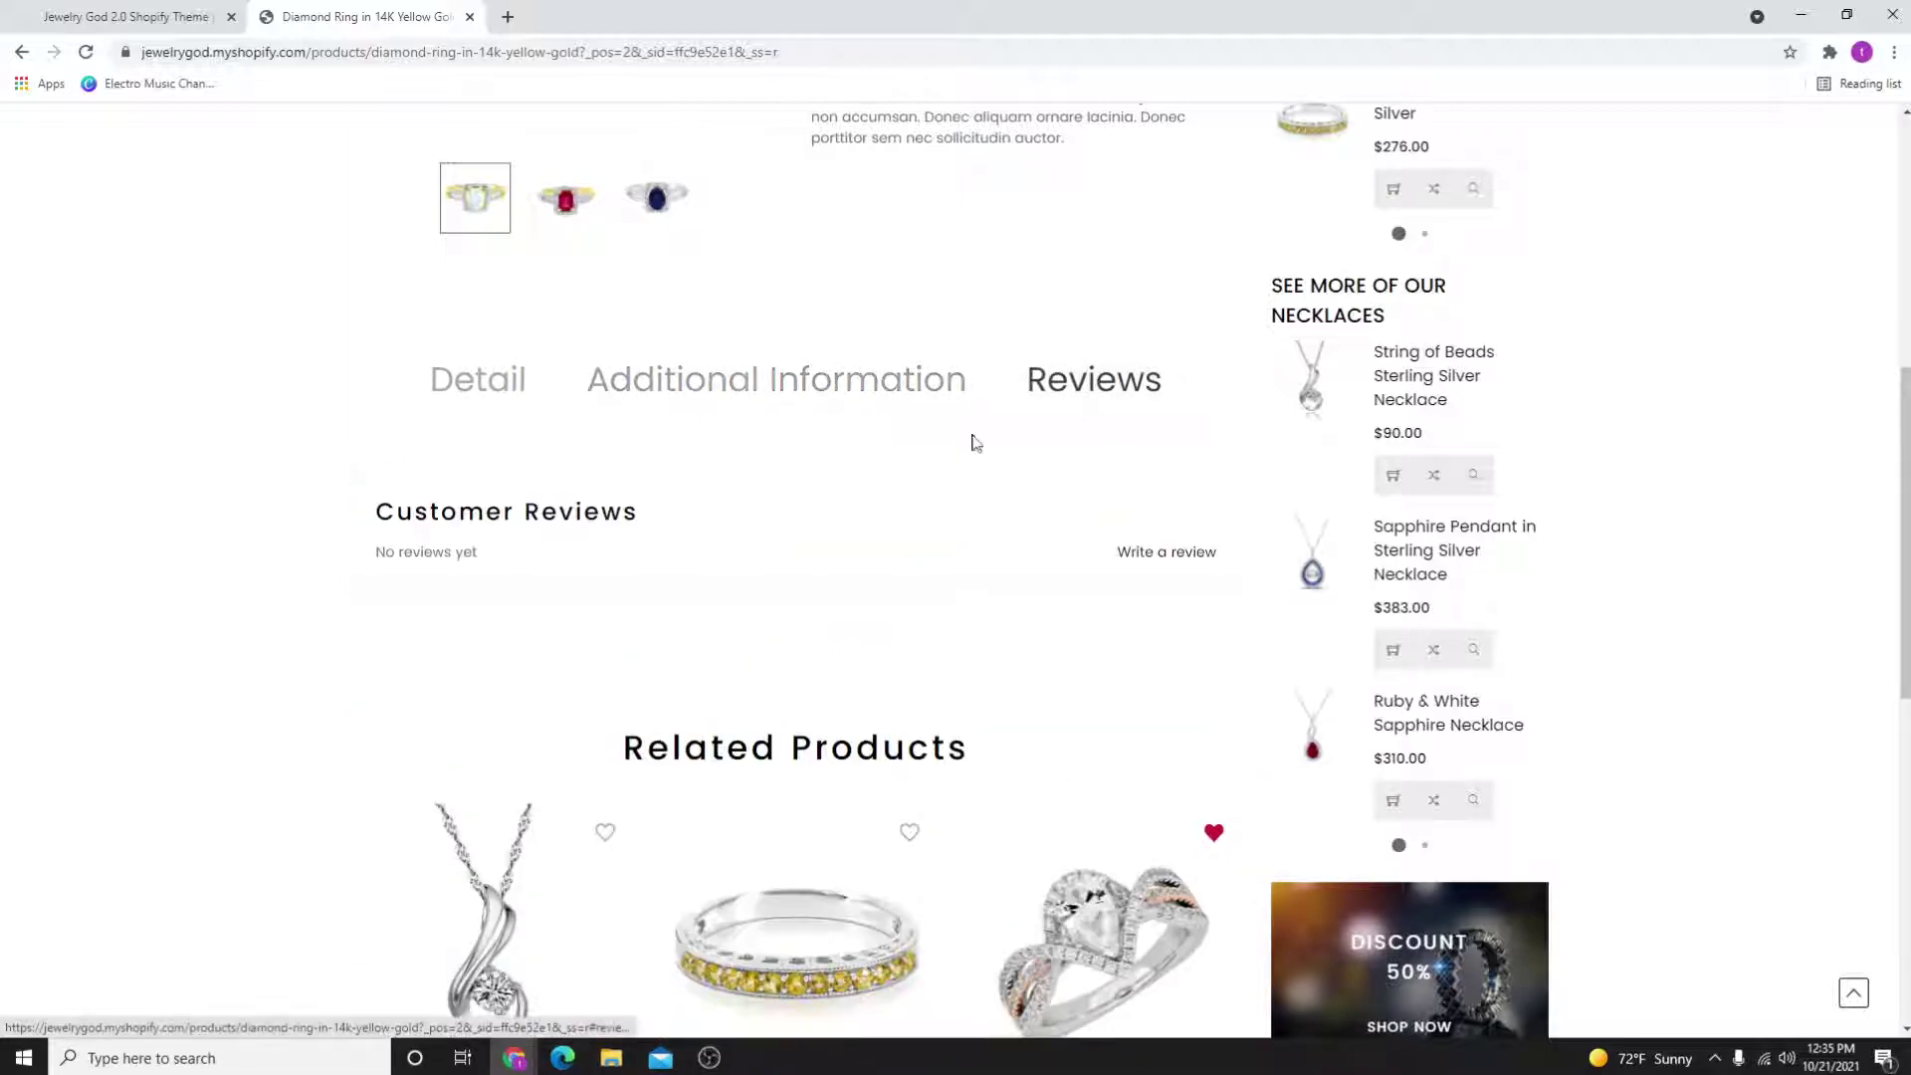
pyautogui.scroll(-5, 1296, 744)
pyautogui.scroll(-1, 1296, 744)
pyautogui.scroll(3, 1254, 785)
pyautogui.scroll(3, 1230, 845)
pyautogui.scroll(3, 1231, 845)
pyautogui.scroll(-5, 1231, 846)
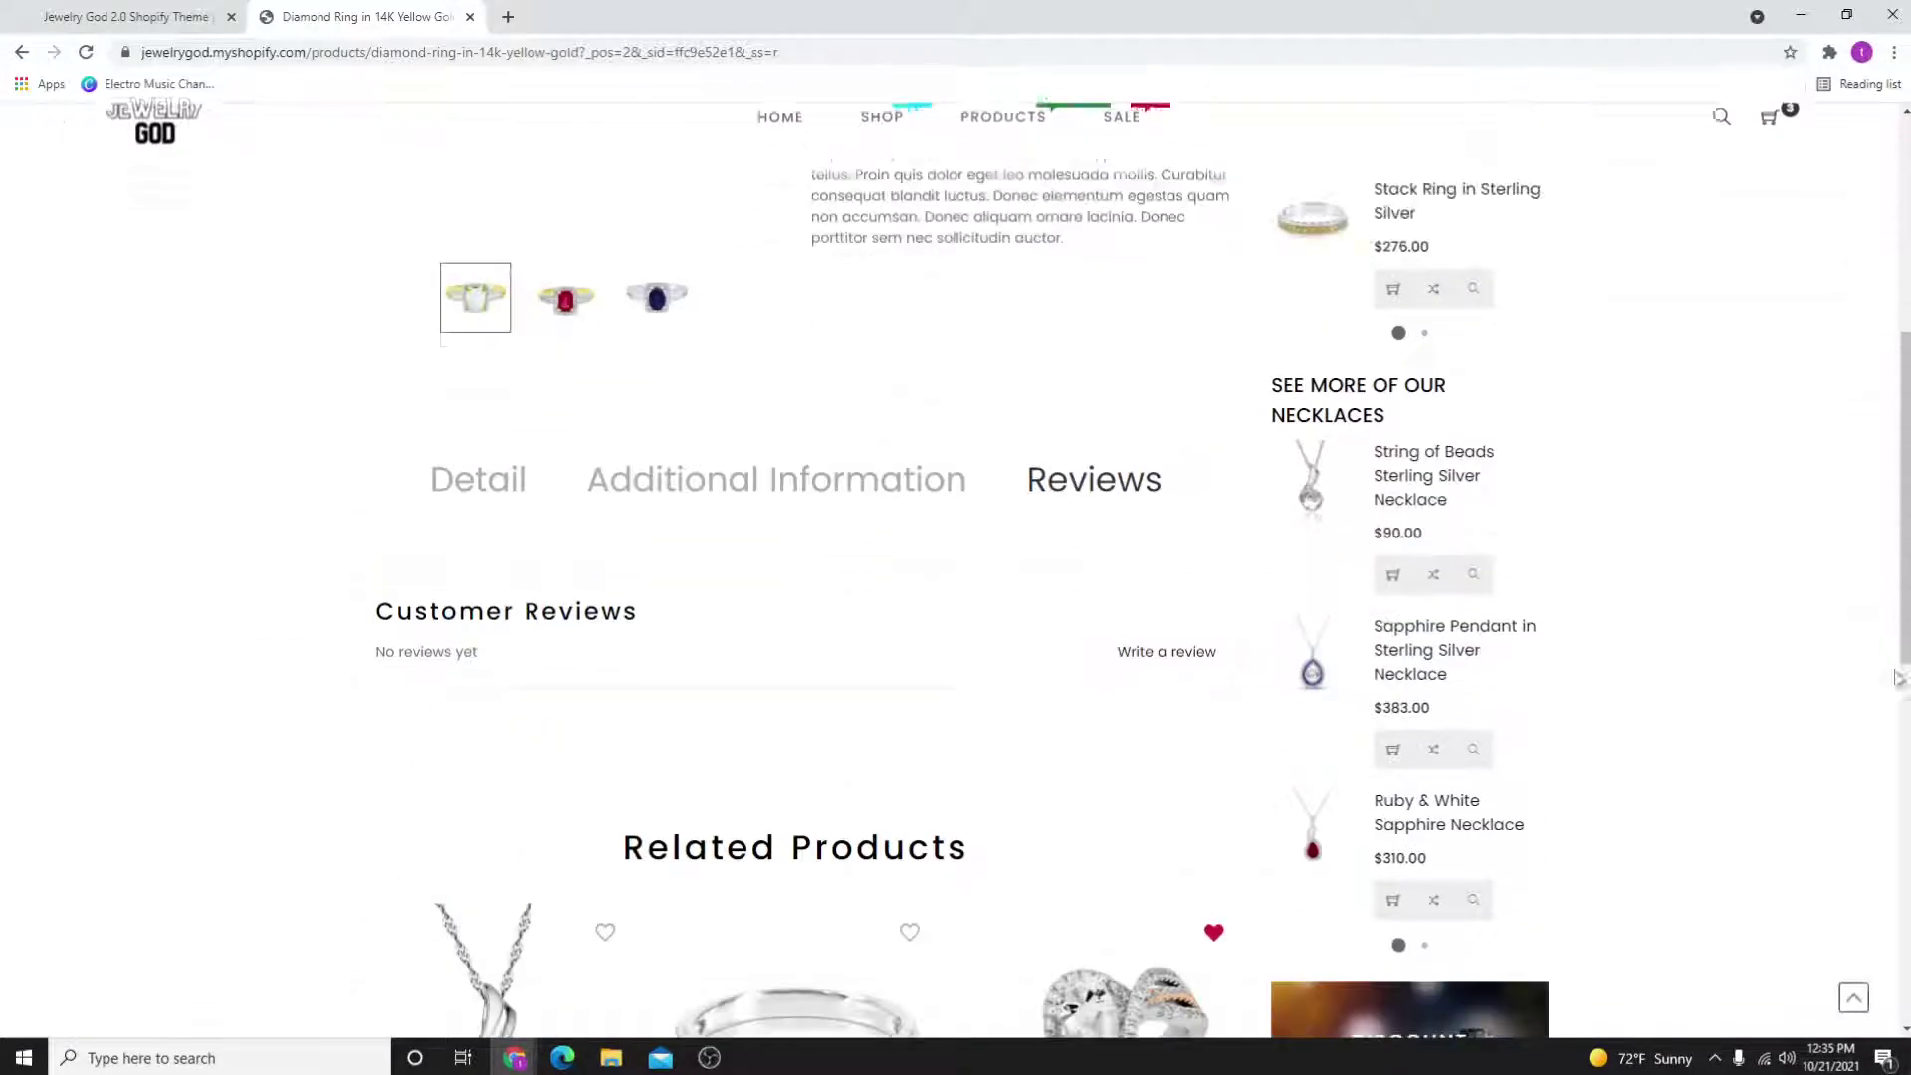
pyautogui.scroll(-5, 1230, 845)
pyautogui.scroll(-5, 1046, 867)
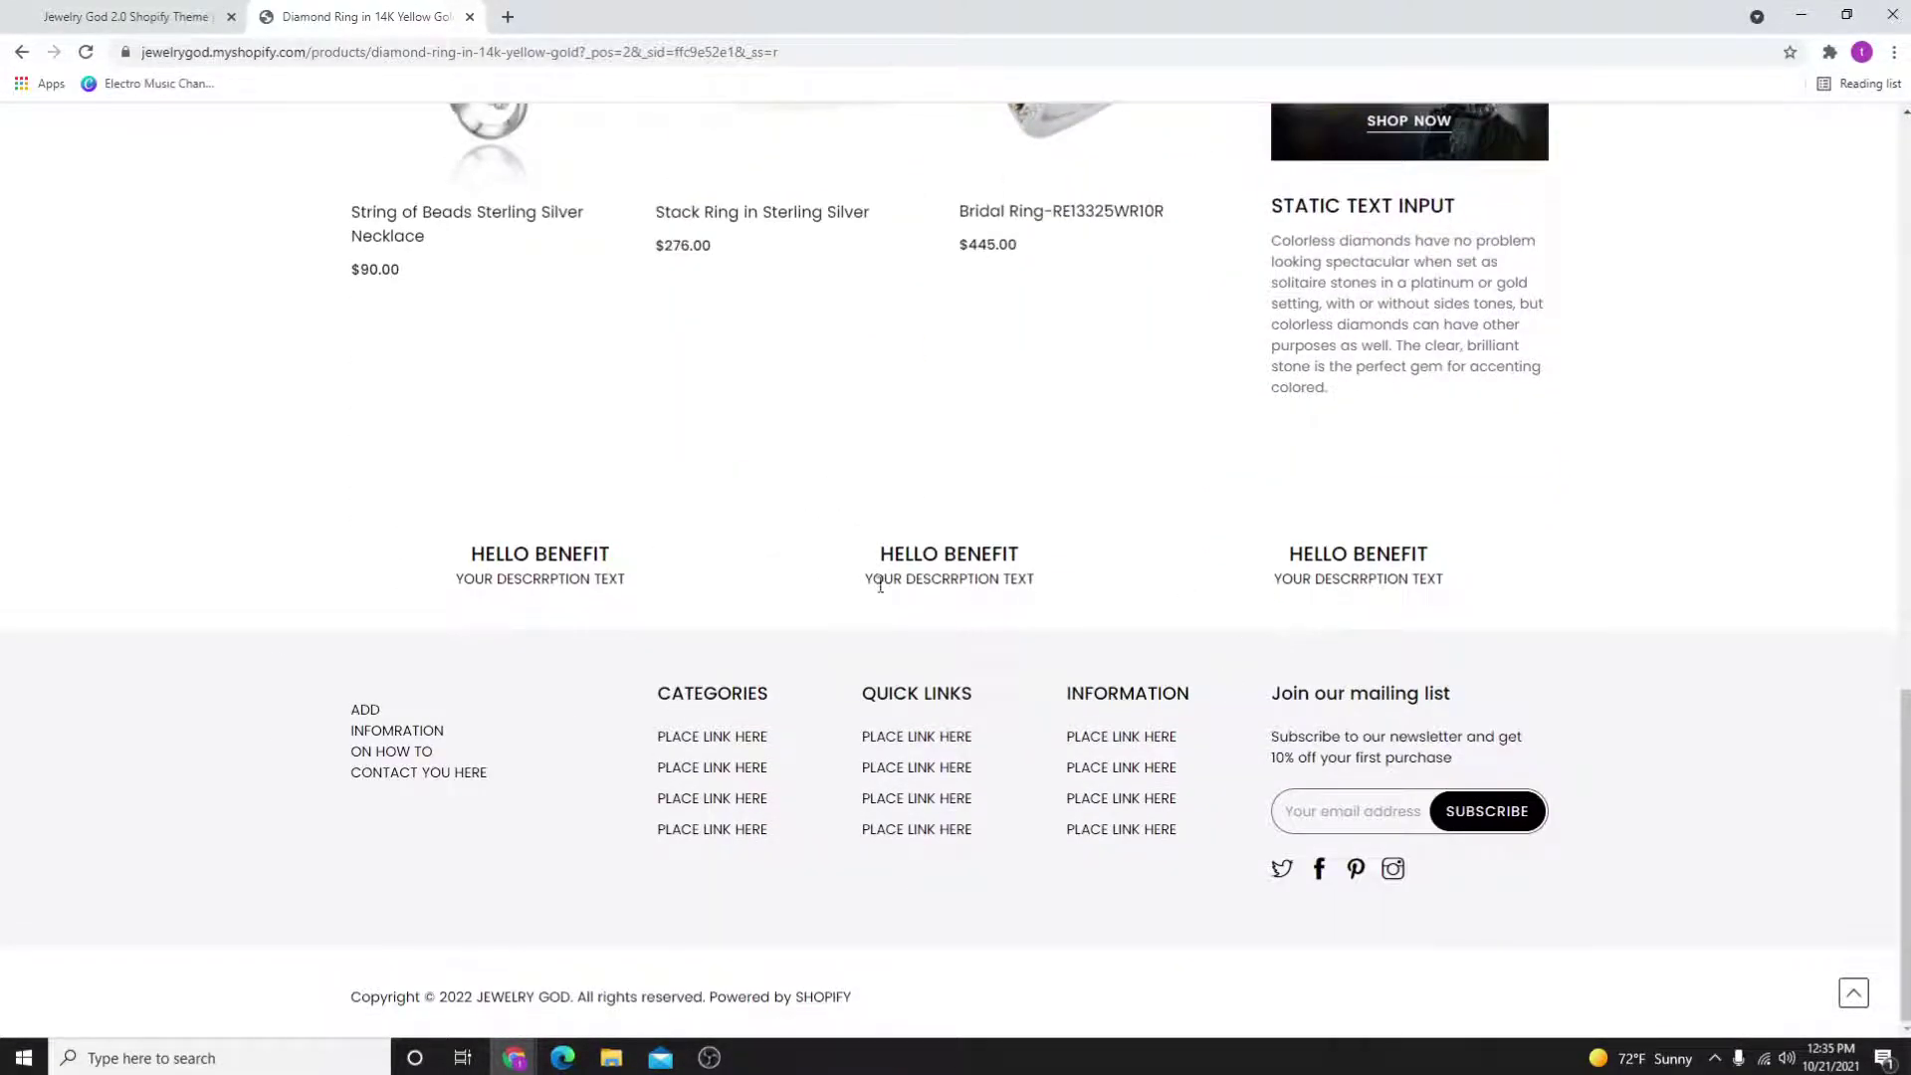
pyautogui.scroll(3, 884, 594)
pyautogui.scroll(5, 884, 595)
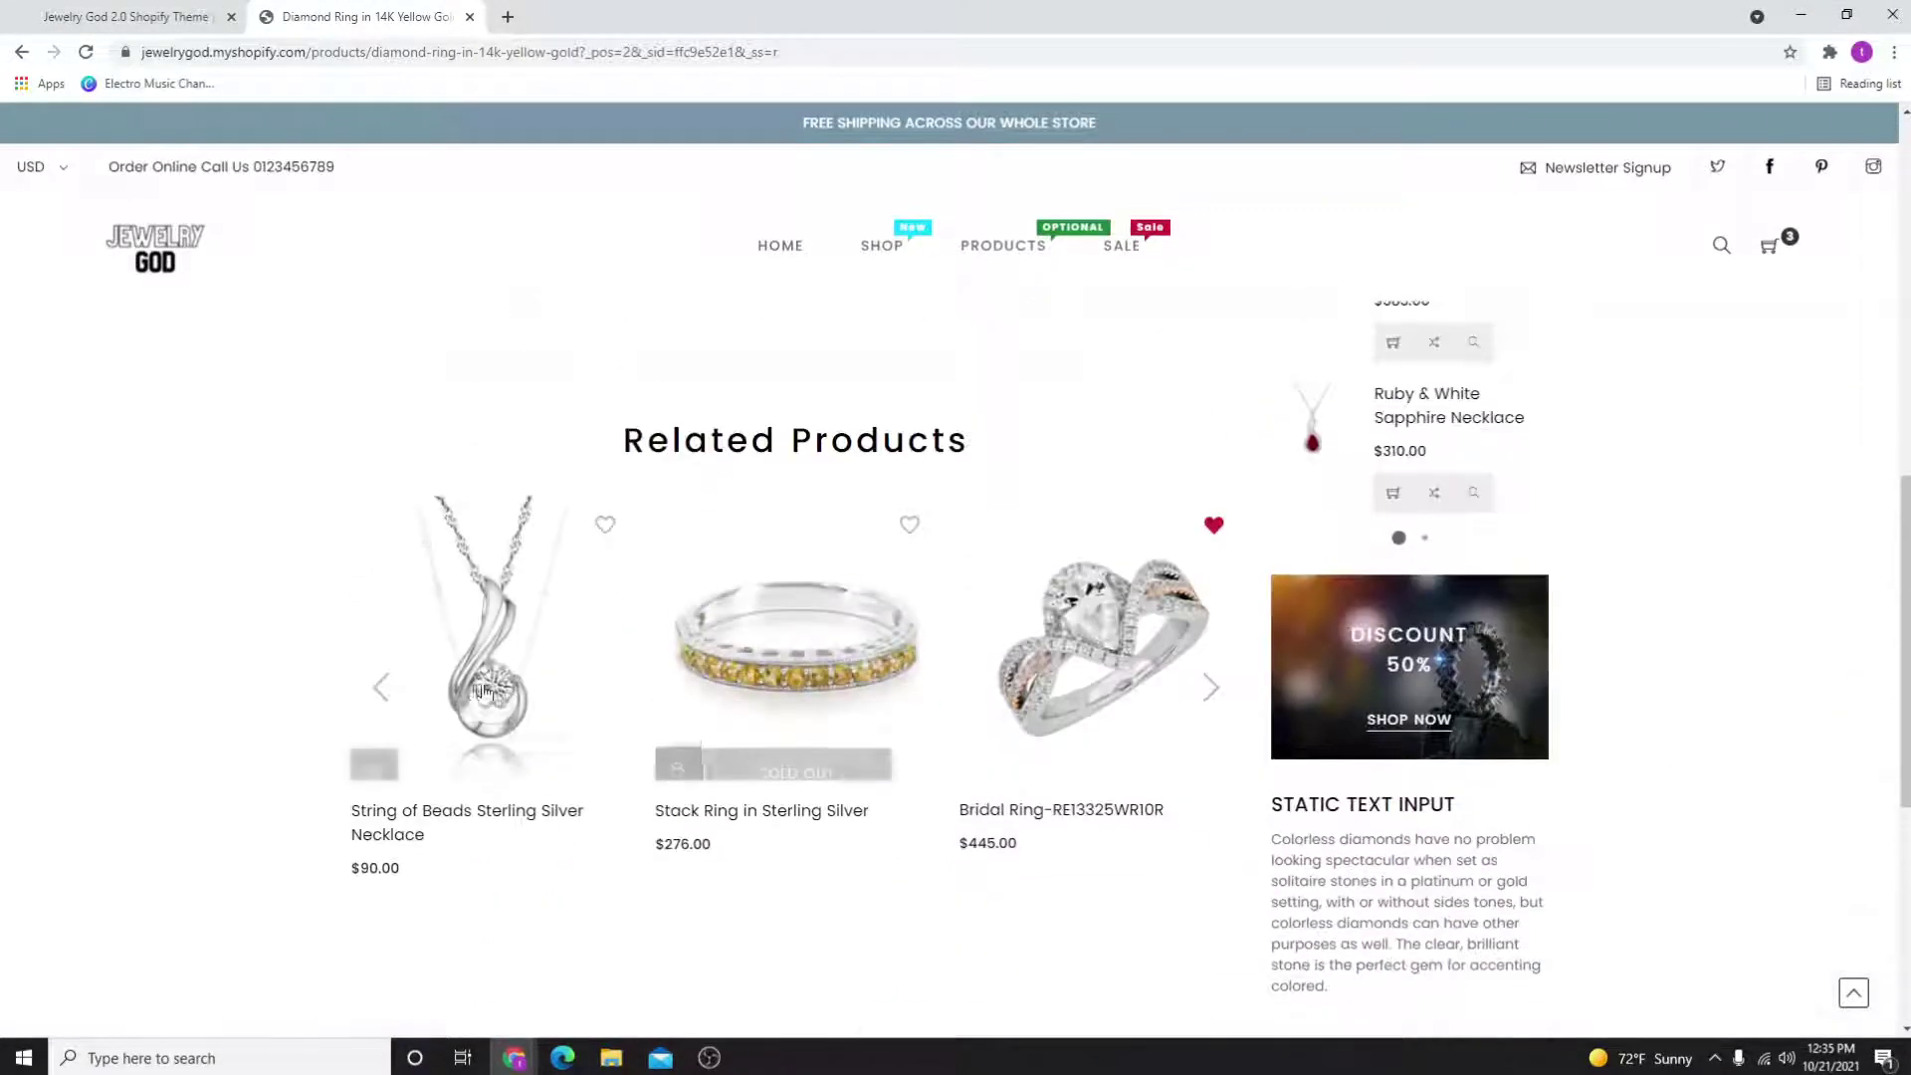
# - Browse the homepage banners, view the Shop > Earrings collection, then go back home via the logo
pyautogui.click(155, 247)
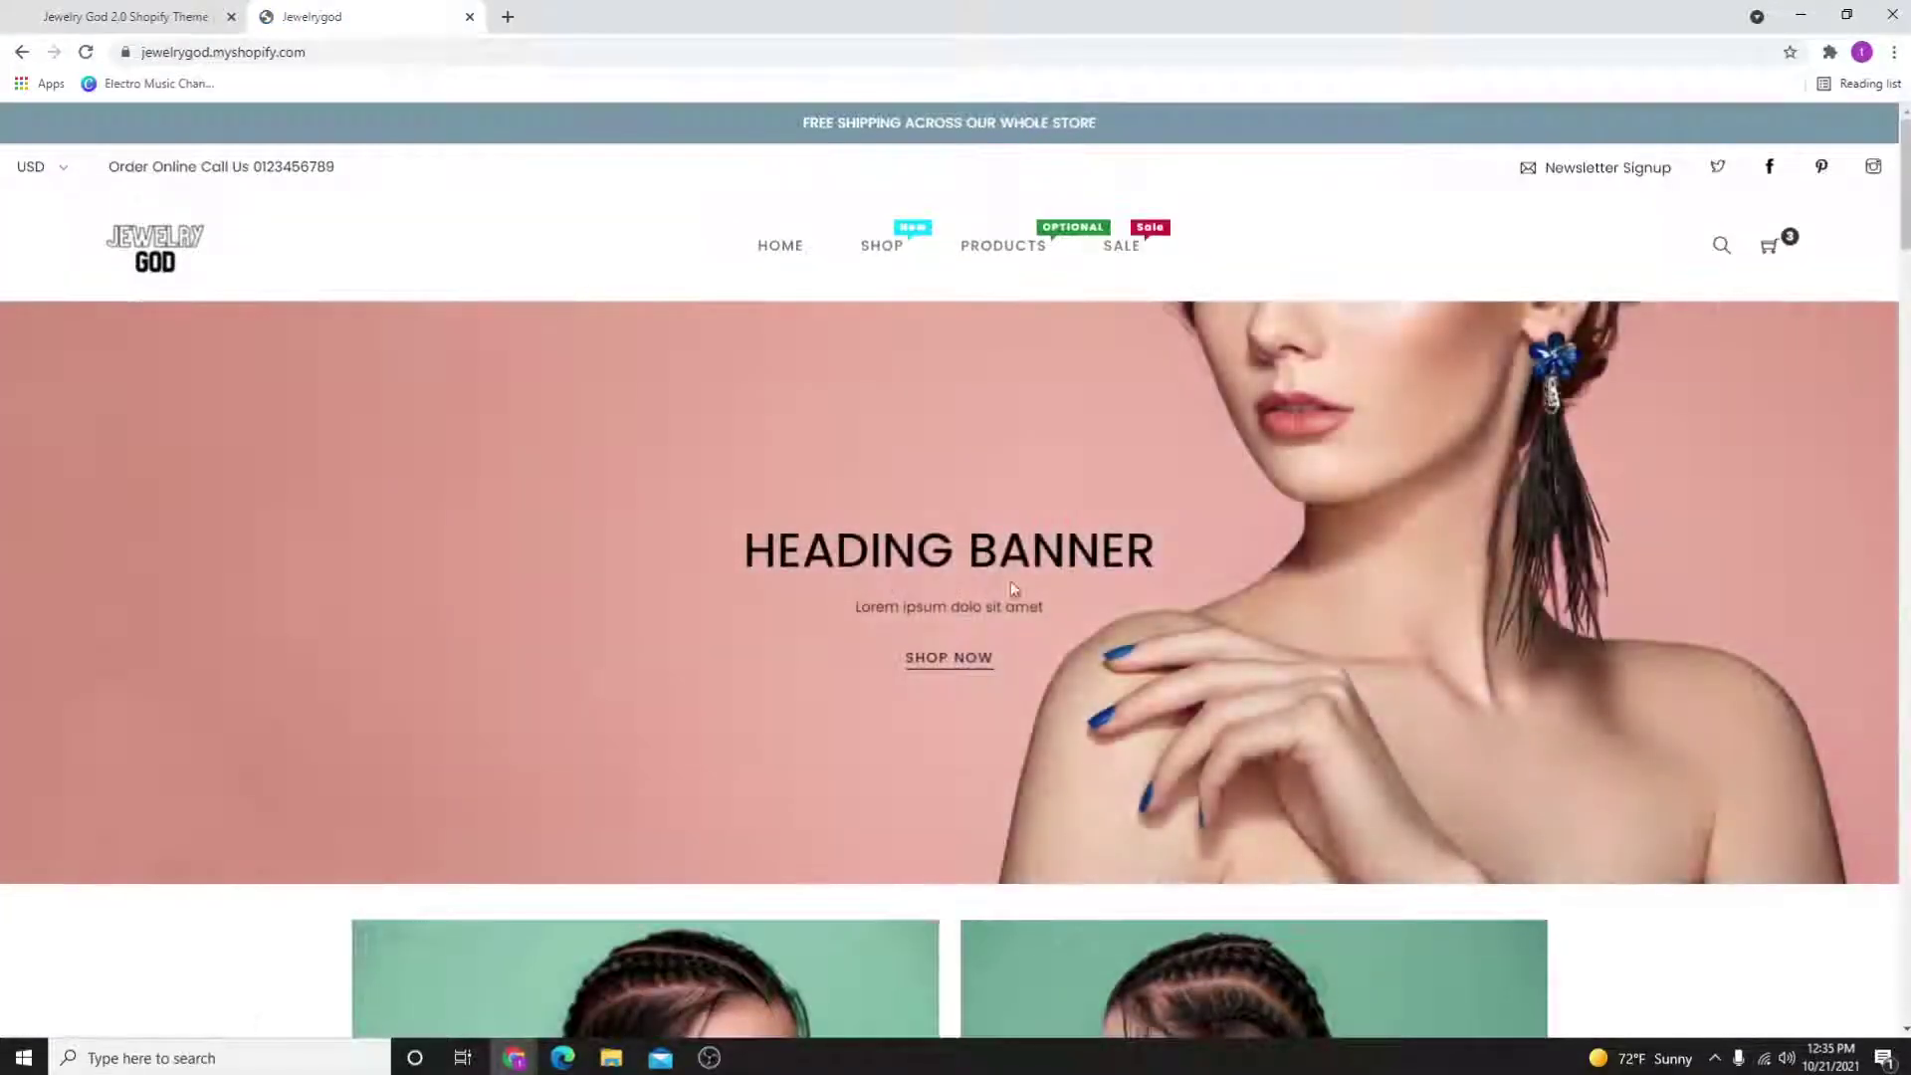
pyautogui.scroll(-3, 1479, 715)
pyautogui.scroll(1, 1480, 716)
pyautogui.scroll(-5, 1263, 708)
pyautogui.scroll(-3, 1249, 715)
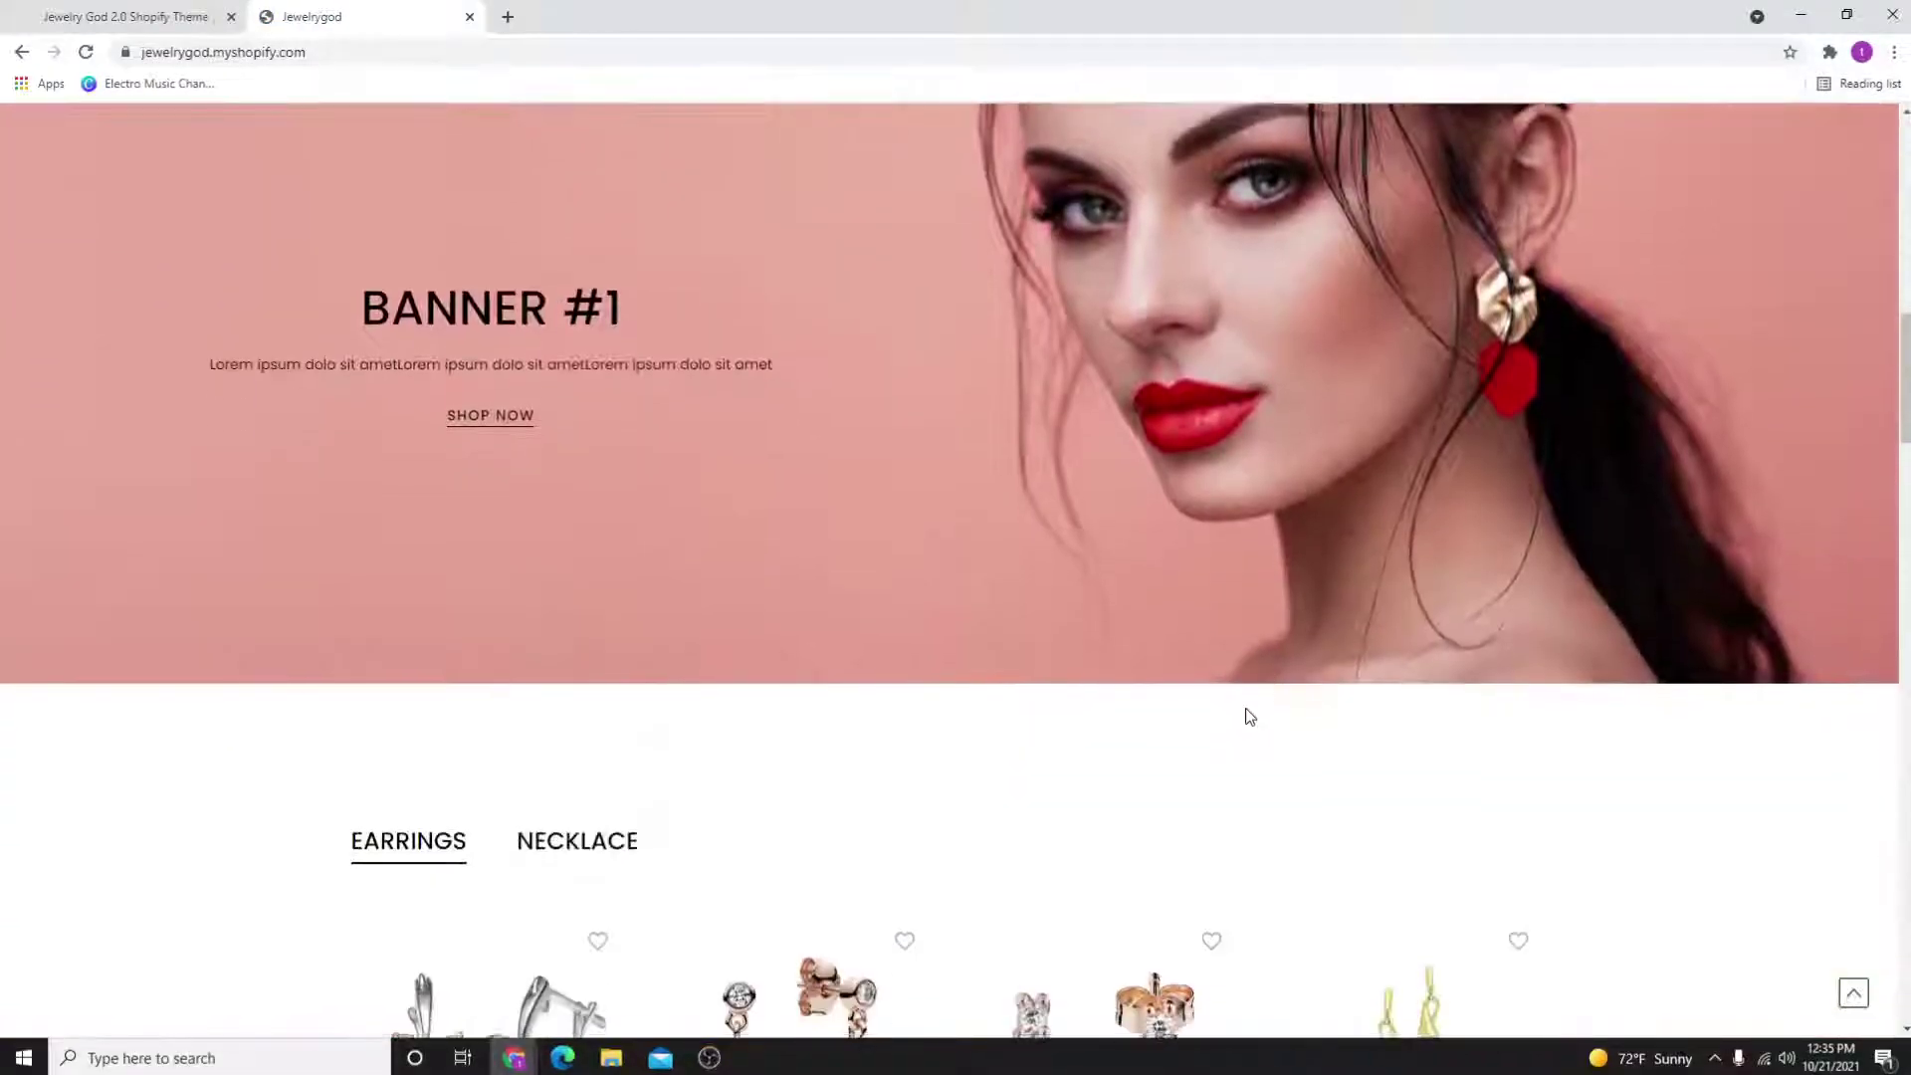
pyautogui.scroll(-5, 1249, 714)
pyautogui.scroll(-3, 1250, 716)
pyautogui.scroll(-3, 1207, 713)
pyautogui.scroll(-3, 1208, 713)
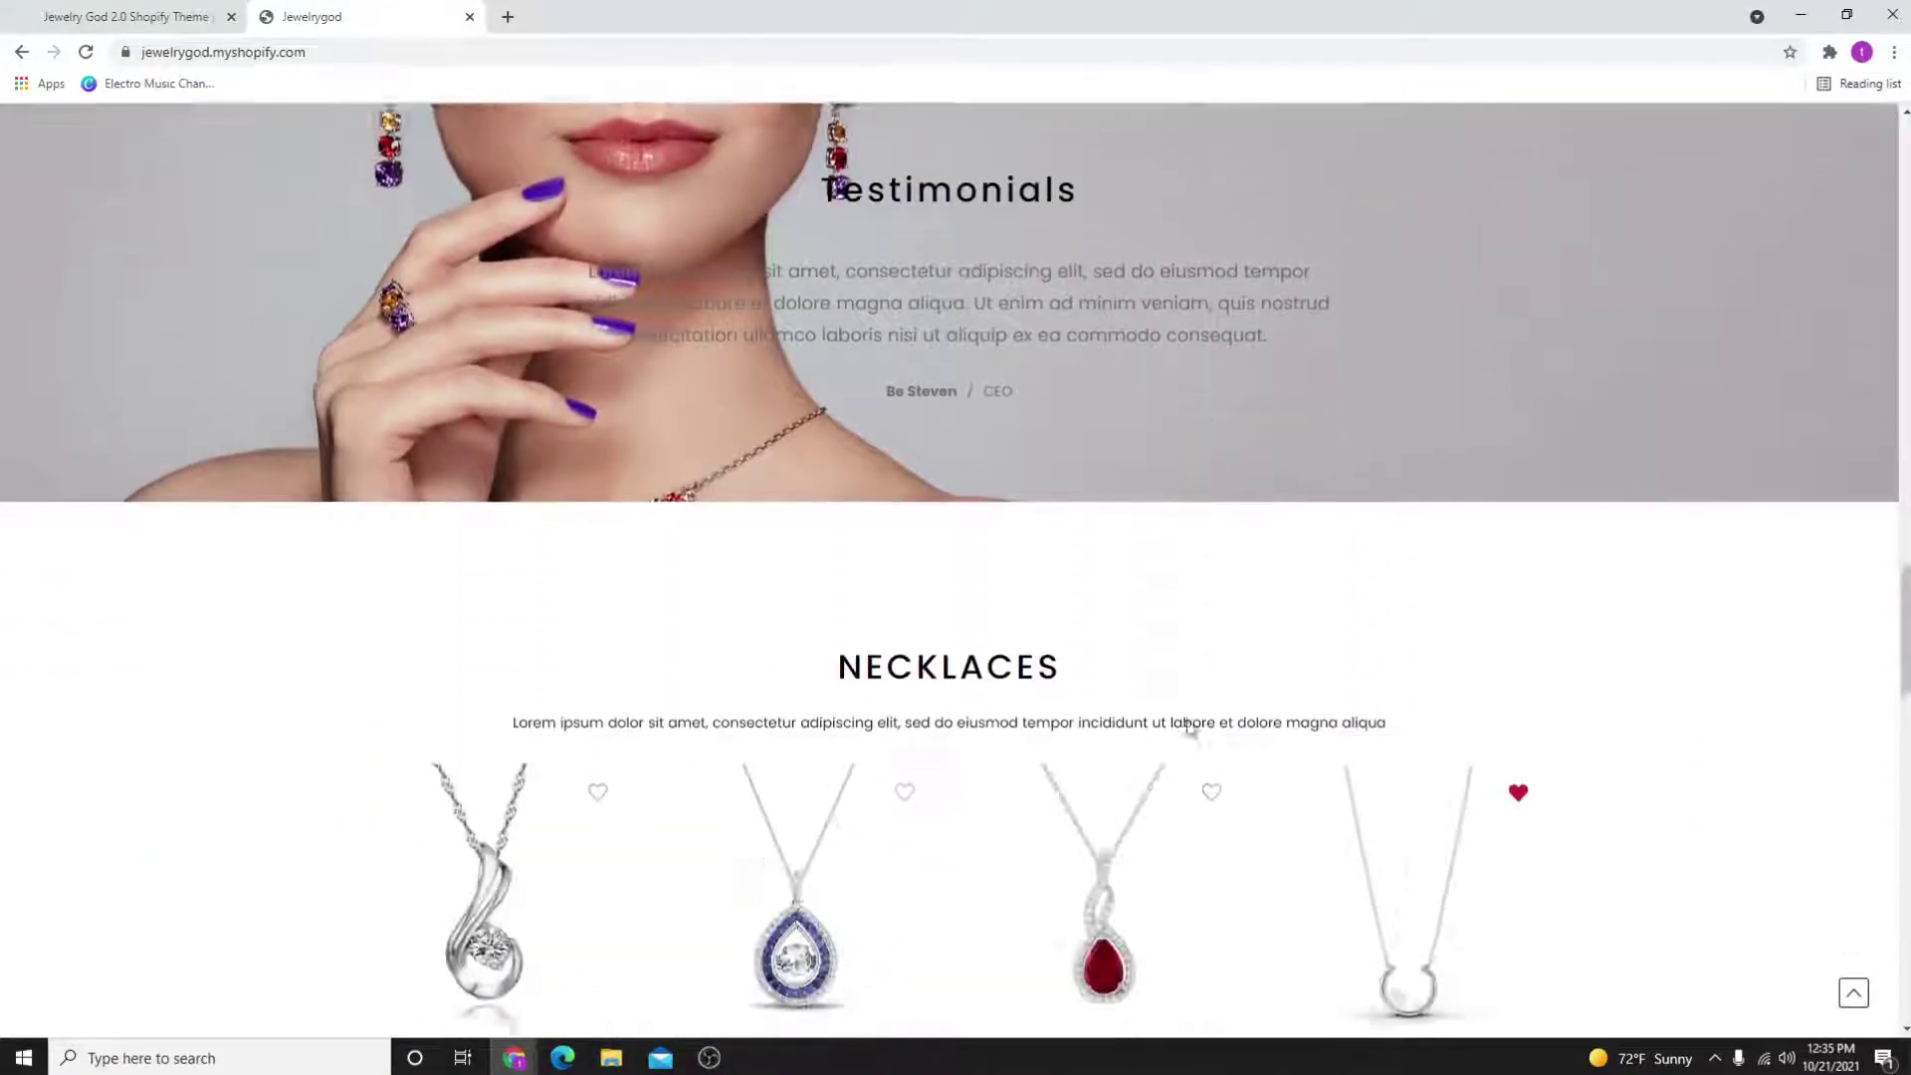
pyautogui.scroll(-3, 1190, 729)
pyautogui.scroll(-2, 1121, 717)
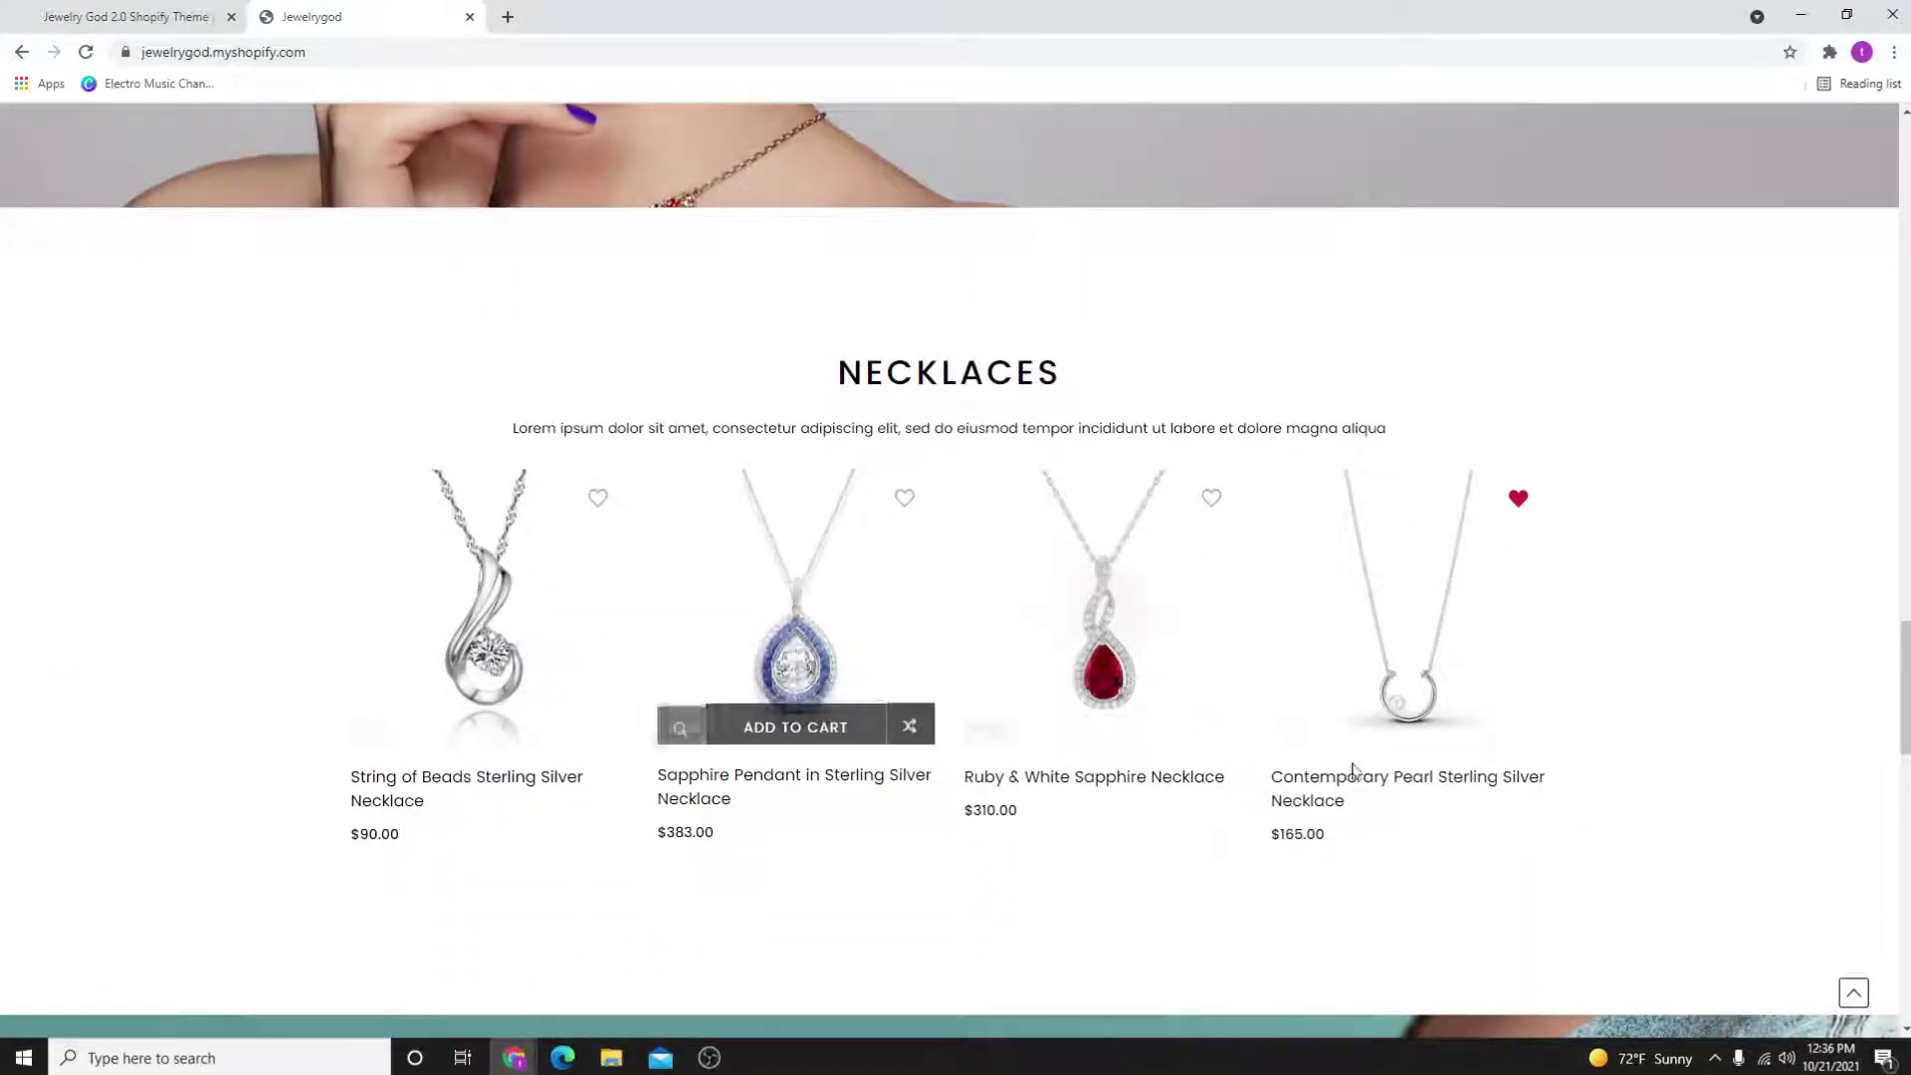
pyautogui.scroll(-5, 1375, 786)
pyautogui.scroll(-4, 747, 672)
pyautogui.scroll(6, 948, 694)
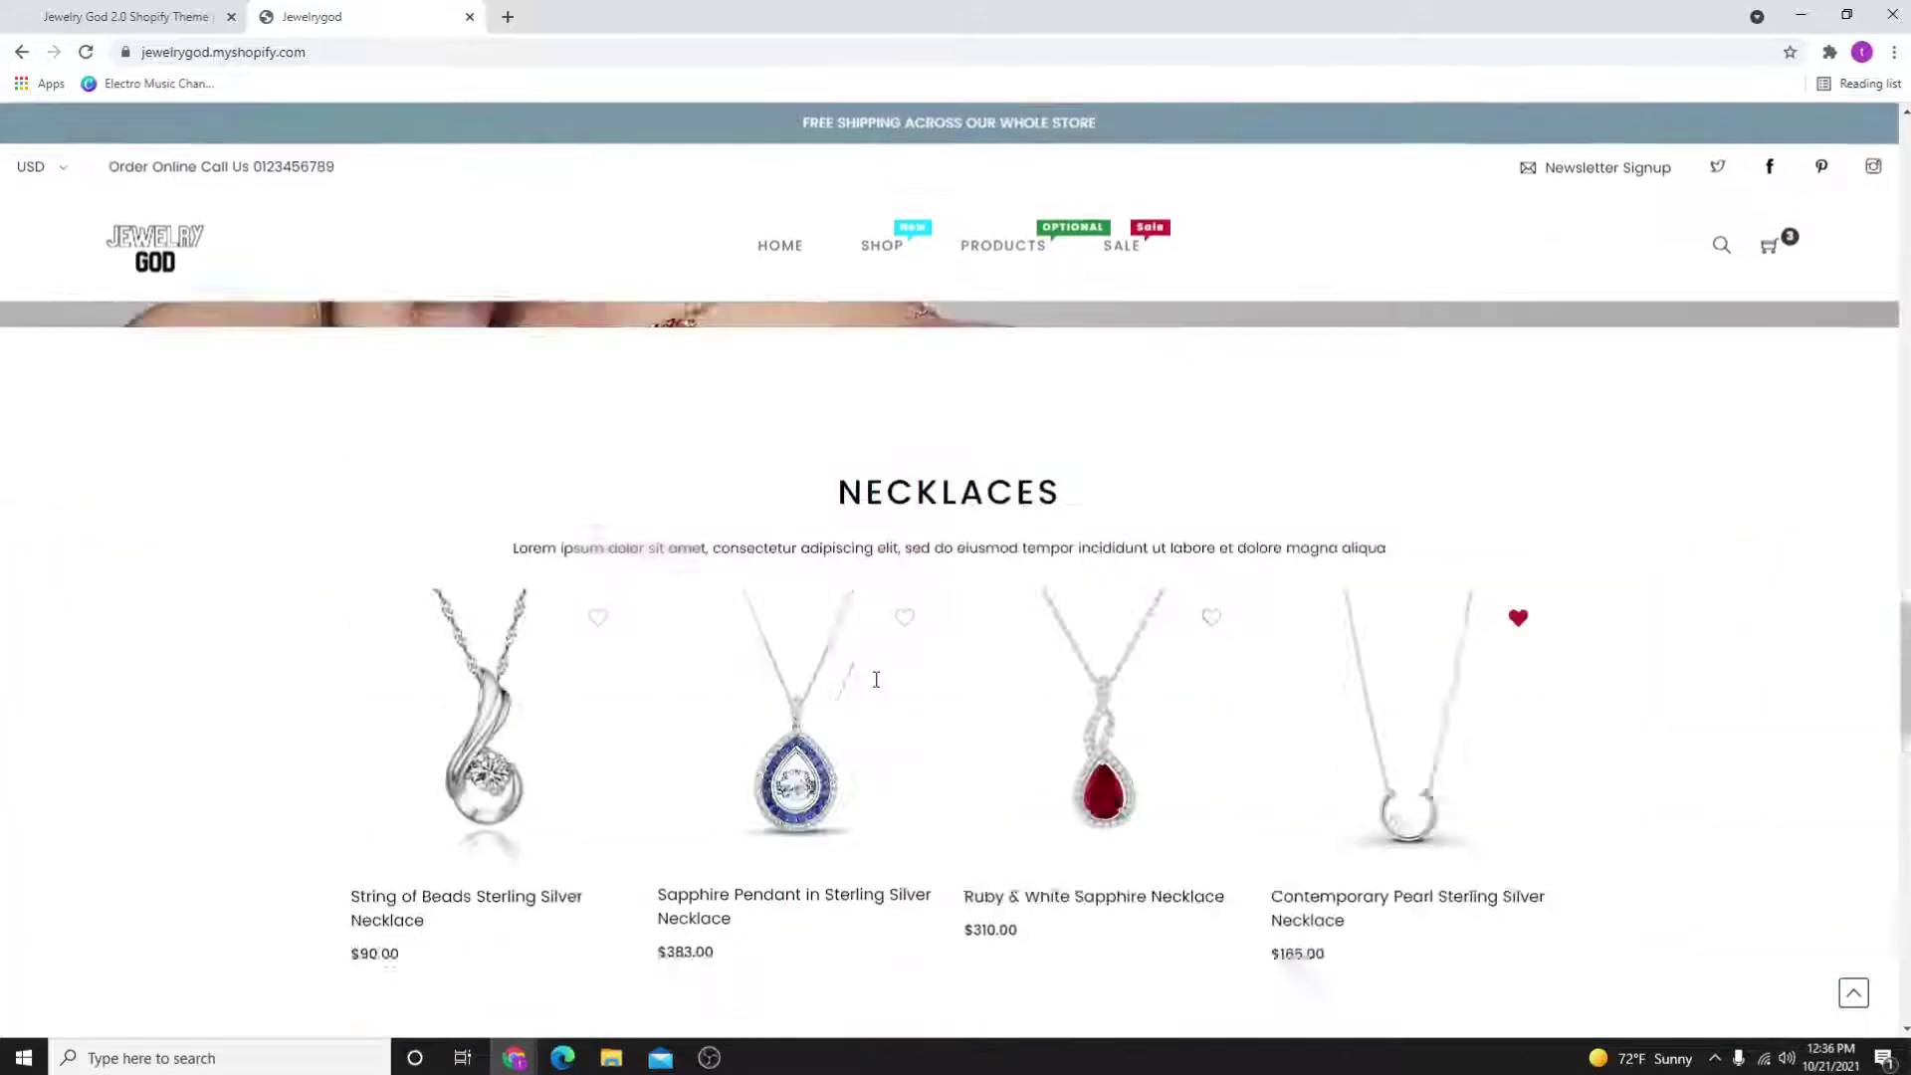
pyautogui.scroll(4, 870, 680)
pyautogui.scroll(4, 871, 679)
pyautogui.scroll(6, 859, 657)
pyautogui.scroll(5, 858, 650)
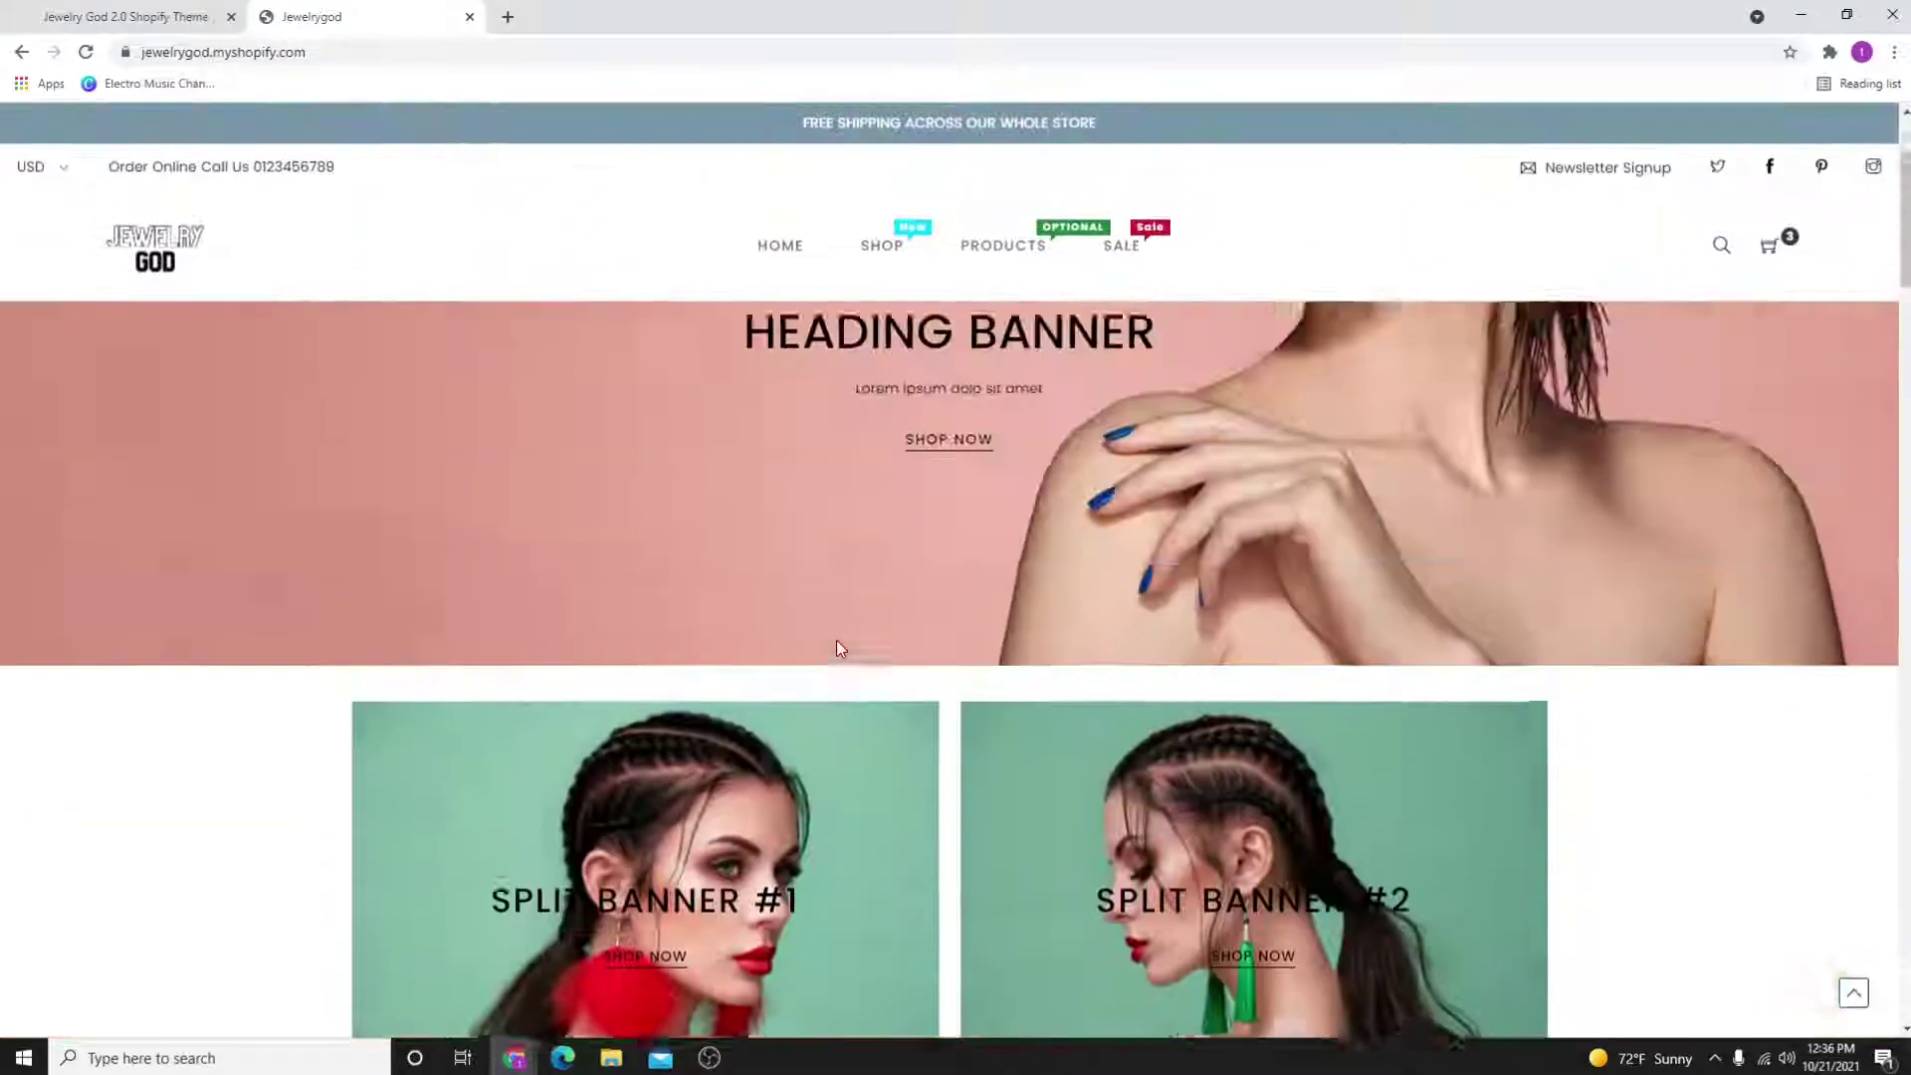
pyautogui.scroll(2, 837, 641)
pyautogui.scroll(-2, 826, 642)
pyautogui.scroll(-2, 826, 641)
pyautogui.scroll(-2, 823, 640)
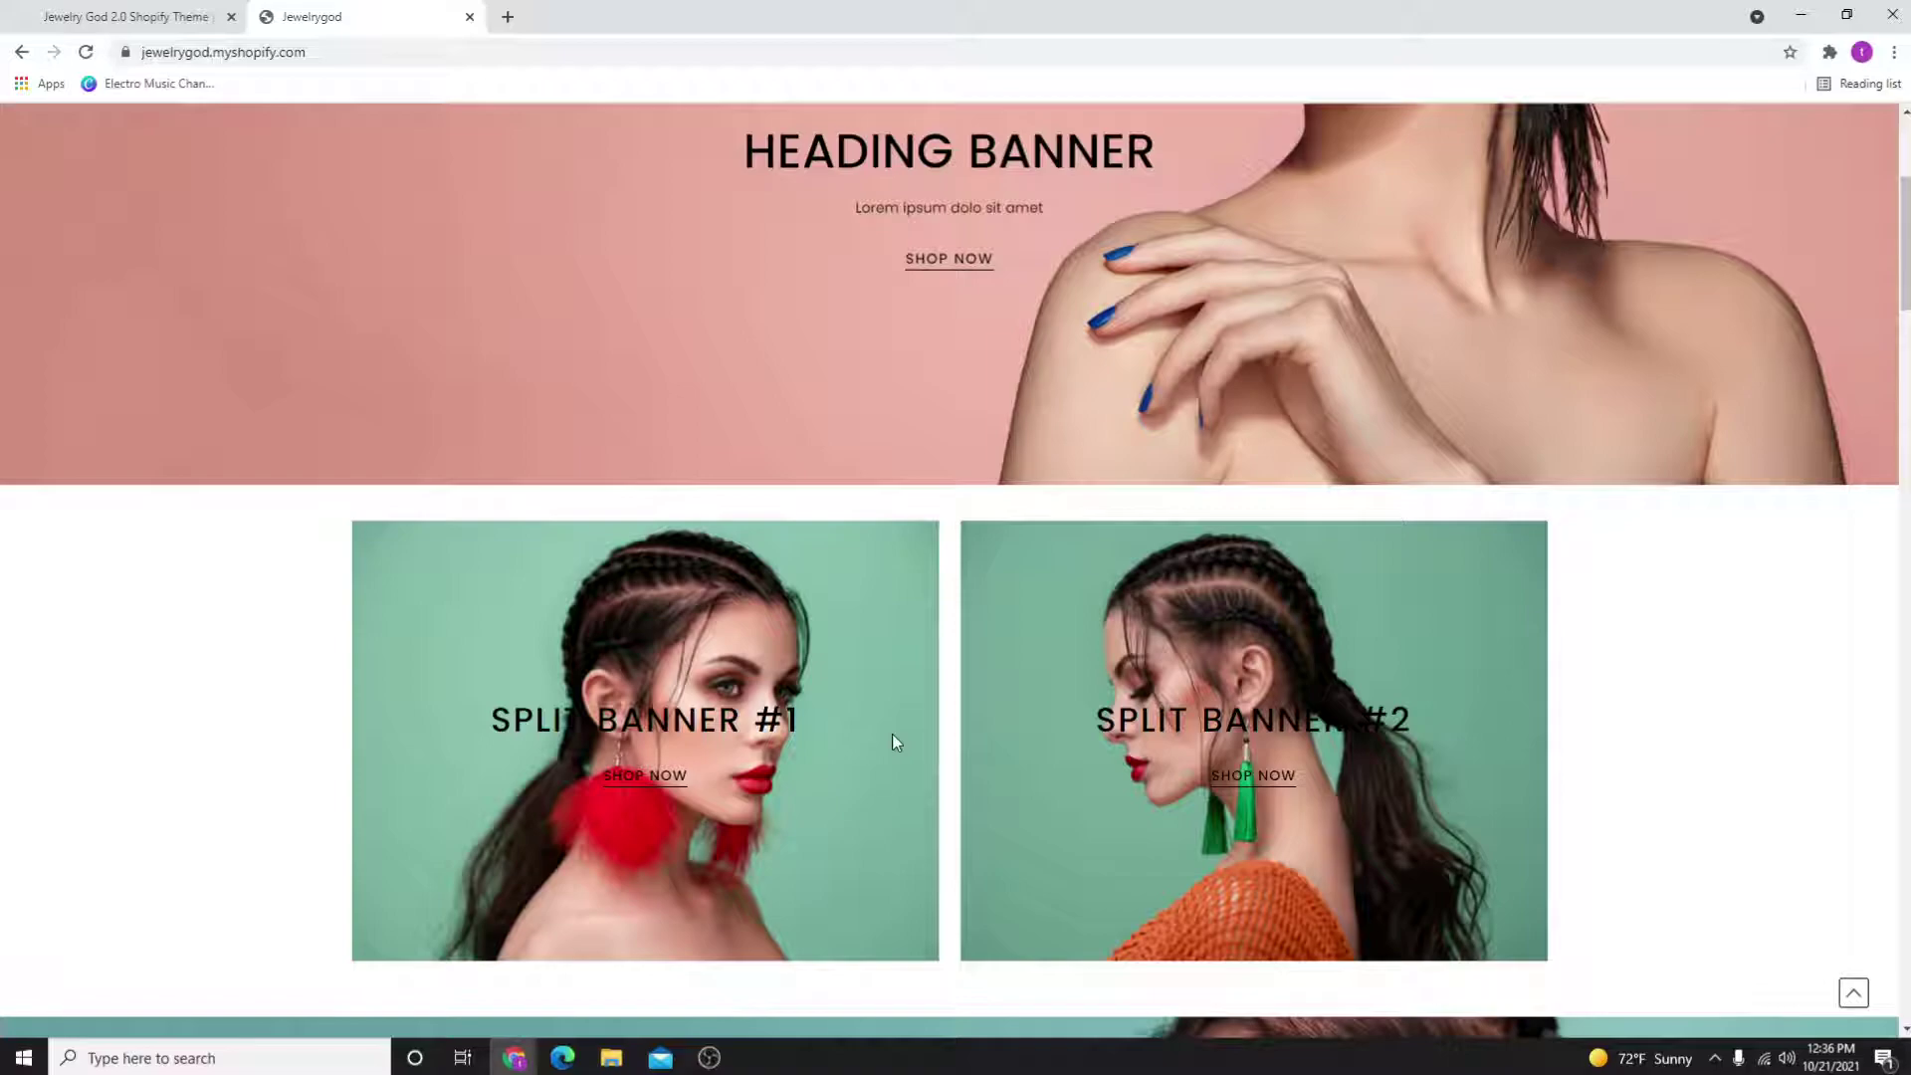
pyautogui.scroll(5, 892, 733)
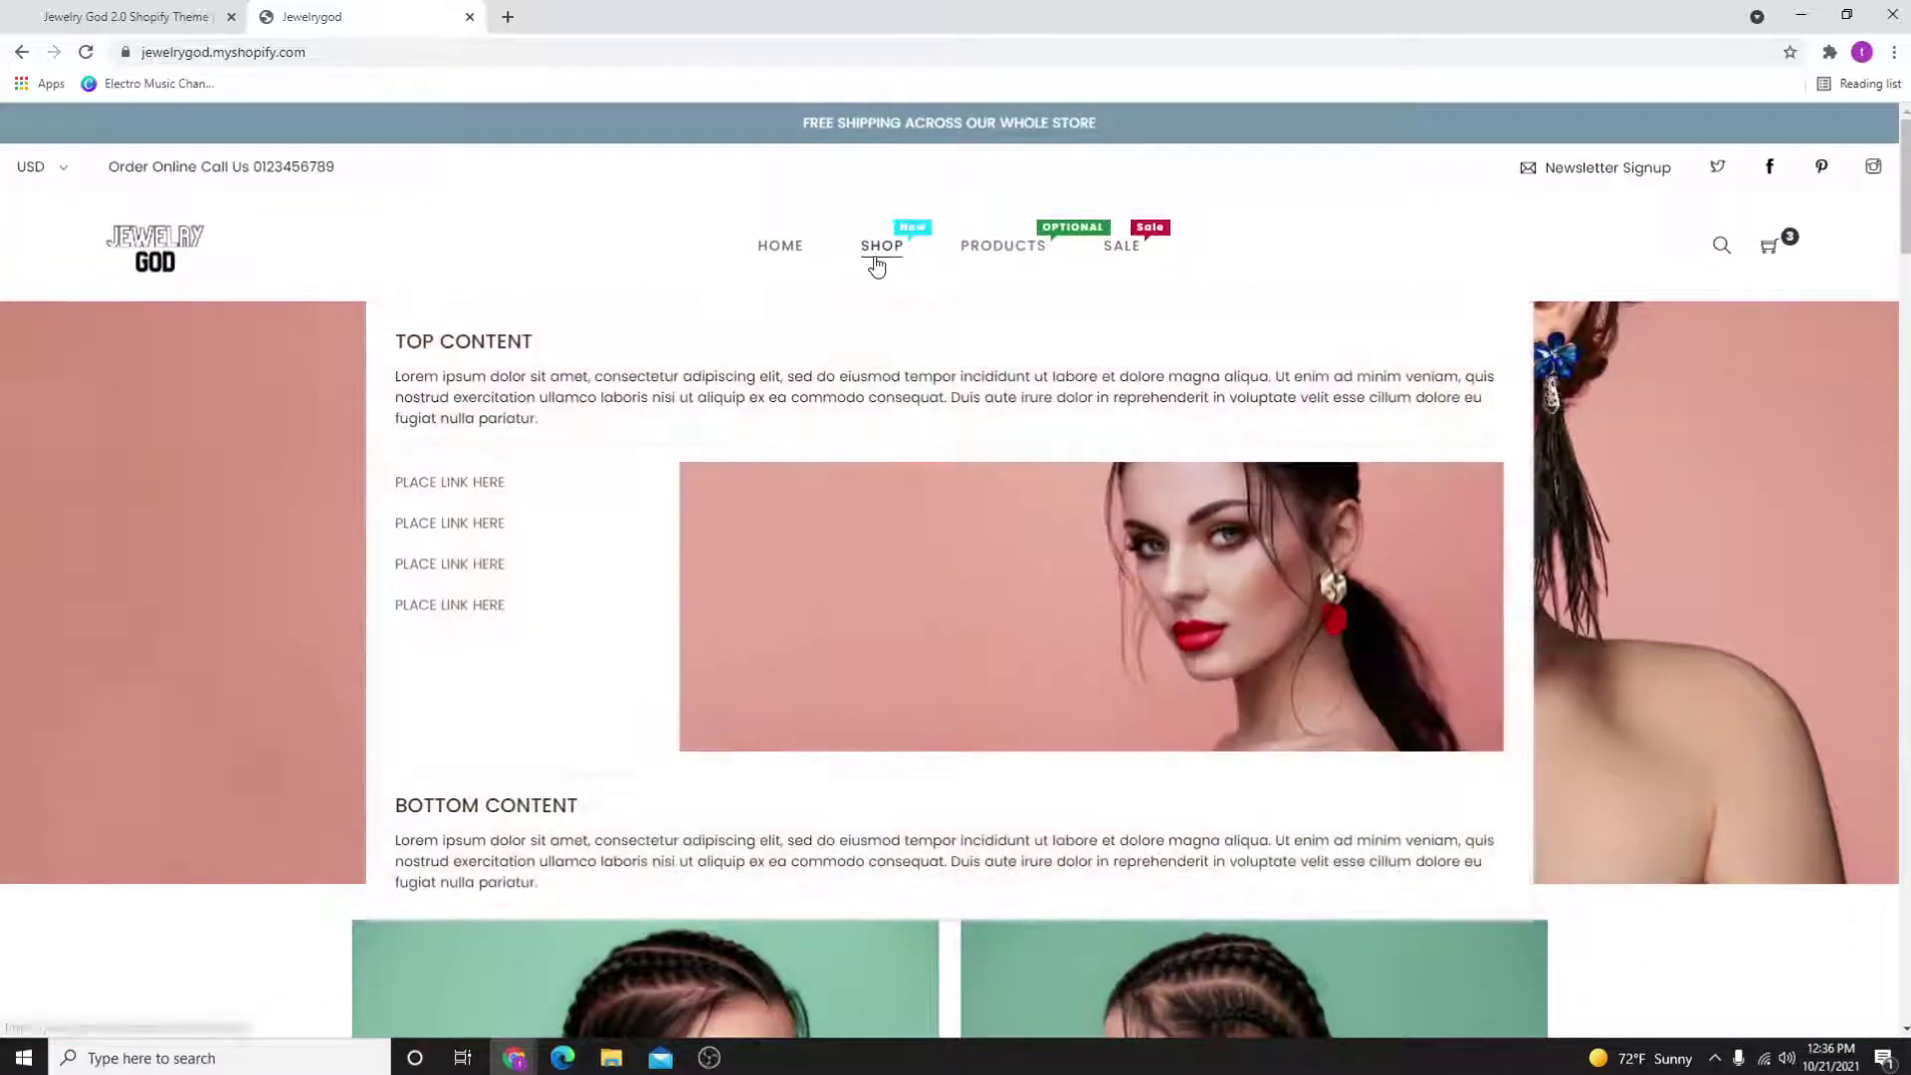
pyautogui.click(881, 246)
pyautogui.click(523, 614)
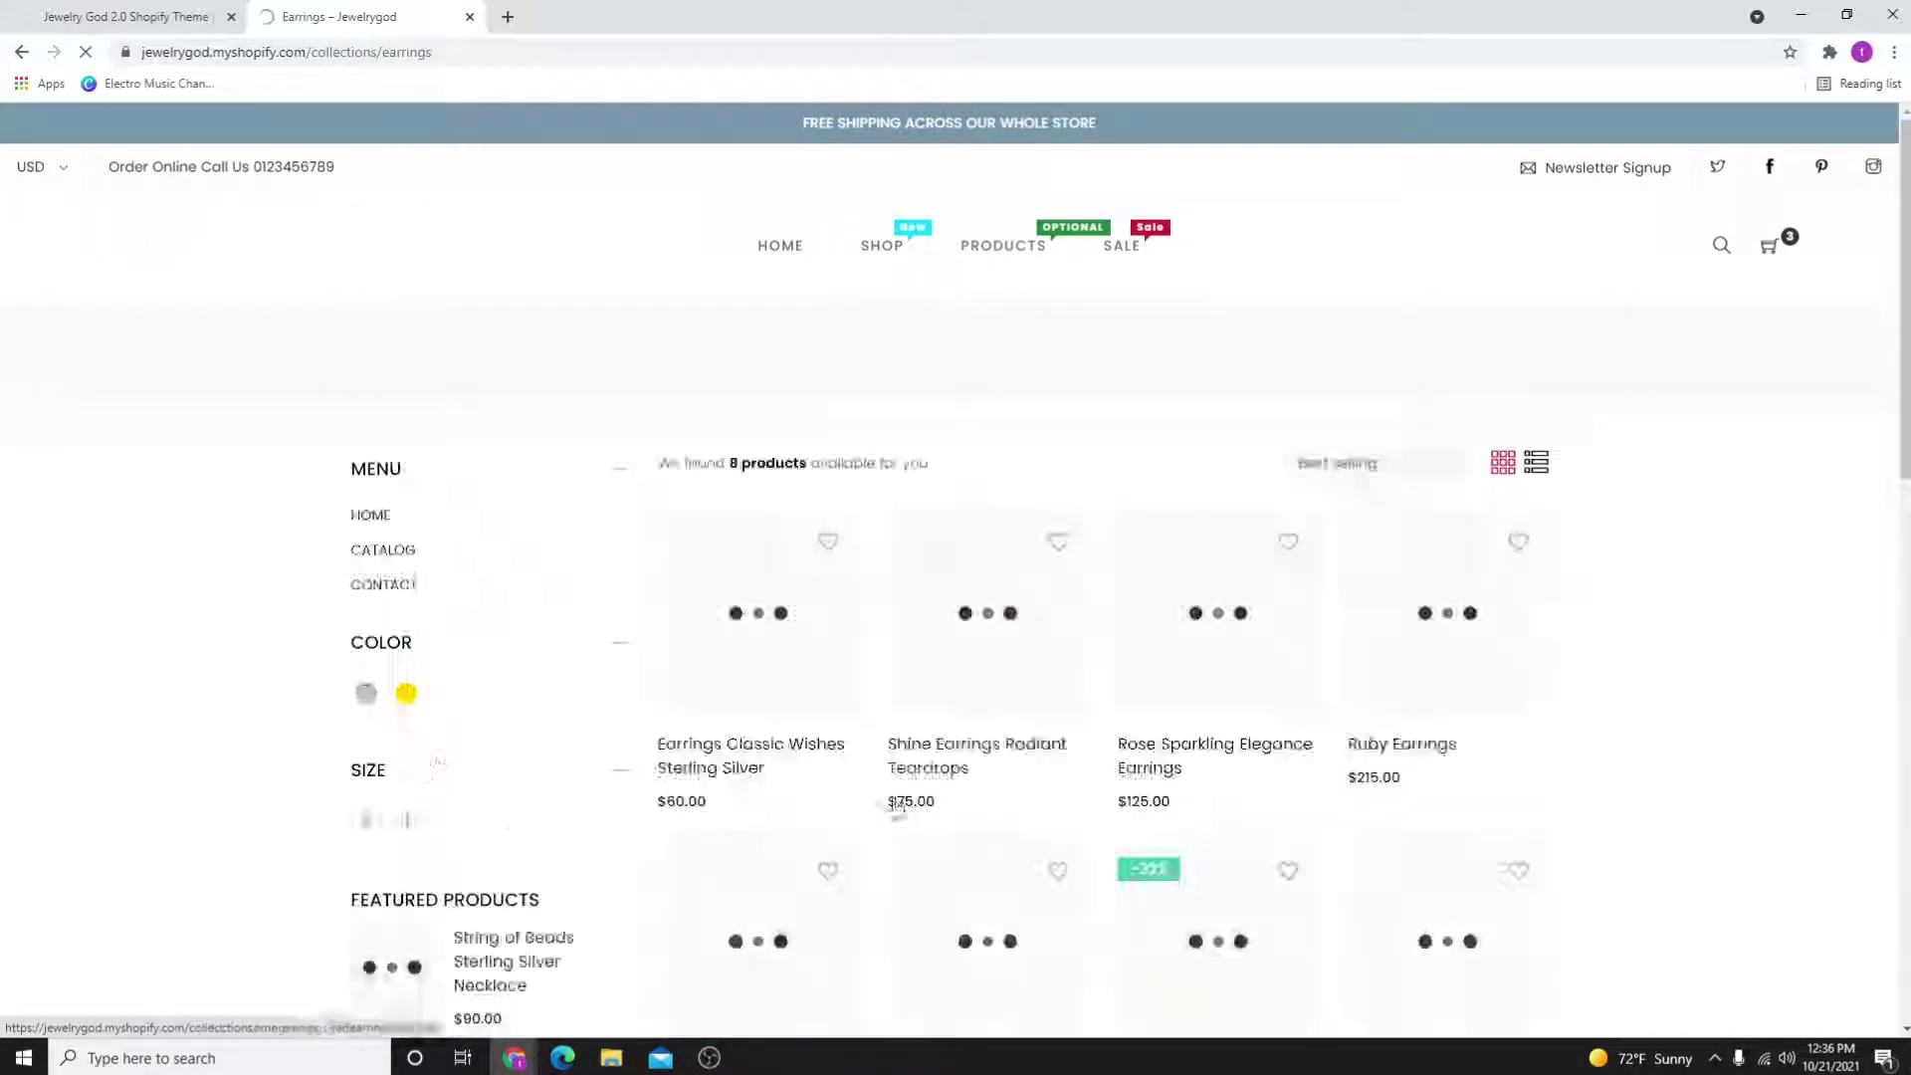
pyautogui.scroll(-5, 746, 747)
pyautogui.scroll(-4, 748, 747)
pyautogui.scroll(3, 672, 867)
pyautogui.scroll(5, 596, 928)
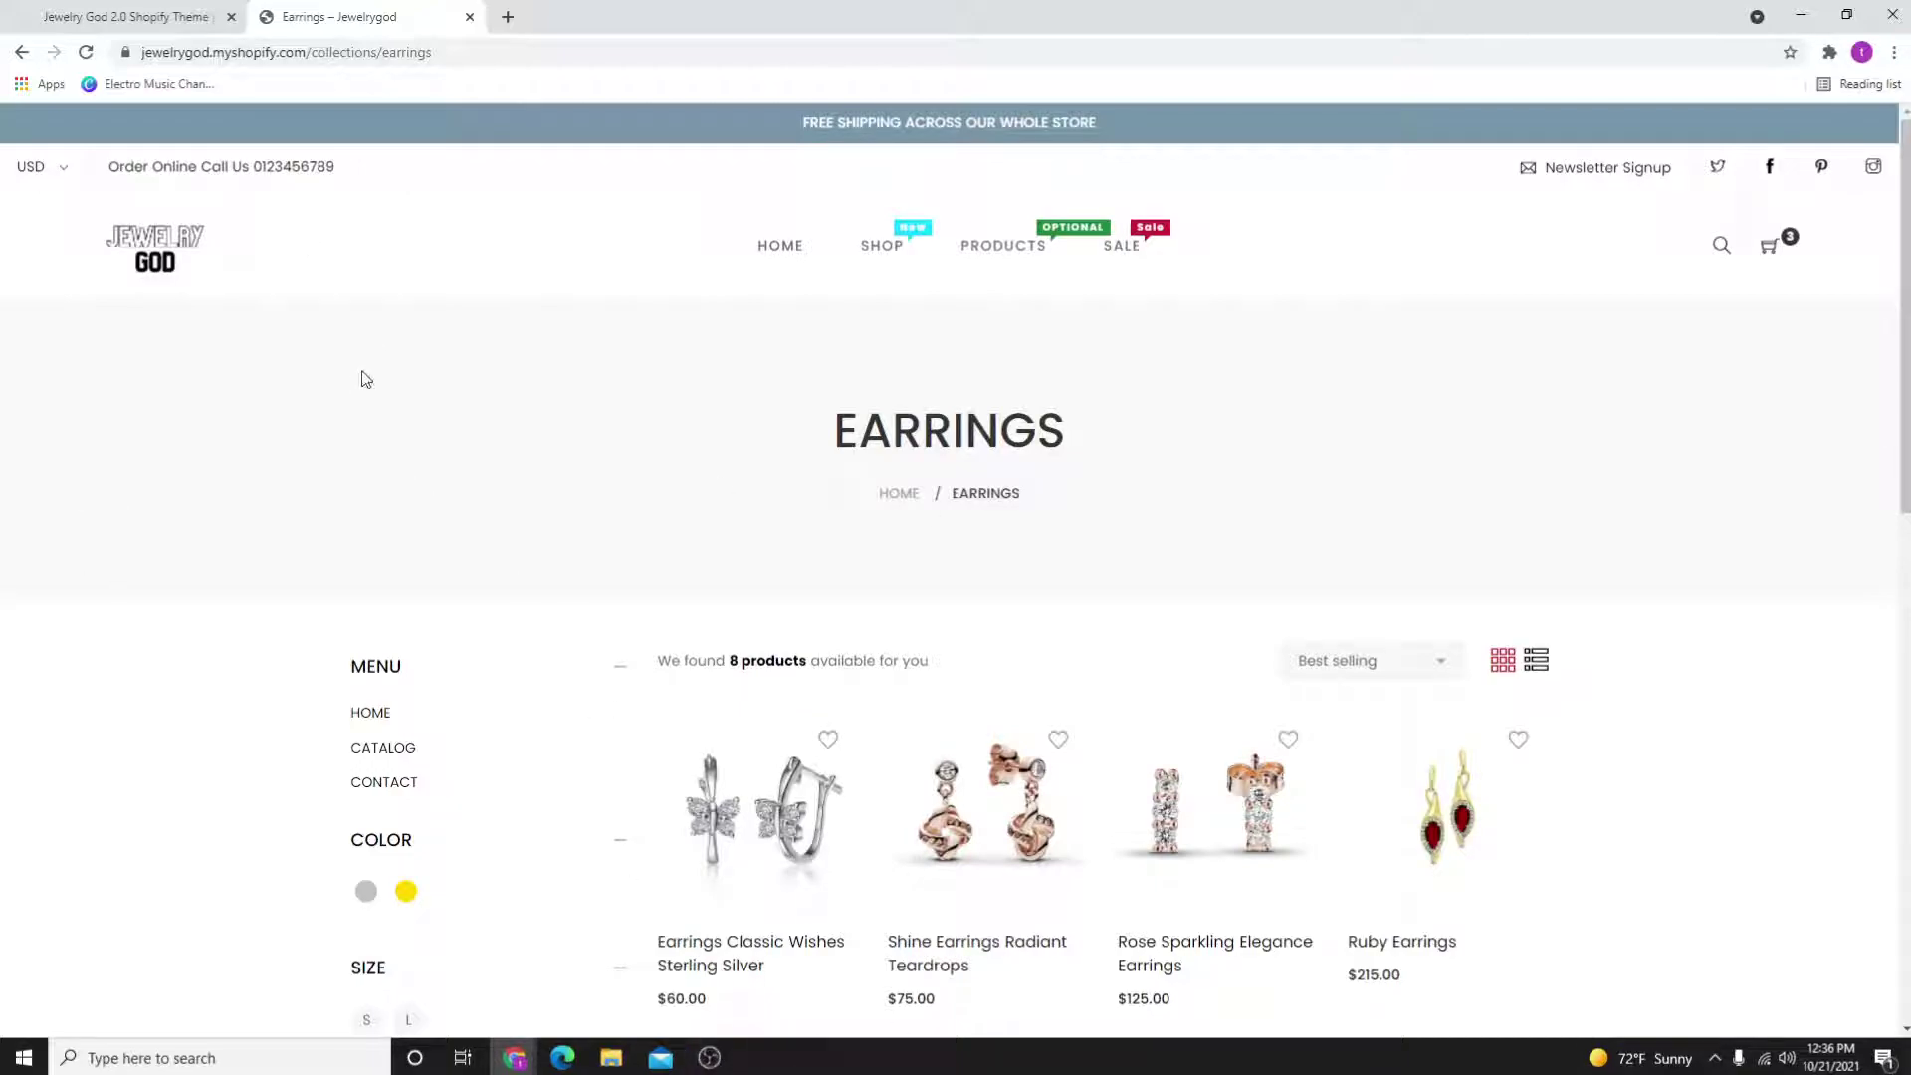
pyautogui.click(150, 261)
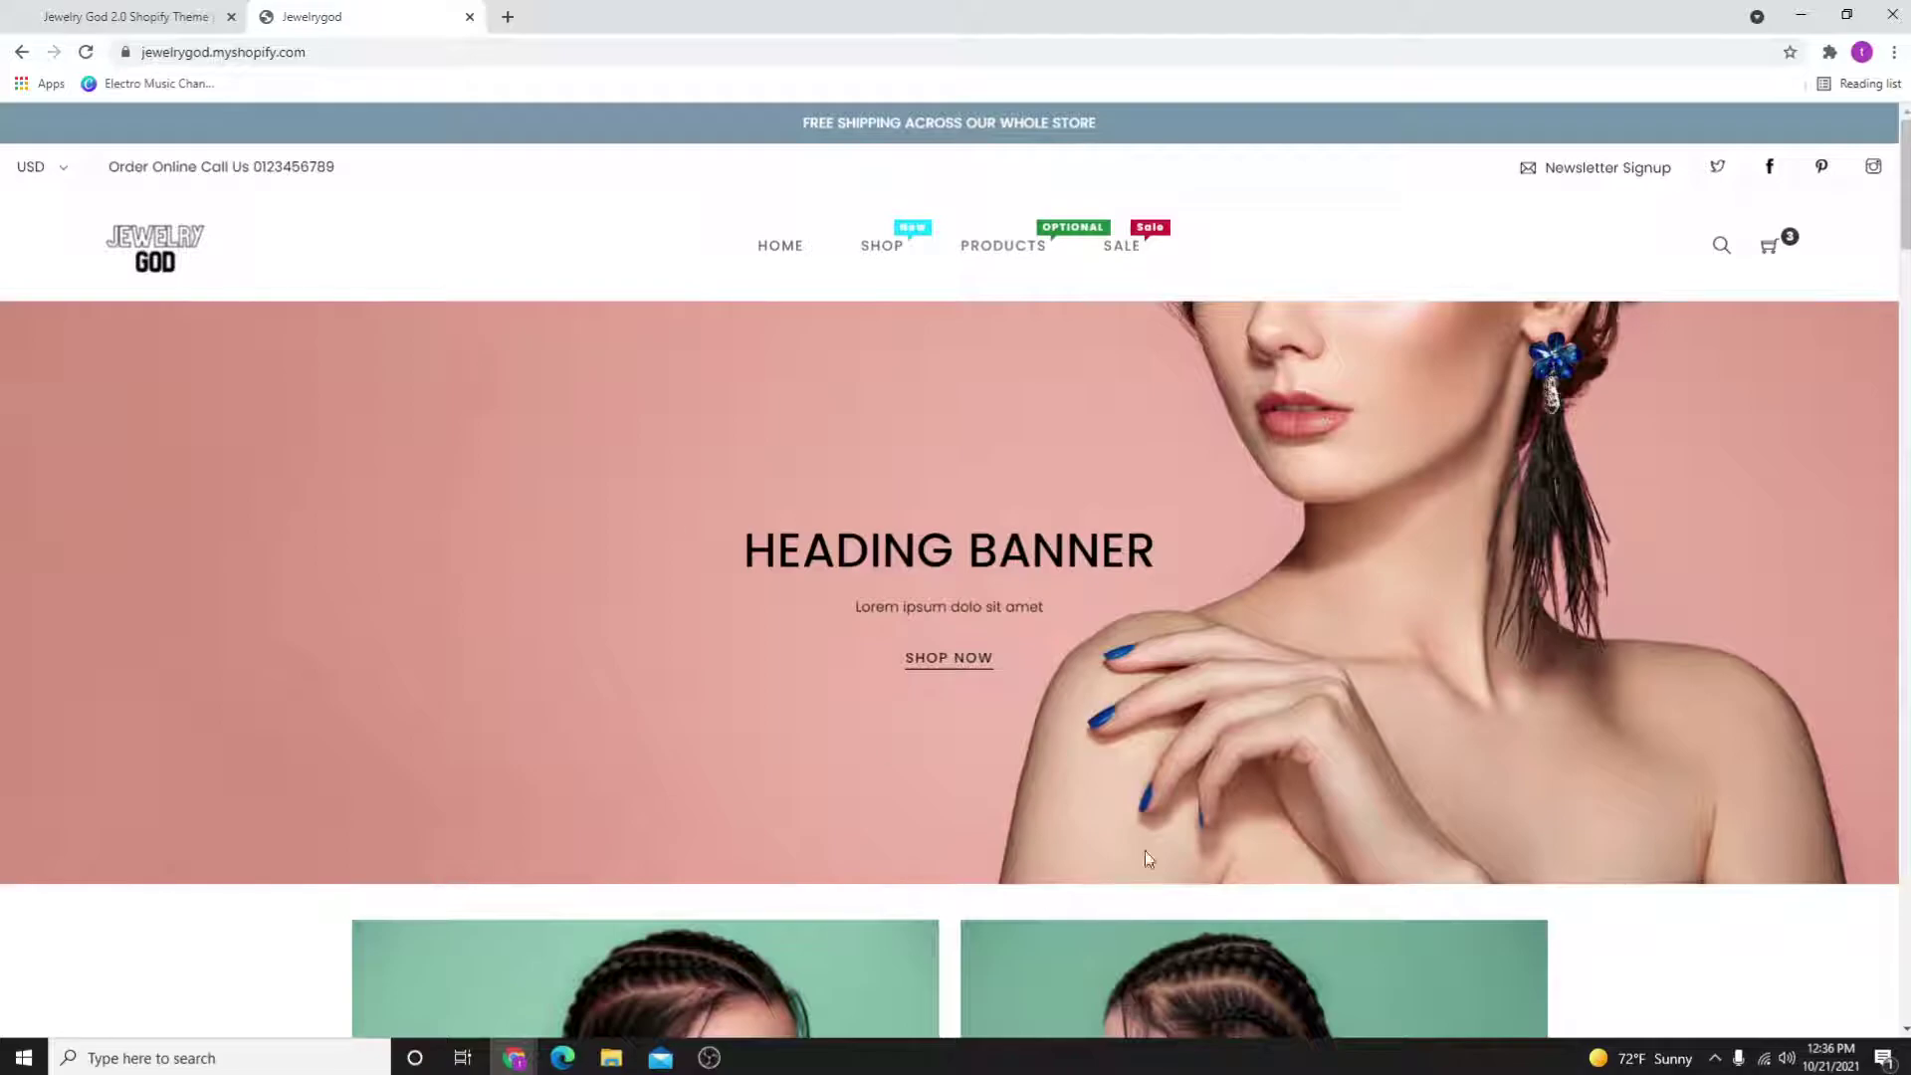
pyautogui.scroll(-3, 1086, 979)
pyautogui.scroll(-3, 1010, 838)
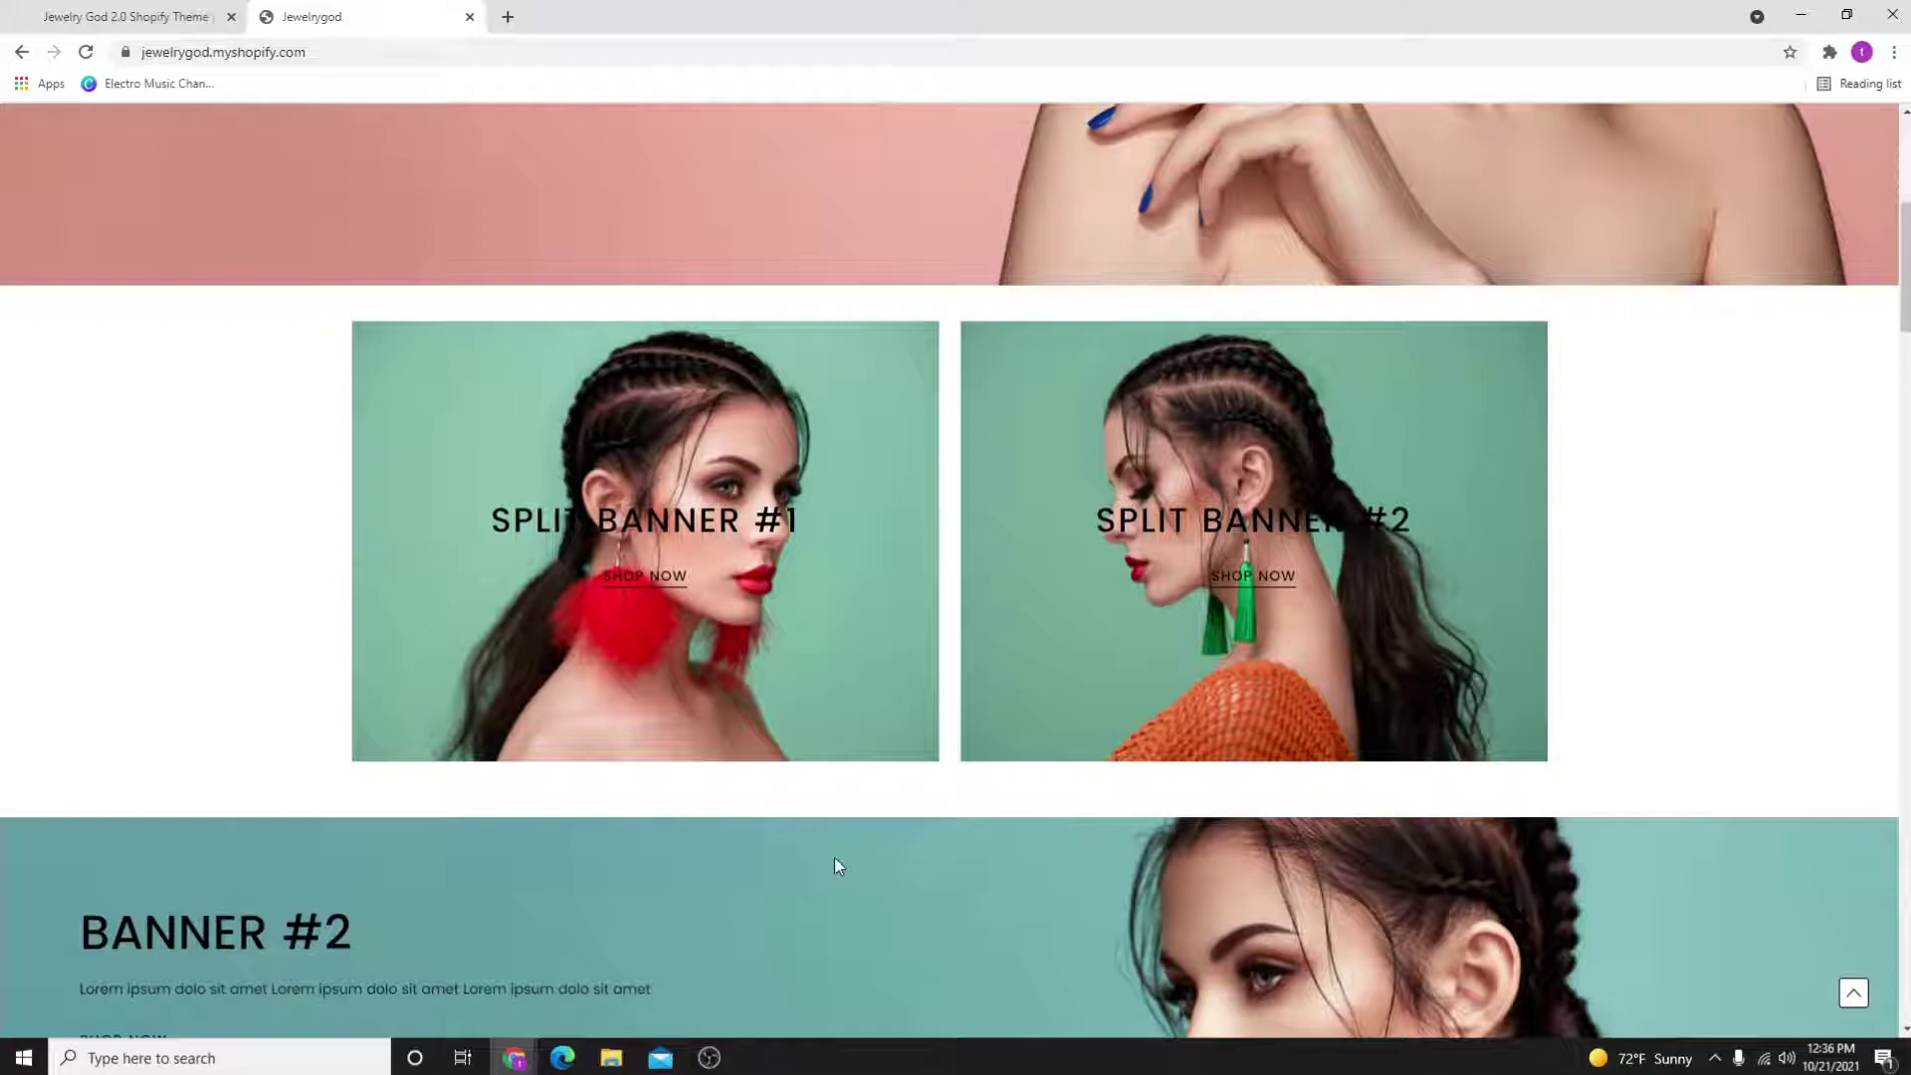
pyautogui.scroll(-4, 759, 835)
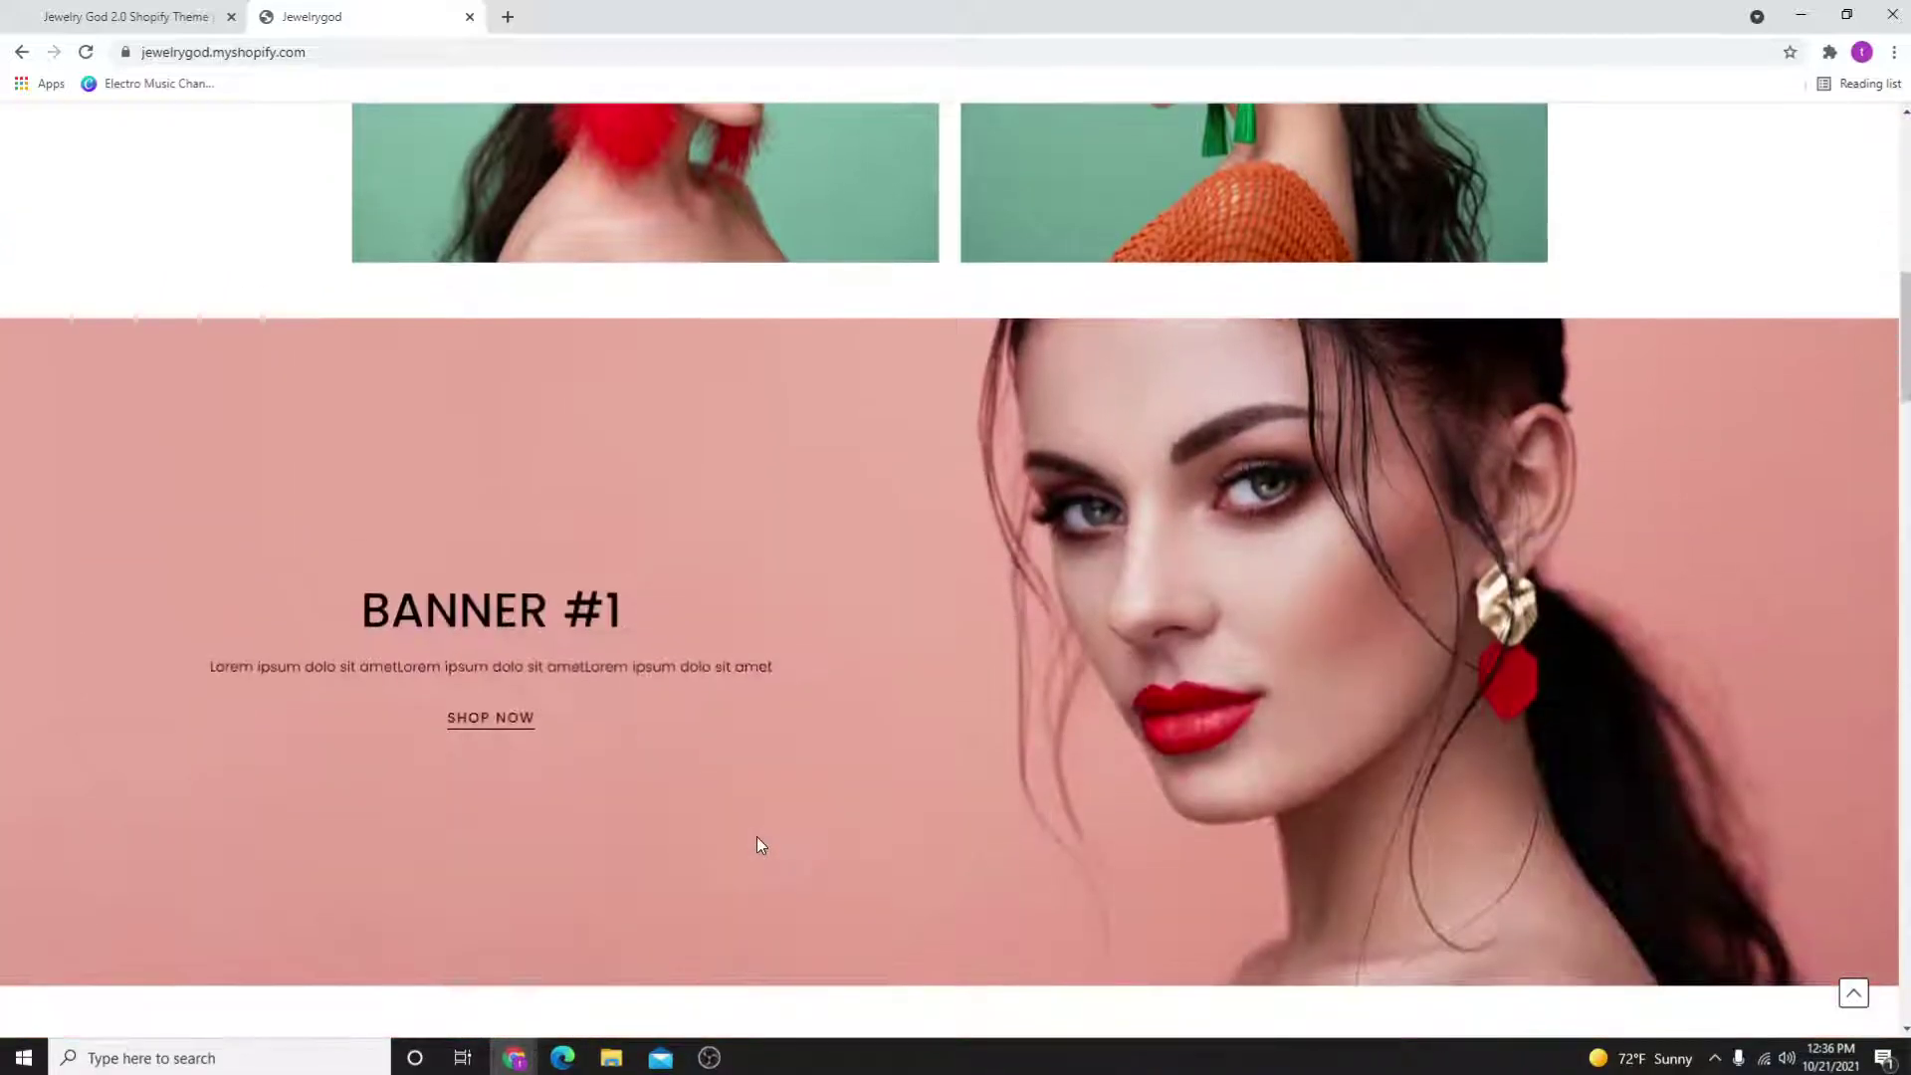
pyautogui.scroll(-5, 751, 855)
pyautogui.scroll(-3, 751, 866)
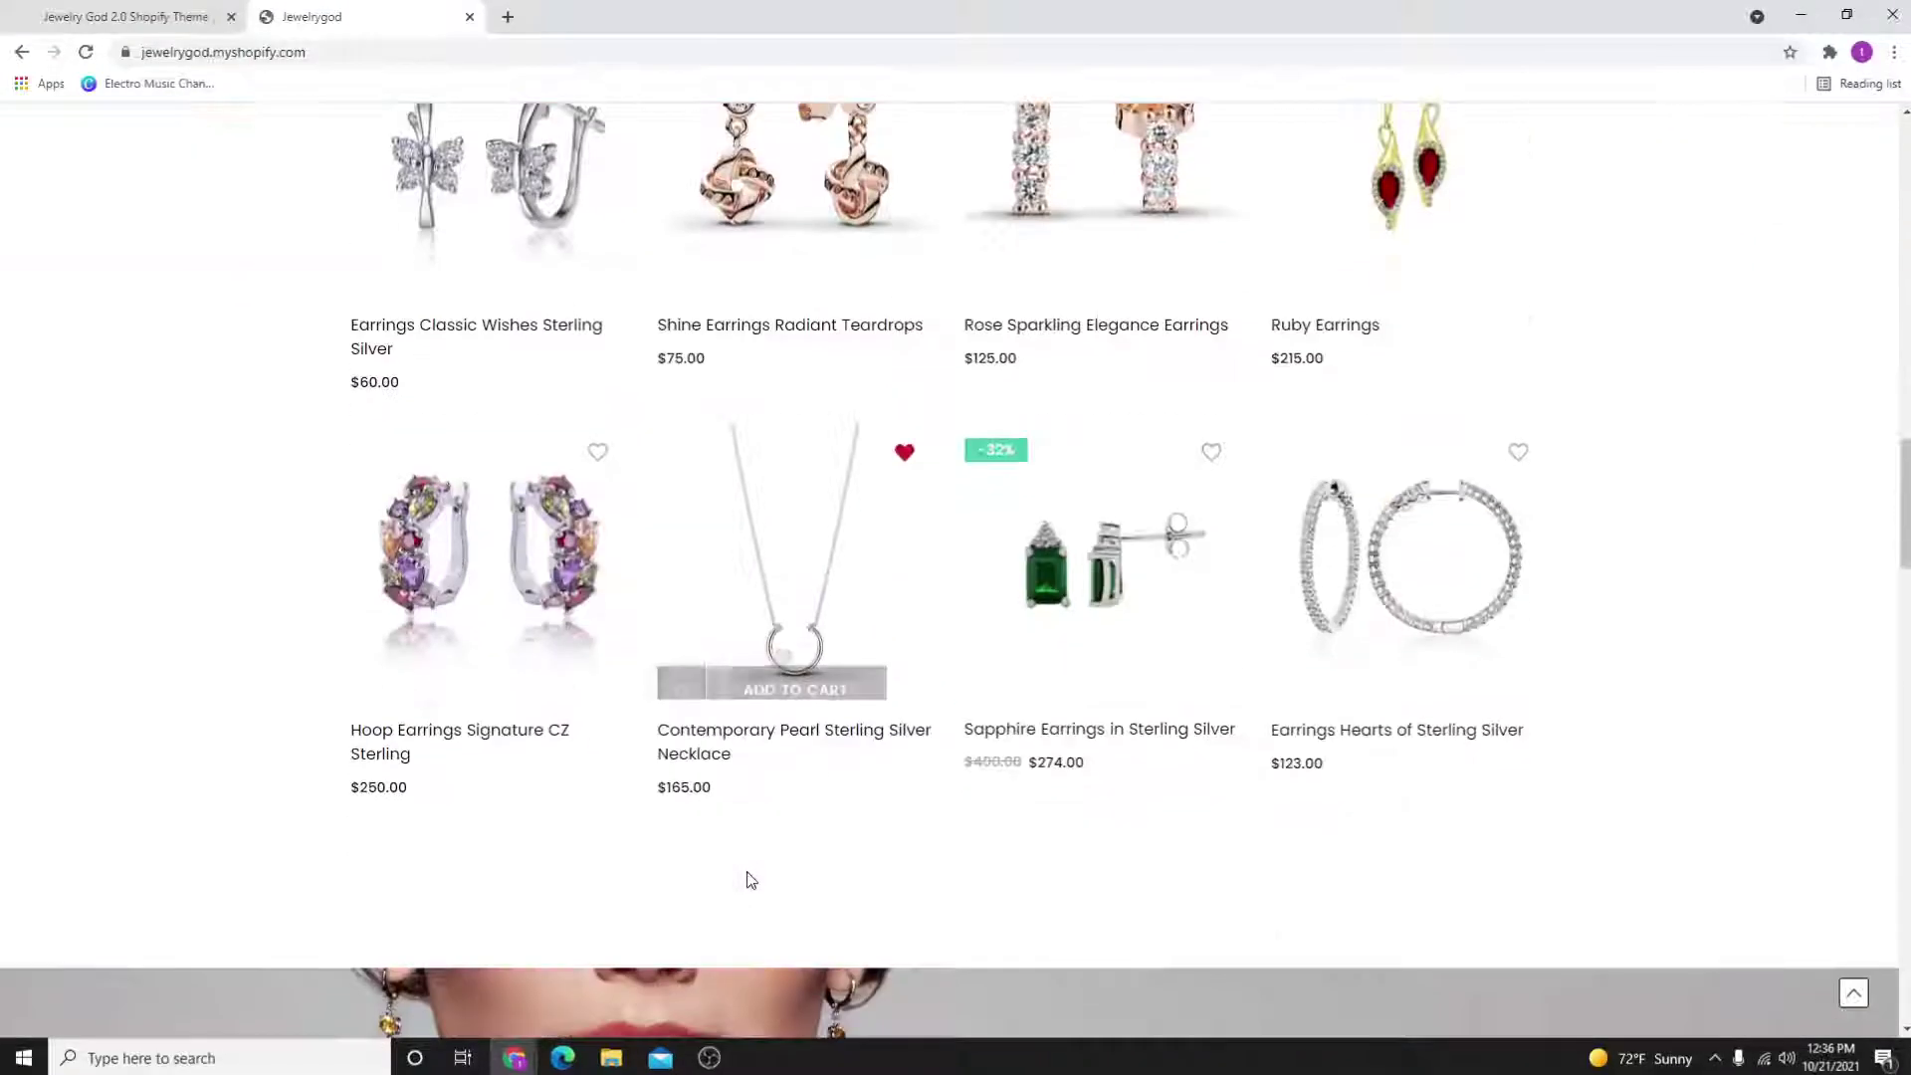
pyautogui.scroll(-4, 751, 884)
pyautogui.scroll(5, 623, 893)
pyautogui.scroll(6, 623, 895)
# - Switch to the ThemeOcean Jewelry God 2.0 tab and review its title, $59.99 price and features
pyautogui.click(134, 16)
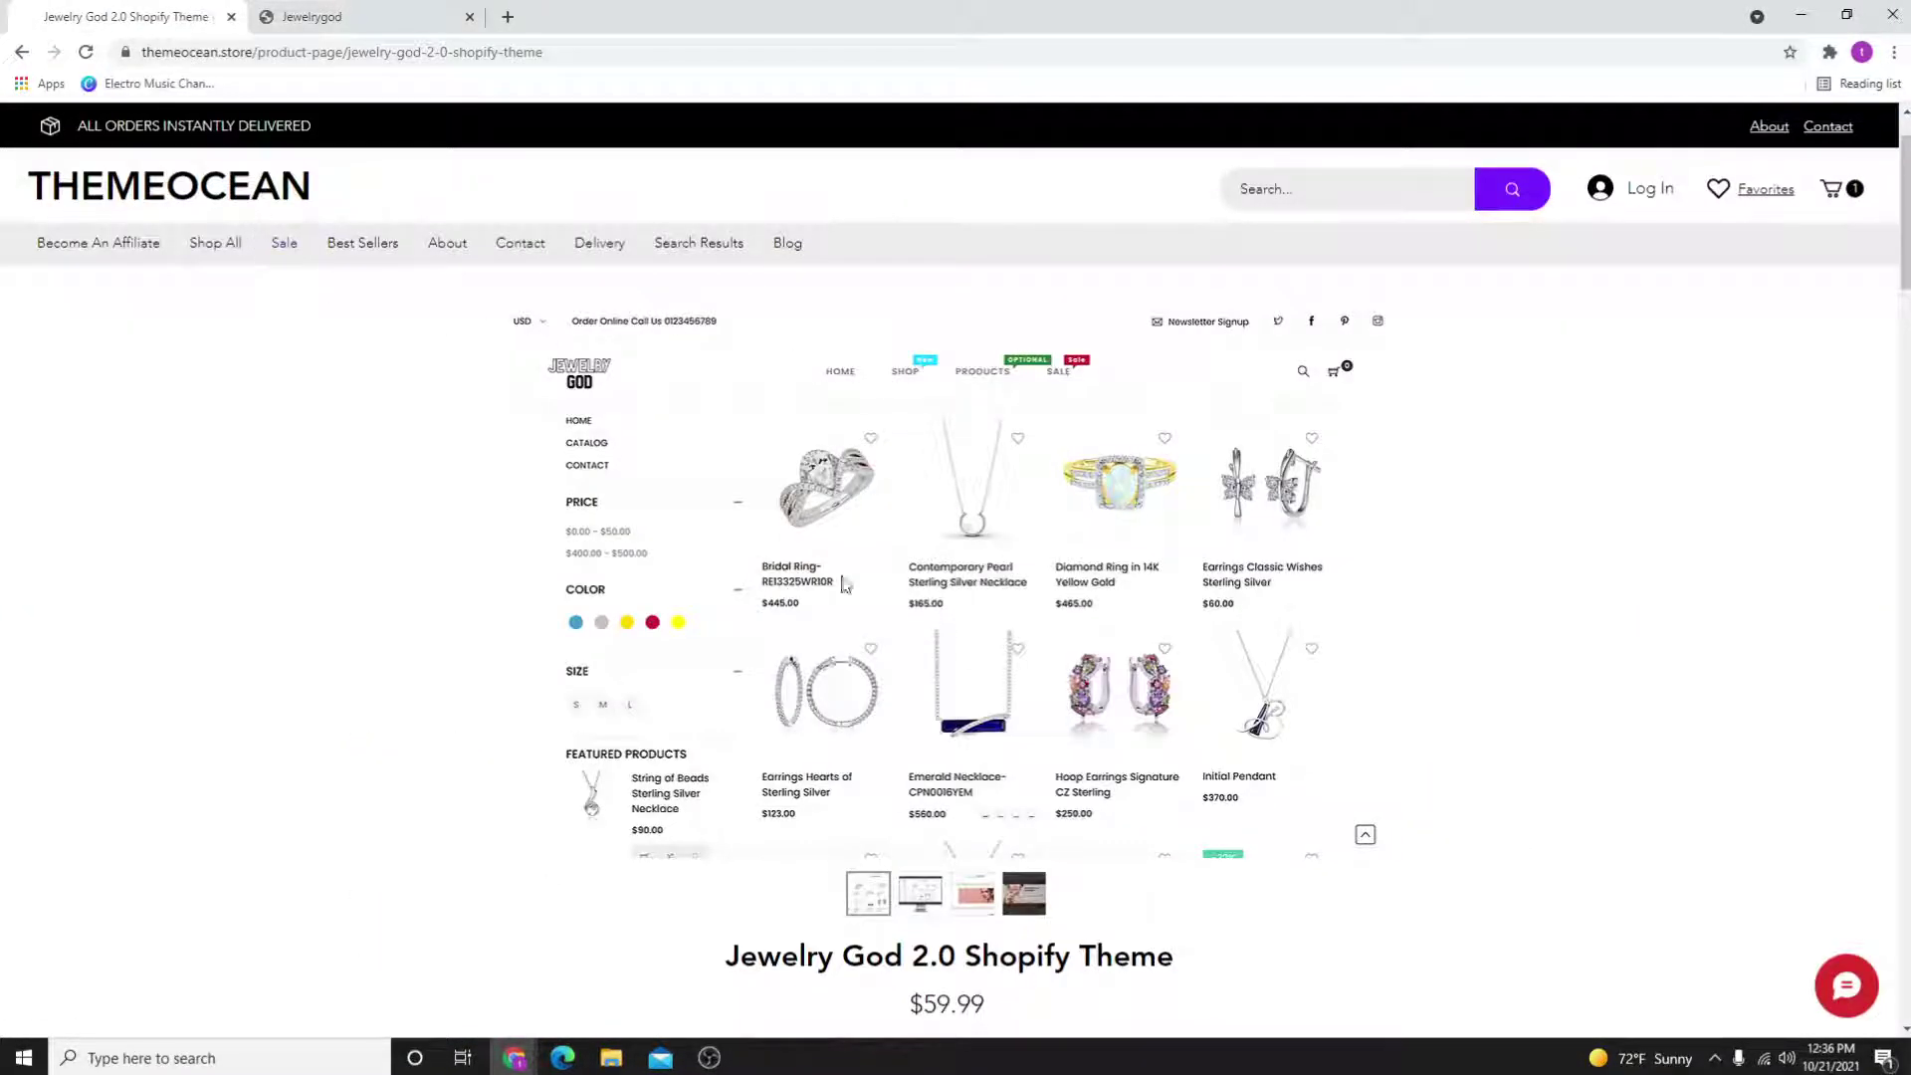
pyautogui.scroll(-2, 942, 698)
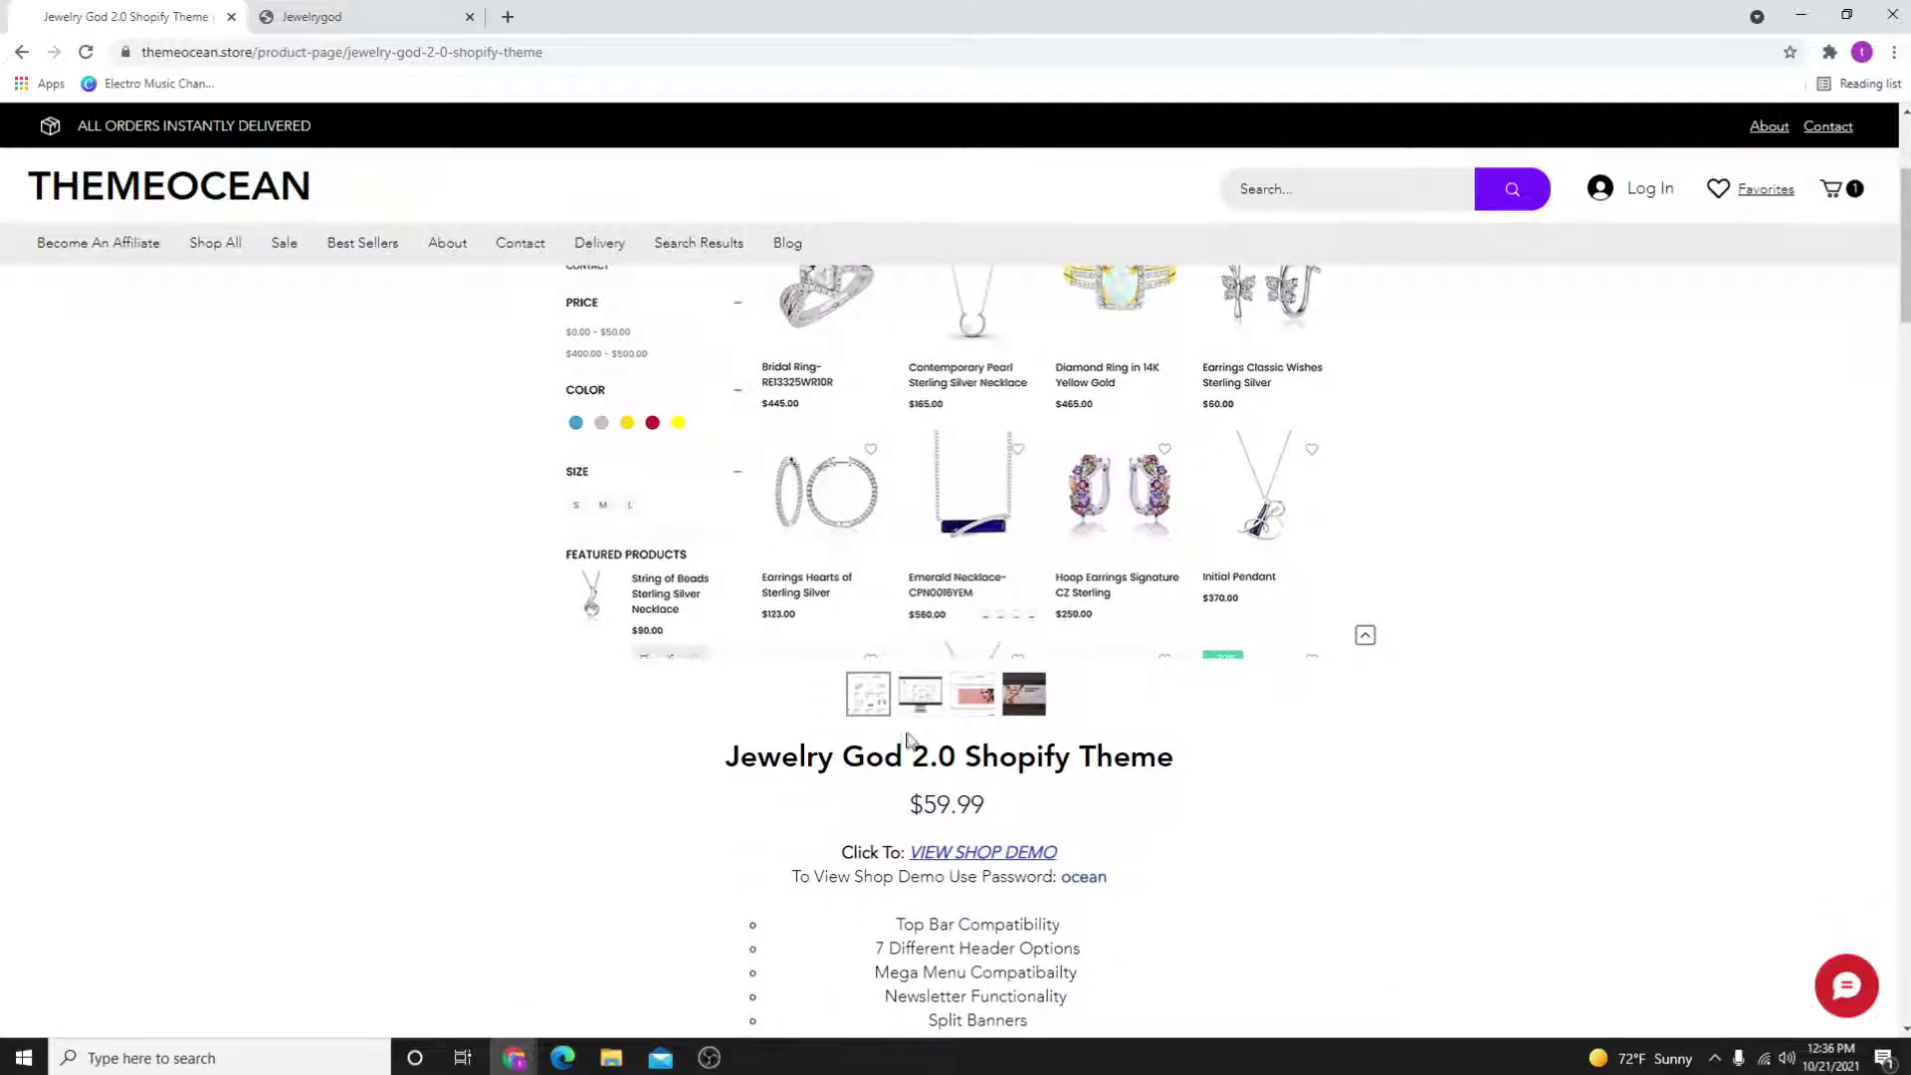
pyautogui.moveTo(913, 757); pyautogui.dragTo(1132, 758)
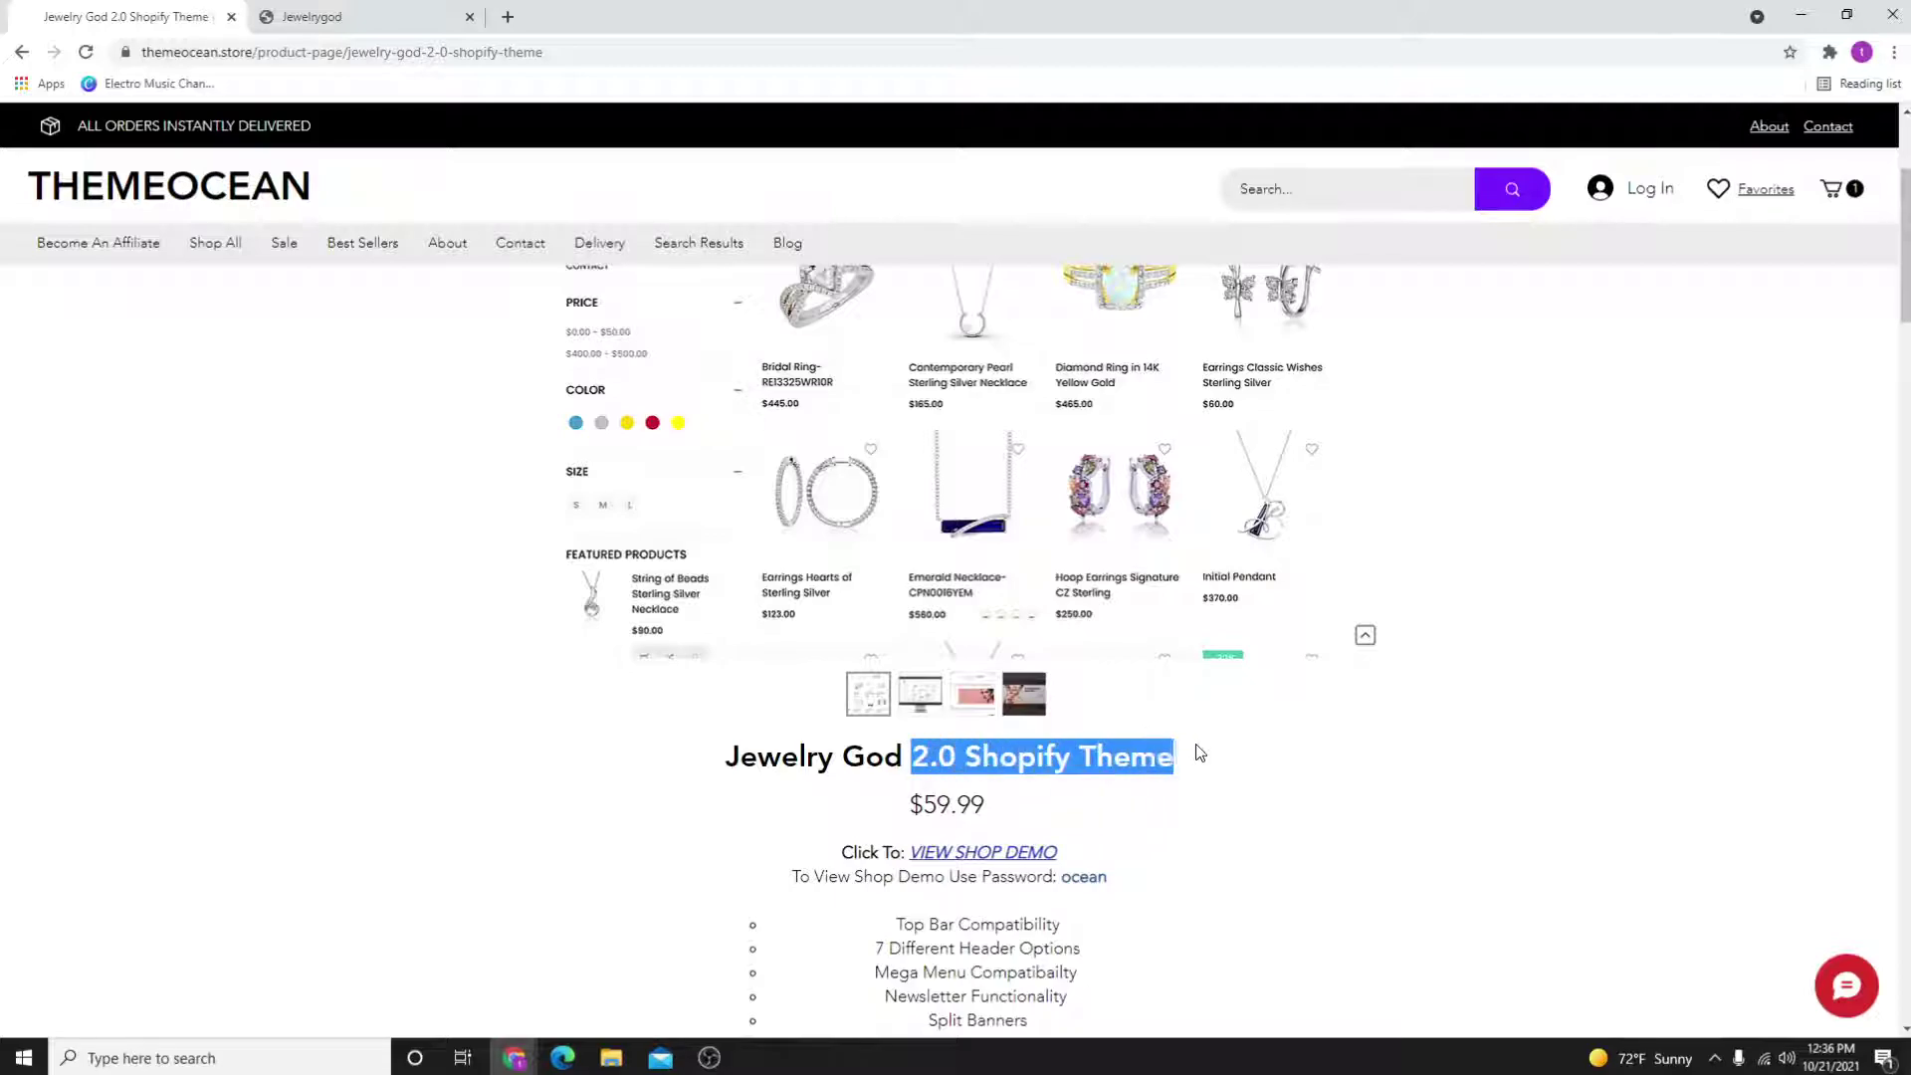
pyautogui.scroll(5, 941, 750)
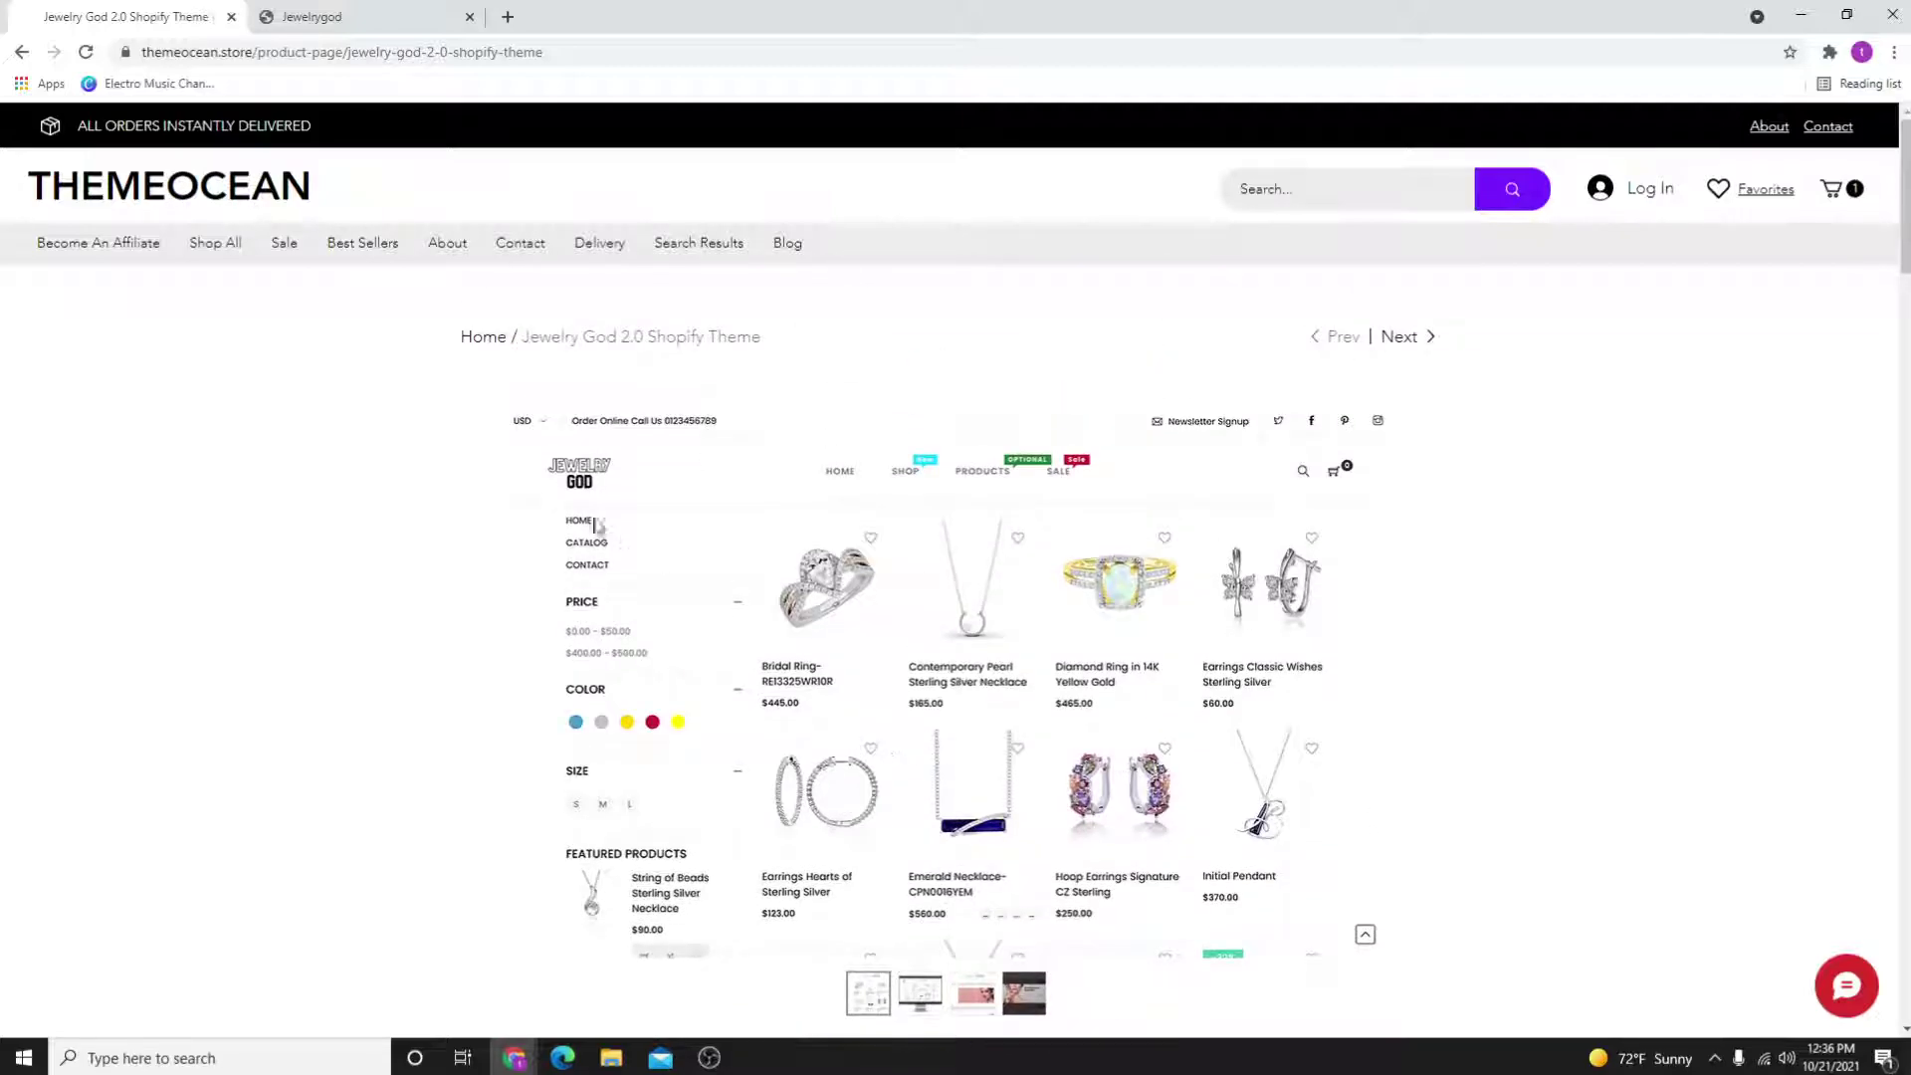
pyautogui.scroll(-6, 1494, 522)
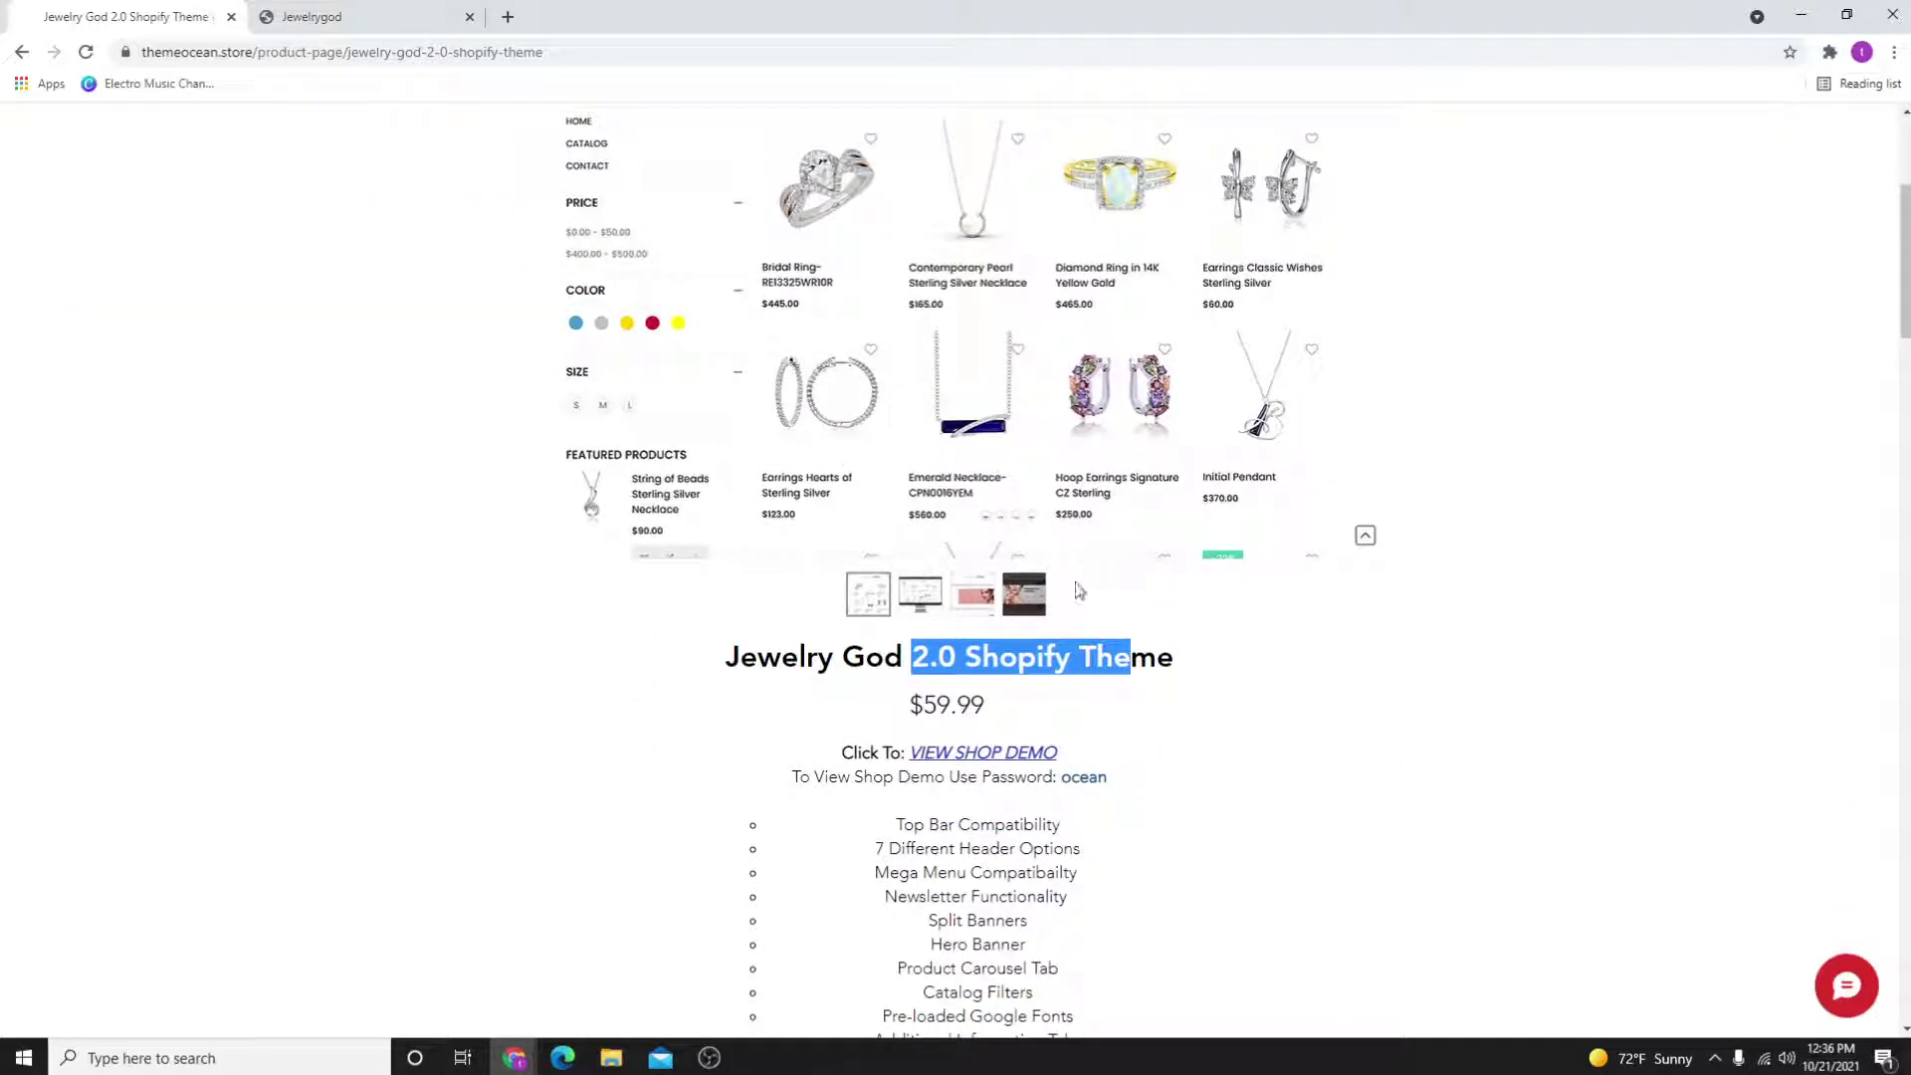
pyautogui.click(1069, 610)
pyautogui.scroll(2, 739, 456)
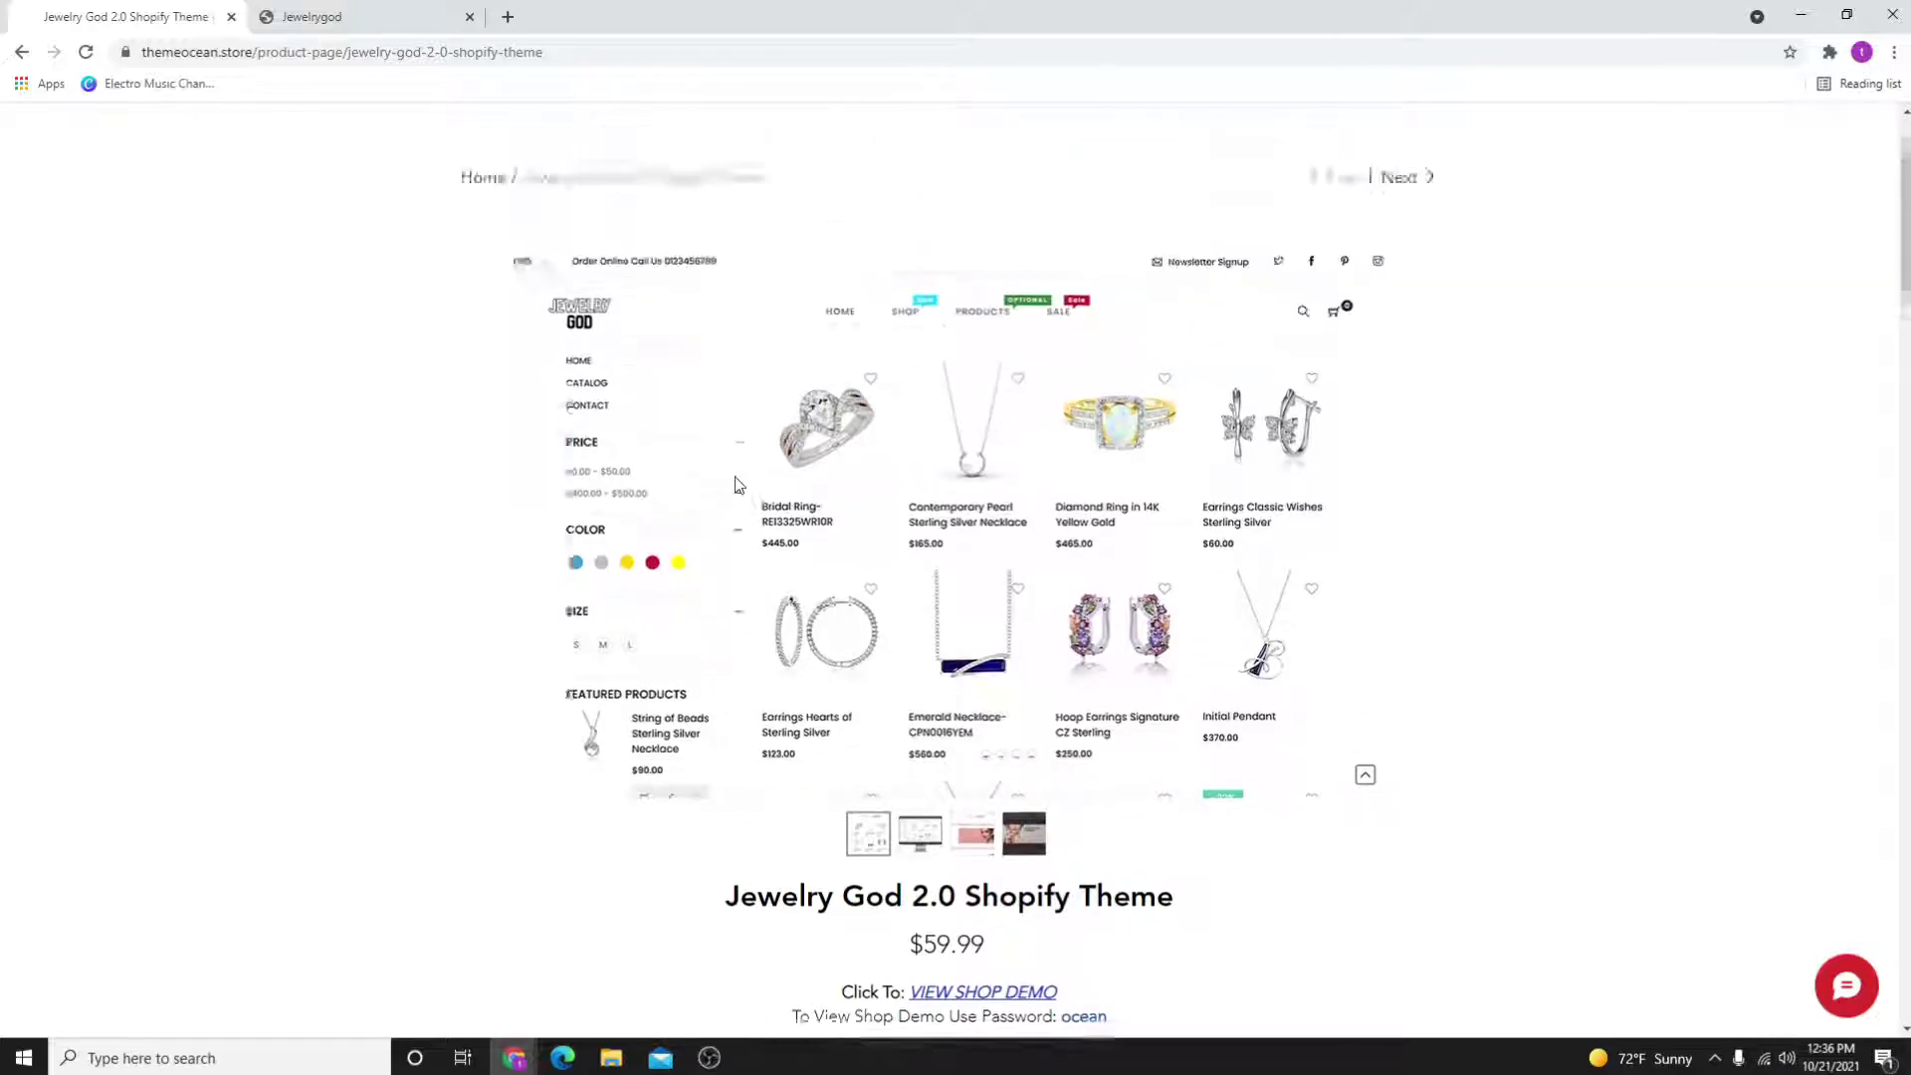
pyautogui.scroll(1, 736, 484)
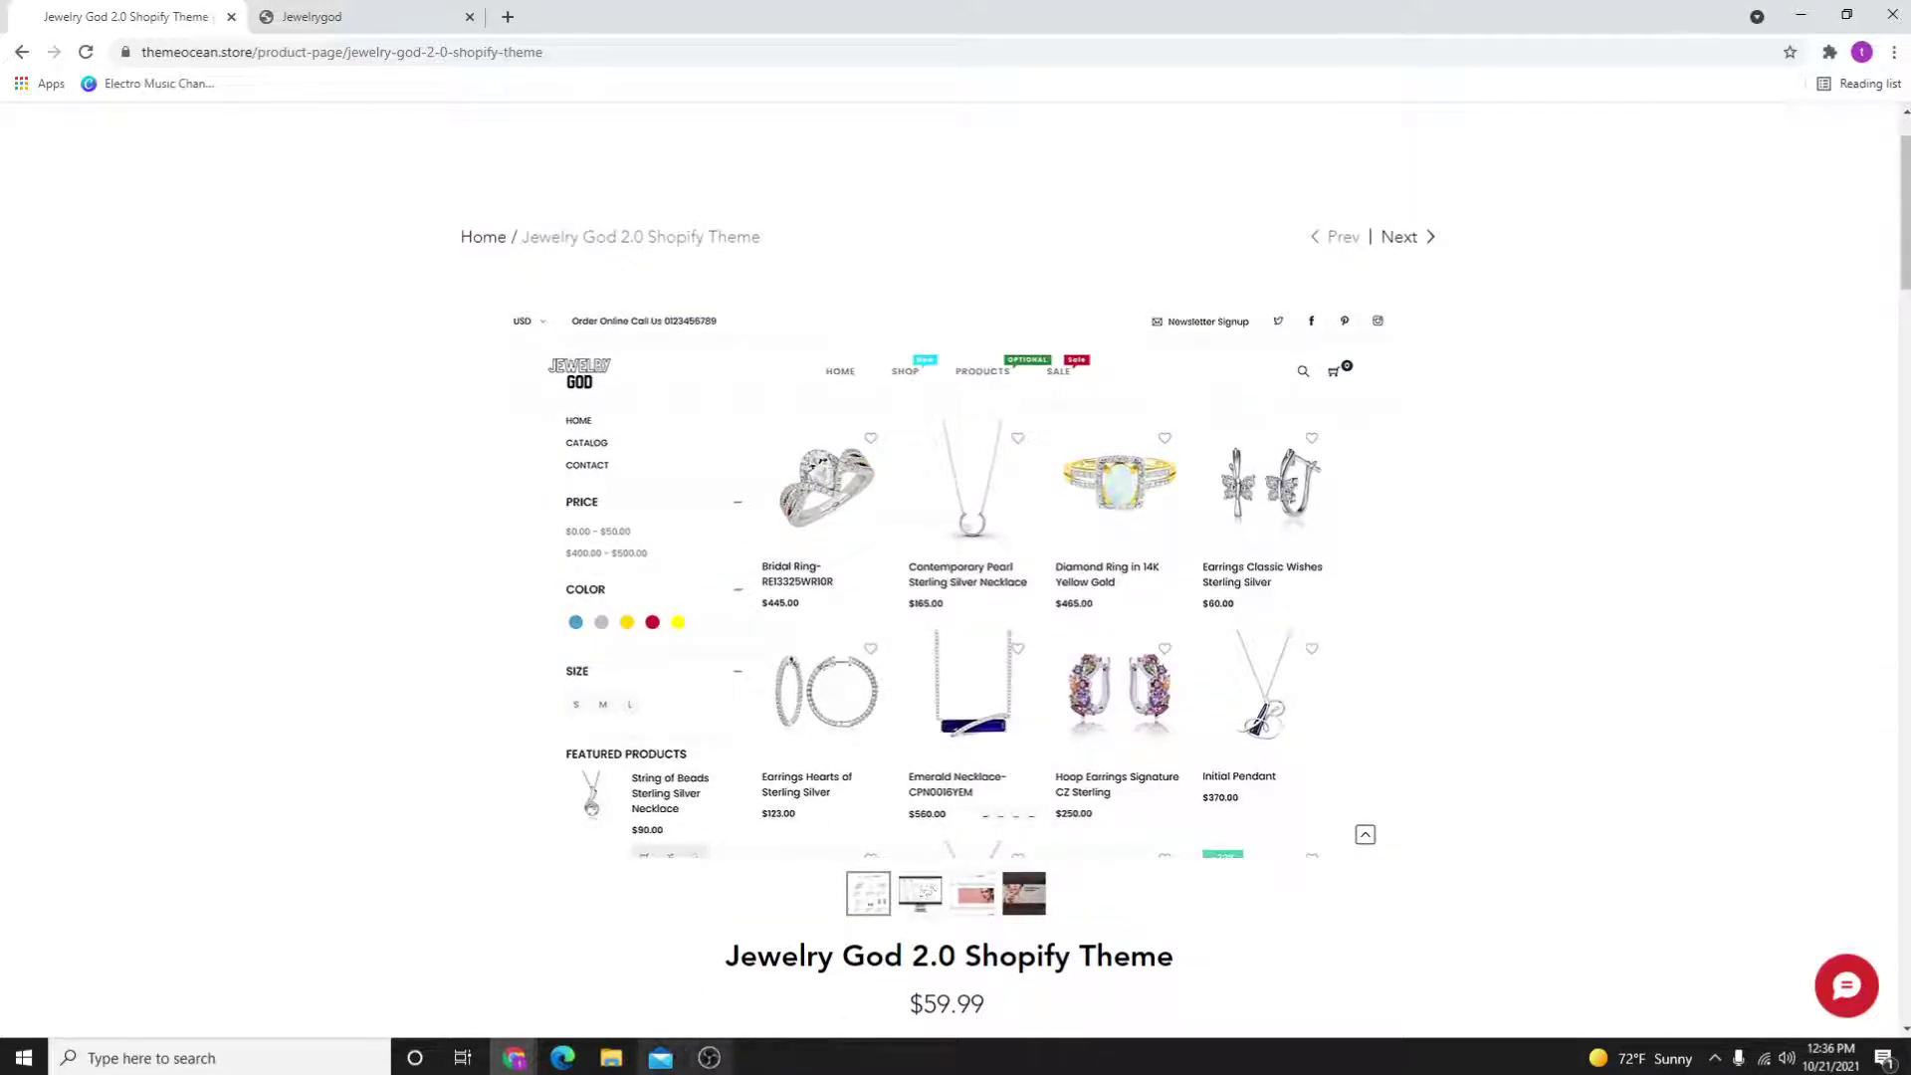
pyautogui.scroll(-2, 790, 862)
pyautogui.scroll(-1, 788, 861)
pyautogui.click(710, 1057)
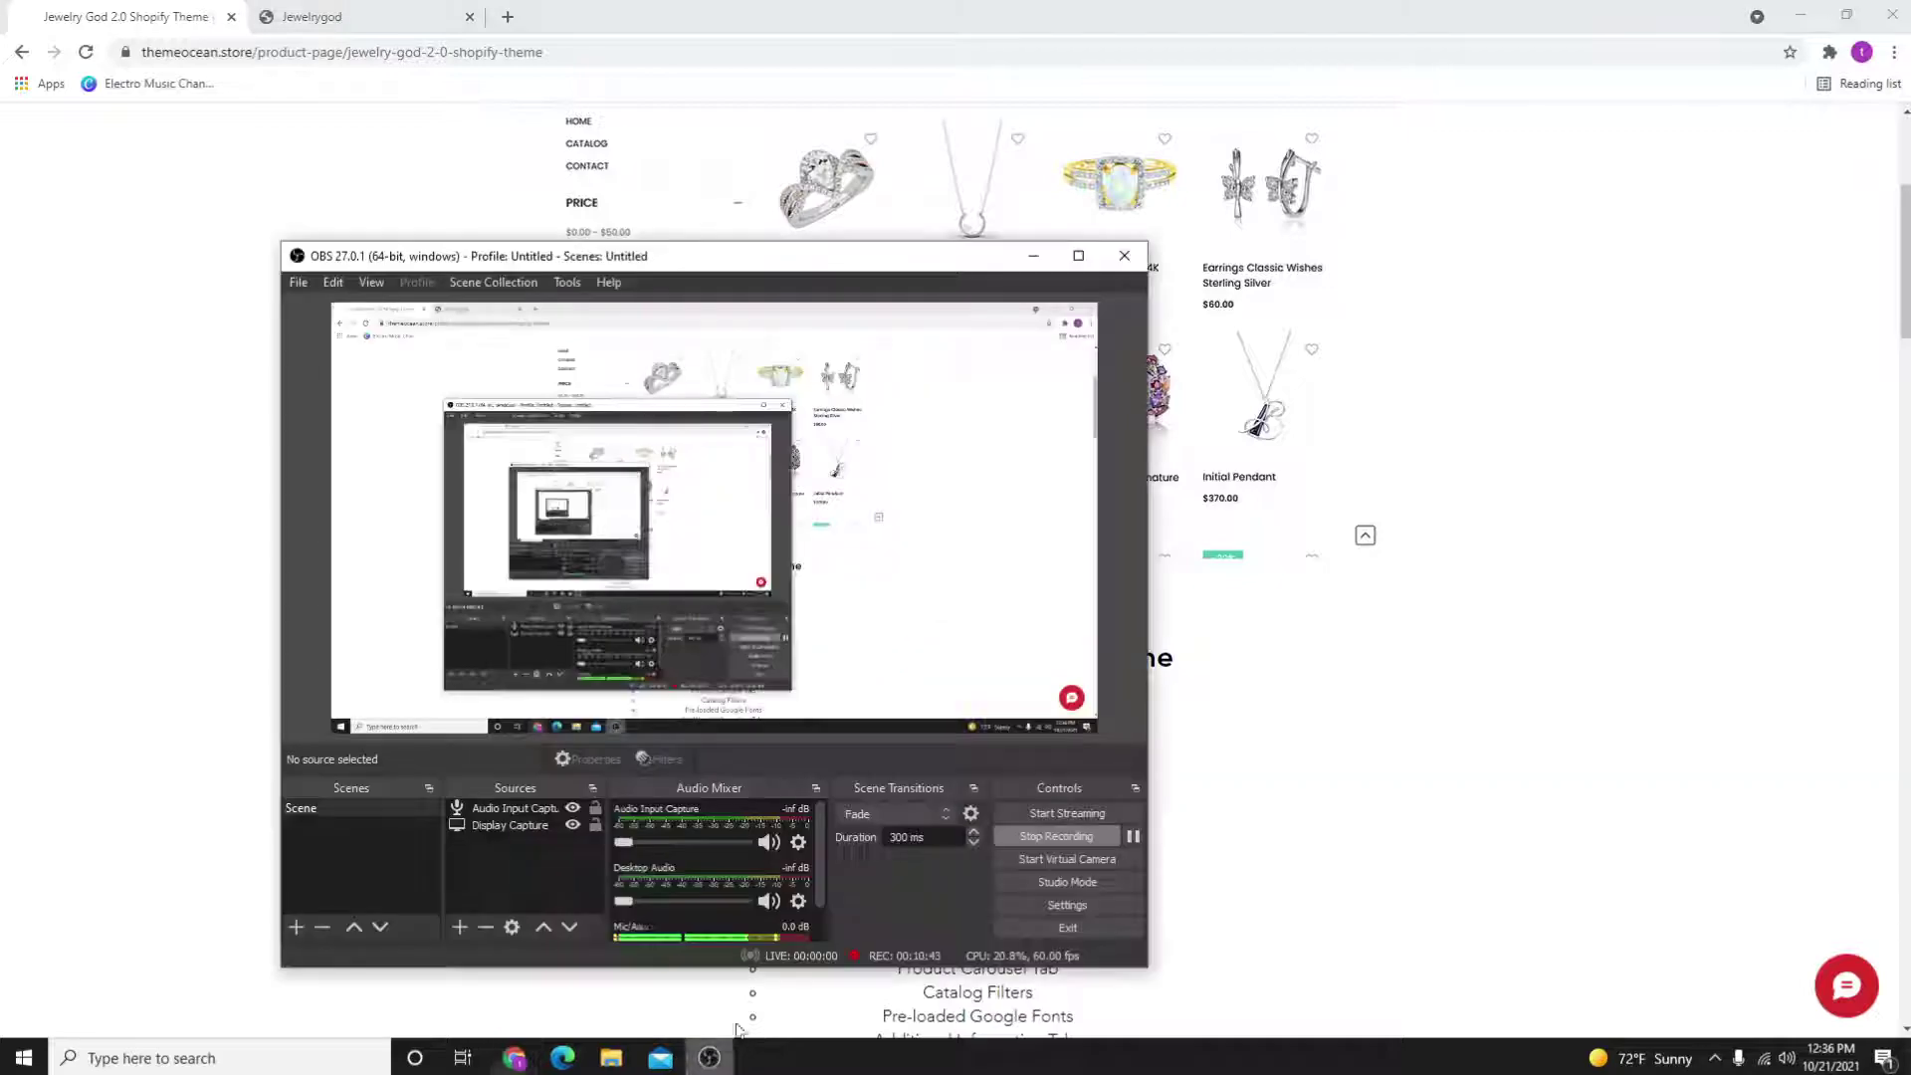